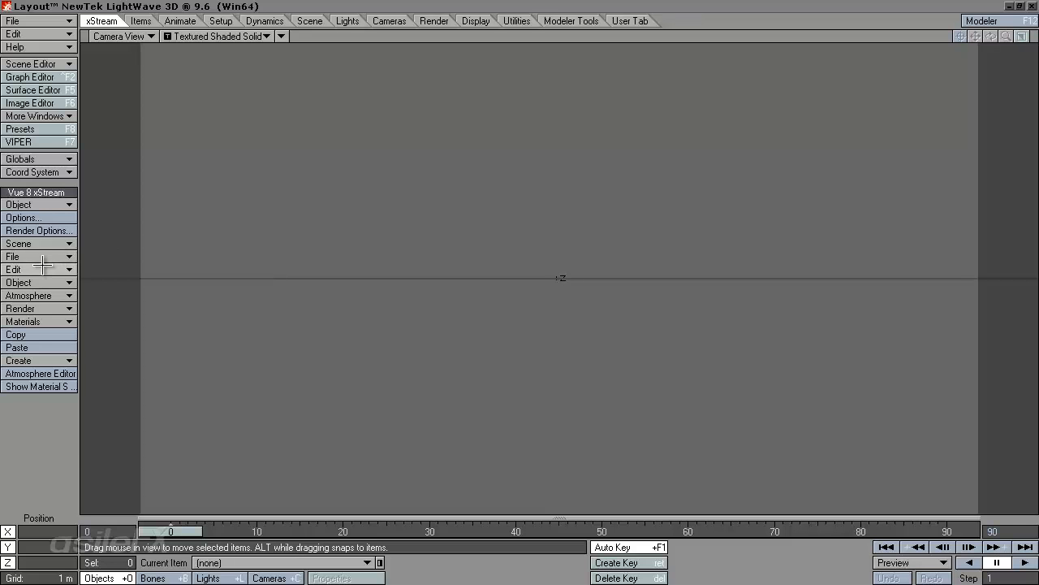
left_click(57, 256)
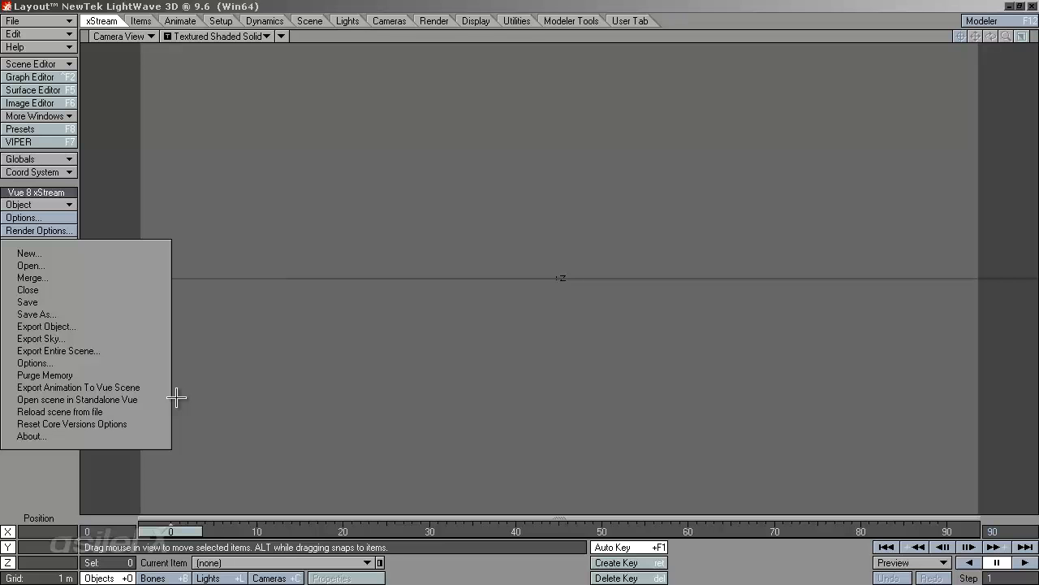
left_click(486, 384)
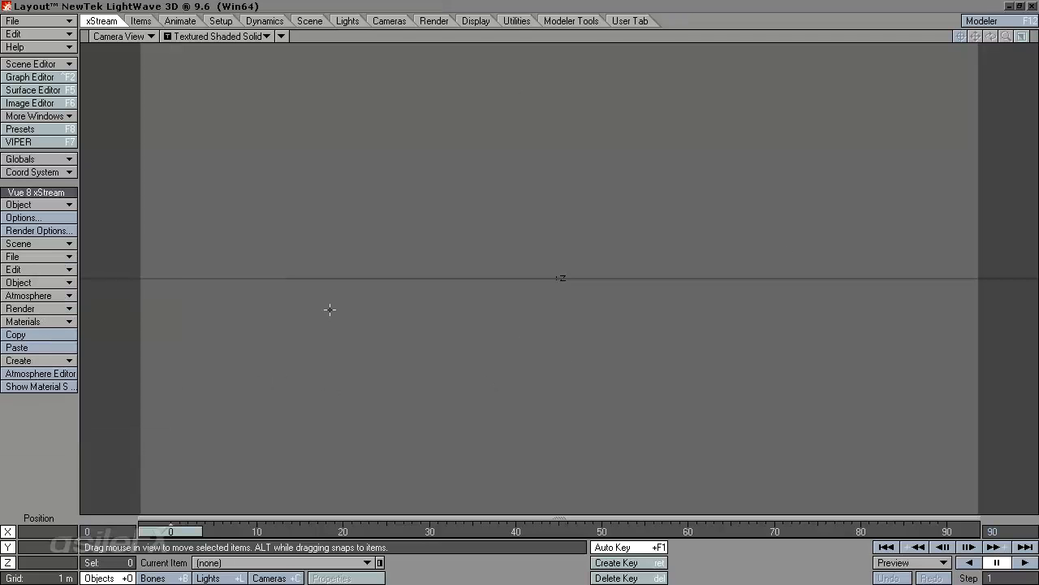
left_click(57, 254)
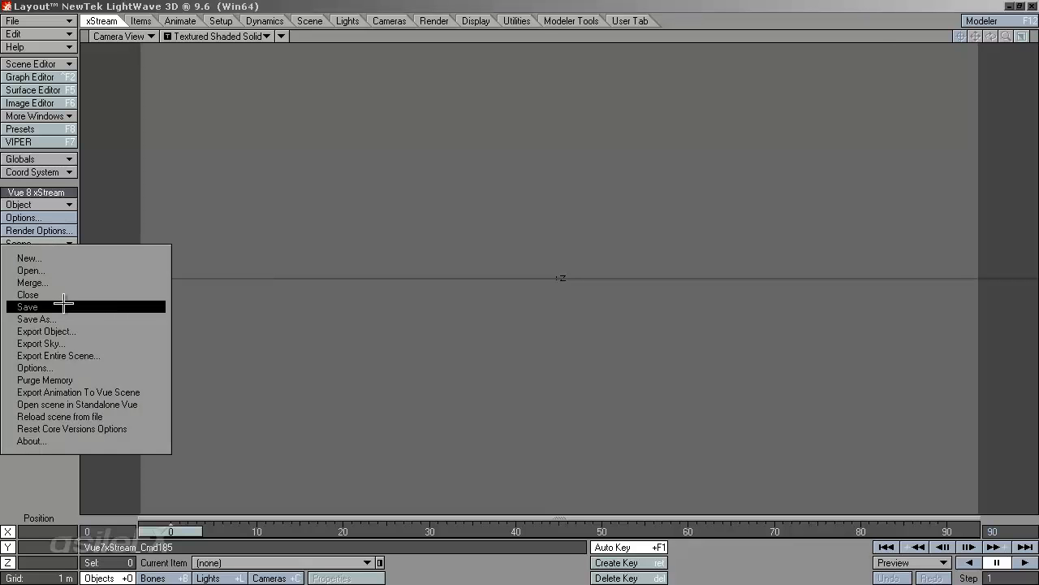
left_click(116, 307)
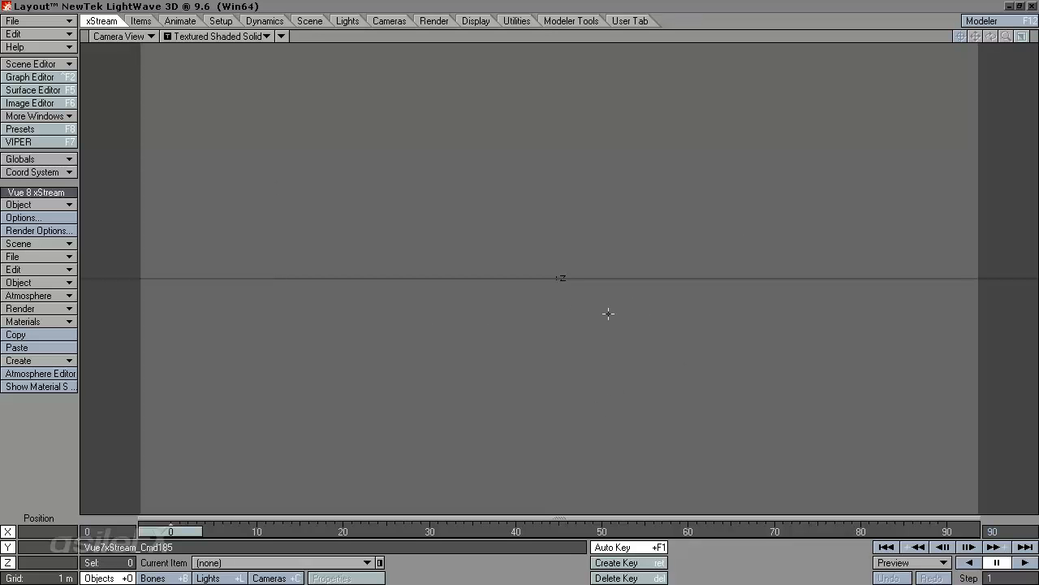
left_click(57, 256)
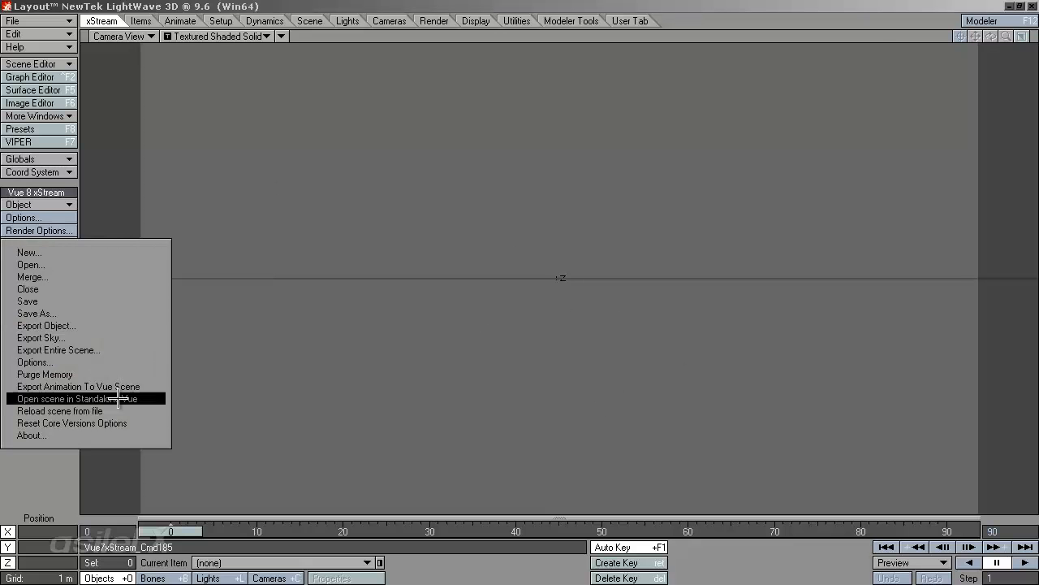
left_click(587, 381)
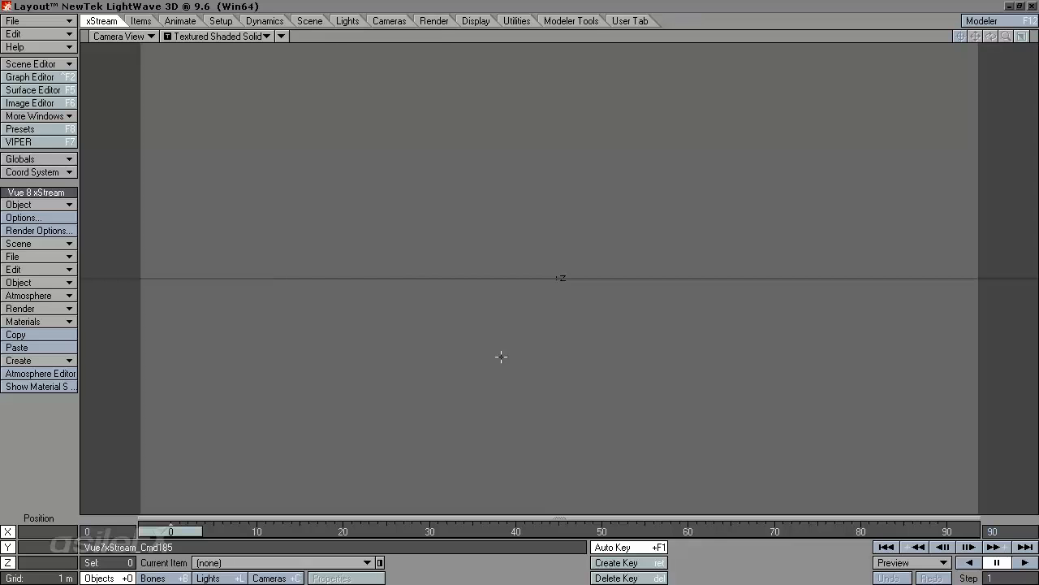
Switch to Vue 8 xStream and tilt the main camera upward so the sky fills most of the frame.
key("alt+Tab")
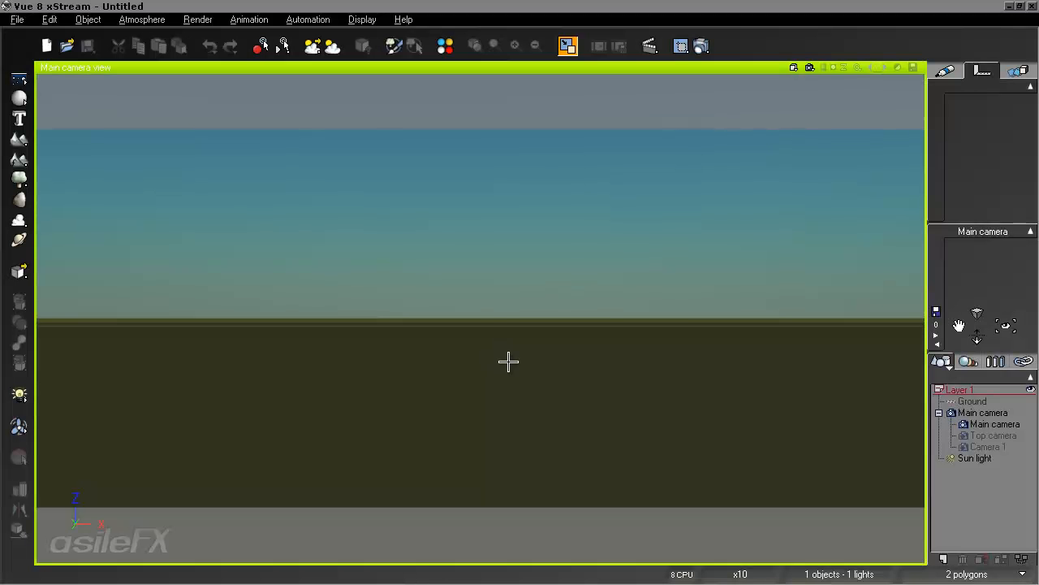
mouse_move(485, 247)
right_mouse_down()
mouse_move(489, 276)
mouse_move(469, 249)
right_mouse_up()
left_click_drag(957, 324, 957, 337)
right_click_drag(581, 345, 591, 369)
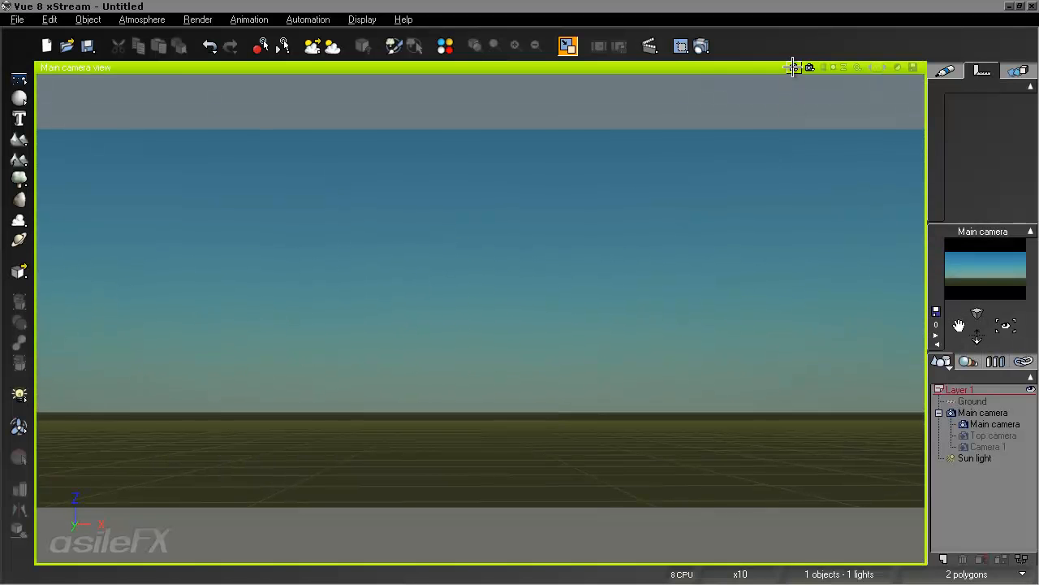
Turn off the framing strips in the main camera view's frame guides and tilt the camera slightly further up.
left_click(793, 67)
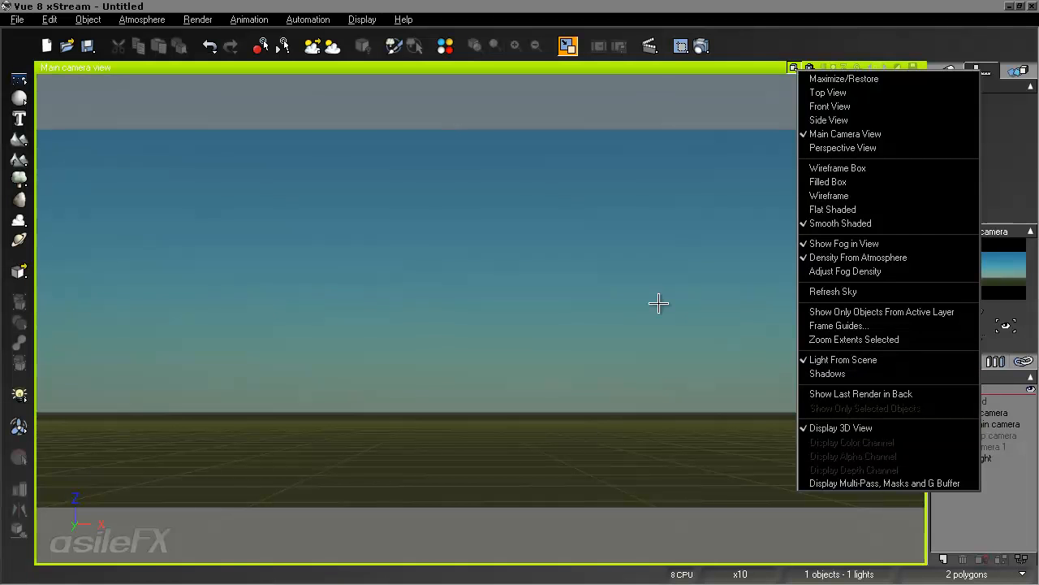
left_click(844, 325)
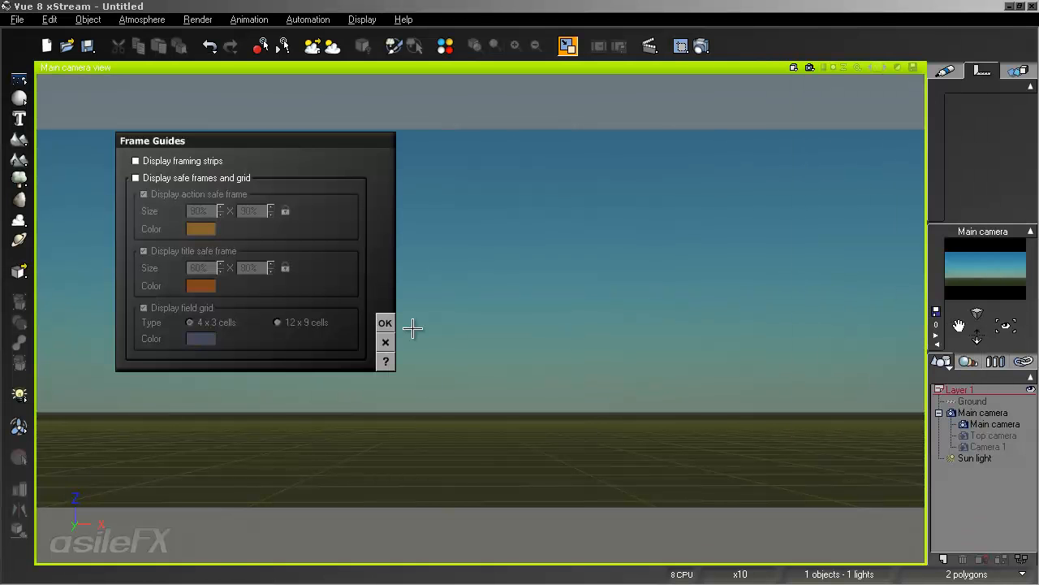
left_click(385, 322)
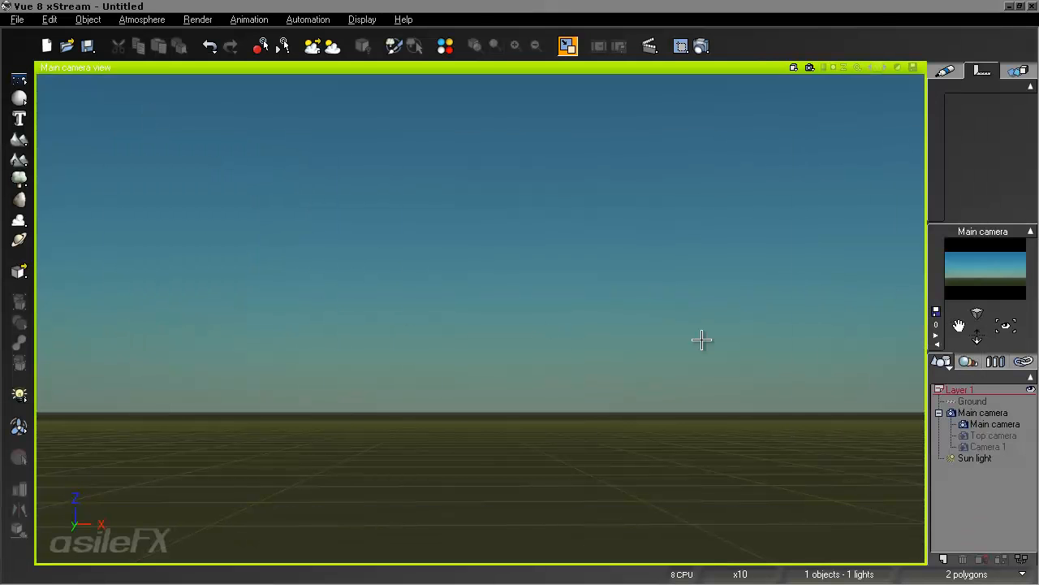
mouse_move(553, 363)
right_mouse_down()
mouse_move(573, 347)
mouse_move(557, 357)
mouse_move(561, 370)
right_mouse_up()
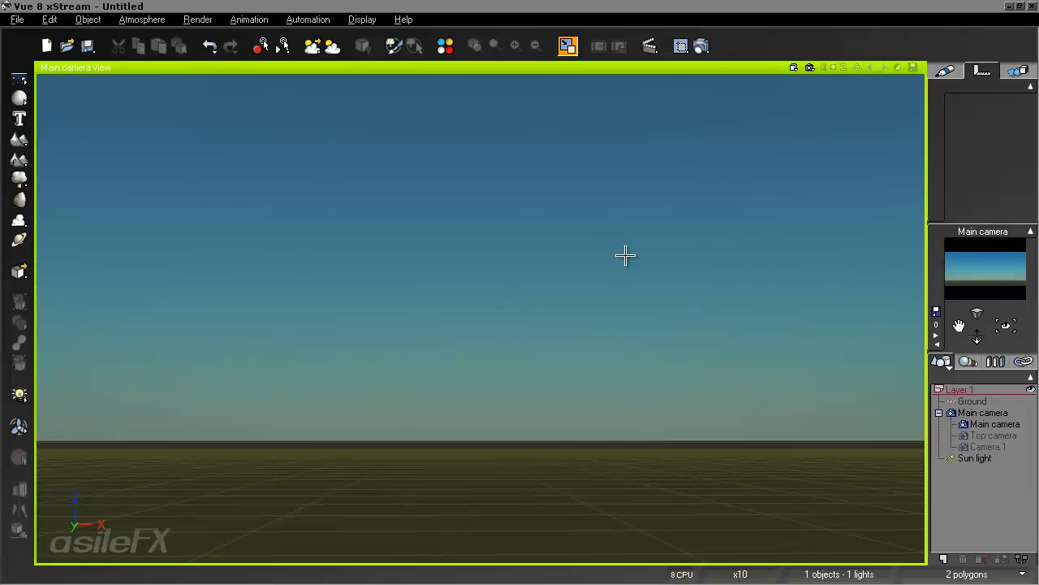
Review the display options for 3D view quality, OpenGL texturing and the atmosphere preview.
left_click(19, 21)
left_click(104, 348)
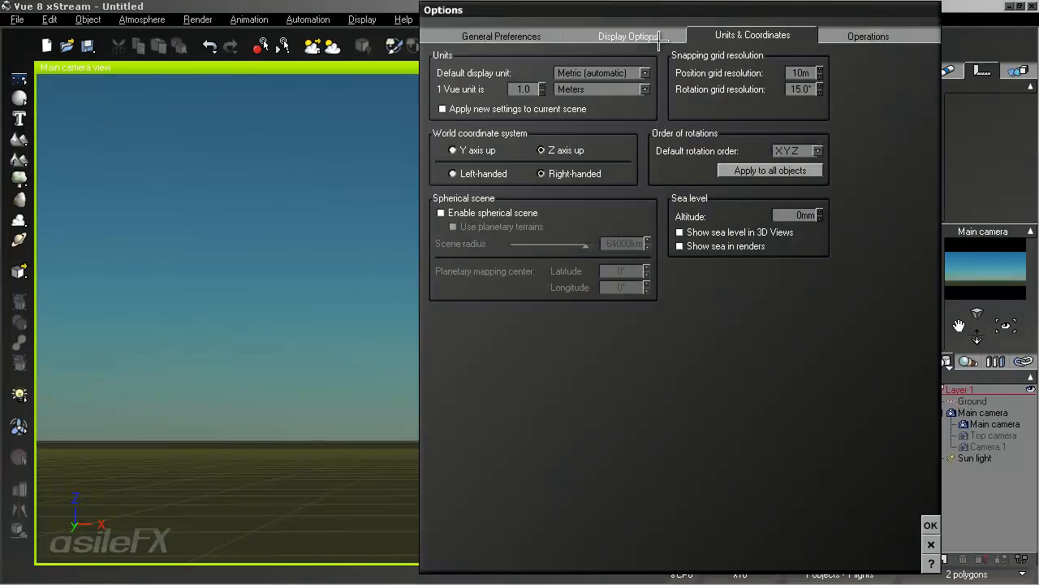
left_click(633, 36)
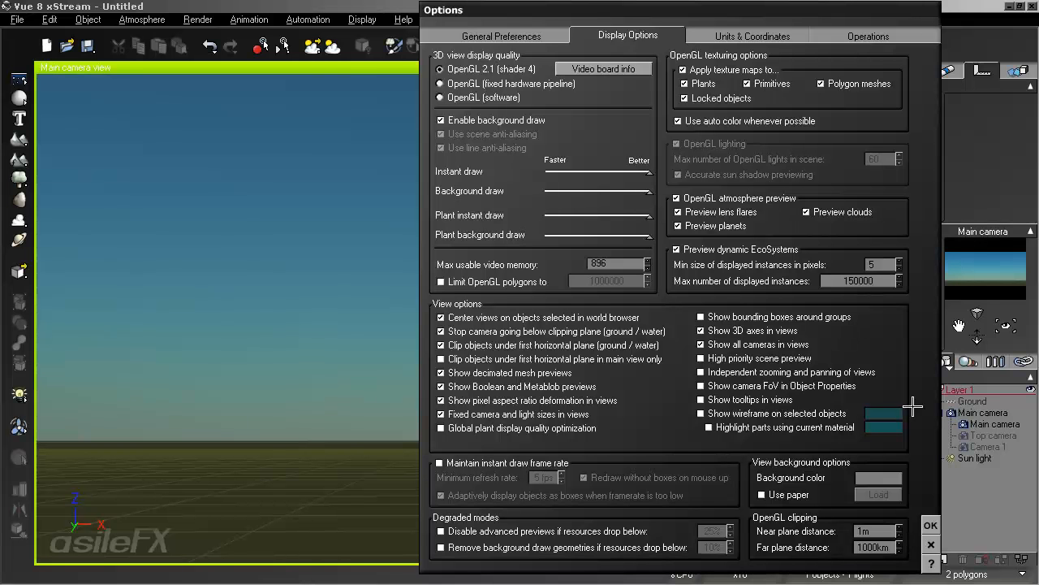
left_click(930, 525)
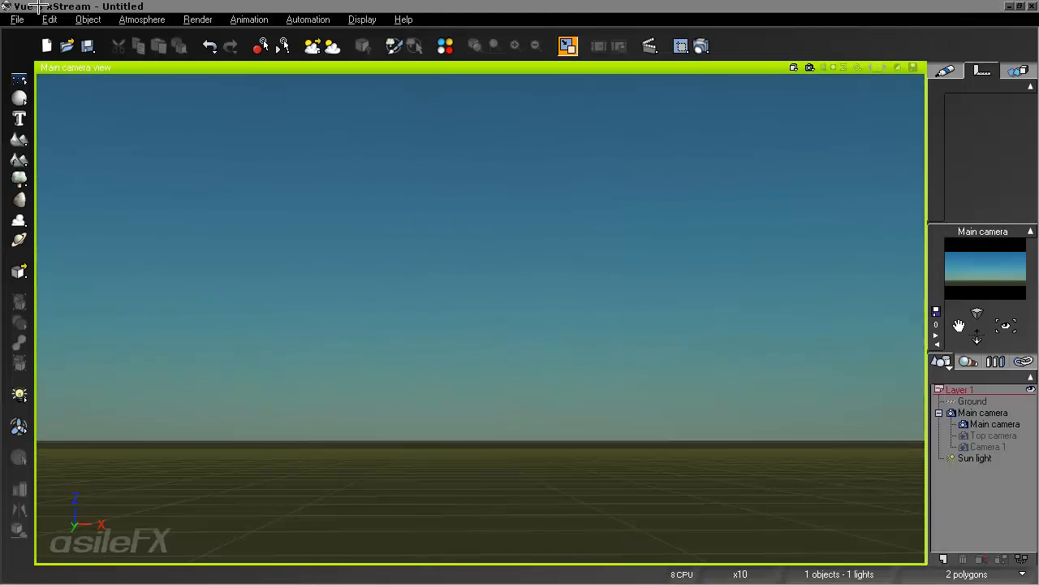
left_click(18, 19)
left_click(71, 348)
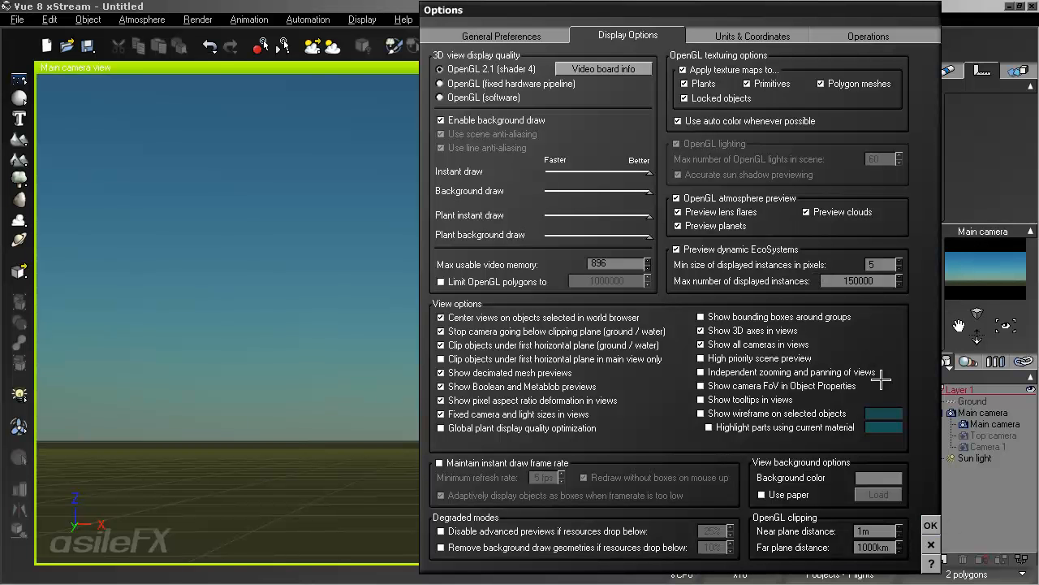
left_click(930, 524)
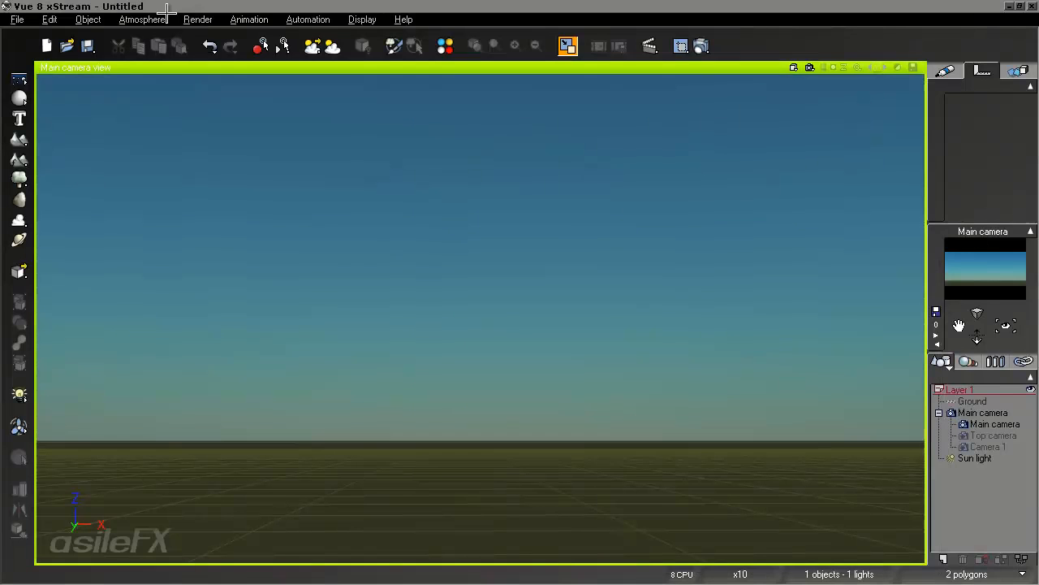
Add a Small Cumulus cloud layer from the Spectral 2 collection to the atmosphere.
left_click(142, 19)
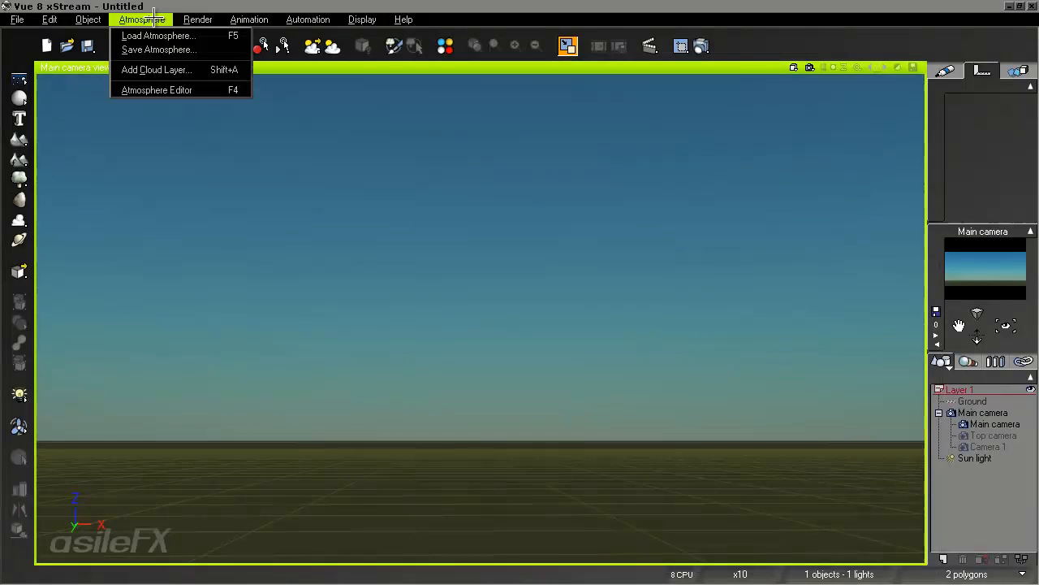
left_click(158, 70)
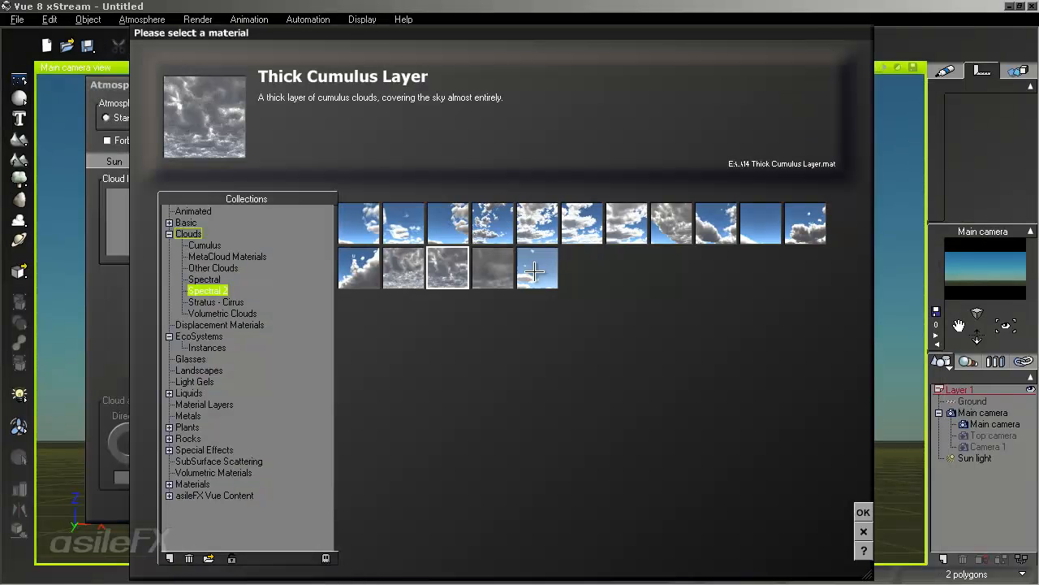
left_click(493, 224)
left_click(863, 512)
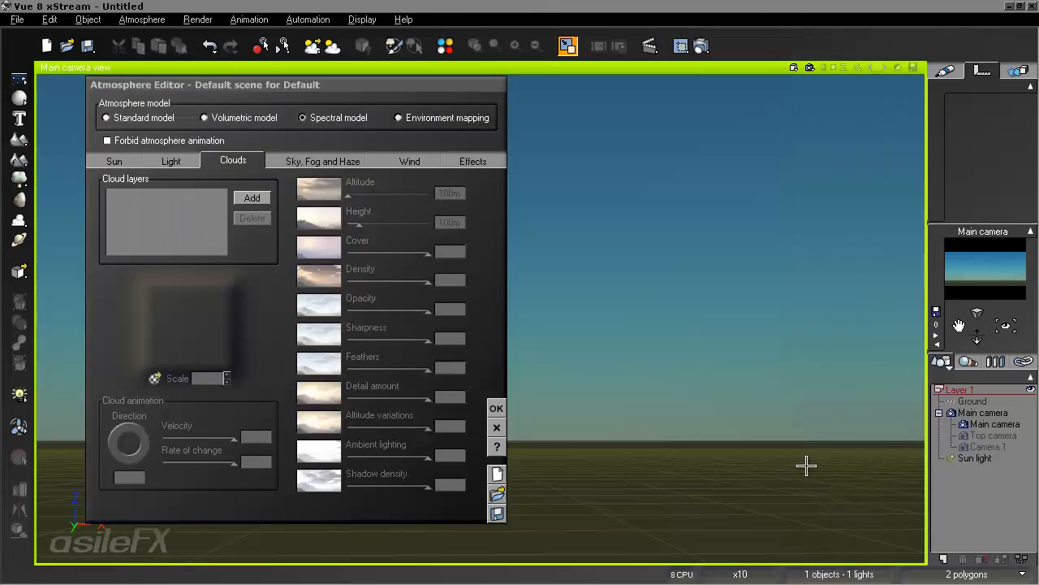
left_click(496, 408)
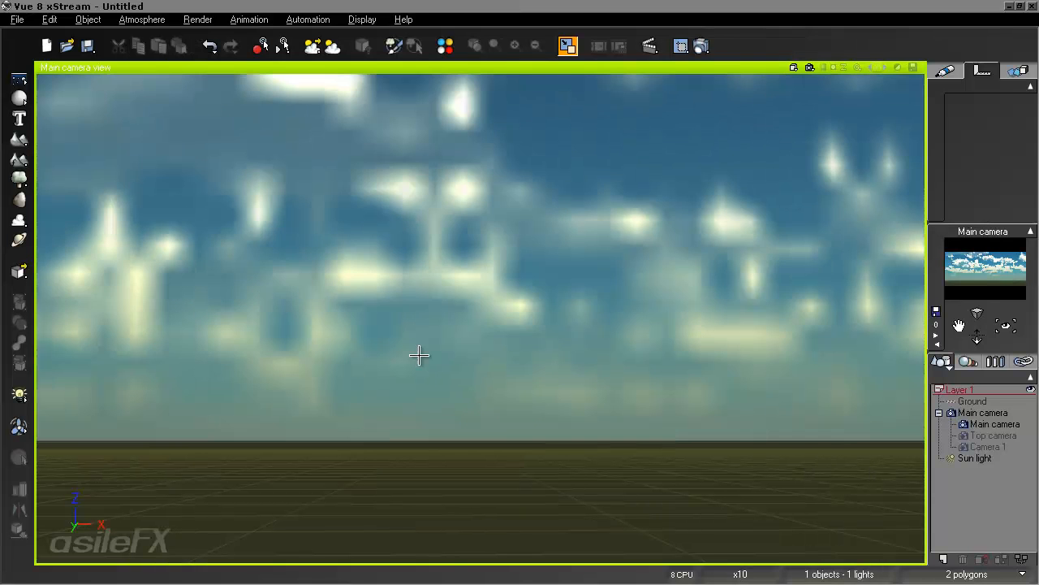
Look around the sky with the main camera to examine the cloud layer from several directions.
right_click_drag(621, 319, 710, 362)
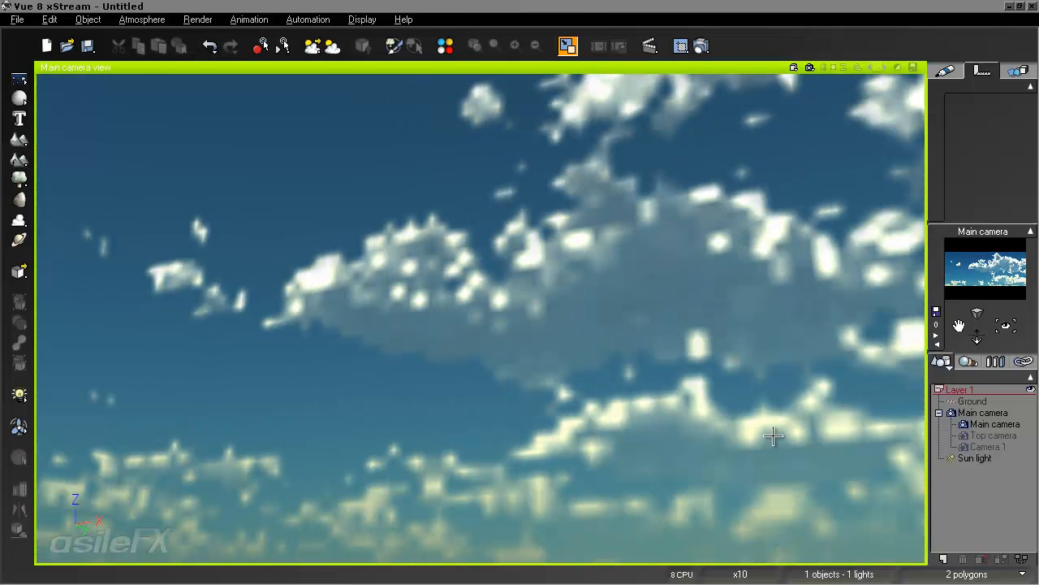
right_click_drag(837, 431, 308, 415)
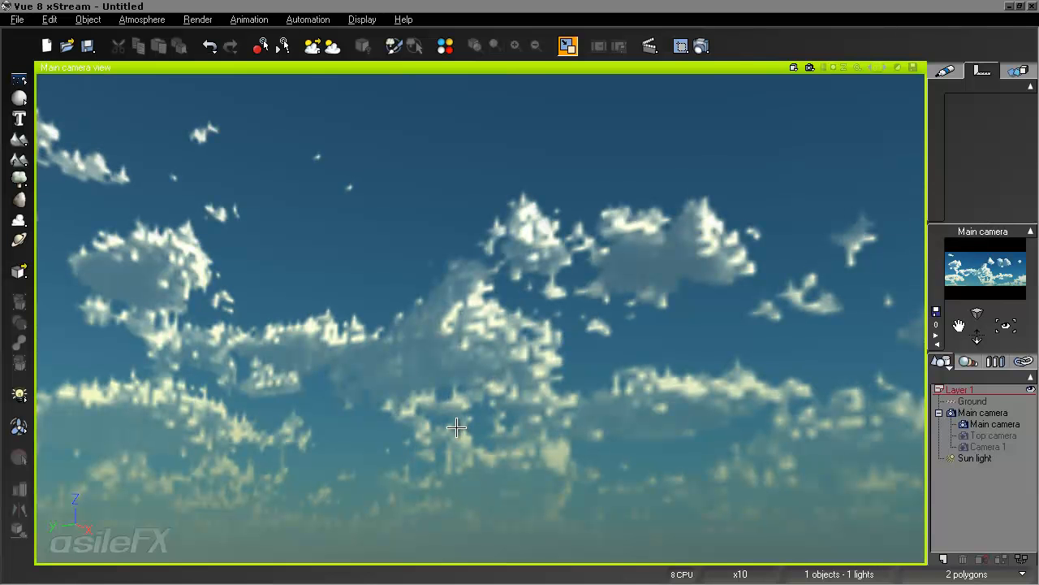
right_click_drag(436, 425, 579, 414)
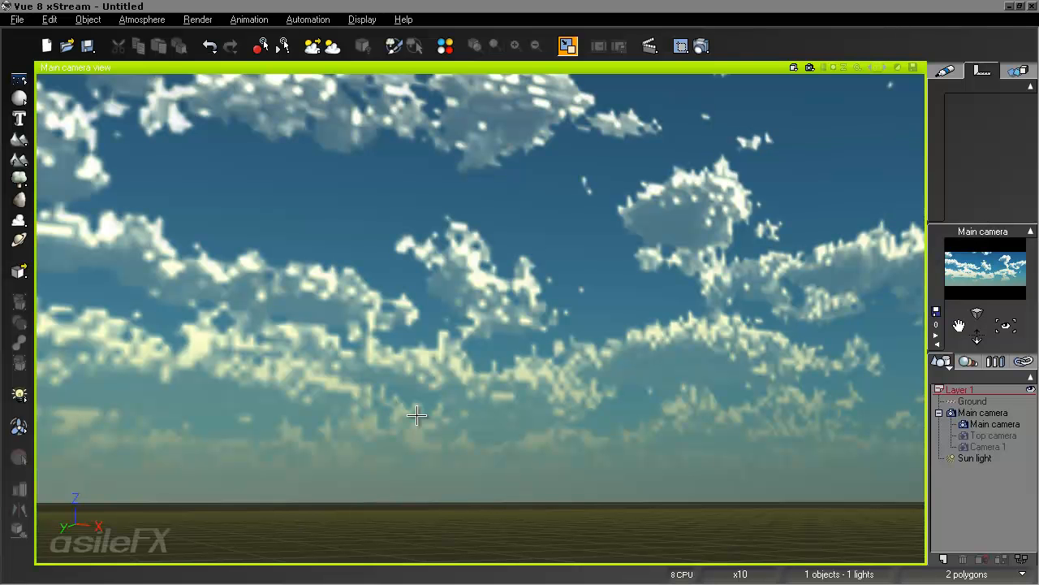
right_click_drag(411, 414, 712, 434)
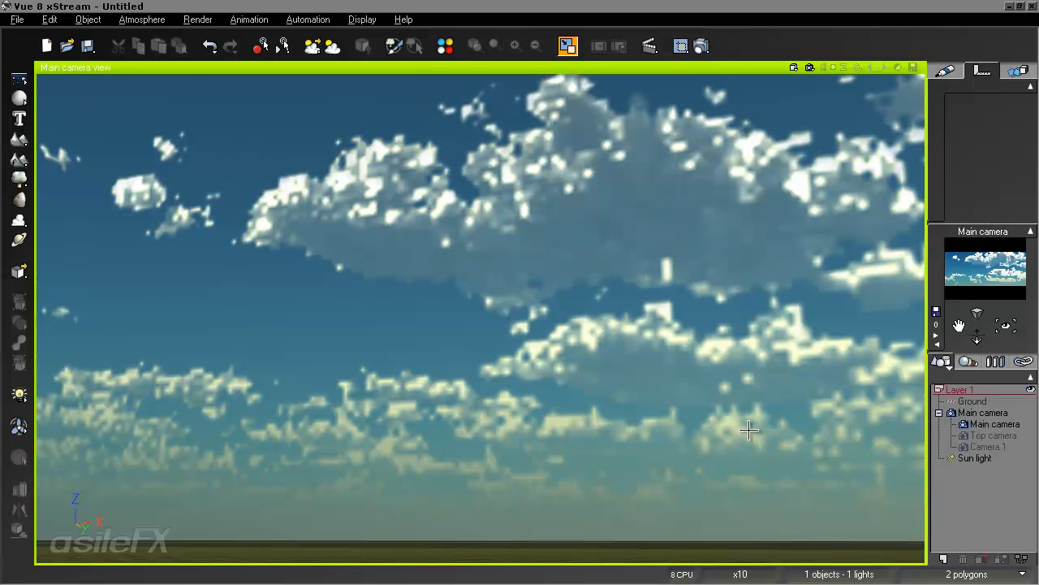
right_click_drag(824, 436, 684, 374)
Restore the four-view layout, checking the main camera view and the side view maximized in turn.
double_click(503, 68)
left_click(279, 517)
scroll(272, 517, "down", 3)
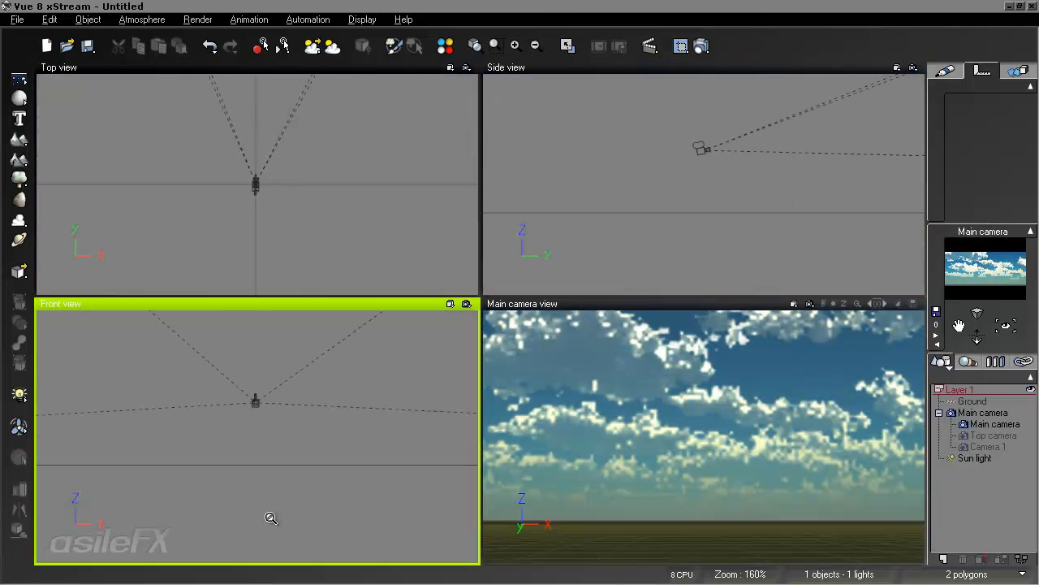
double_click(640, 303)
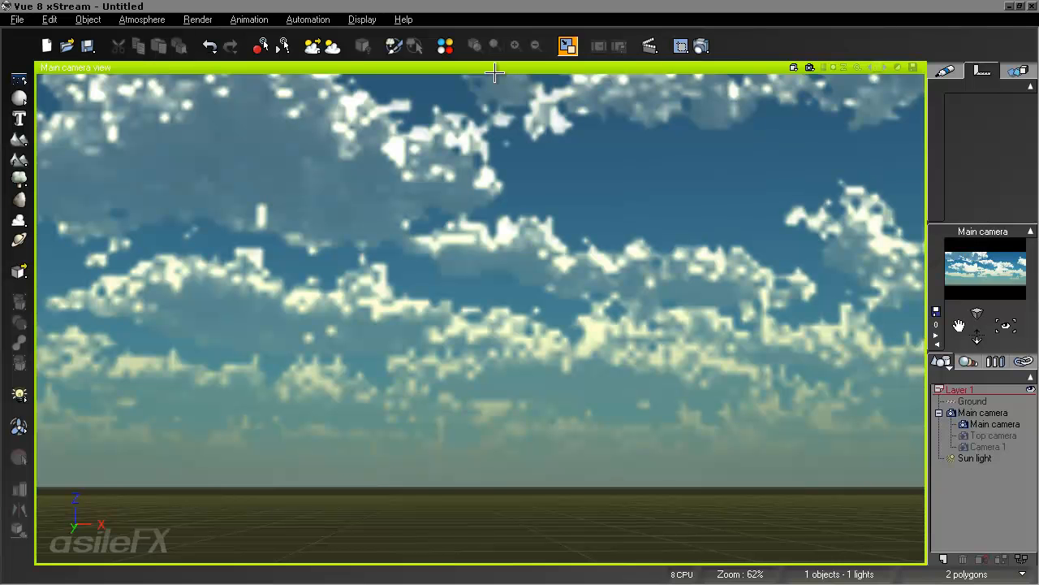
double_click(439, 68)
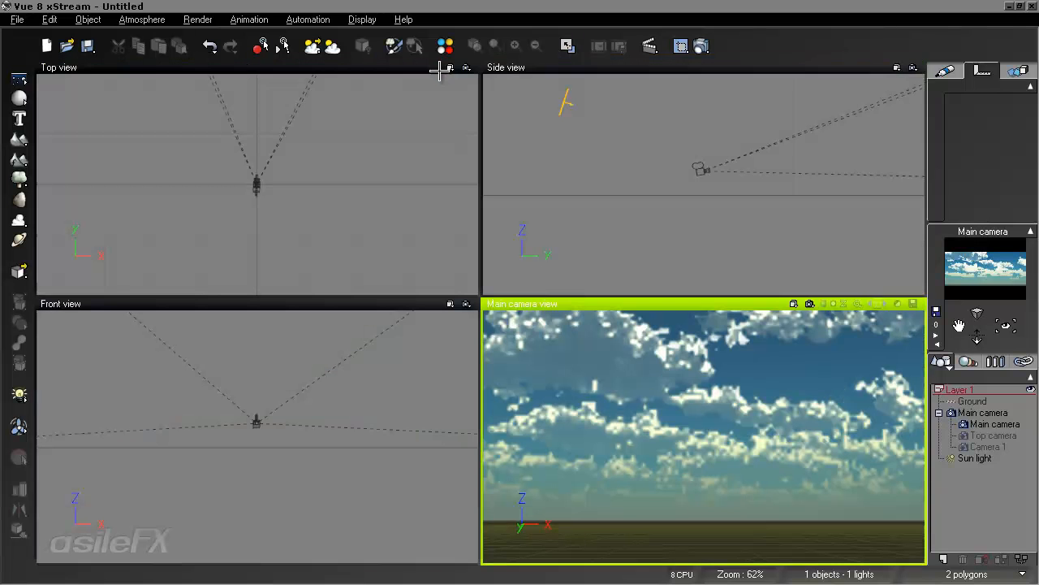
left_click(643, 74)
double_click(654, 68)
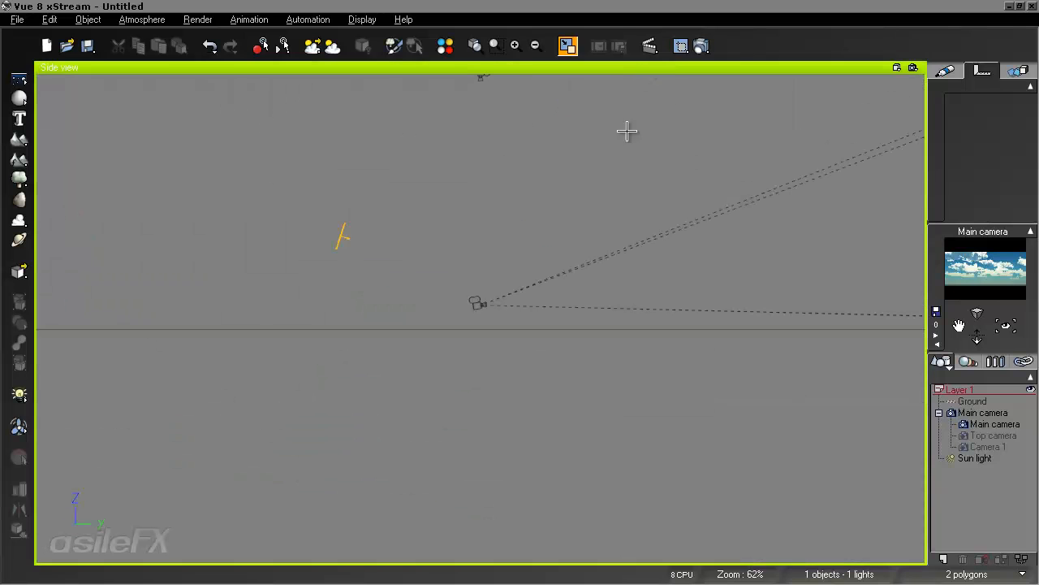
double_click(666, 72)
Examine the cloud layer's altitude and thickness above the ground in the Front view.
right_click_drag(287, 430, 281, 503)
scroll(281, 500, "down", 15)
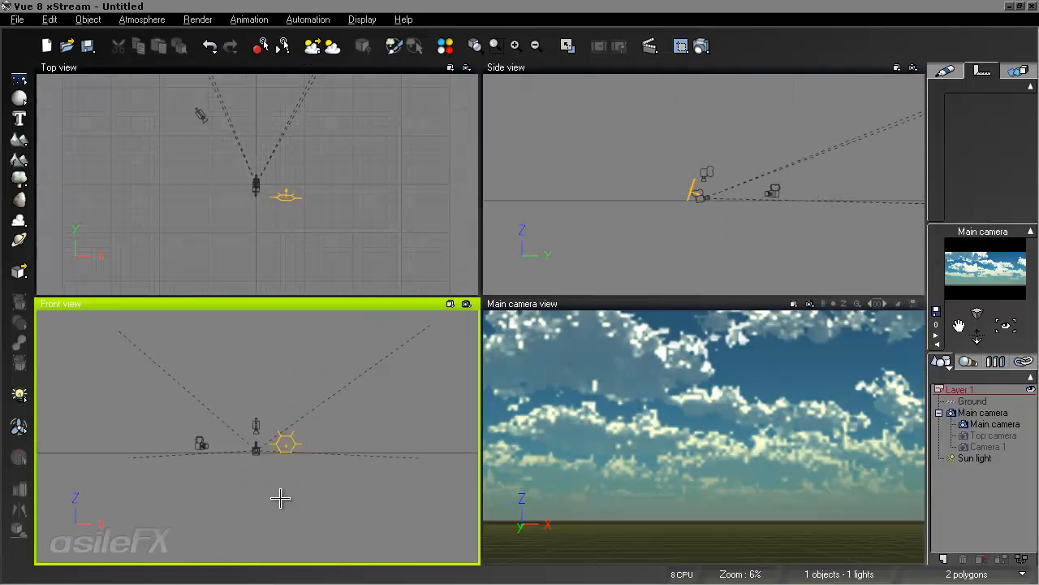
right_click_drag(311, 411, 321, 468)
scroll(332, 479, "up", 3)
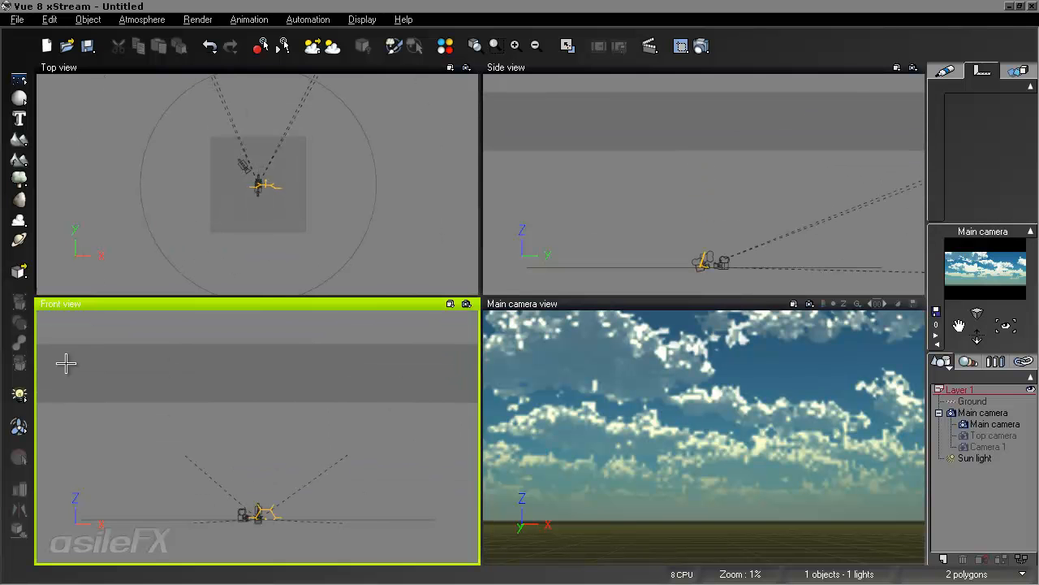
scroll(376, 388, "down", 4)
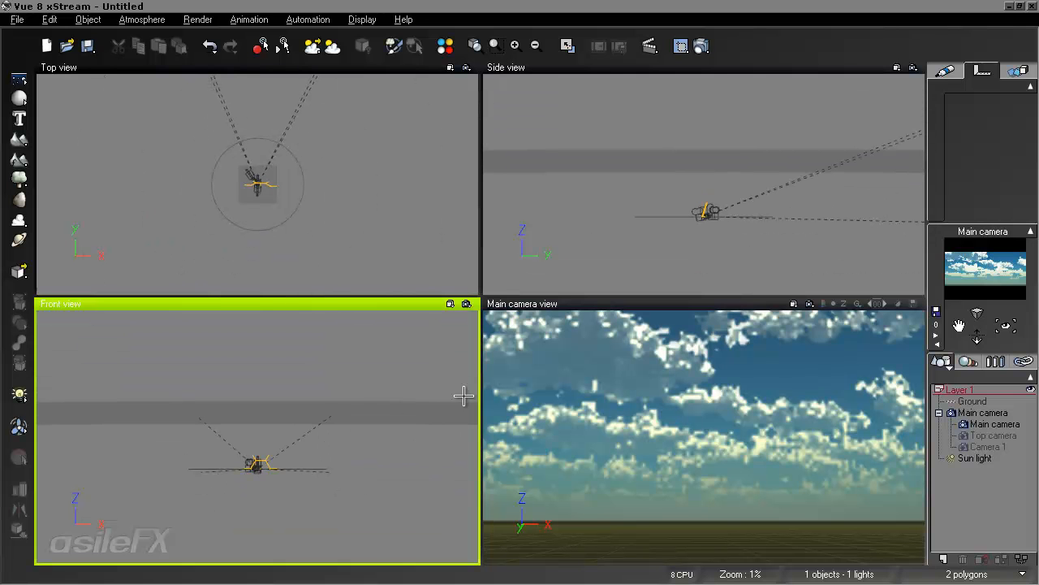
scroll(376, 447, "up", 3)
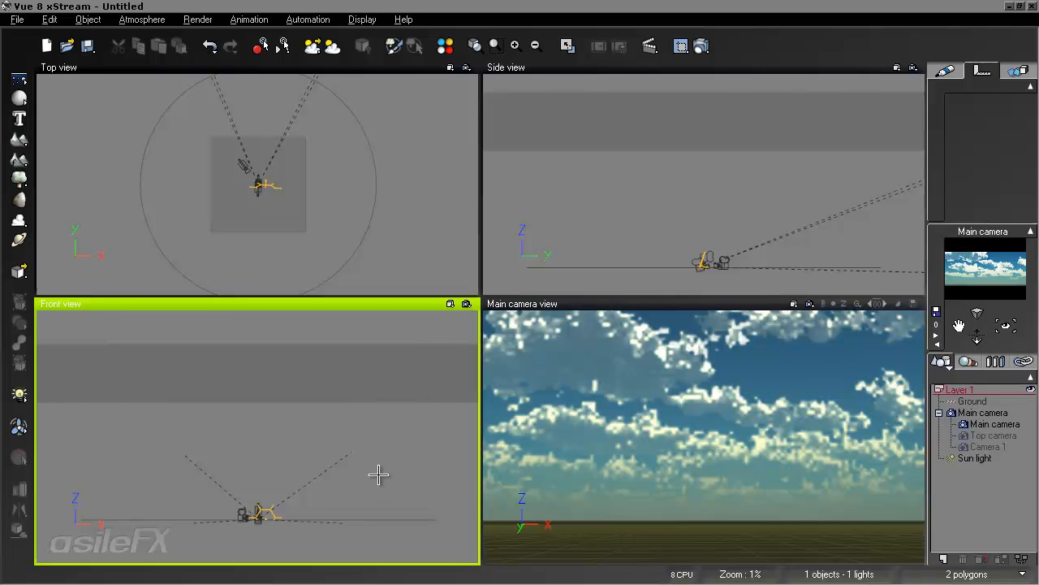
right_click_drag(339, 421, 321, 433)
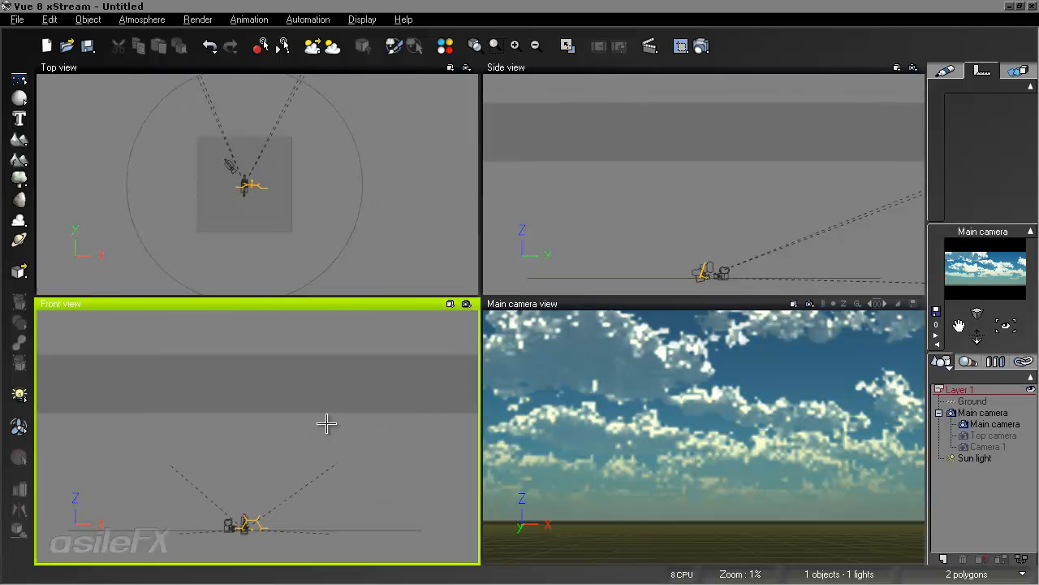
Add a Cloud Front layer from the Spectral 2 cloud collection to the atmosphere.
left_click(143, 20)
left_click(151, 68)
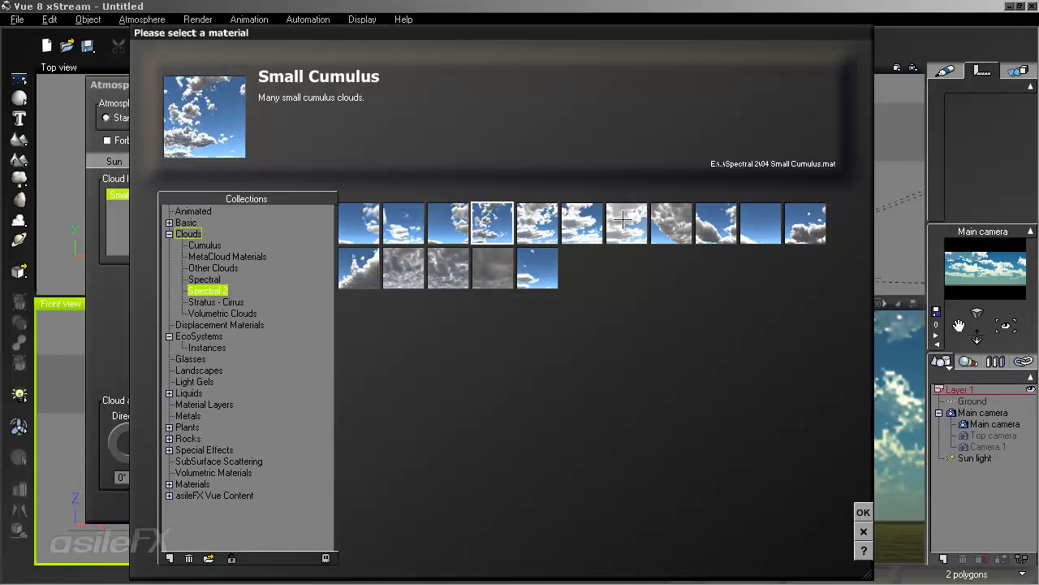
left_click(760, 223)
left_click(863, 511)
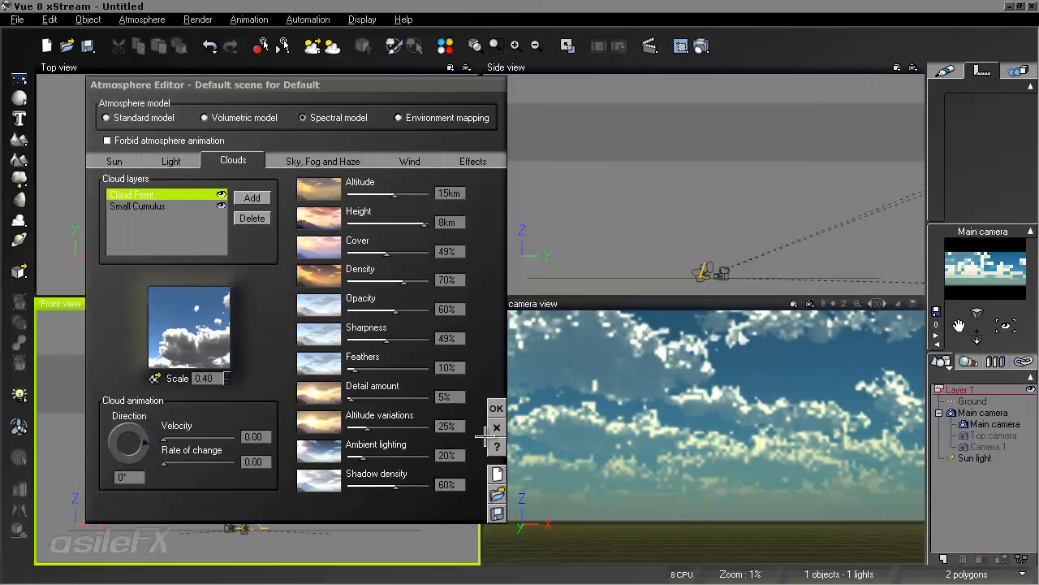
left_click(496, 408)
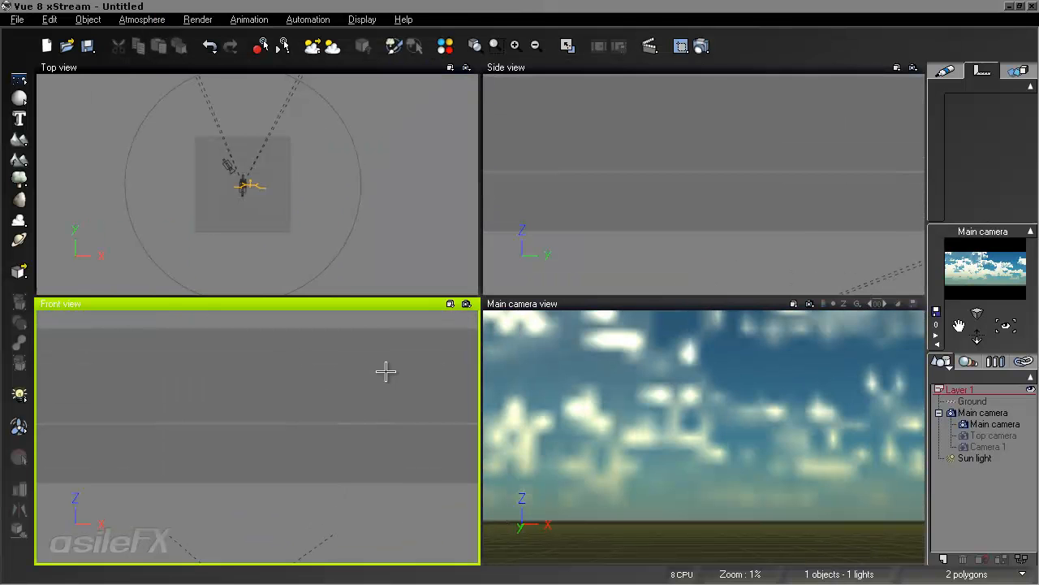
Lower the altitude of the Small Cumulus layer in the Atmosphere Editor.
scroll(360, 410, "down", 3)
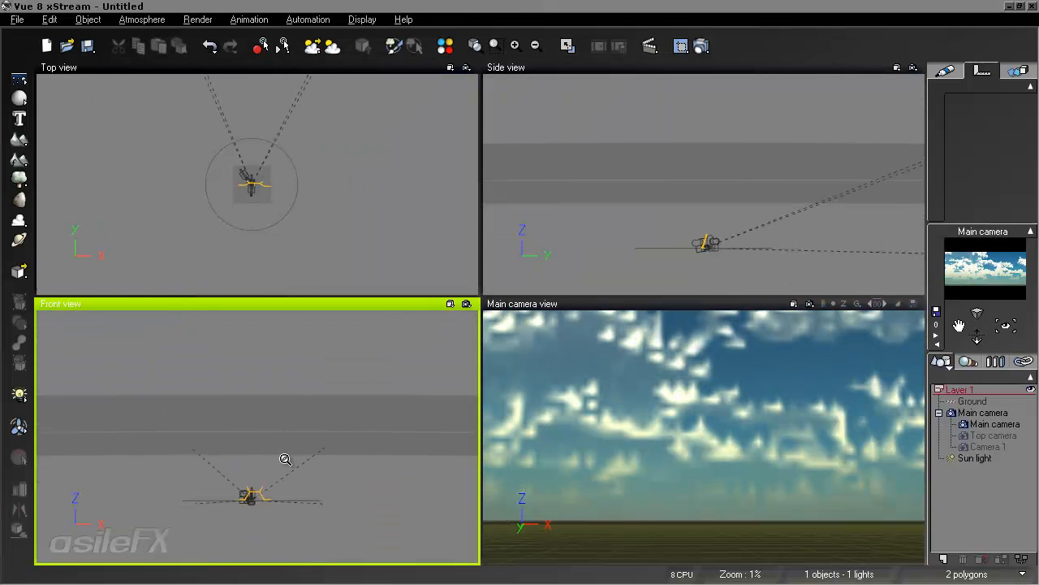
scroll(285, 457, "up", 1)
left_click(161, 20)
left_click(158, 88)
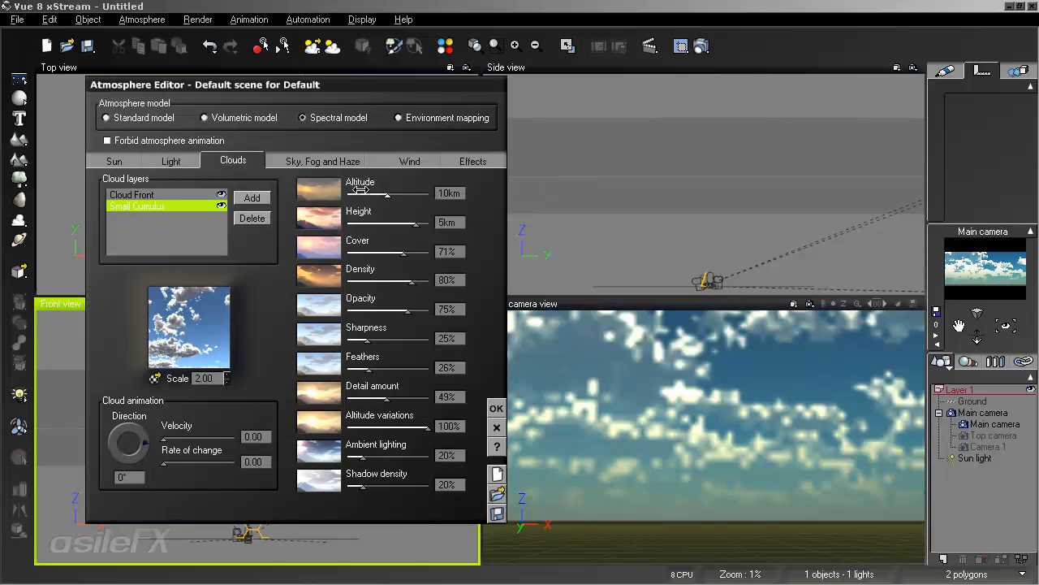
left_click(496, 408)
Set the Cloud Front layer's altitude to 6.7 km and check both layers' positions in the Front view.
left_click(142, 20)
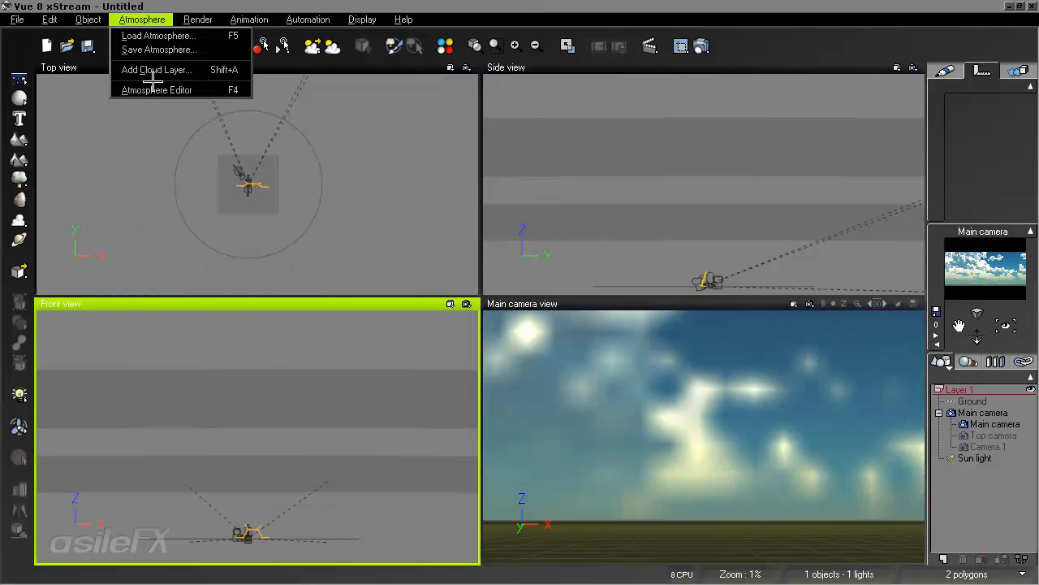
left_click(157, 89)
left_click(195, 195)
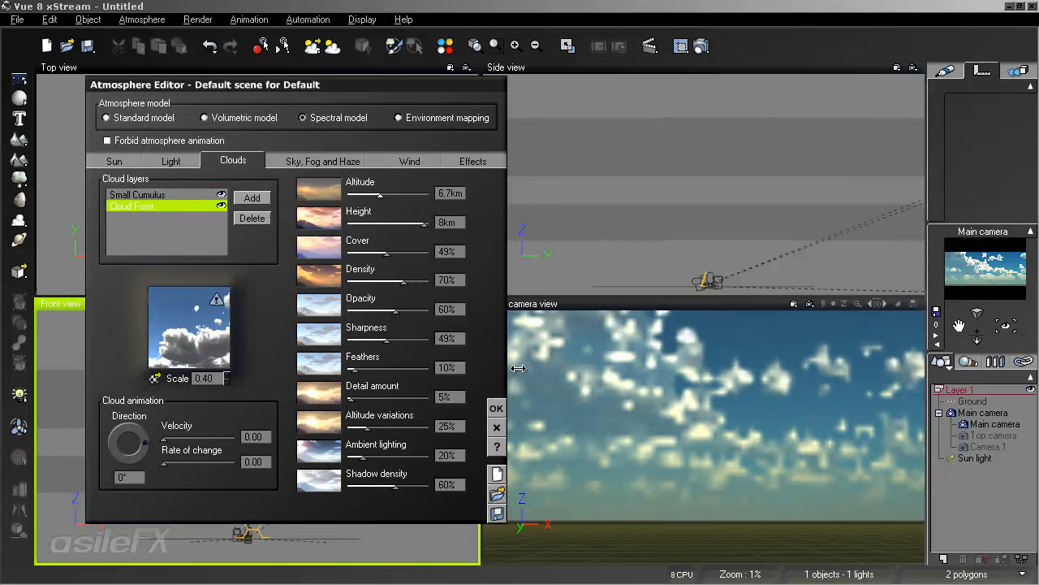
left_click(496, 409)
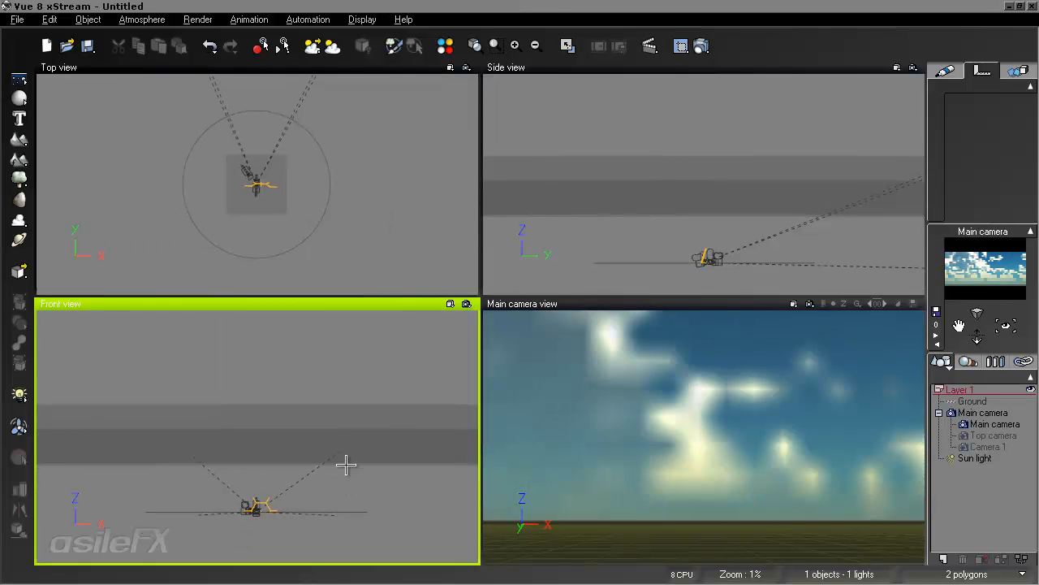
scroll(341, 471, "up", 3)
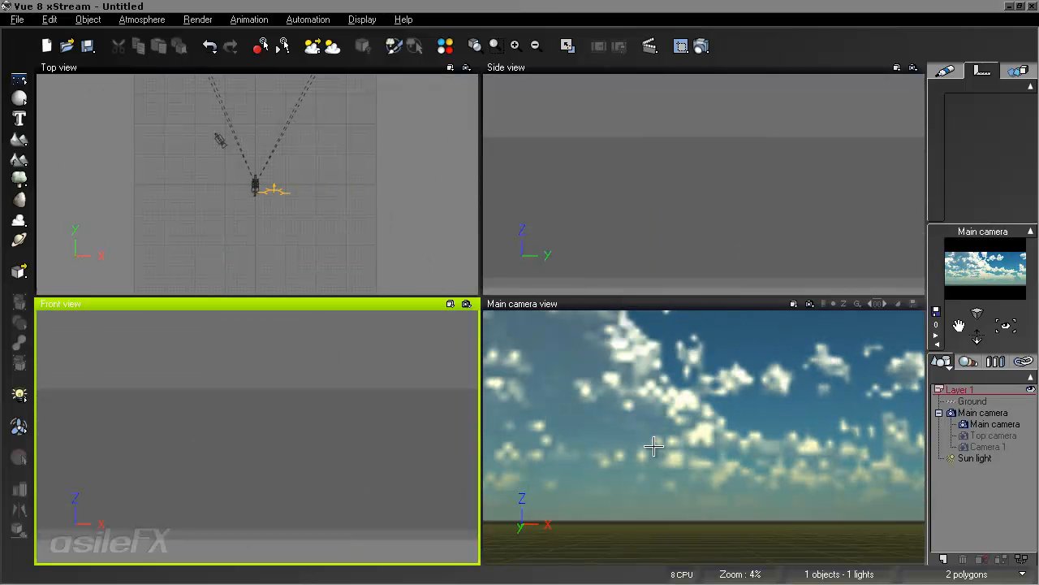
scroll(345, 422, "down", 5)
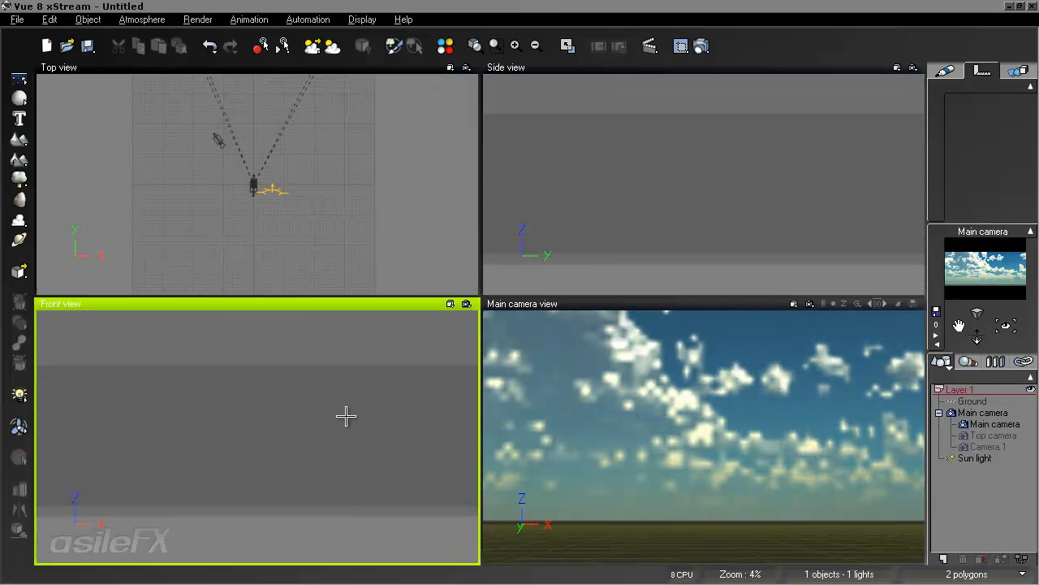
scroll(347, 417, "up", 2)
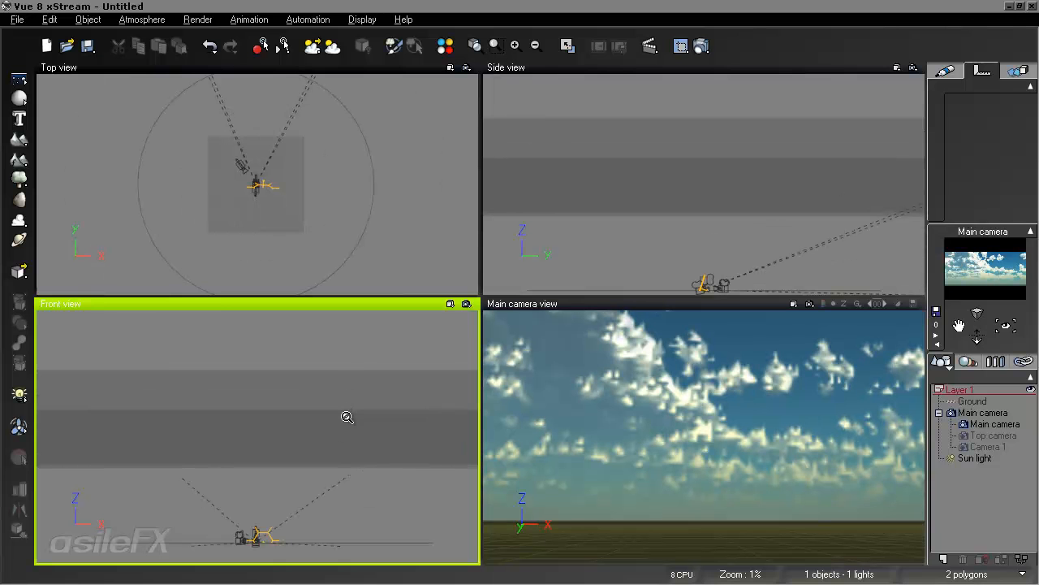
Review the OpenGL atmosphere and cloud preview settings in the display options.
left_click(16, 19)
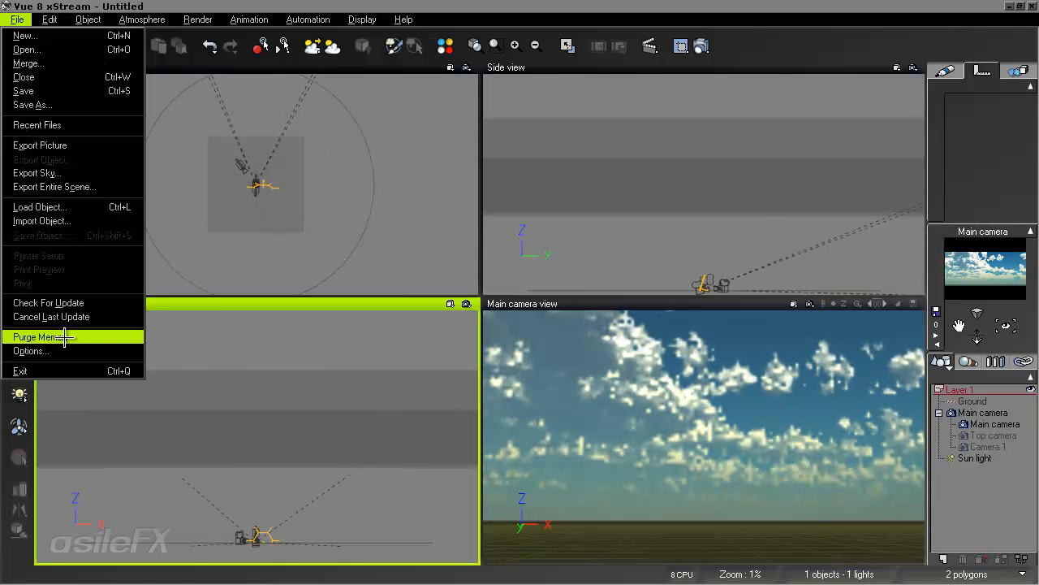
left_click(65, 349)
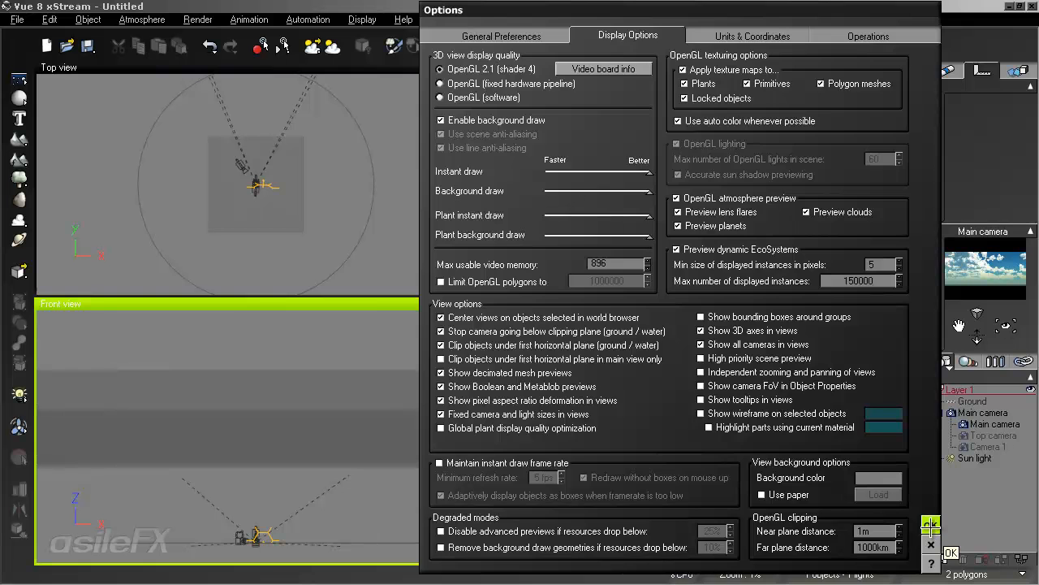
left_click(930, 524)
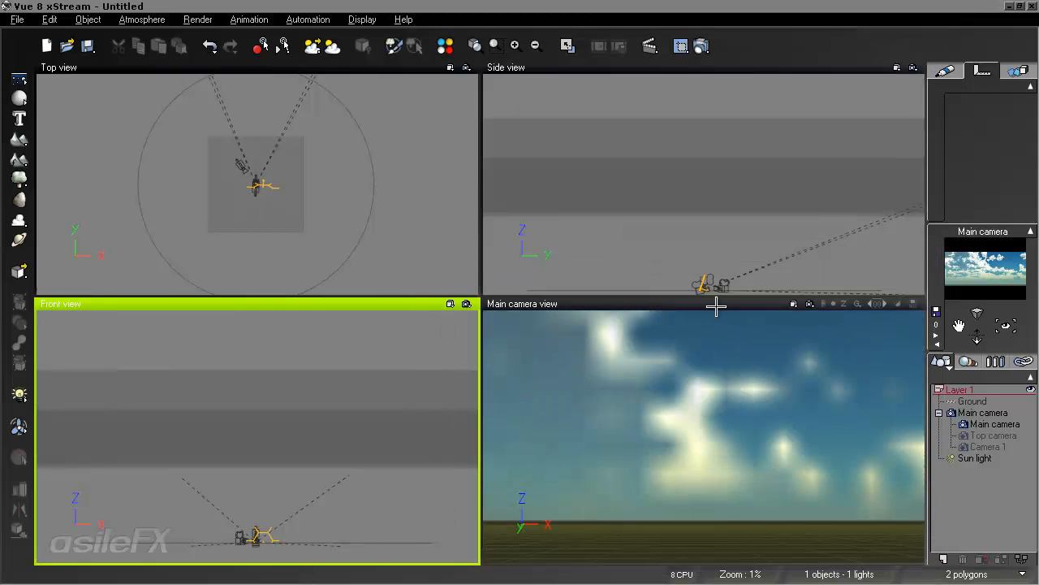
Maximize the Main camera view and turn off the OpenGL cloud preview in the display options.
double_click(716, 302)
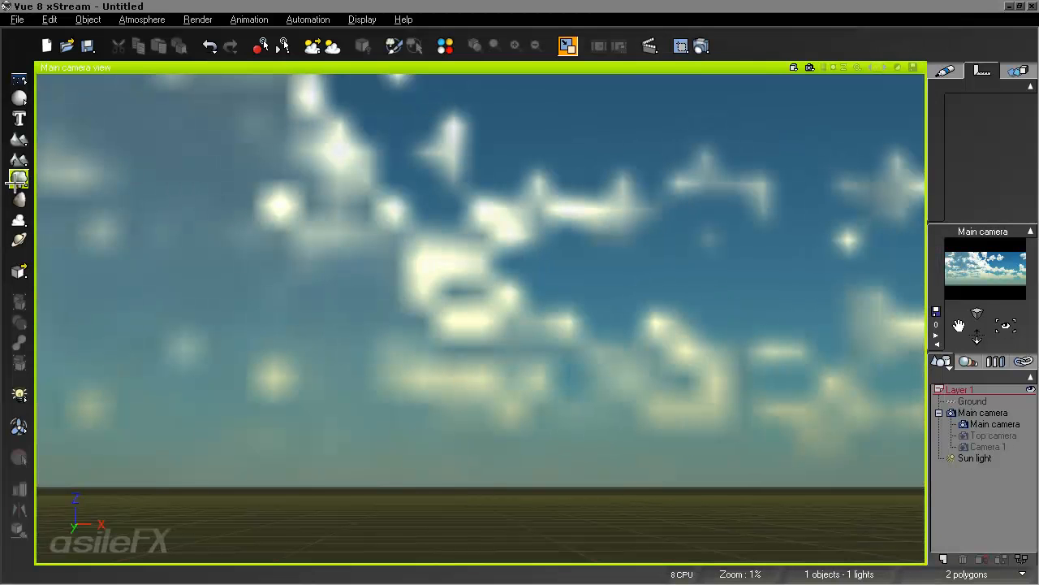
left_click(142, 19)
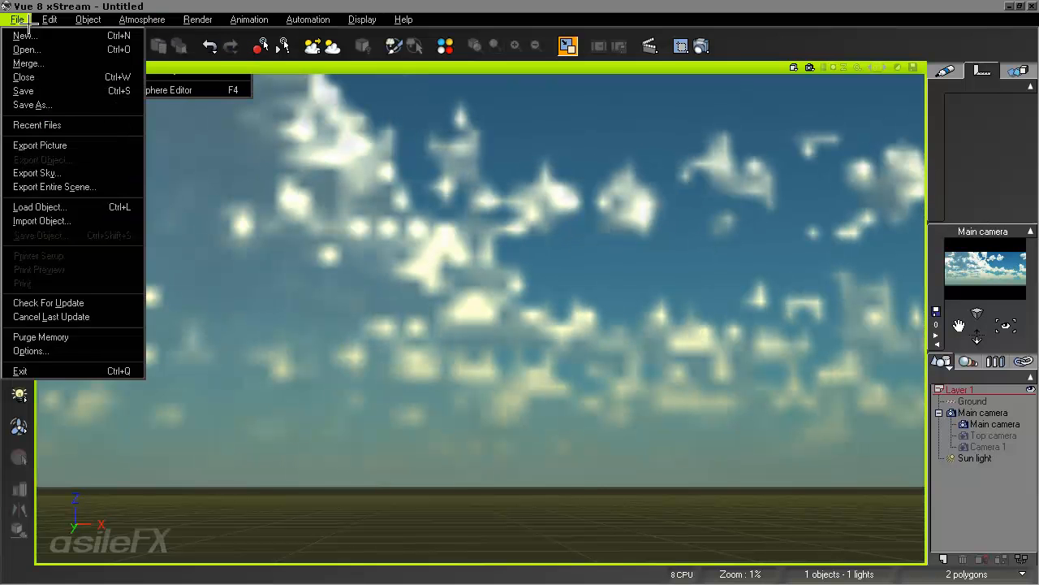
mouse_move(17, 19)
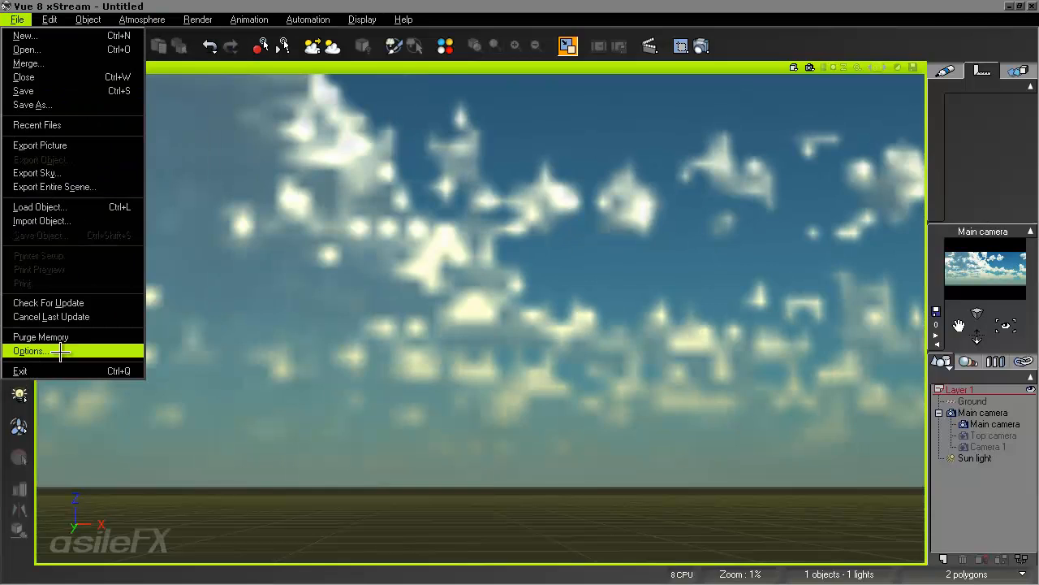
left_click(32, 351)
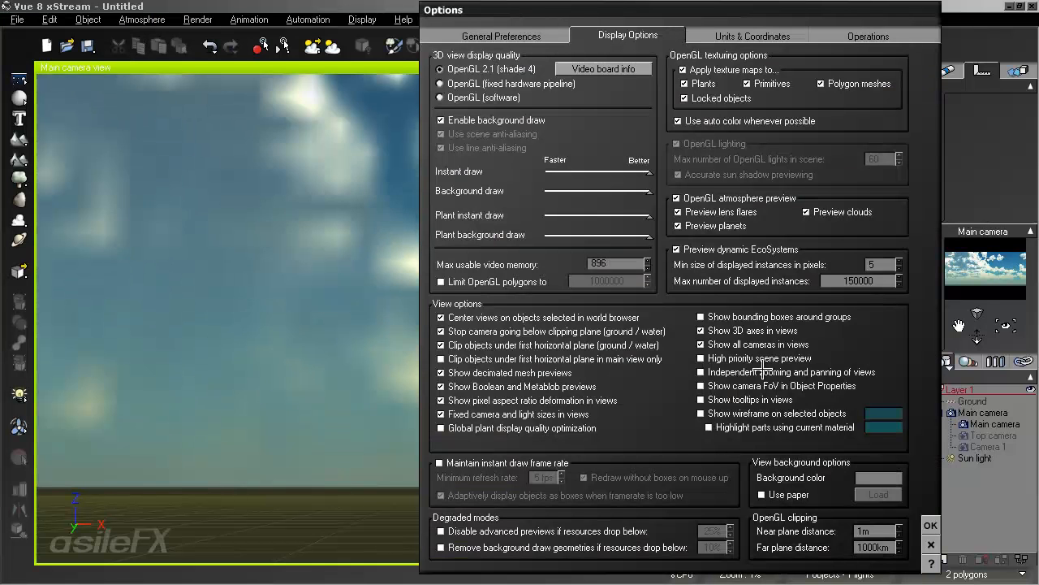
left_click(829, 211)
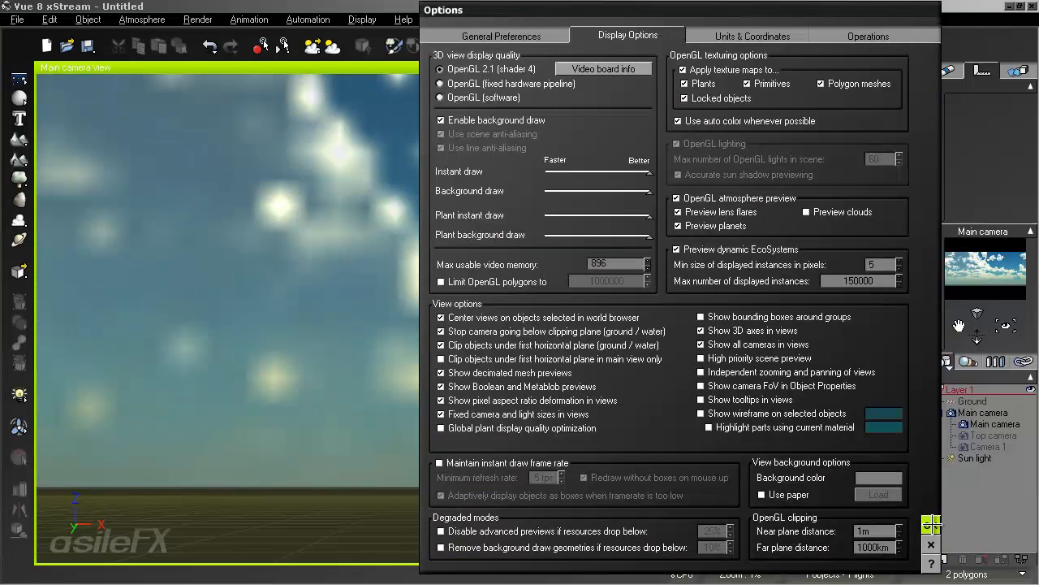
left_click(931, 524)
Reframe the main camera to look out over the ground plane, with the horizon in the upper half of the view.
right_click_drag(515, 407, 558, 308)
scroll(580, 301, "down", 1)
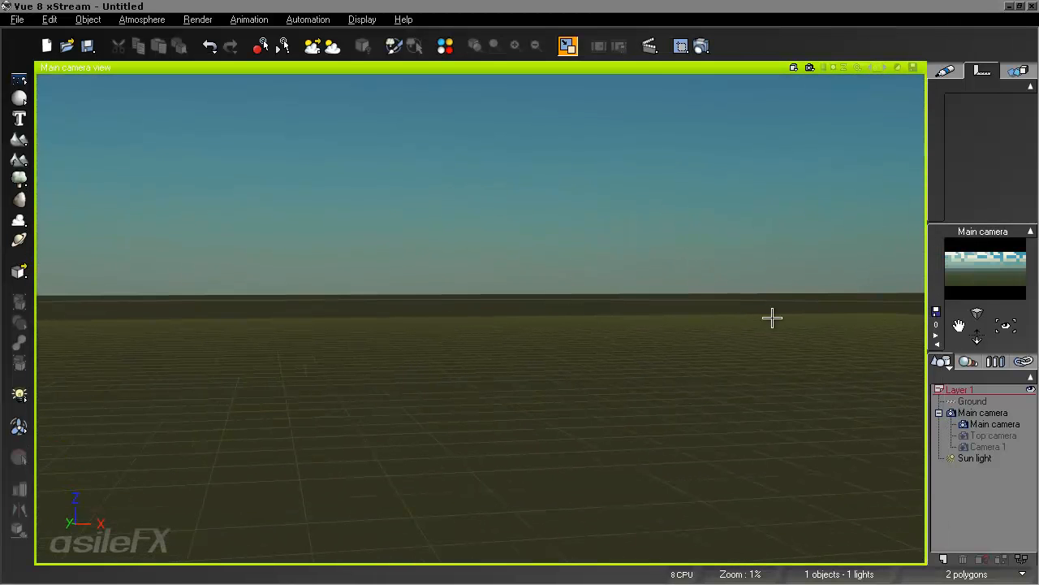
mouse_move(555, 397)
right_mouse_down()
mouse_move(529, 292)
mouse_move(531, 425)
mouse_move(494, 303)
mouse_move(520, 388)
right_mouse_up()
scroll(528, 292, "down", 5)
scroll(529, 294, "up", 6)
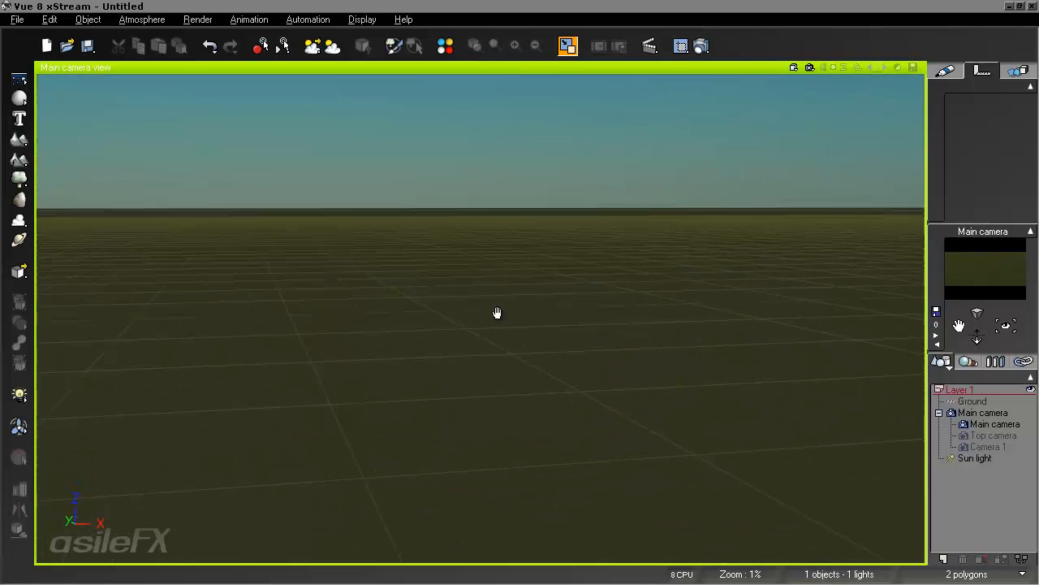
scroll(495, 302, "down", 2)
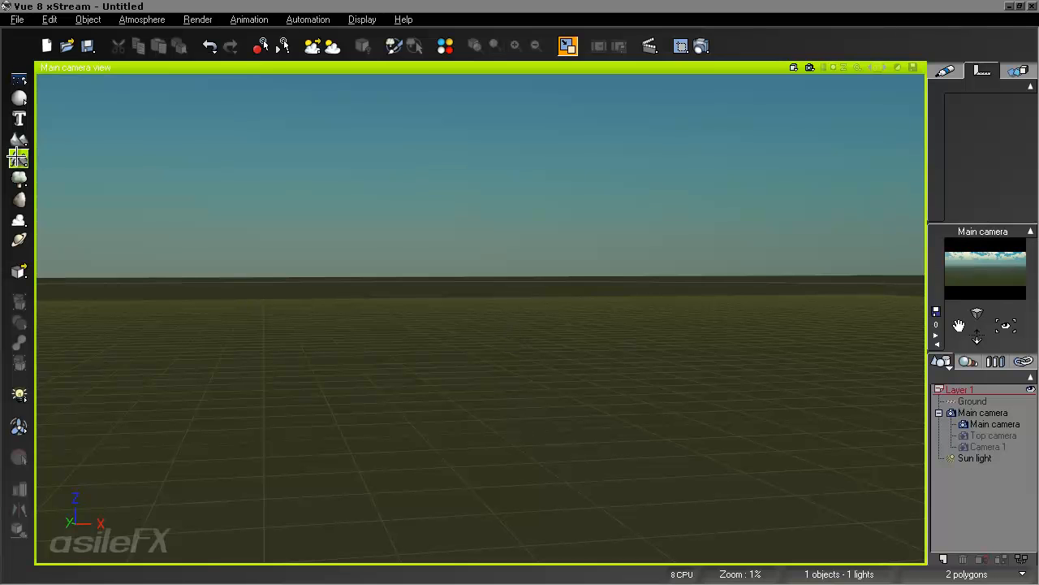
Add an infinite procedural terrain with the Rough preset, and replace it with a new instance of the same preset.
left_click(17, 157)
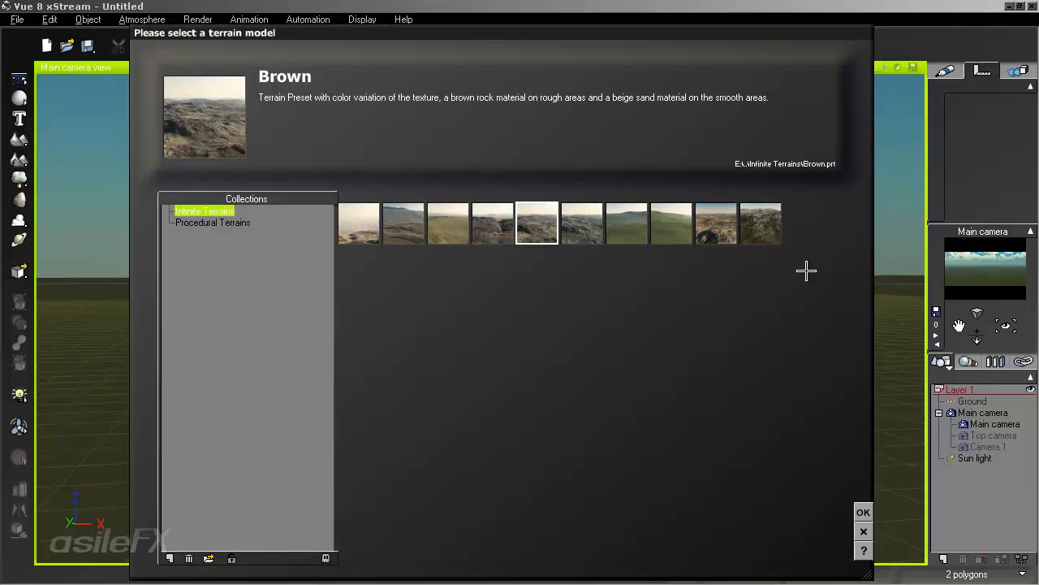
left_click(763, 218)
left_click(863, 512)
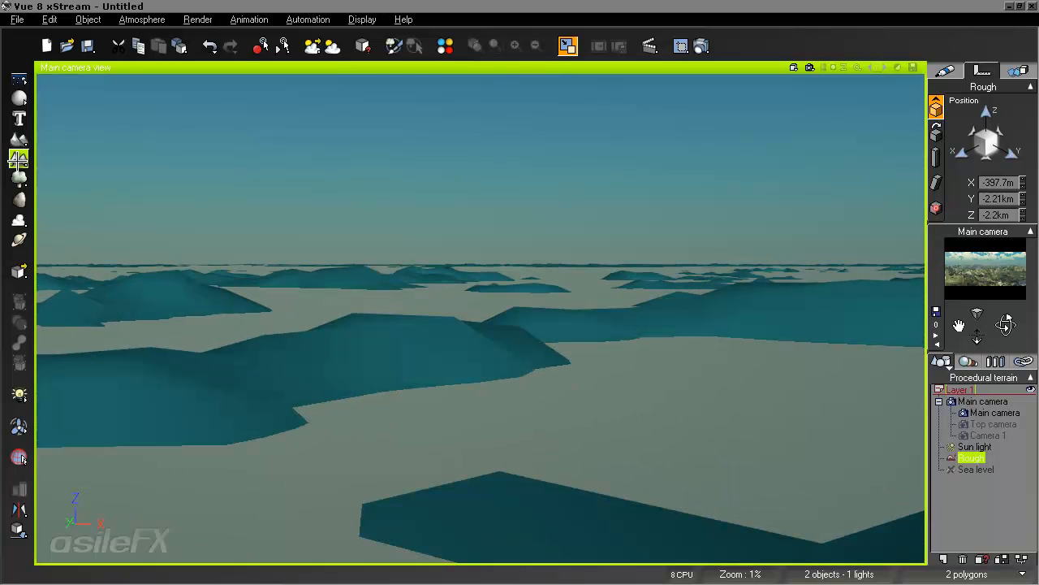
left_click(19, 159)
left_click(863, 506)
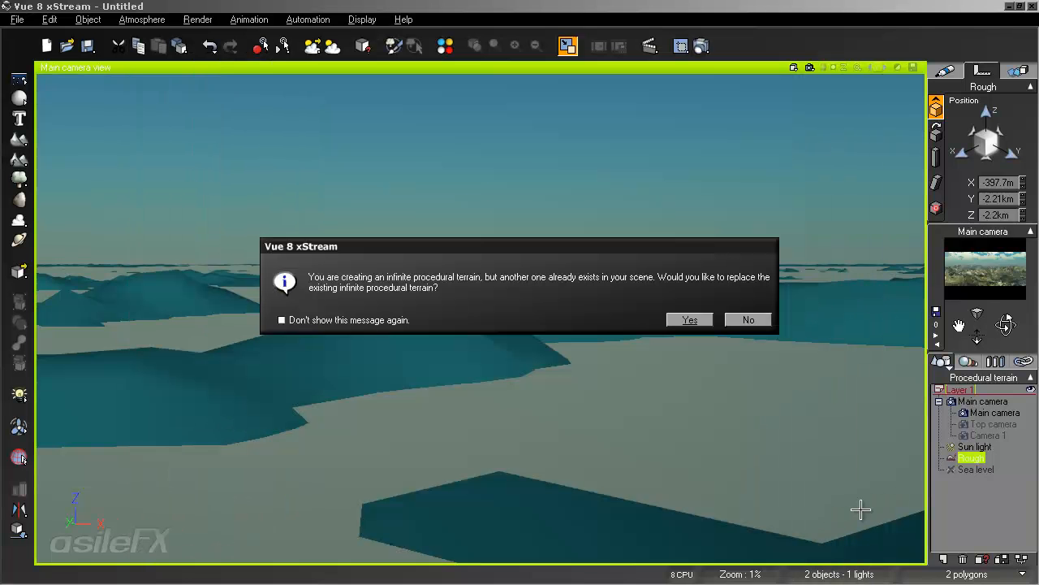
left_click(690, 320)
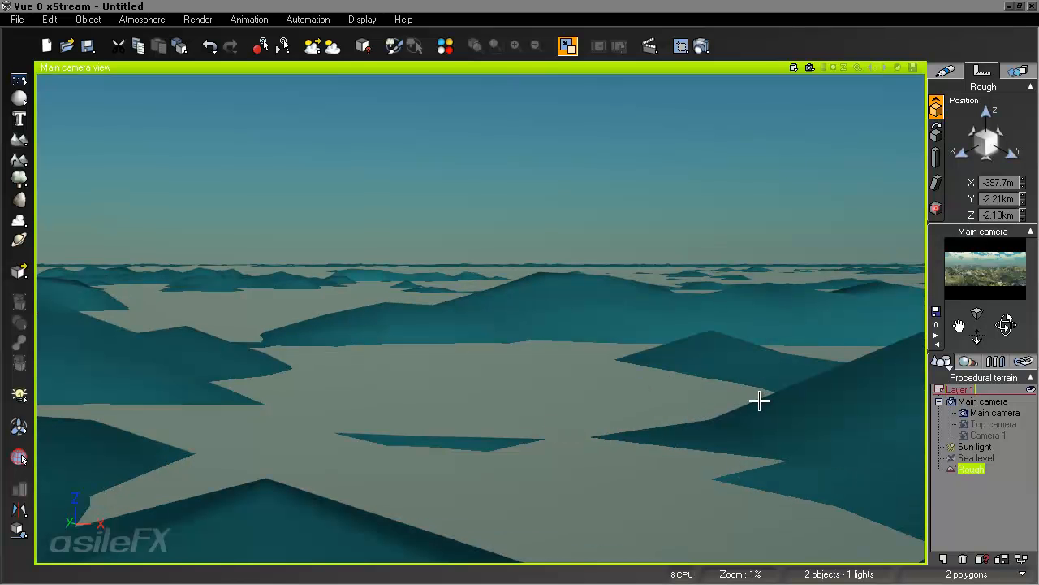
Reset the Rough terrain to a new terrain in the Terrain Editor and accept the result.
right_click(619, 345)
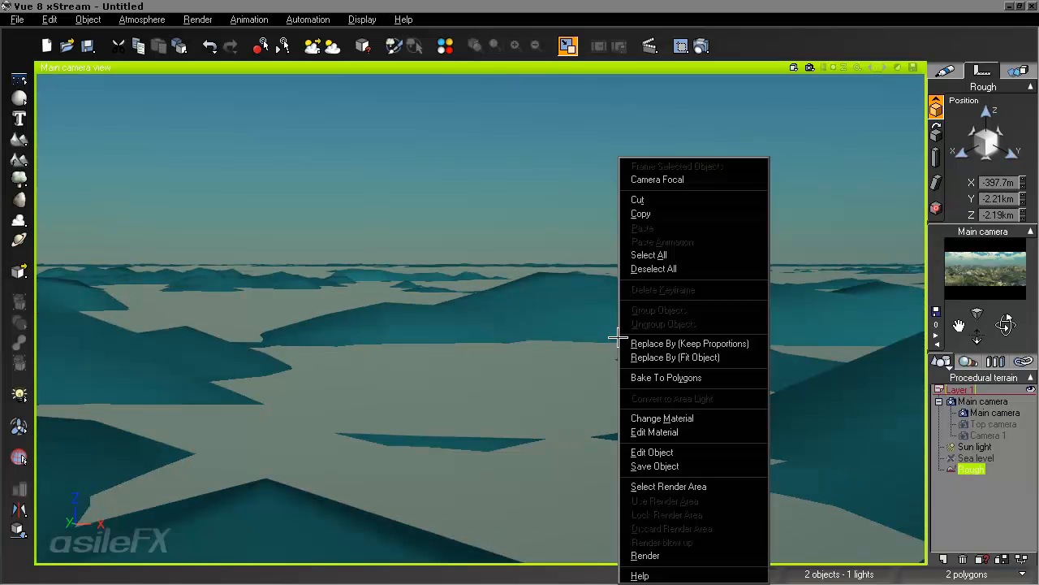
left_click(632, 449)
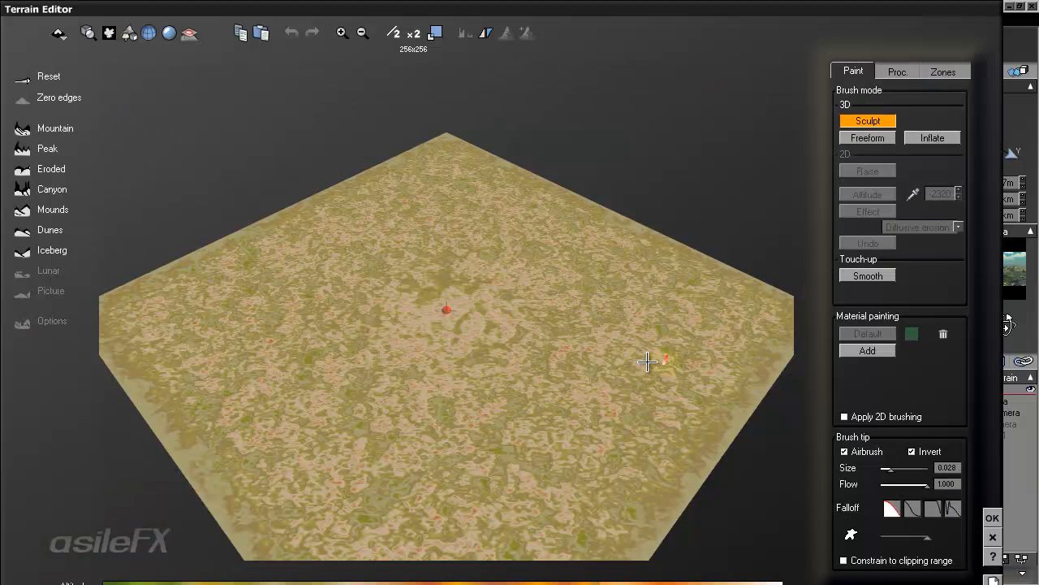
right_click_drag(626, 364, 965, 481)
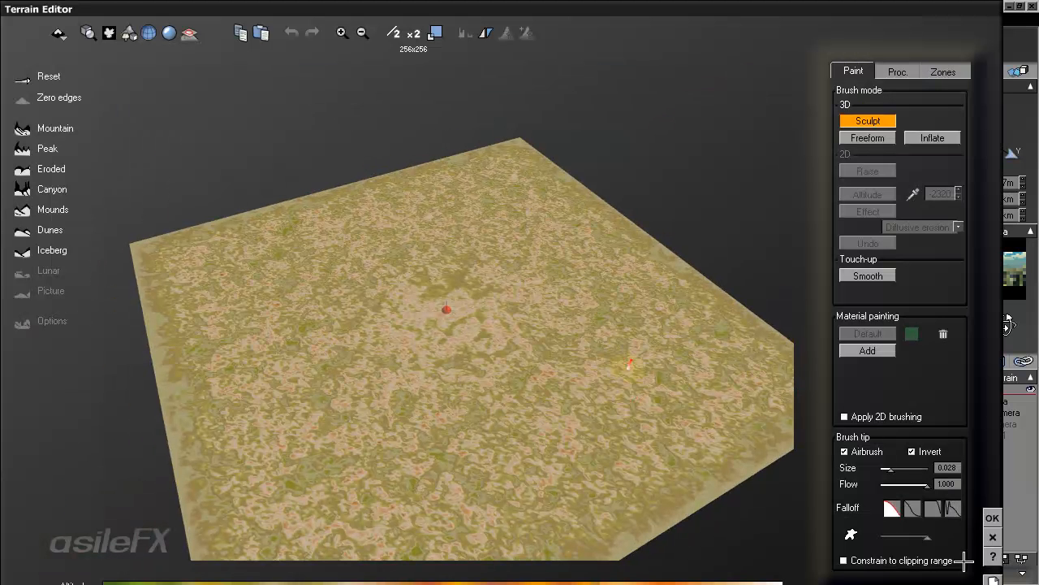
left_click_drag(960, 576, 958, 556)
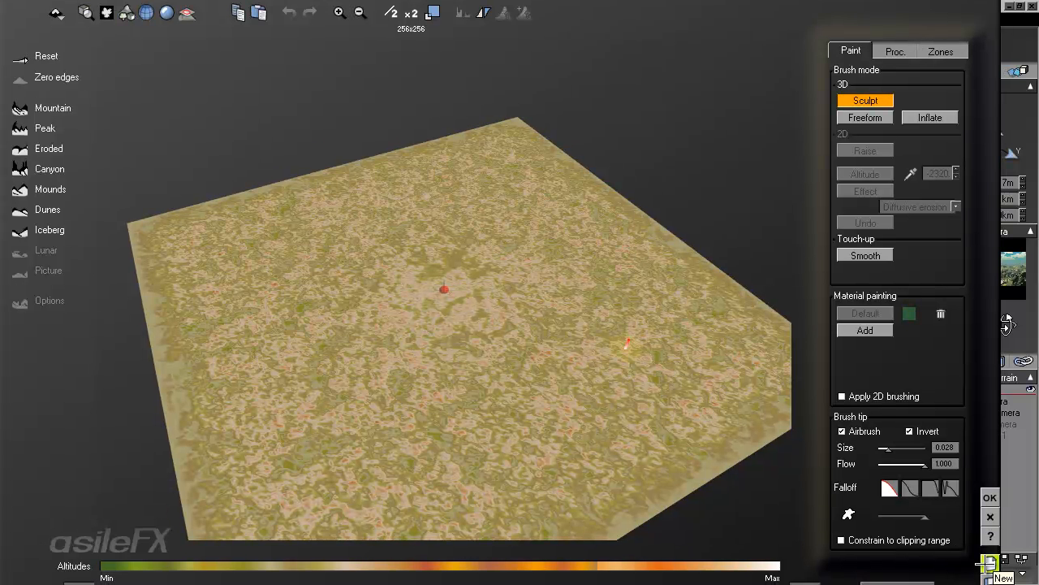
left_click(989, 560)
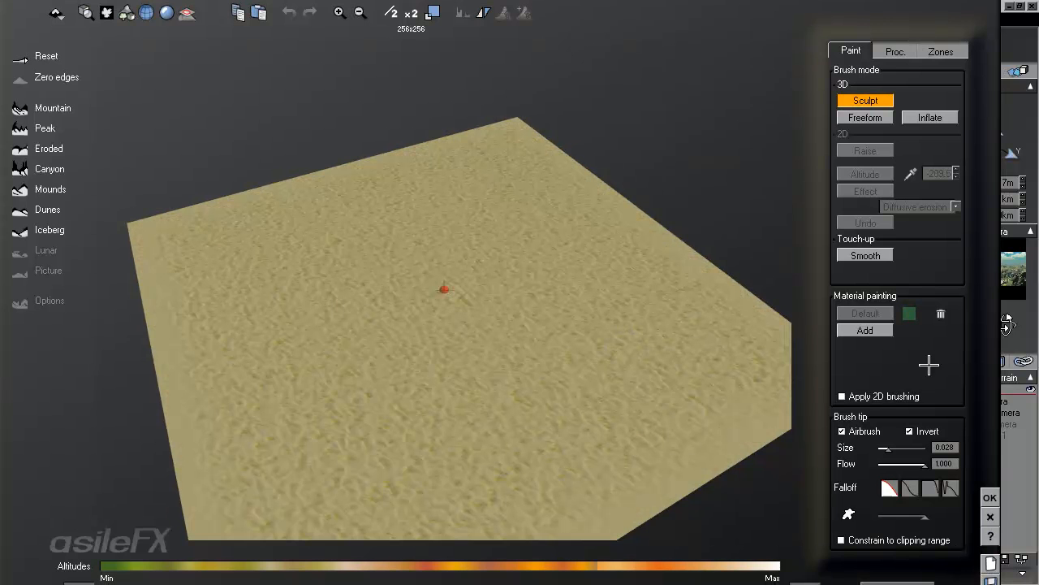
left_click(990, 497)
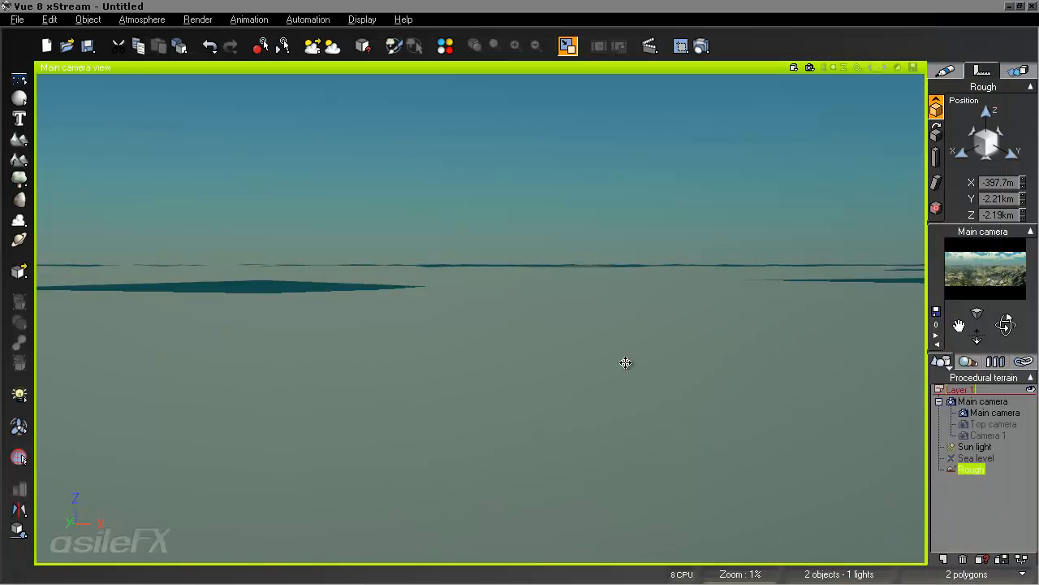
Open the Rough terrain for editing and bring up its altitude production function.
right_click(625, 363)
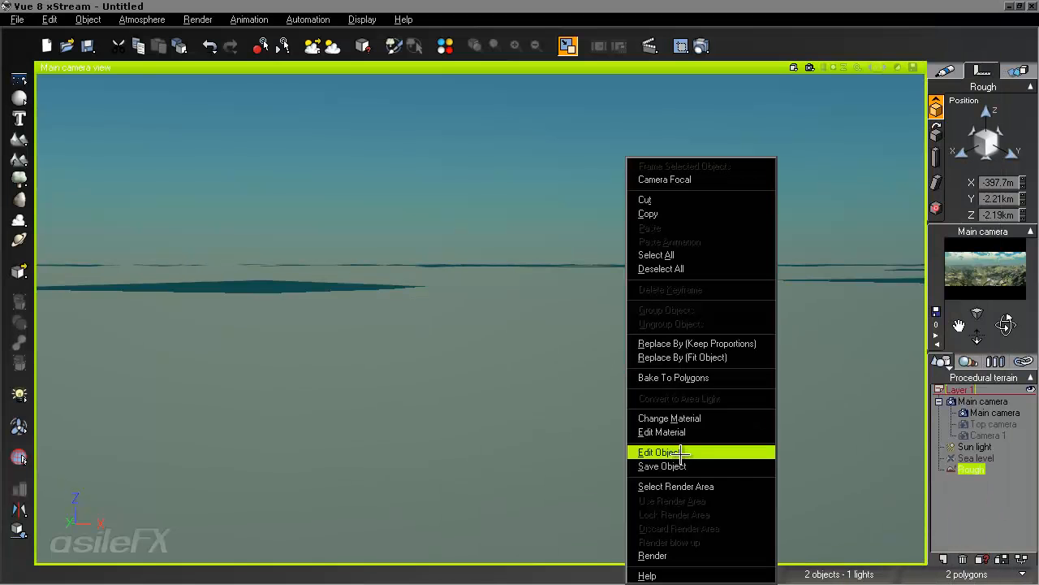
left_click(656, 450)
left_click(898, 72)
right_click(898, 98)
left_click(916, 128)
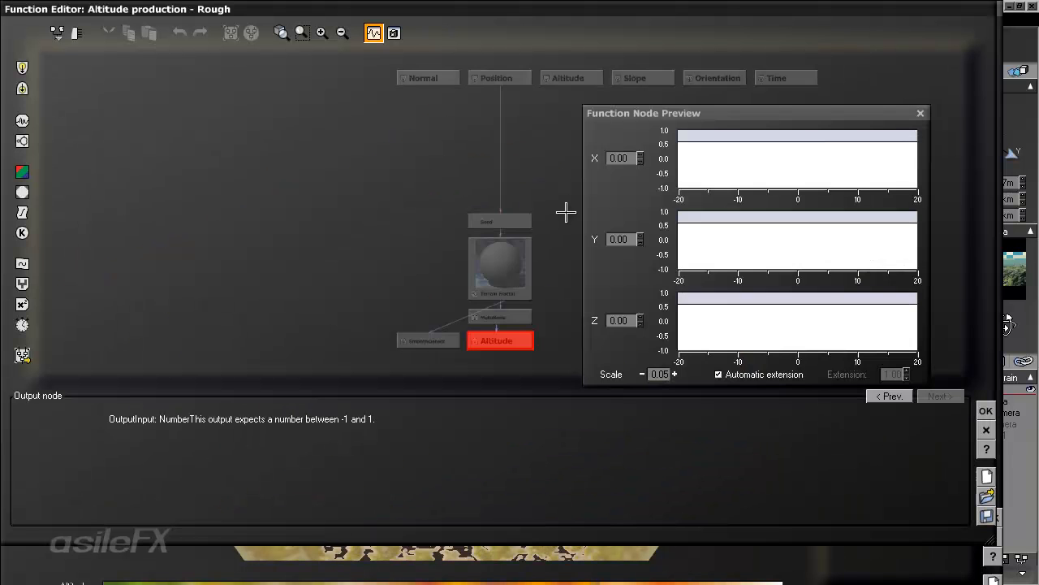
Examine the Seed and Terrain Fractal nodes of the altitude function, and close the Function Editor and Terrain Editor without applying changes.
left_click(498, 221)
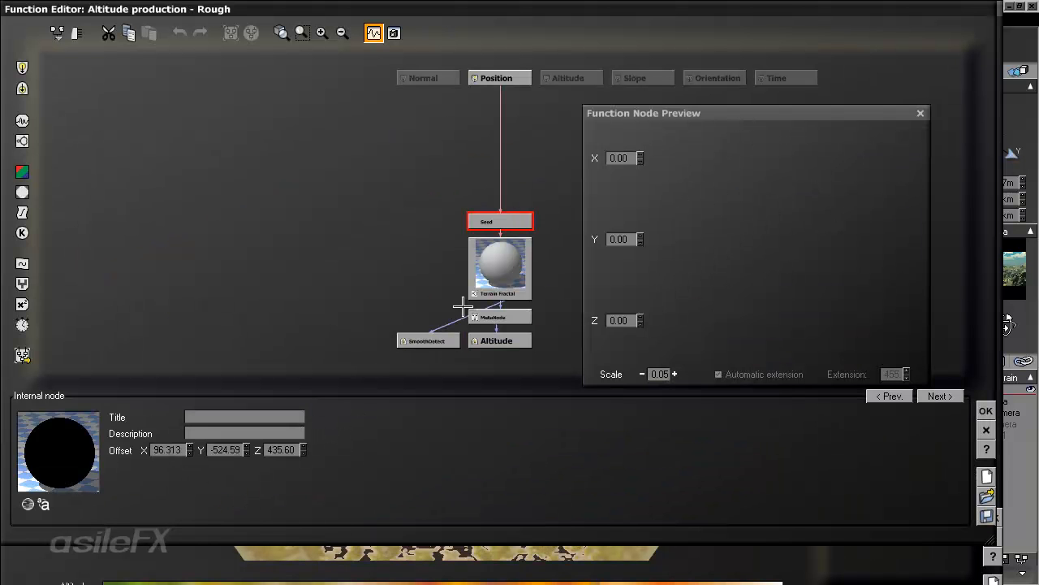
left_click(504, 253)
left_click(520, 225)
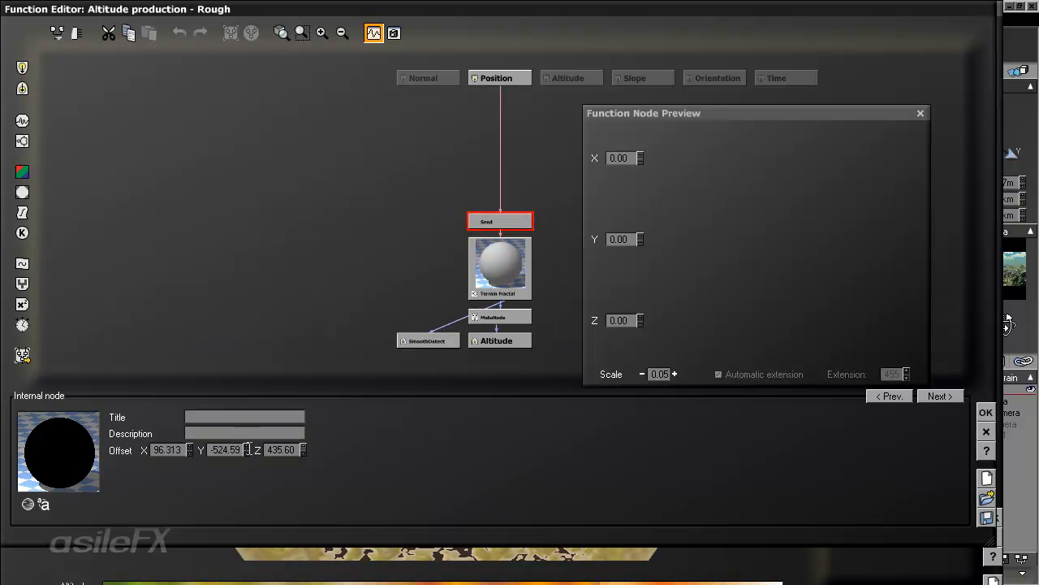
left_click(985, 431)
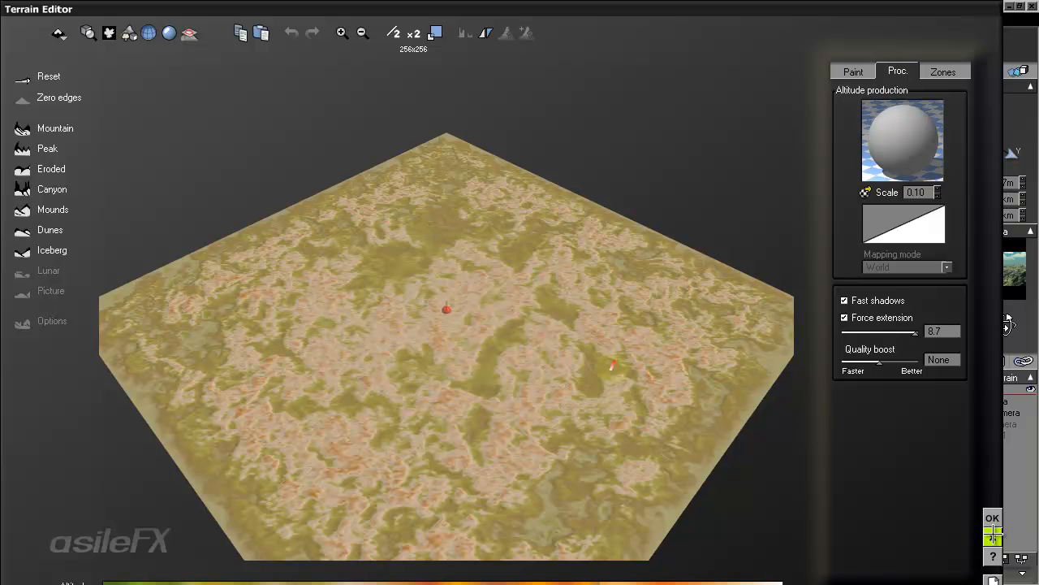
left_click(992, 535)
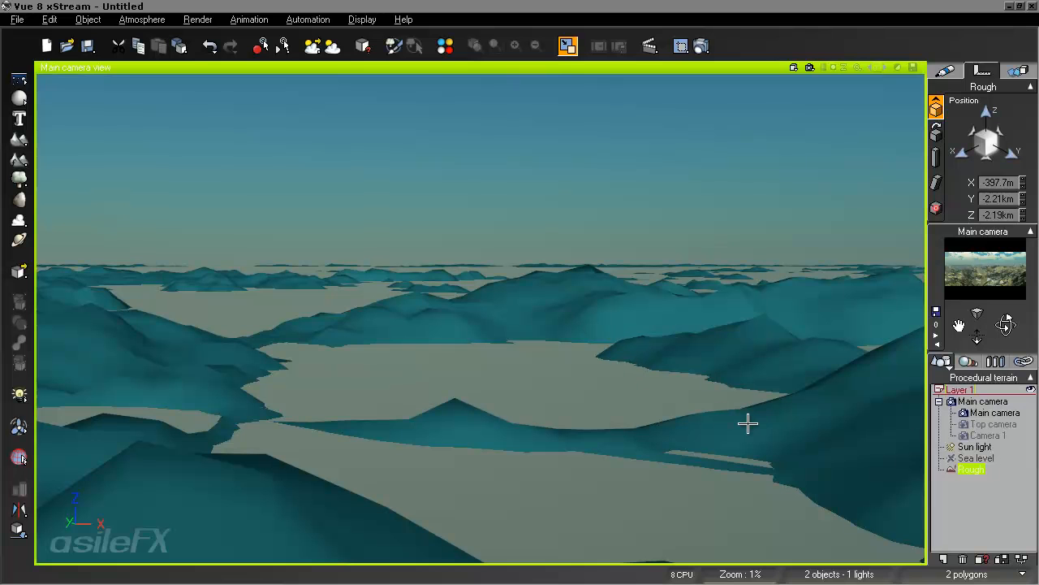
Hide the Sea level plane in the viewports and angle the main camera down over the terrain.
right_click_drag(781, 422, 496, 379)
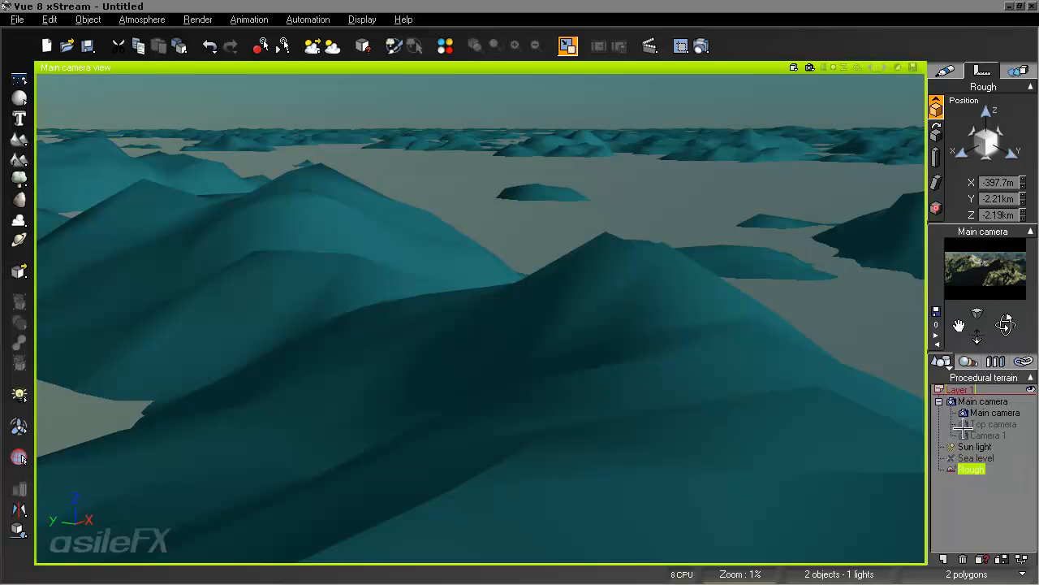
left_click(978, 458)
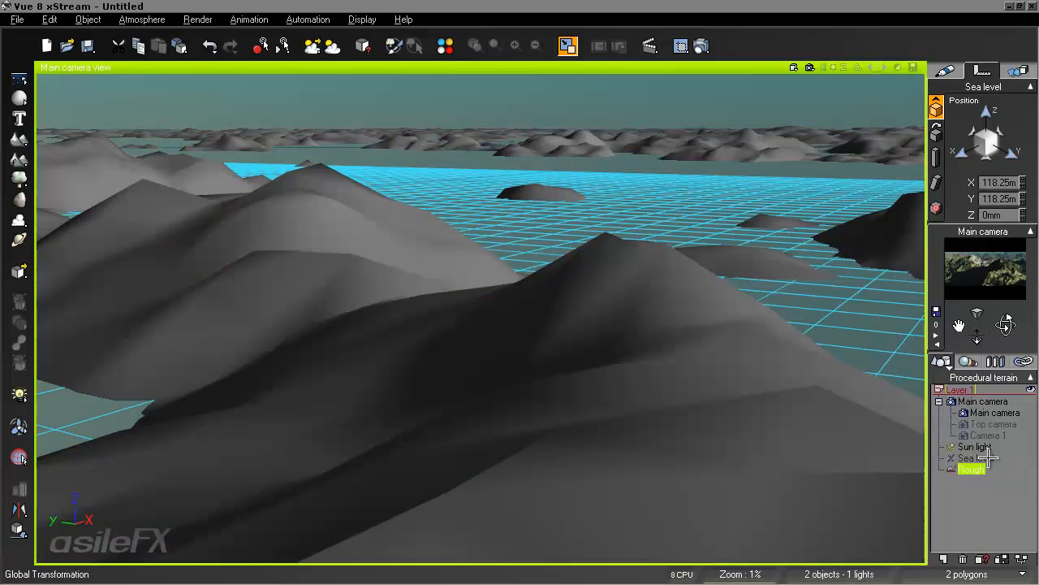
left_click(946, 70)
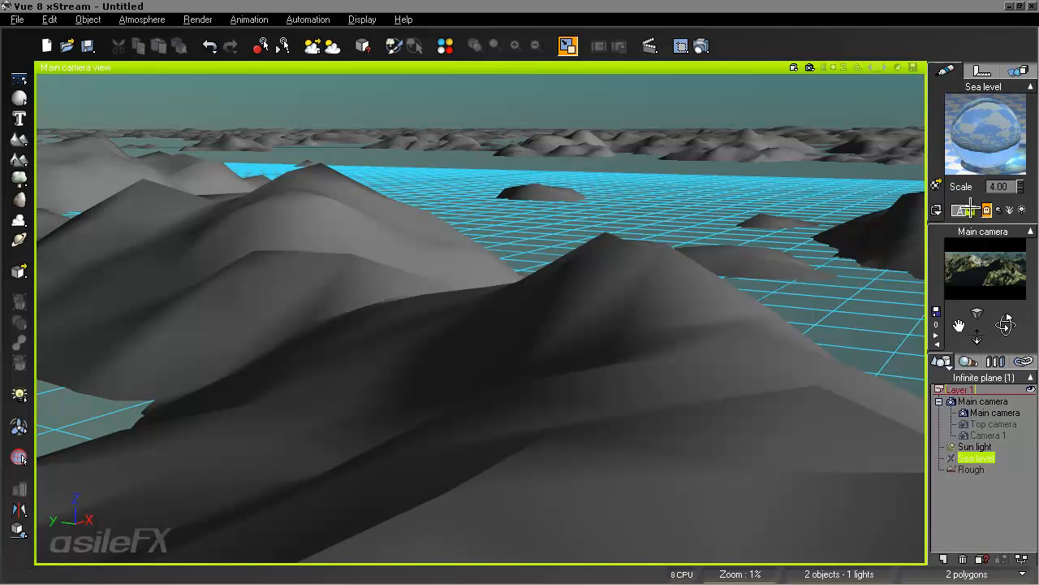
left_click(936, 211)
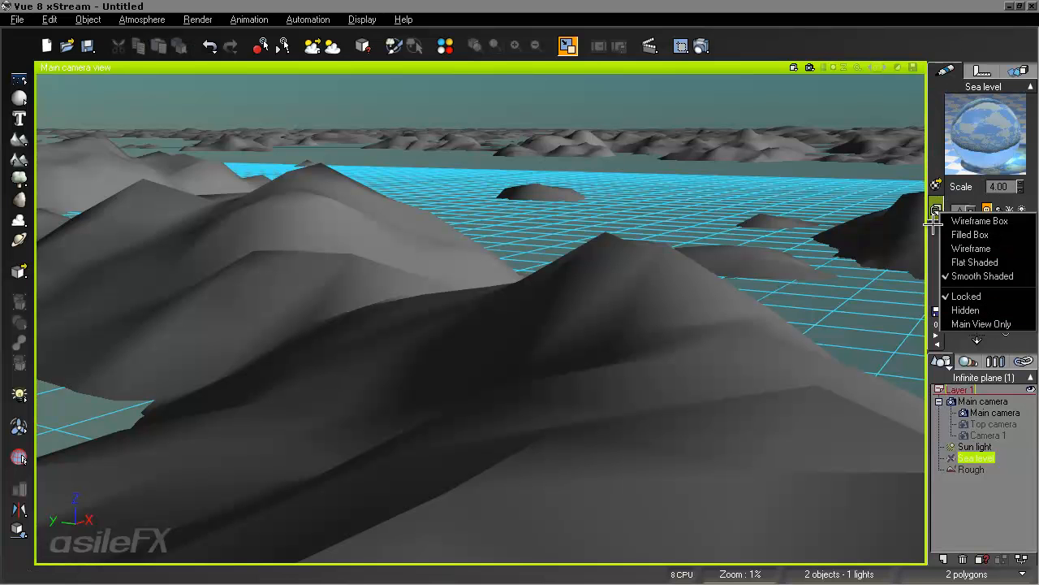
left_click(966, 310)
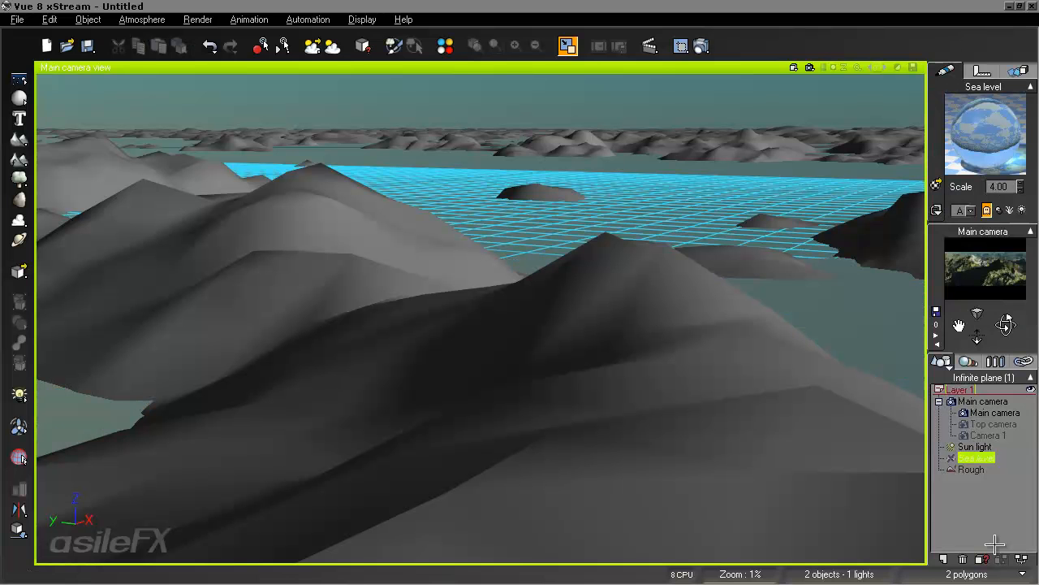
left_click(993, 536)
left_click(979, 457)
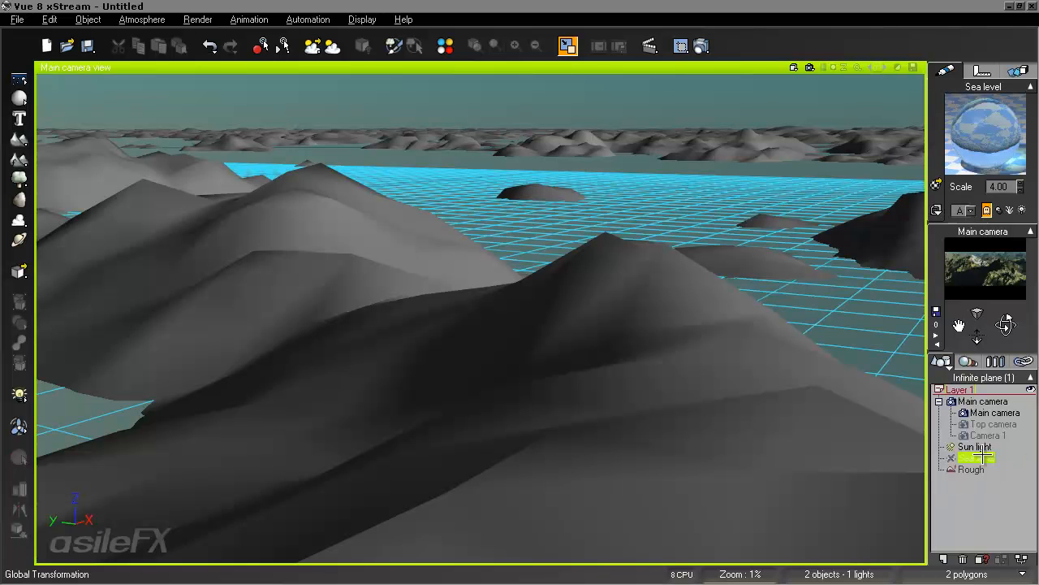
right_click_drag(550, 378, 682, 352)
left_click(954, 497)
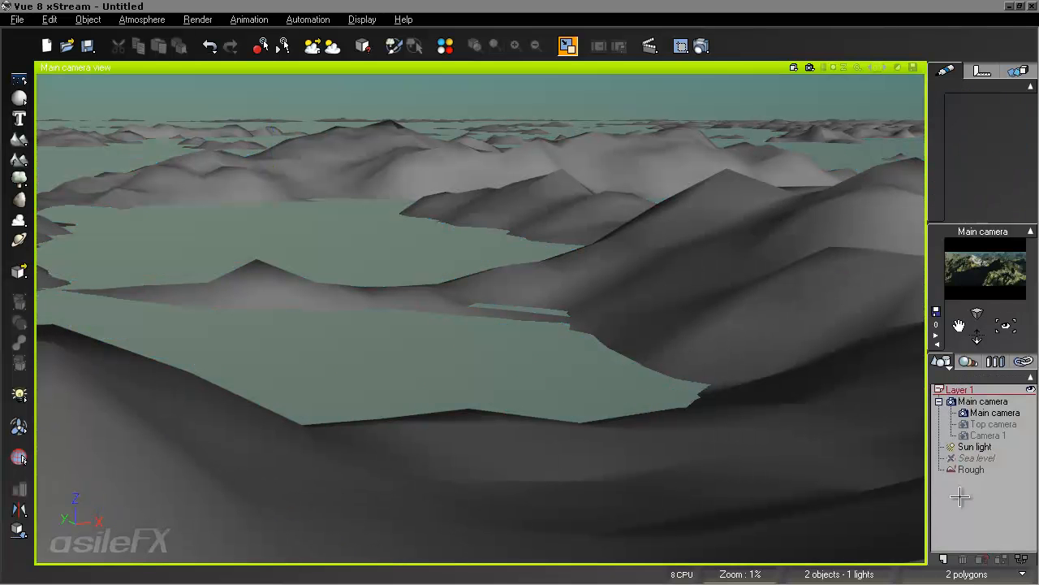
Turn off clipping of objects under the first horizontal plane in the display options, and reframe the main camera across the terrain.
right_click_drag(575, 307, 615, 331)
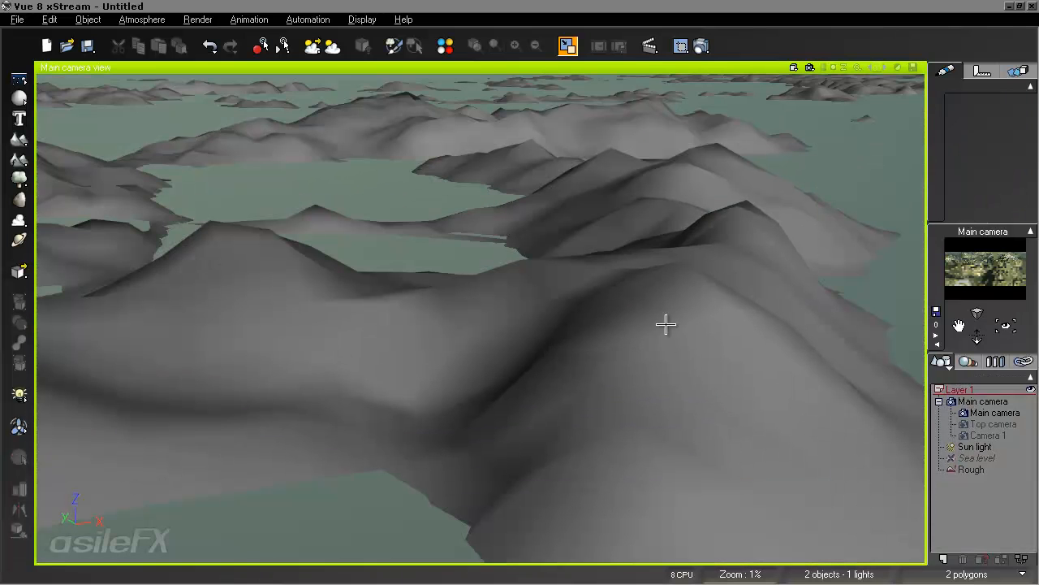
left_click(17, 18)
left_click(91, 348)
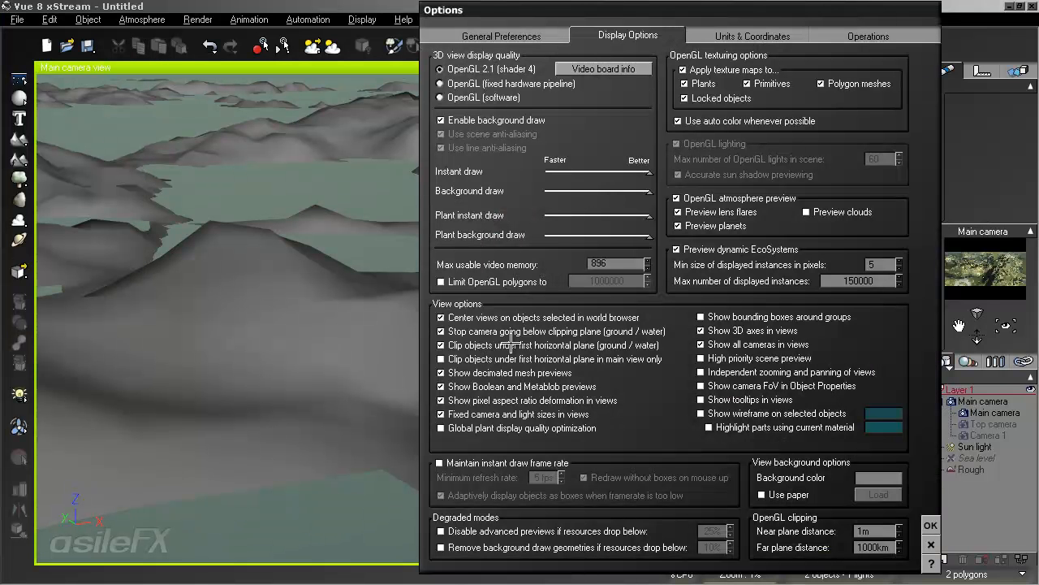
left_click(931, 524)
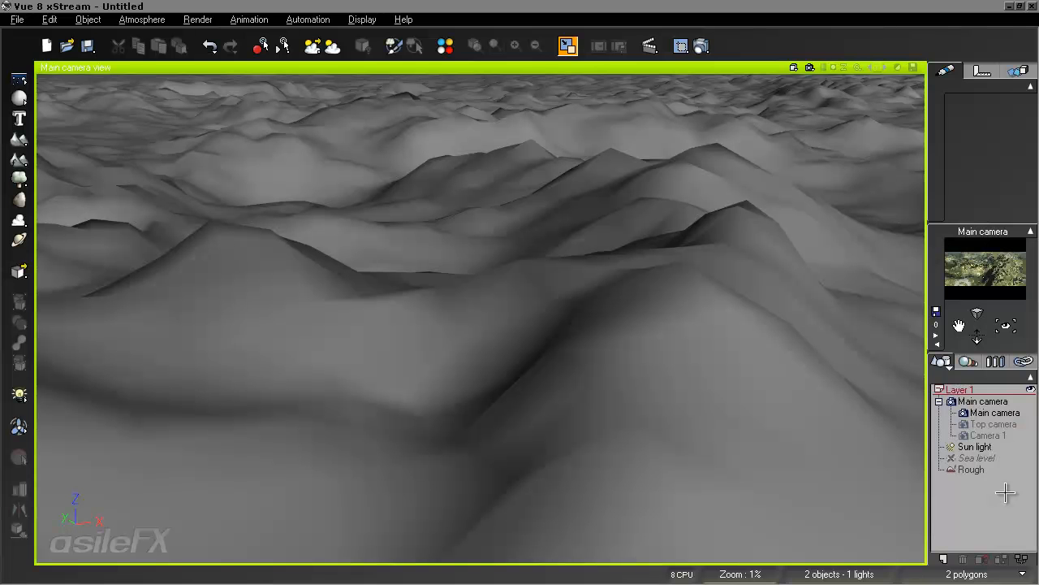
right_click_drag(453, 253, 498, 269)
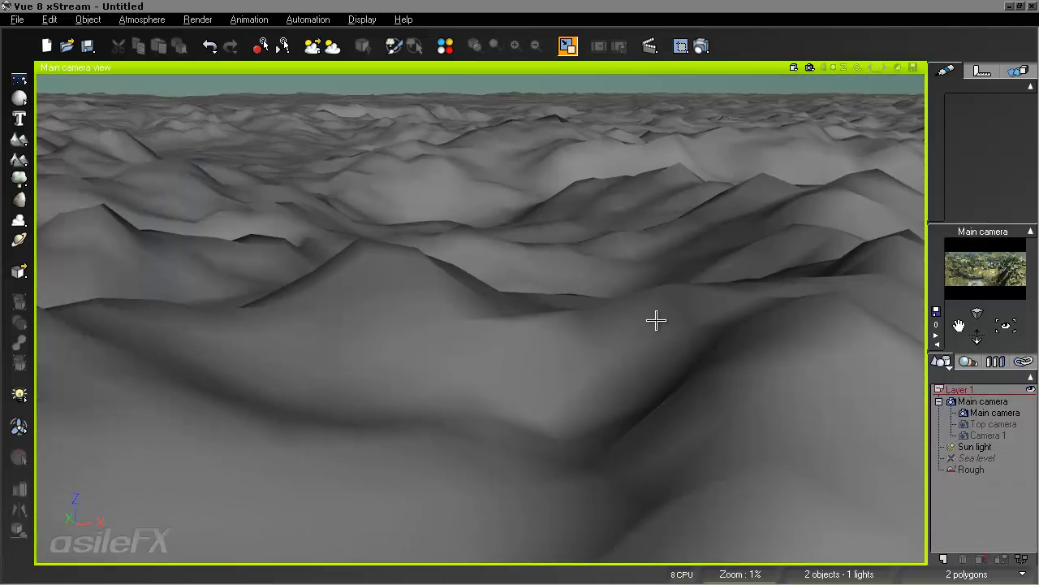
right_click_drag(670, 384, 455, 56)
Return to the four-view layout and examine the extent of the terrain around the camera from a distance in the Front view.
double_click(454, 70)
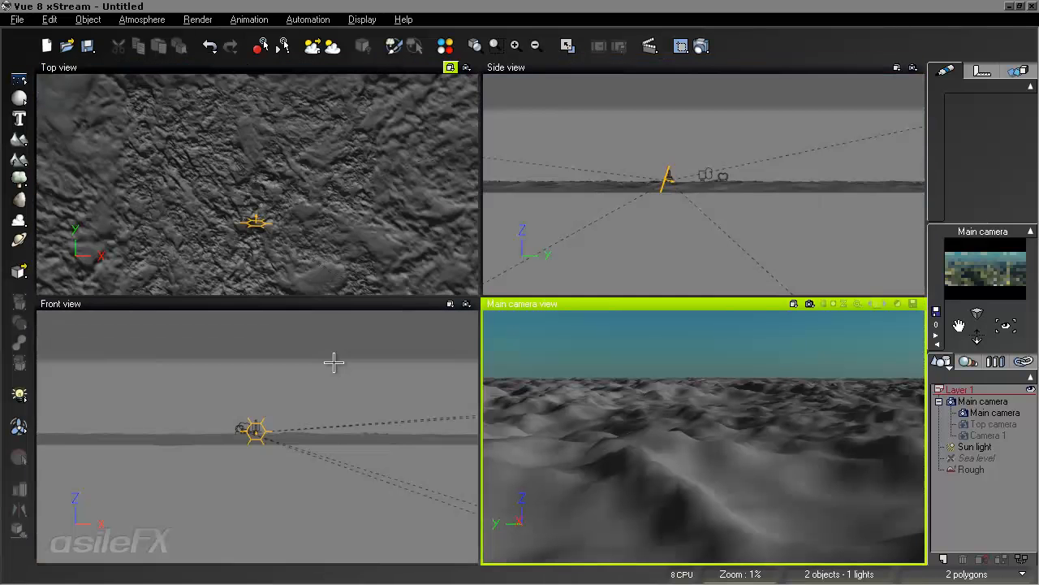
right_click_drag(281, 434, 280, 485)
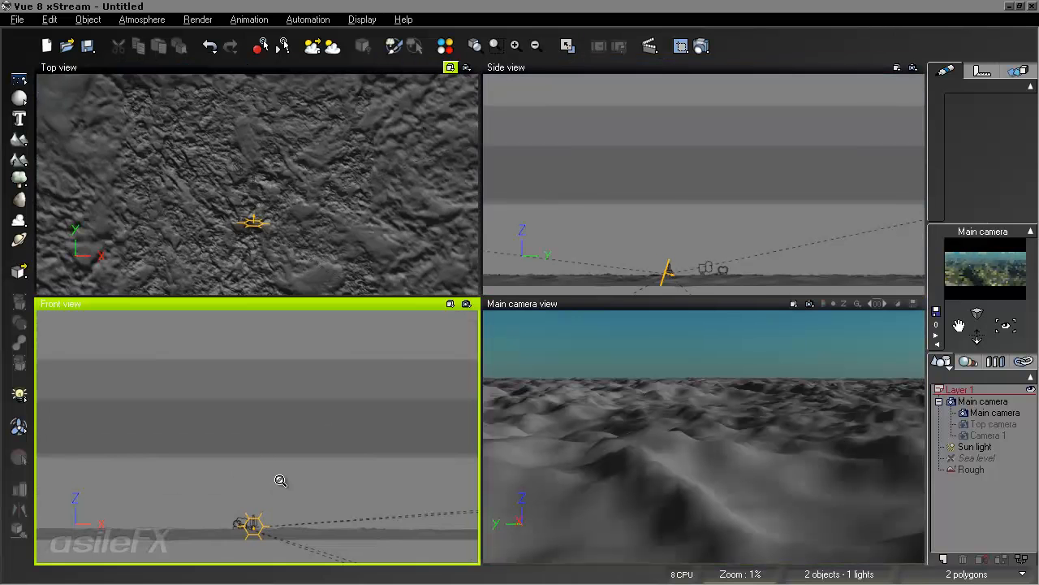
scroll(280, 480, "down", 3)
scroll(280, 480, "down", 2)
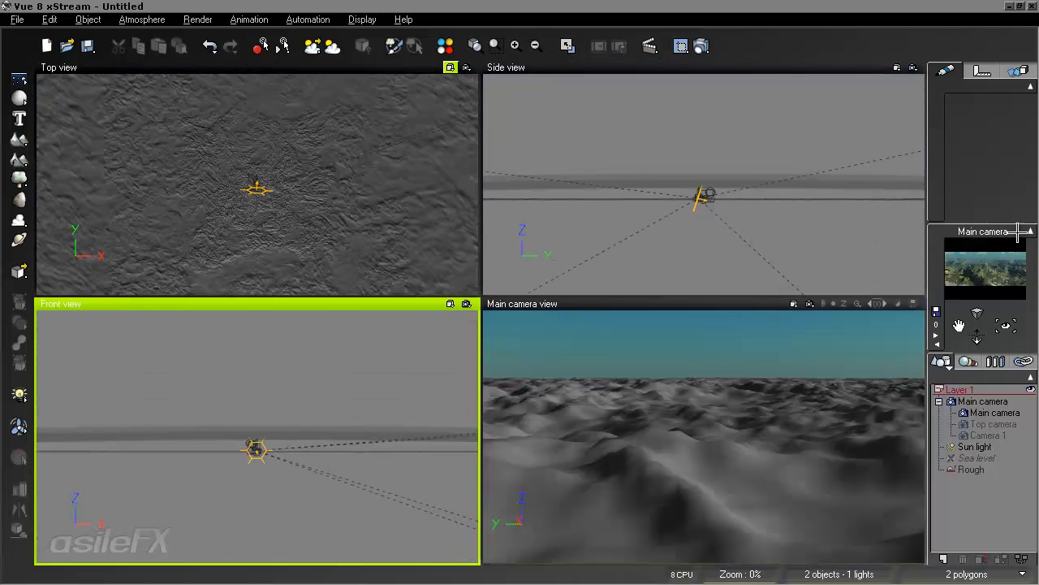
right_click(966, 268)
left_click(932, 274)
right_click_drag(389, 394, 250, 414)
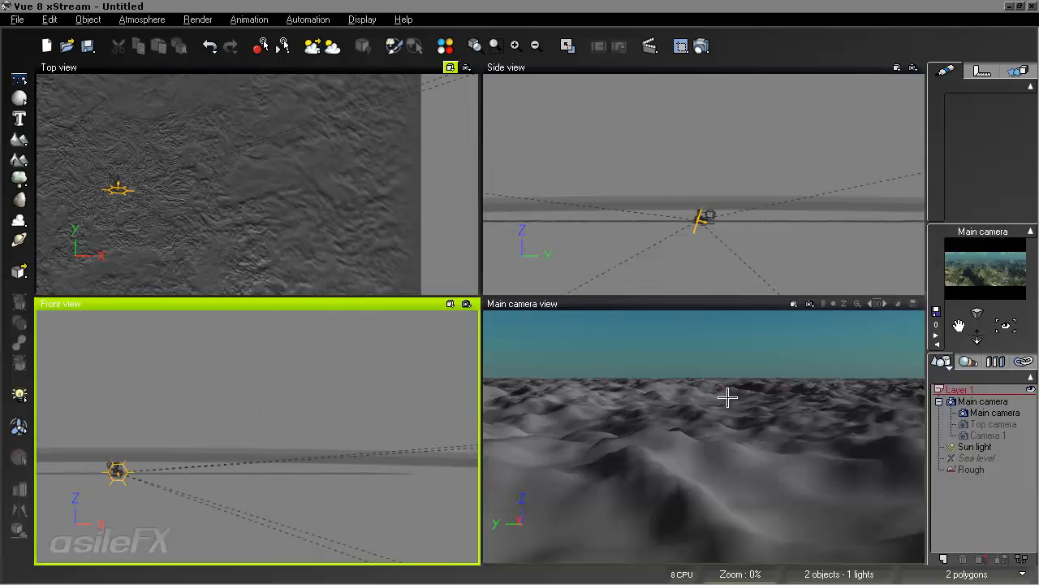
Raise the main camera in the Front view to a height of about 16 km.
left_click(991, 412)
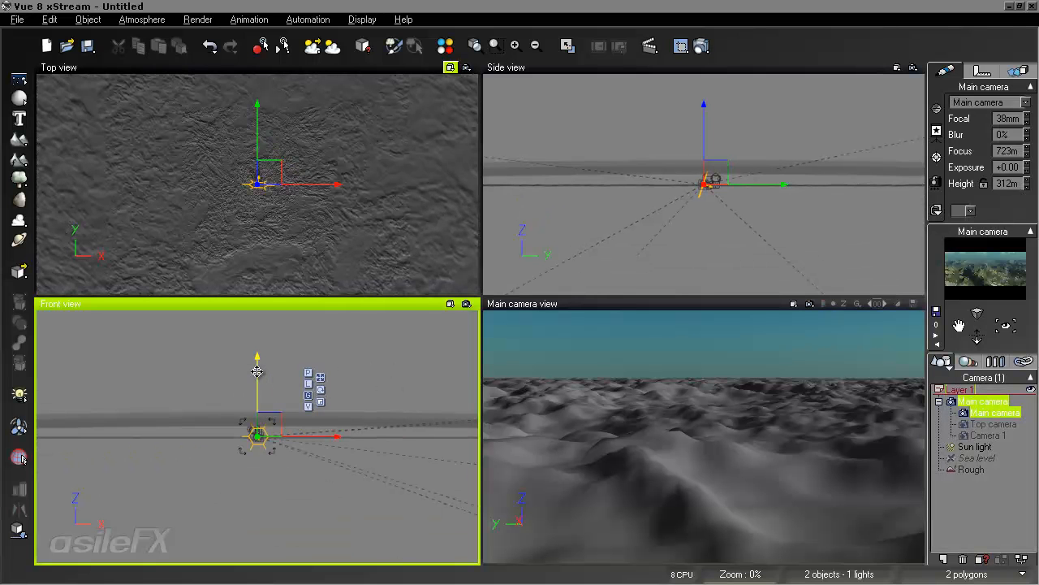
left_click_drag(257, 372, 256, 338)
right_click_drag(394, 469, 0, 492)
scroll(296, 485, "down", 2)
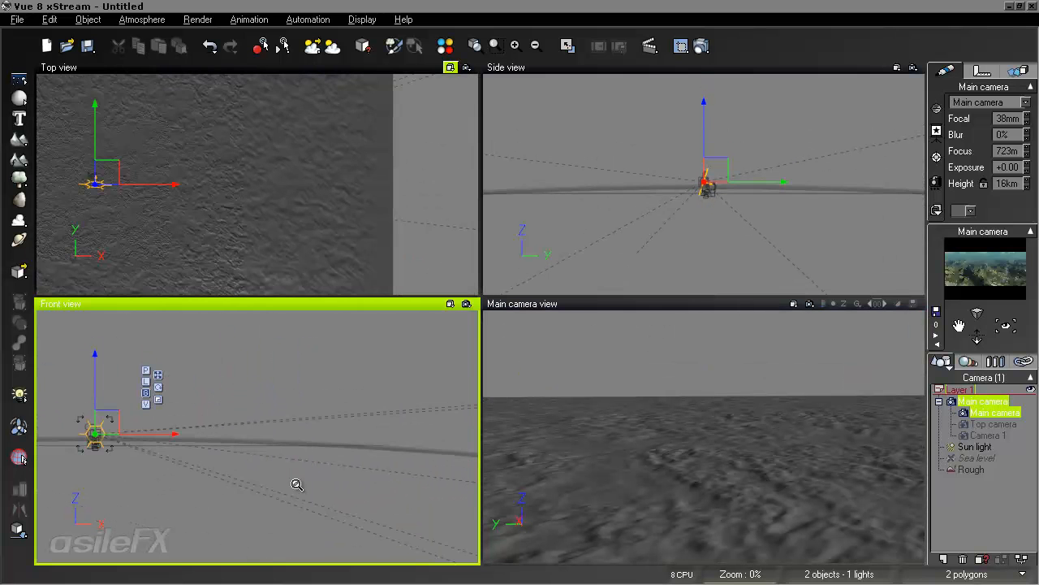
scroll(296, 485, "down", 3)
scroll(297, 485, "up", 5)
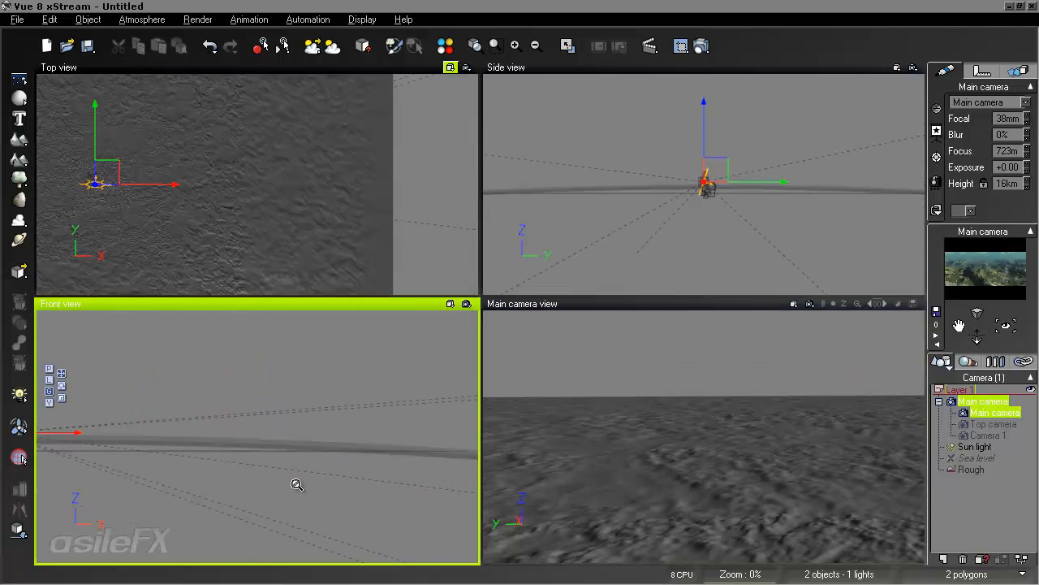
right_click_drag(299, 452, 410, 458)
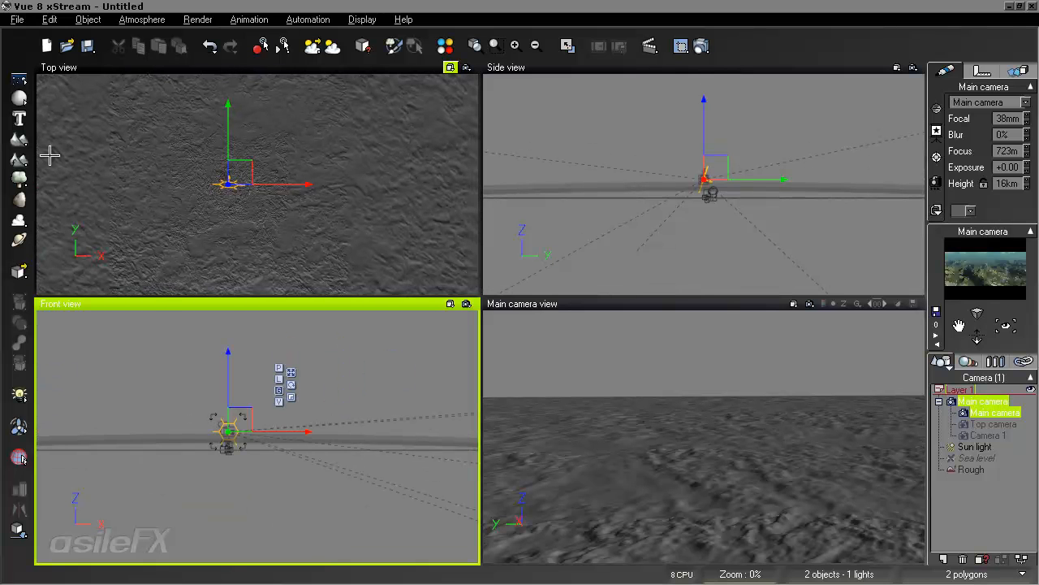
Review the spherical scene options under Units & Coordinates and the Spherical Display setting, leaving both as they are.
left_click(19, 25)
left_click(74, 352)
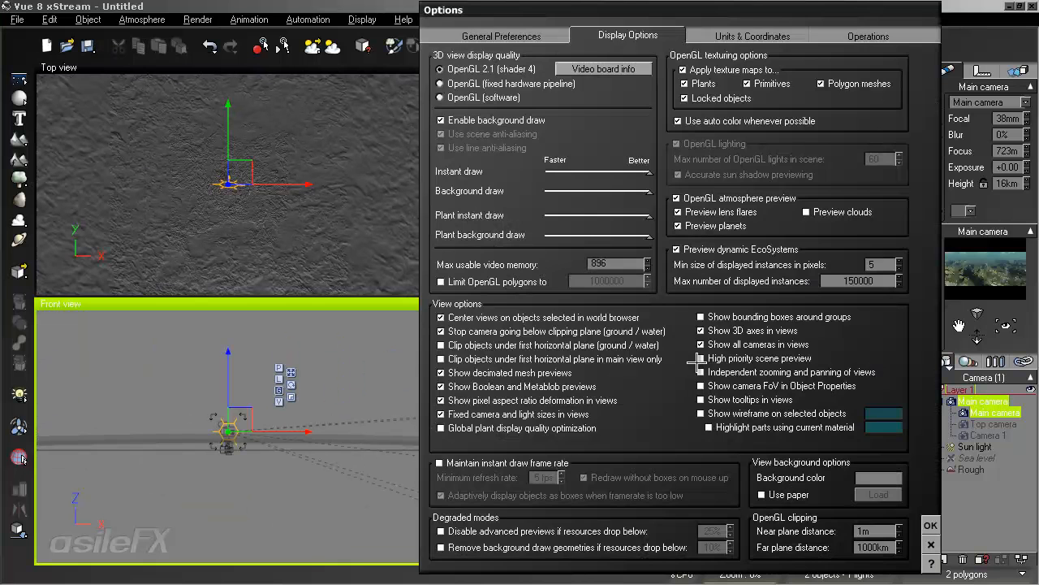
left_click(736, 35)
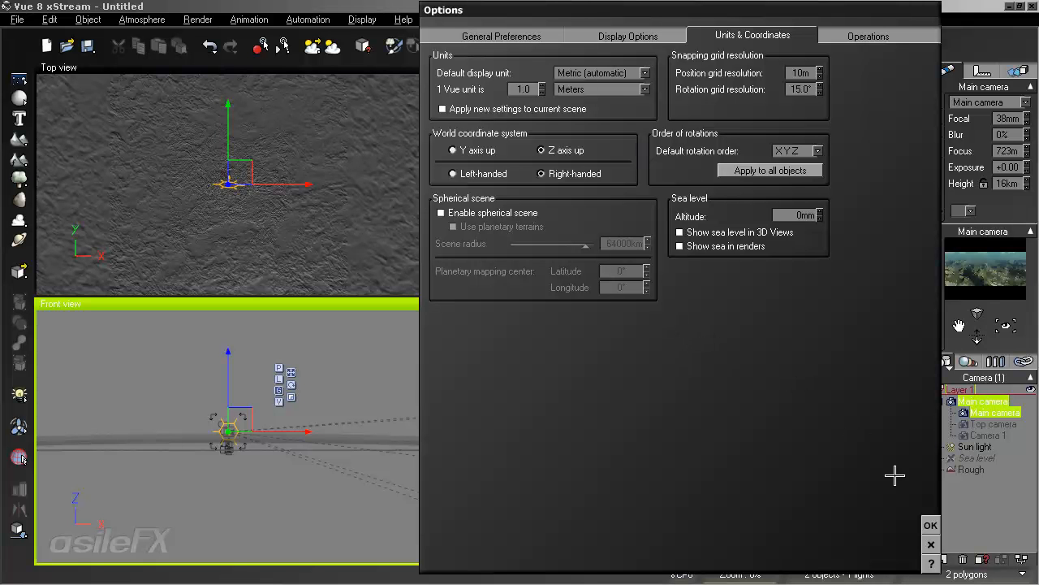
left_click(931, 542)
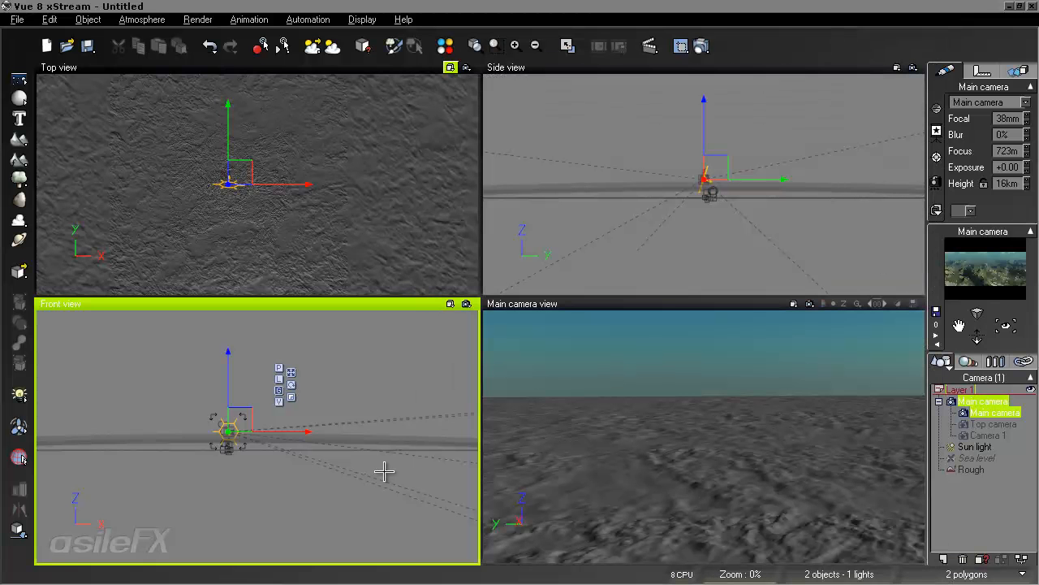
right_click_drag(374, 483, 4, 444)
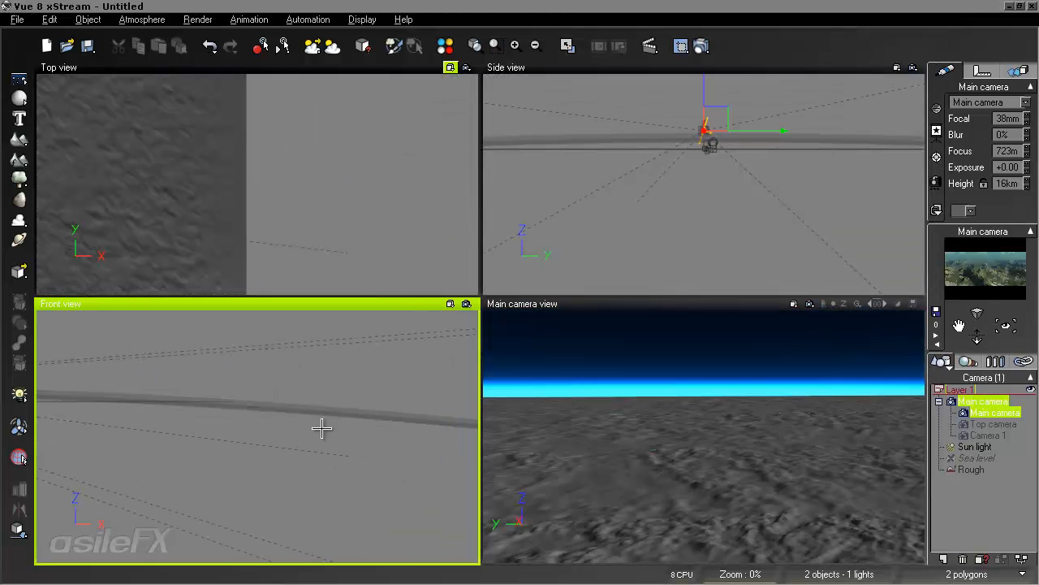
right_click_drag(221, 380, 626, 419)
left_click(362, 19)
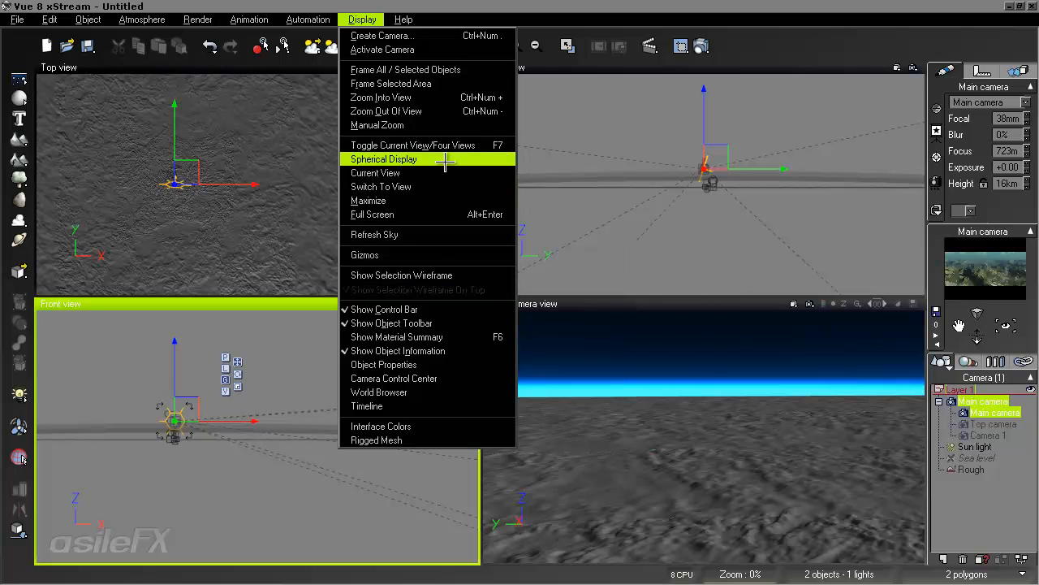
left_click(755, 3)
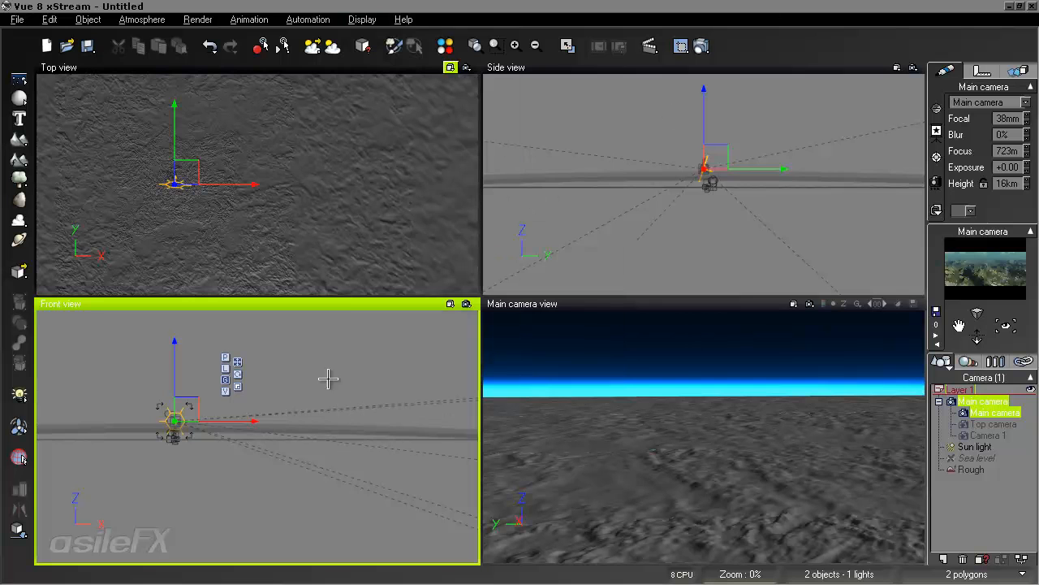
Maximize the Front view and examine the raised main camera's position relative to the cloud layers and the terrain.
double_click(349, 304)
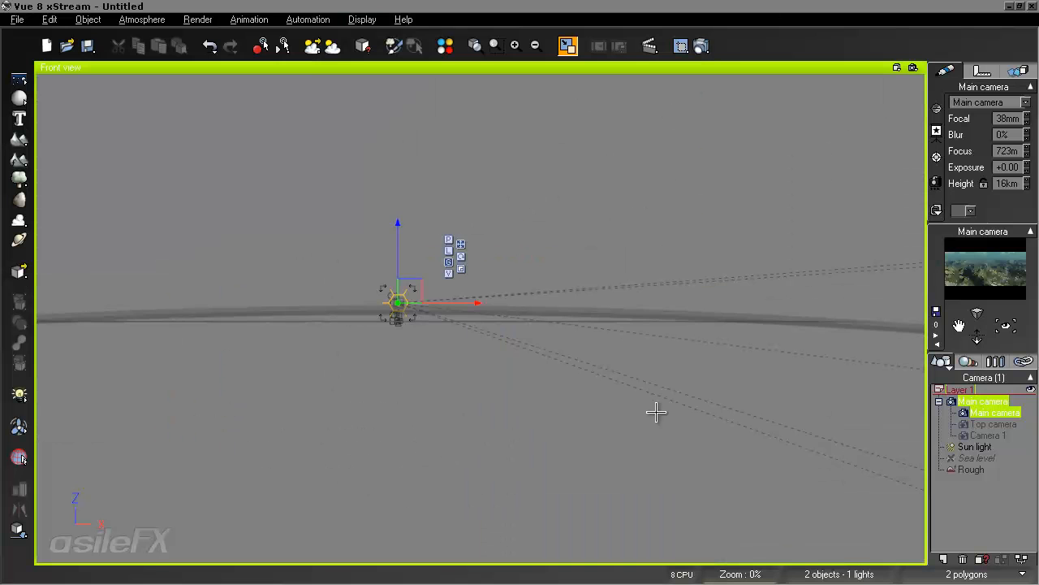
right_click_drag(442, 428, 416, 454)
scroll(578, 421, "up", 3)
scroll(577, 422, "down", 1)
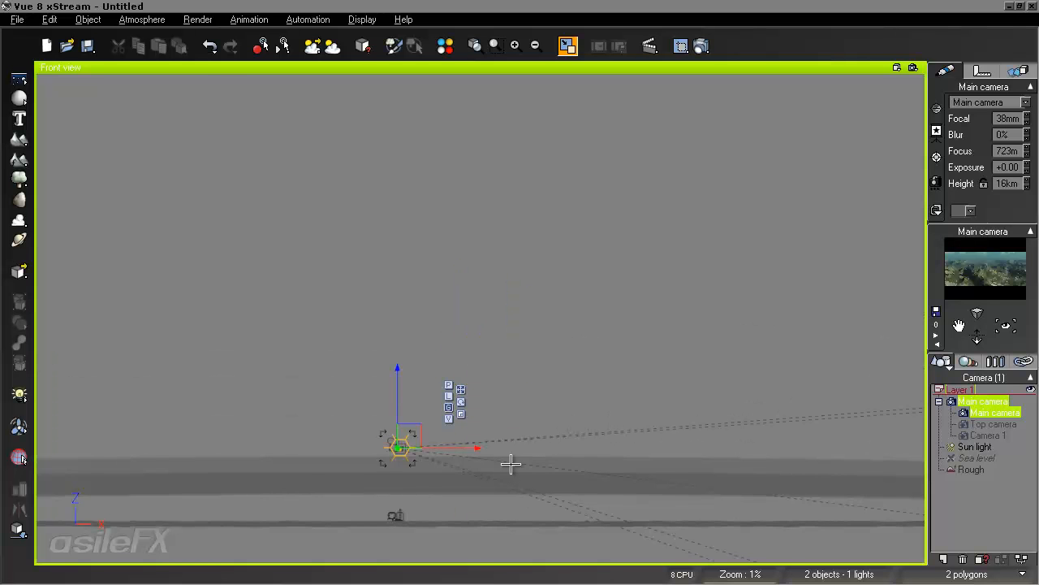
right_click_drag(462, 507, 468, 438)
scroll(468, 439, "up", 2)
right_click_drag(371, 502, 592, 135)
scroll(571, 265, "down", 1)
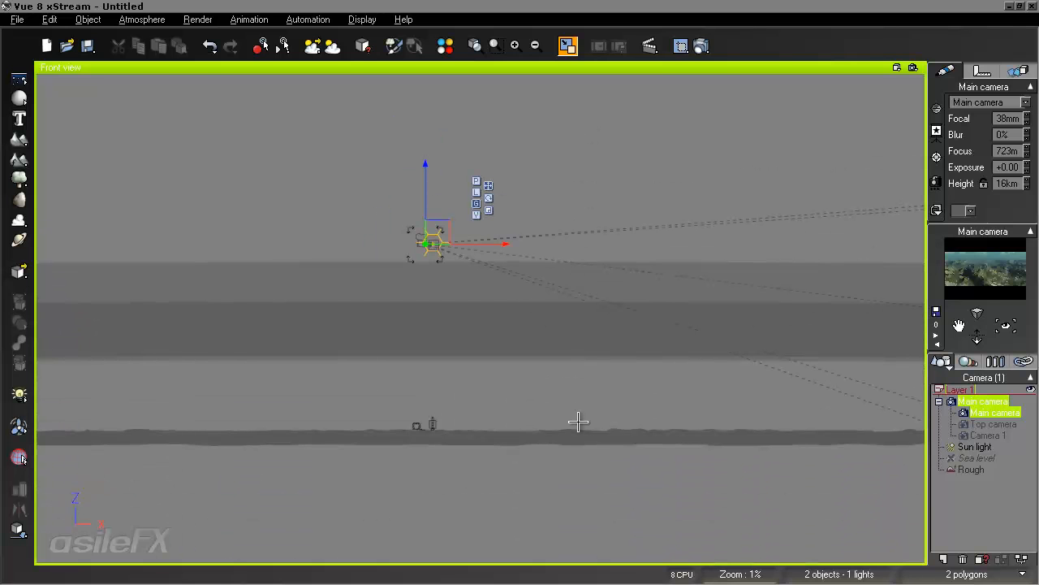
right_click_drag(667, 422, 641, 462)
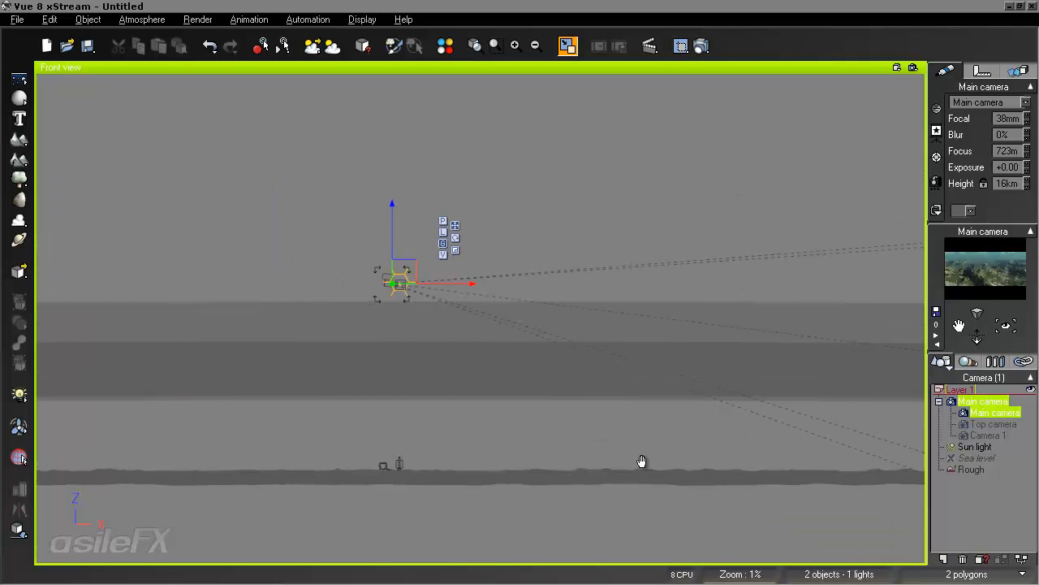
Maximize the Main camera view and render the cloud layers from the raised camera, stopping the render partway through.
left_click(966, 492)
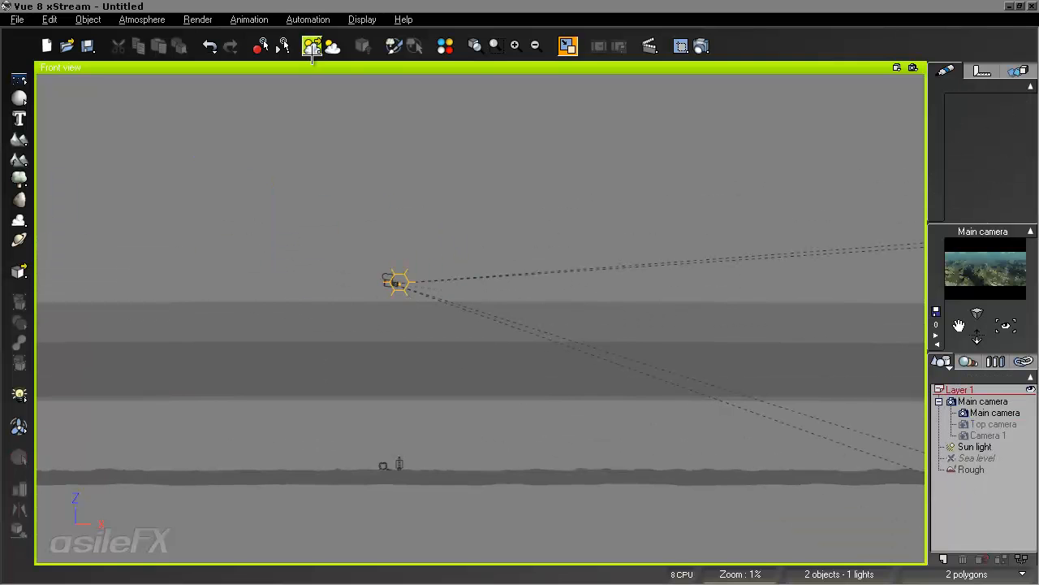
double_click(568, 66)
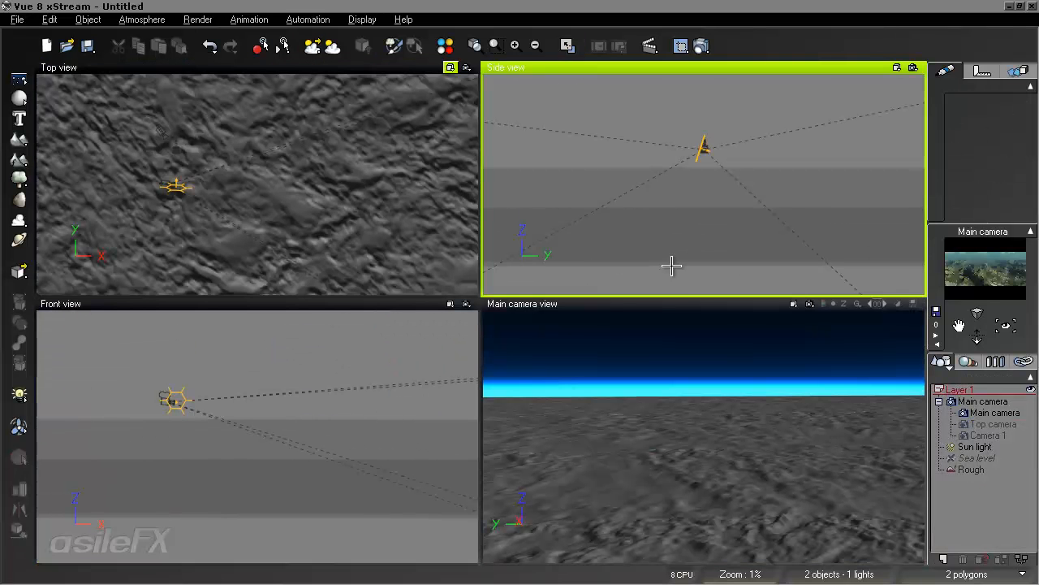
double_click(680, 300)
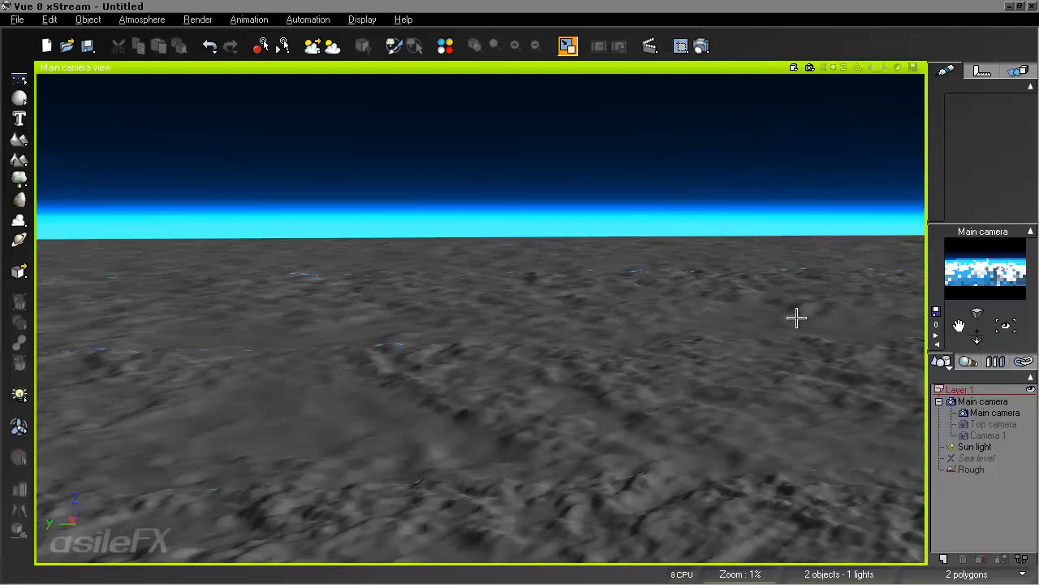
left_click(805, 67)
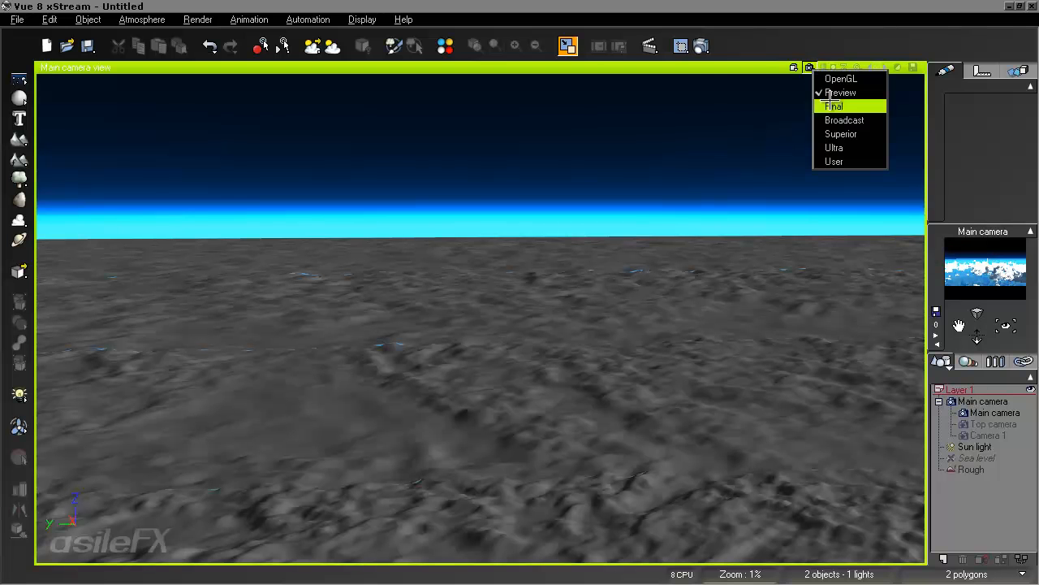
left_click(764, 68)
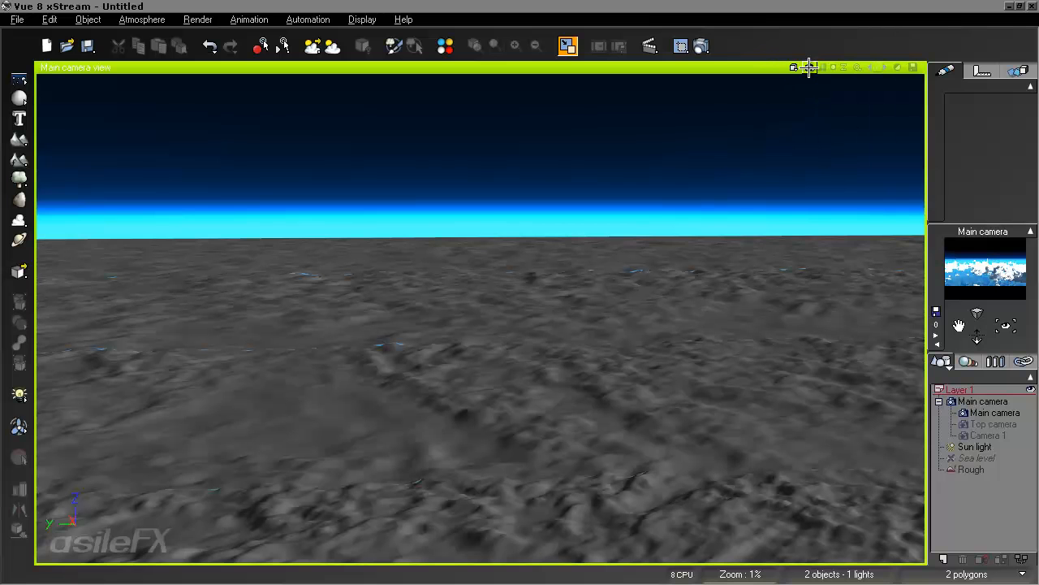
left_click(809, 68)
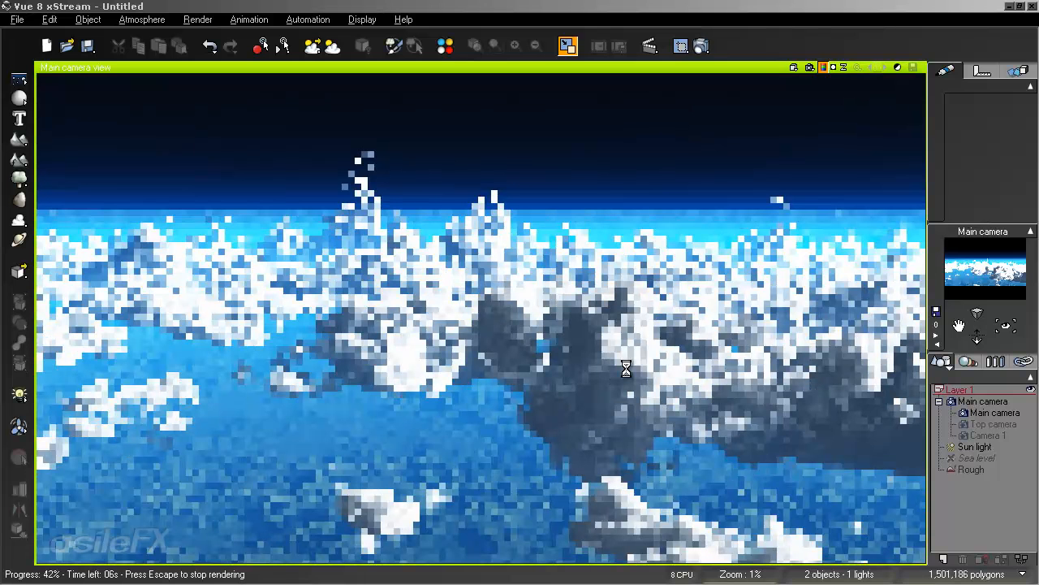
key("Escape")
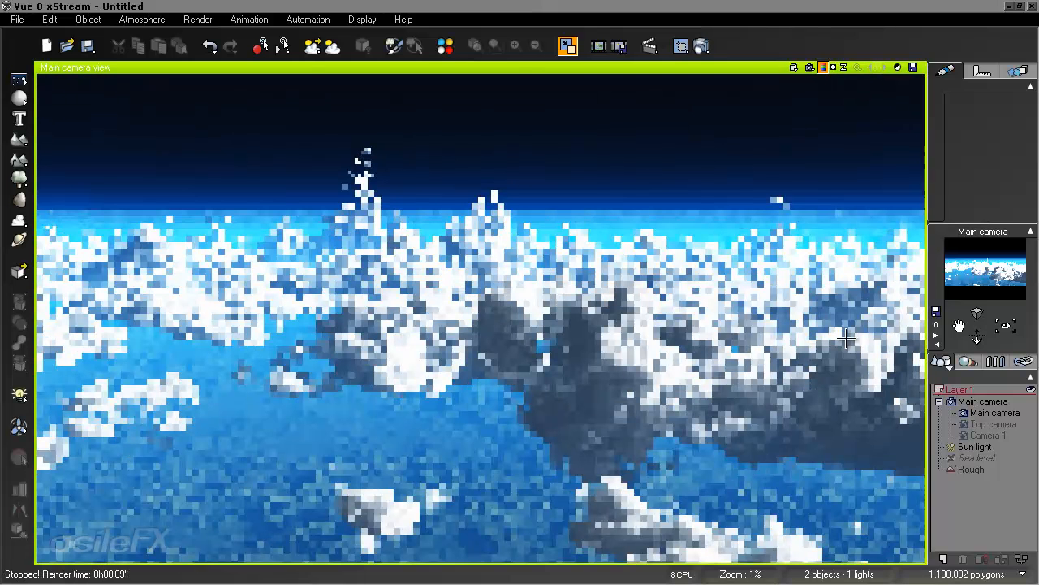
Review the update, framing and quality options of the Main camera preview.
right_click(997, 271)
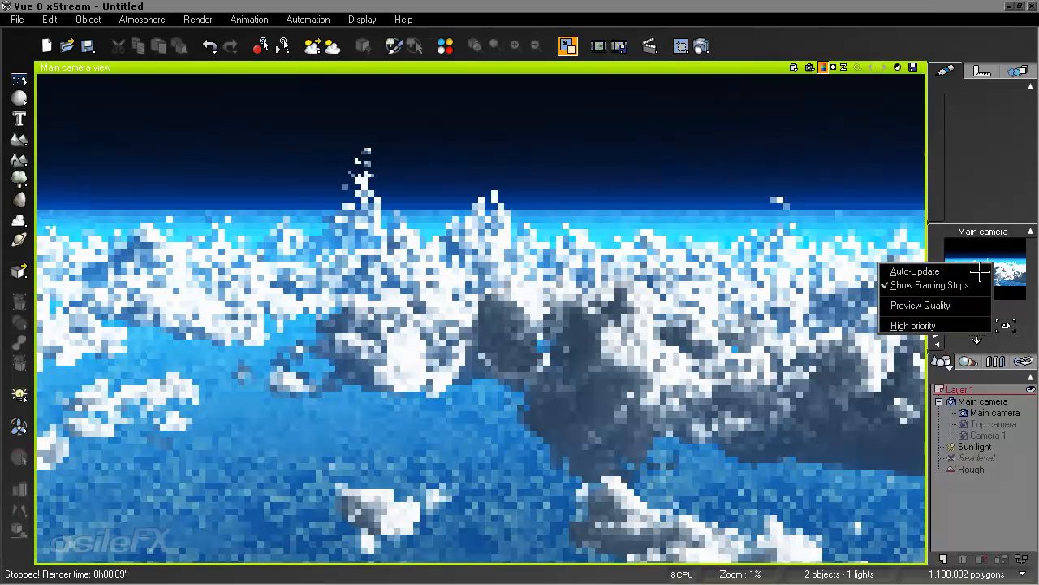
left_click(929, 4)
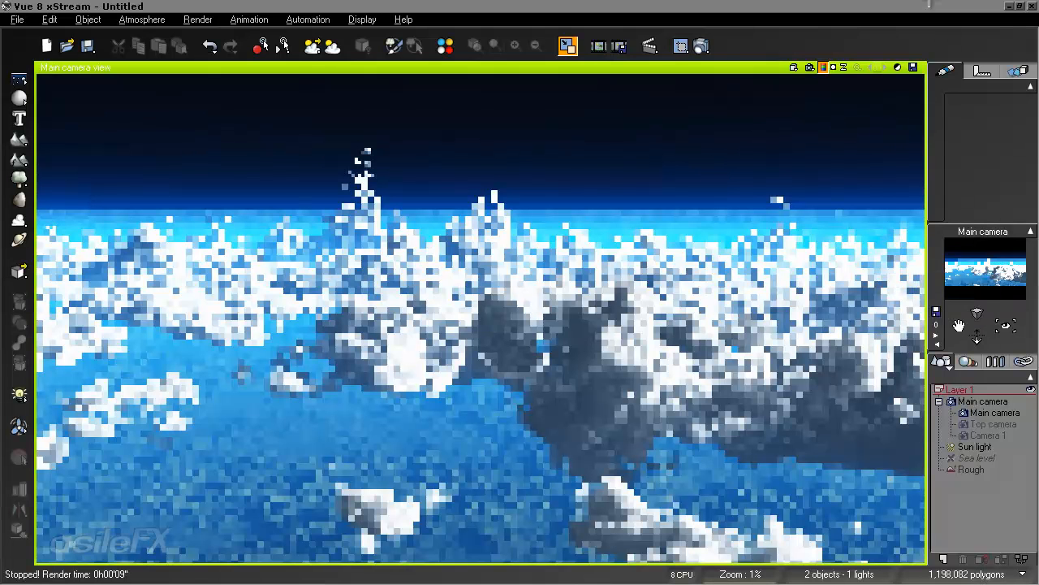
right_click(969, 259)
left_click(989, 290)
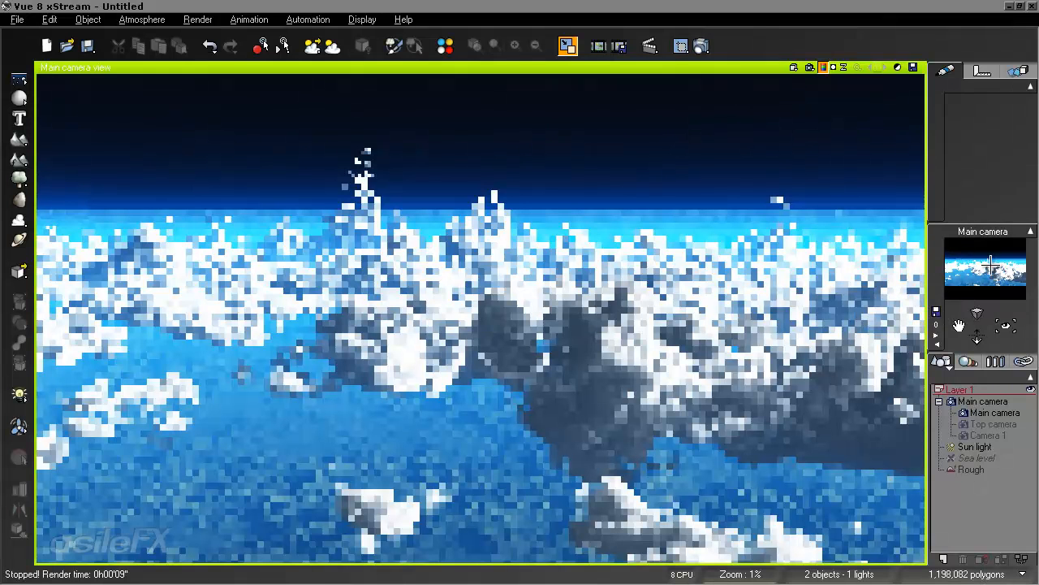
Start a new scene with the Blue Sky2 atmosphere.
left_click(18, 17)
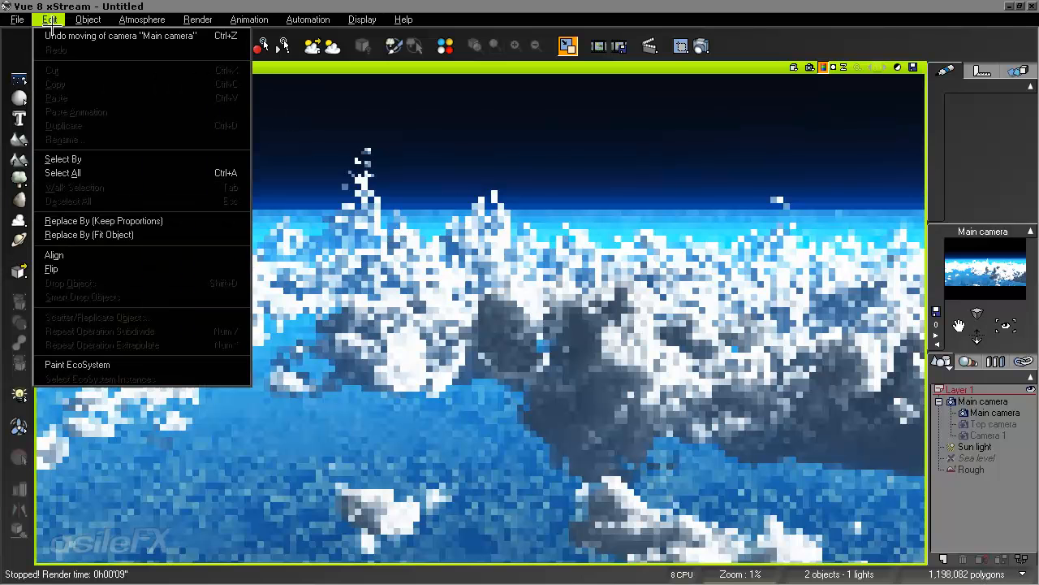
left_click(19, 34)
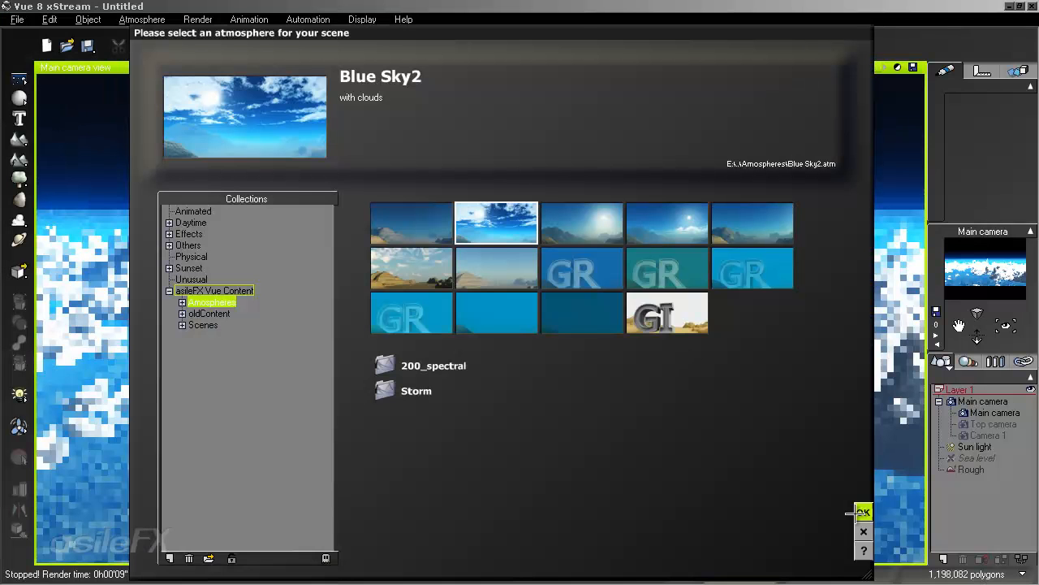
left_click(859, 510)
left_click(560, 319)
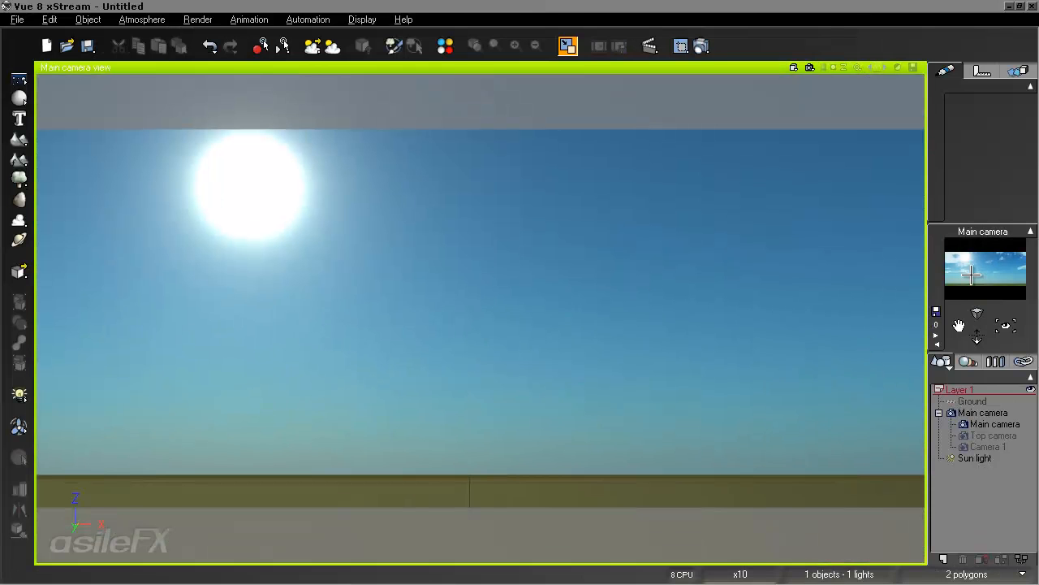
Adjust the Sky, Fog and Haze settings of the Blue Sky2 atmosphere for a much stronger sun glare and apply them.
left_click(143, 18)
left_click(151, 87)
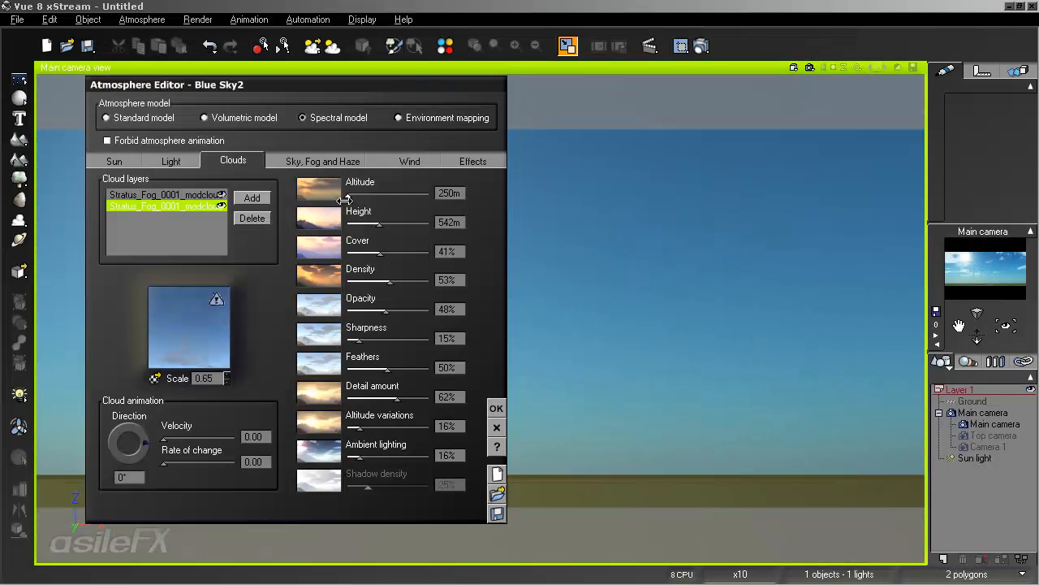
left_click(346, 161)
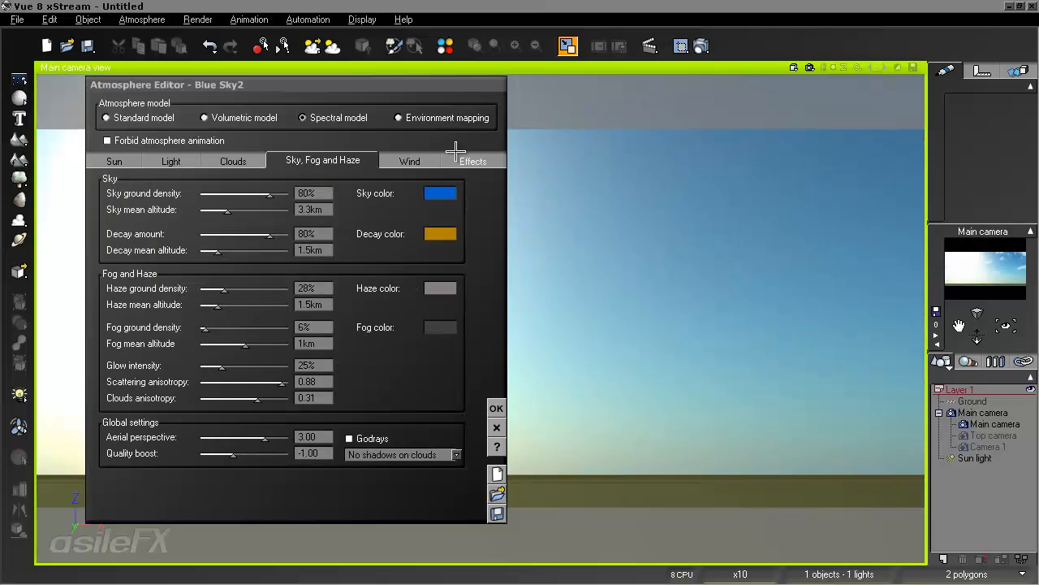
left_click_drag(416, 83, 839, 70)
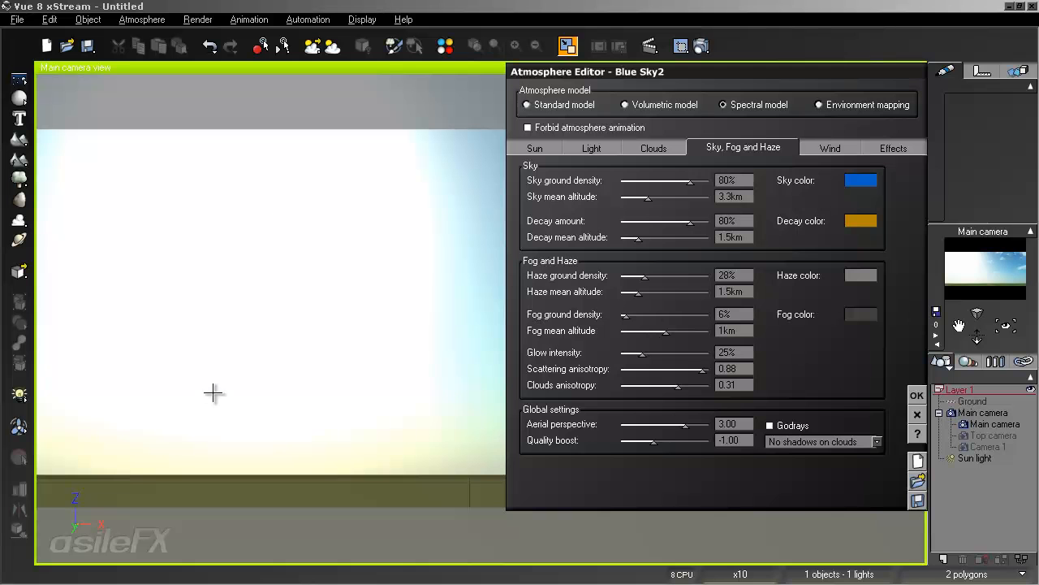
left_click(916, 394)
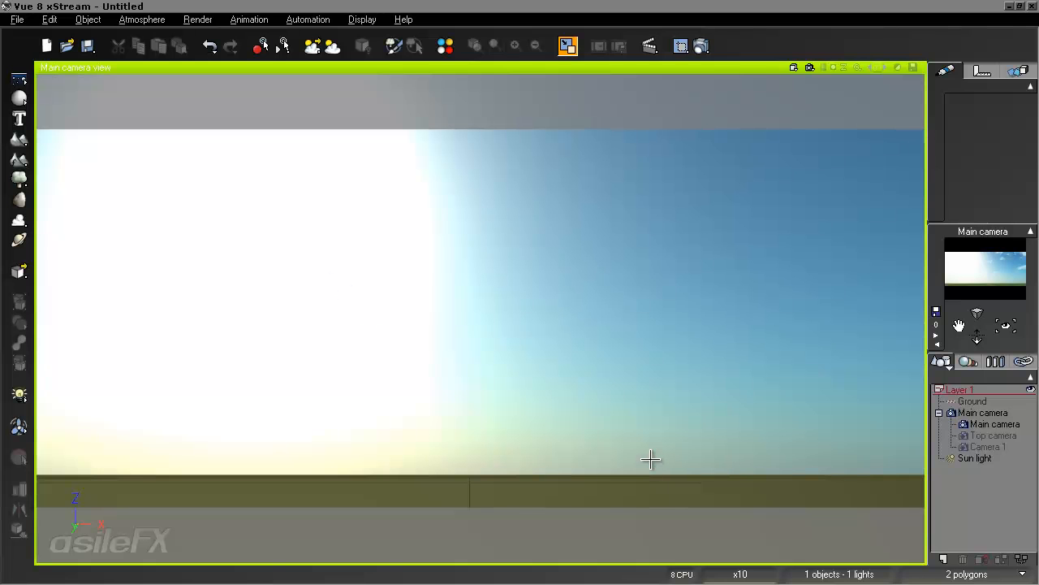
Add a terrain to the new scene and reposition the main camera so the whole mountain is framed.
right_click_drag(520, 378, 519, 355)
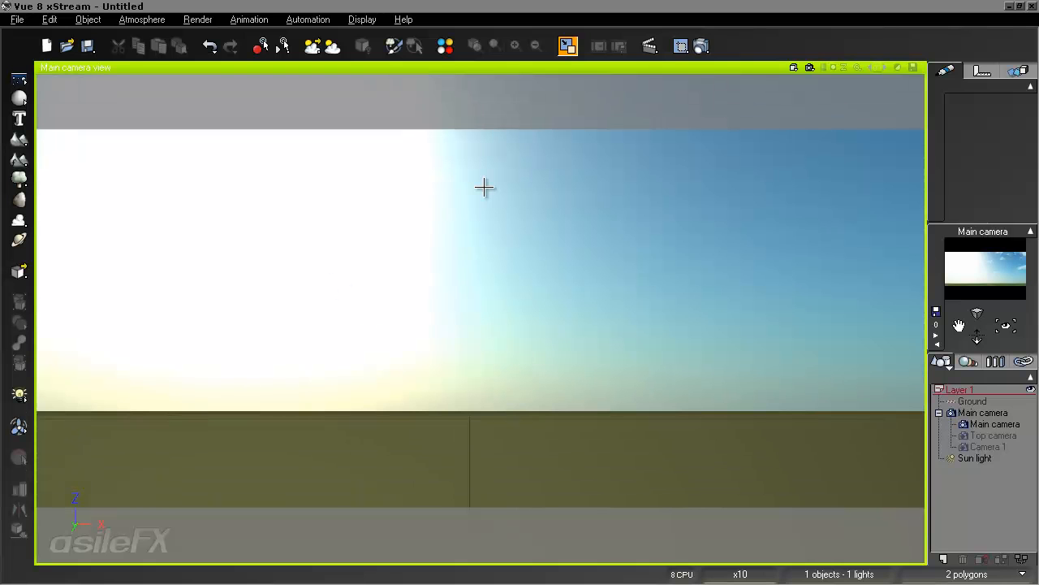
left_click(19, 139)
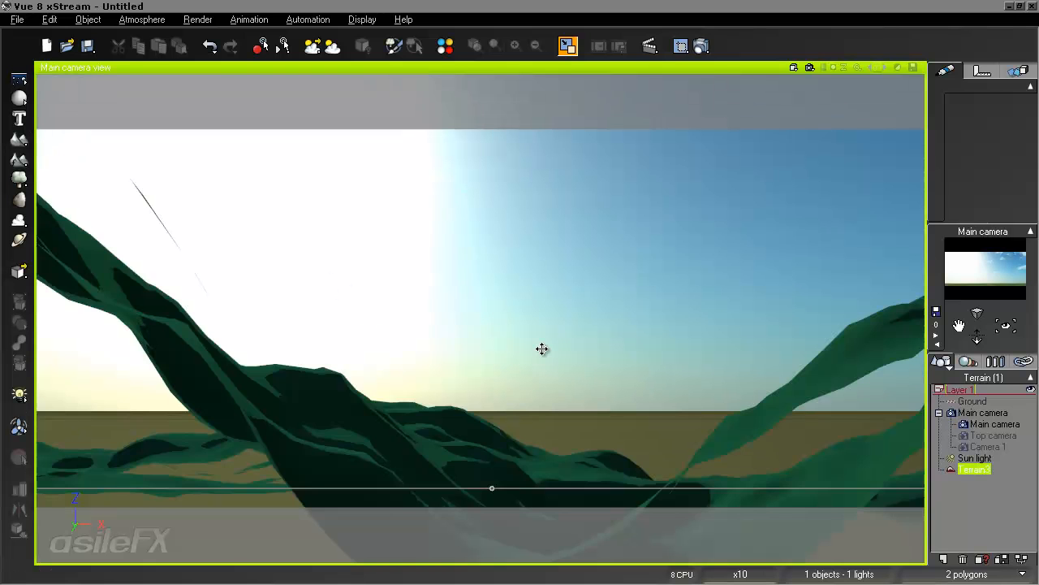
left_click_drag(1006, 324, 994, 361)
left_click(977, 506)
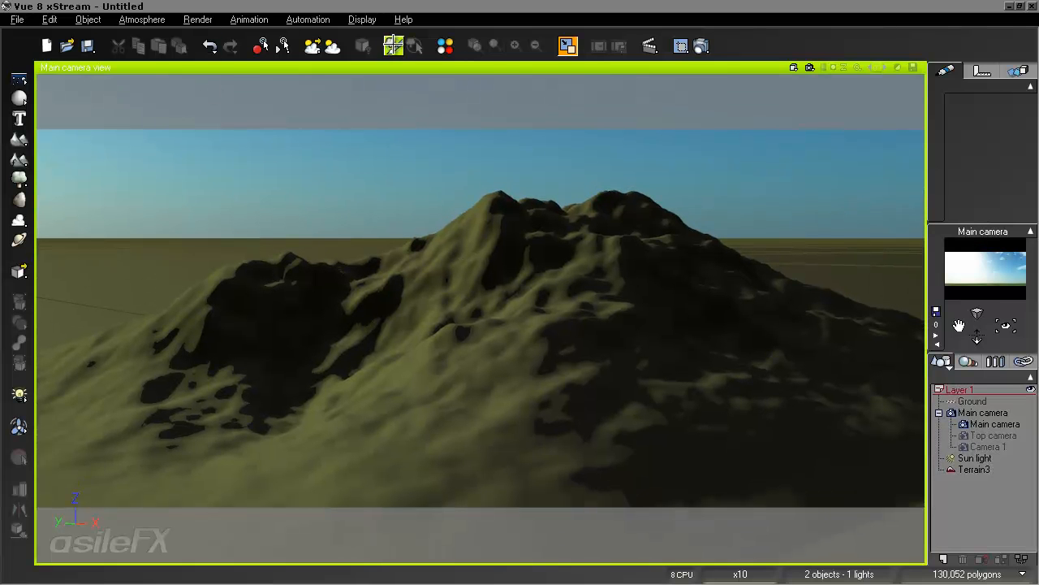
Fill the EcoSystem Painter population with Tropical 3, Tropical 17, Tropical 37 and Tropical 36 from the asileFX Tropical Plants collection.
left_click(393, 46)
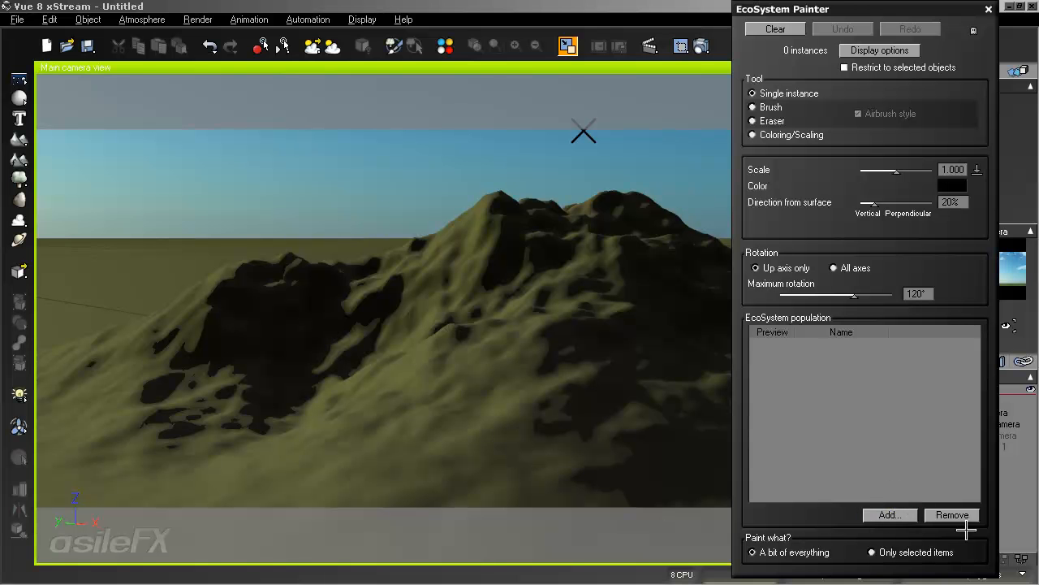
left_click(889, 515)
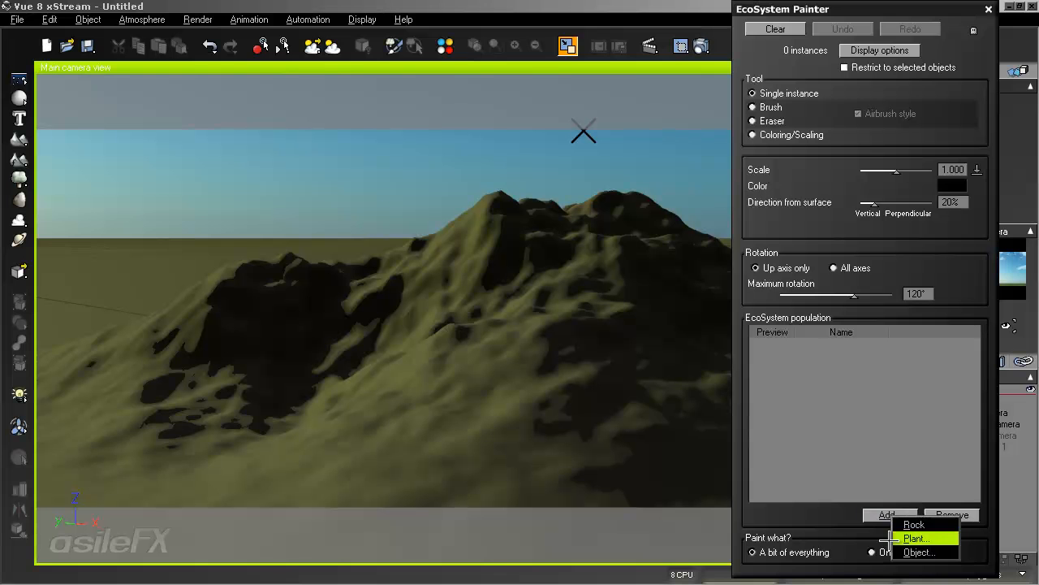
left_click(931, 538)
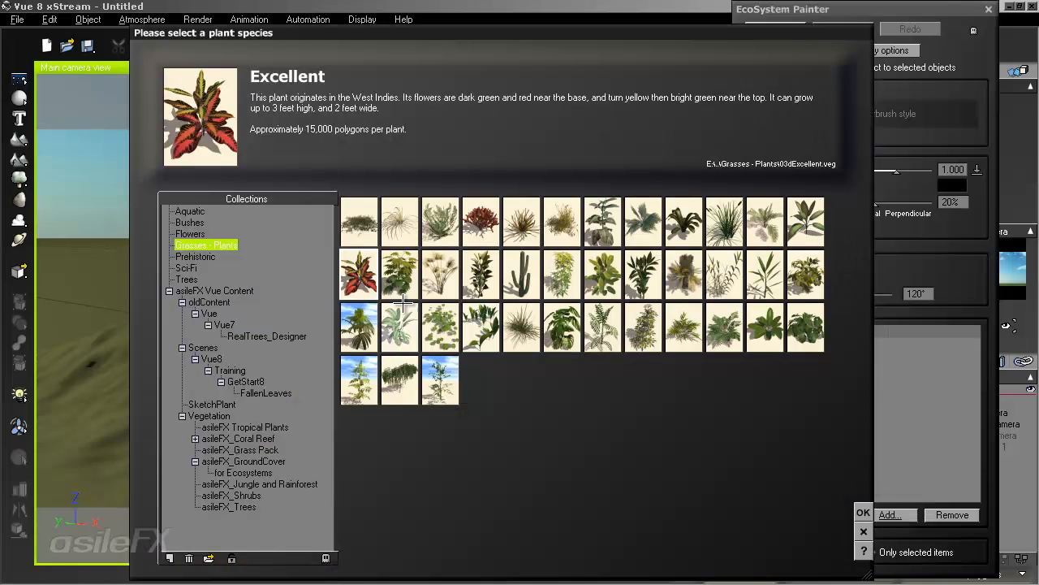
left_click(263, 428)
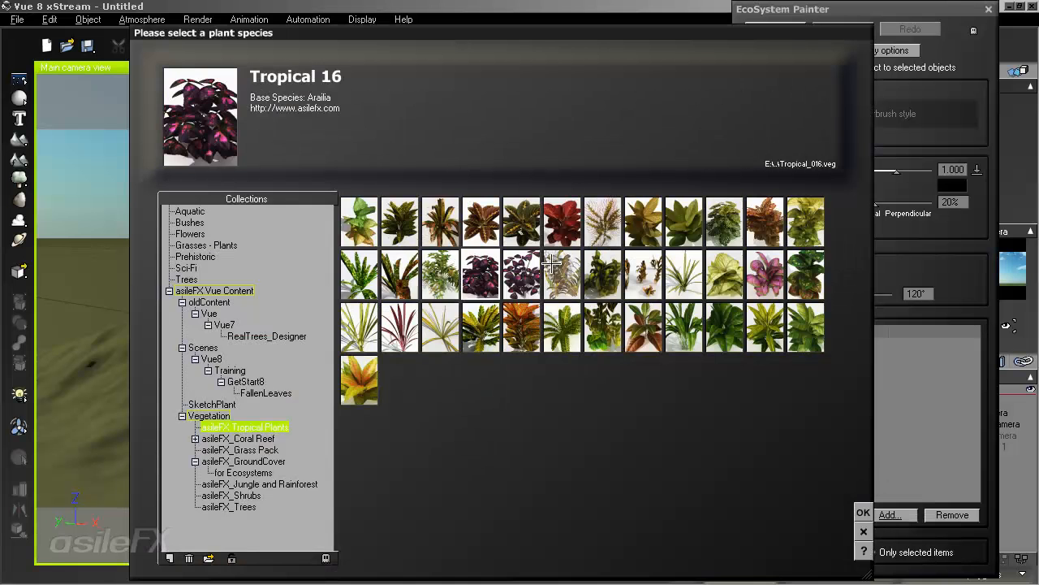
left_click(442, 209)
double_click(604, 337)
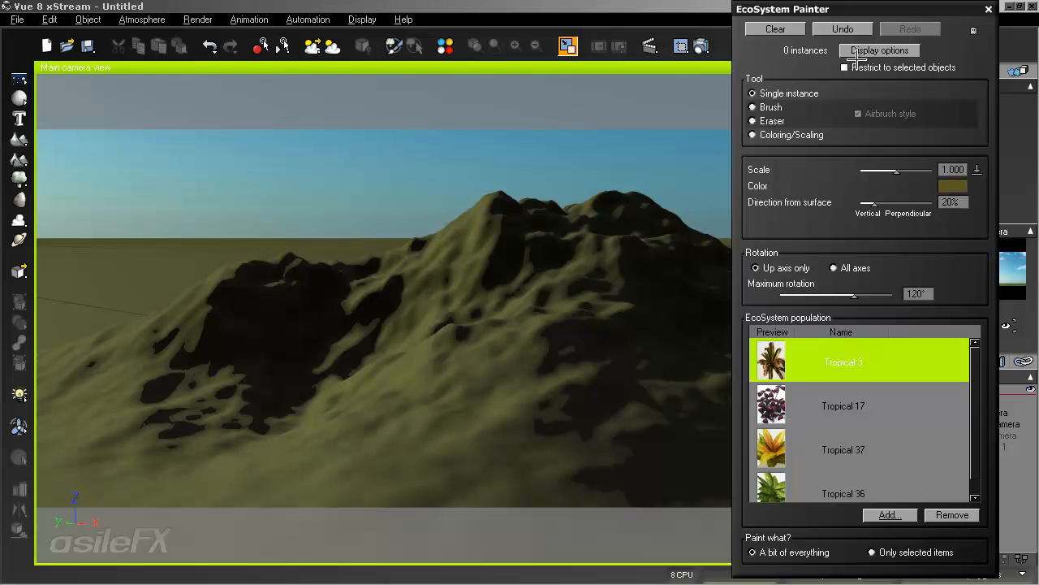
Review the default quality choices in the EcoSystem display options and examine the terrain's lower slope up close.
left_click(862, 51)
left_click(588, 264)
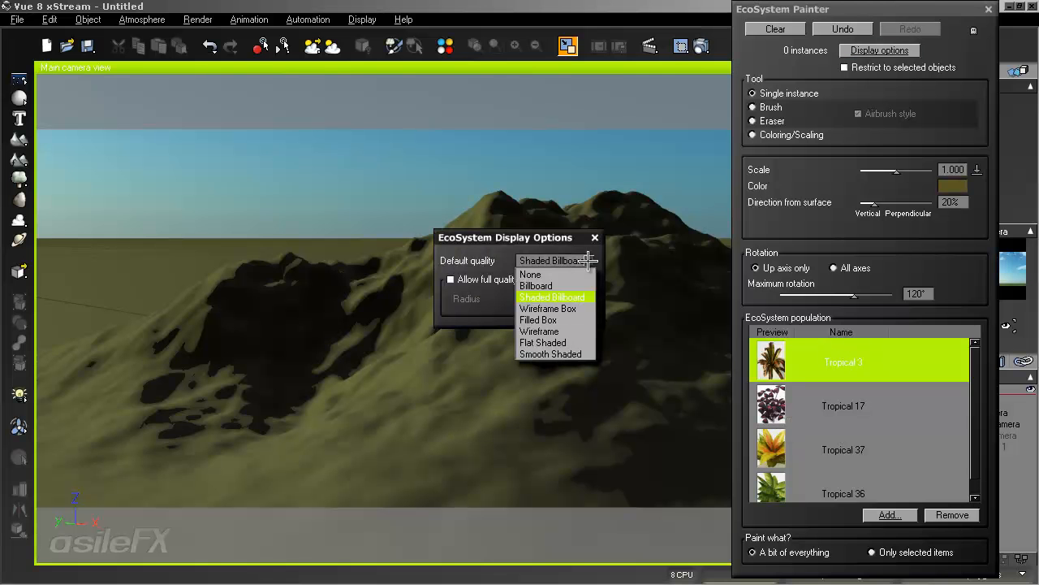
left_click(528, 252)
left_click(595, 237)
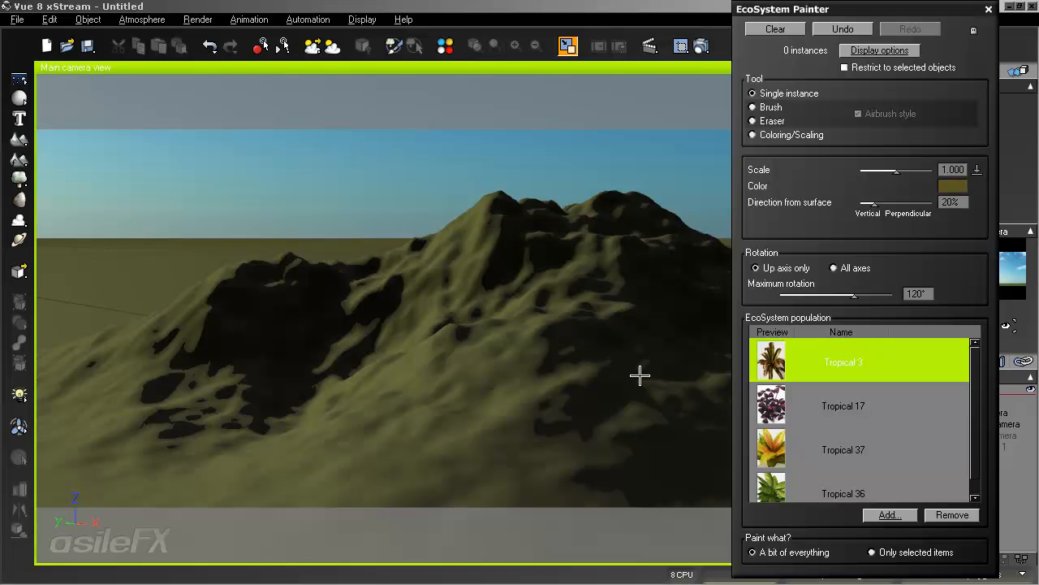
right_click_drag(631, 382, 634, 335)
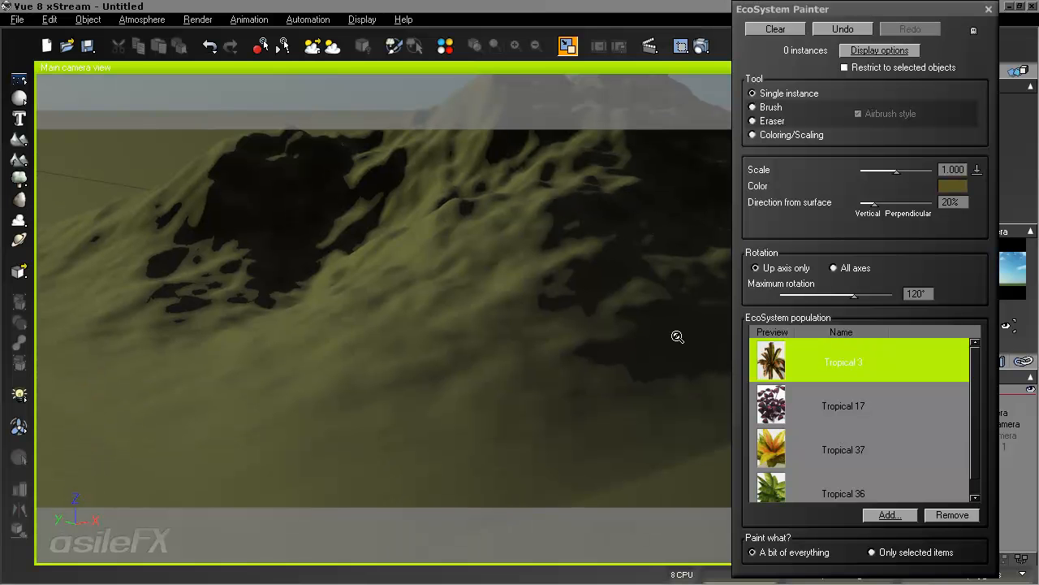
right_click_drag(502, 303, 510, 313)
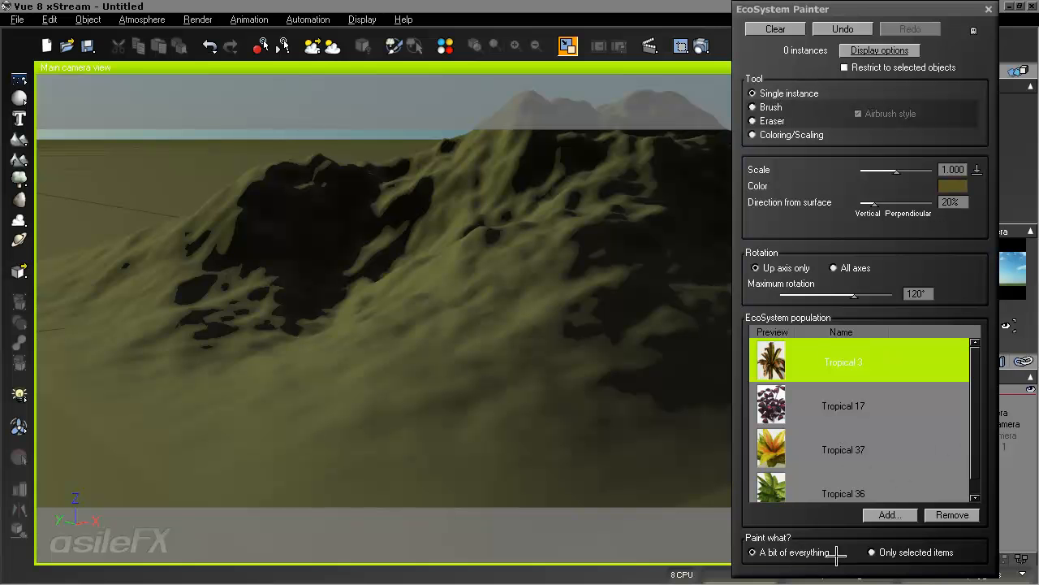
Try restricting the painter to only selected items, picking Tropical 17, Tropical 37, Tropical 36 and Tropical 3 in turn.
scroll(975, 434, "down", 1)
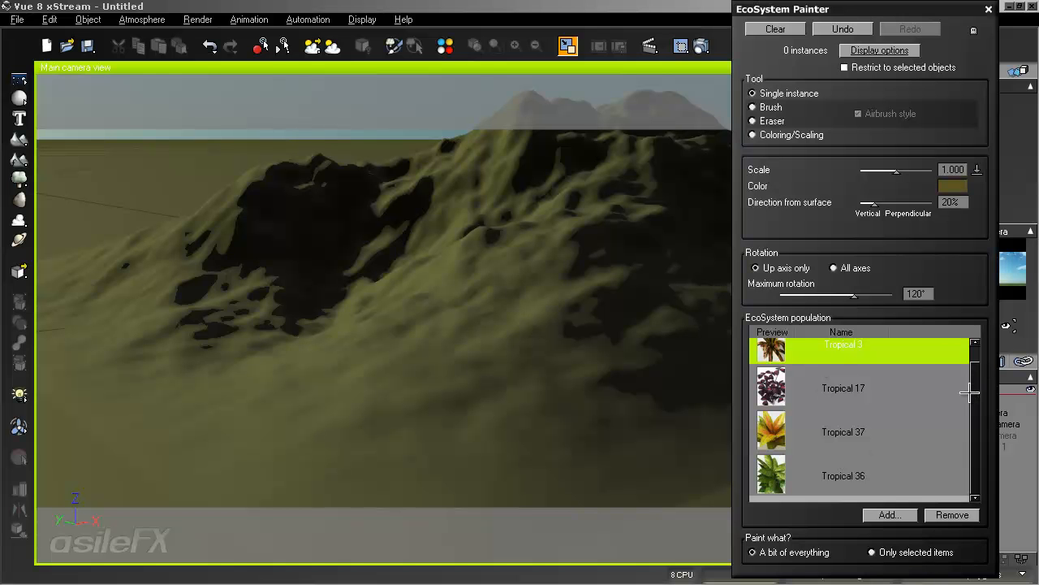
scroll(967, 403, "up", 1)
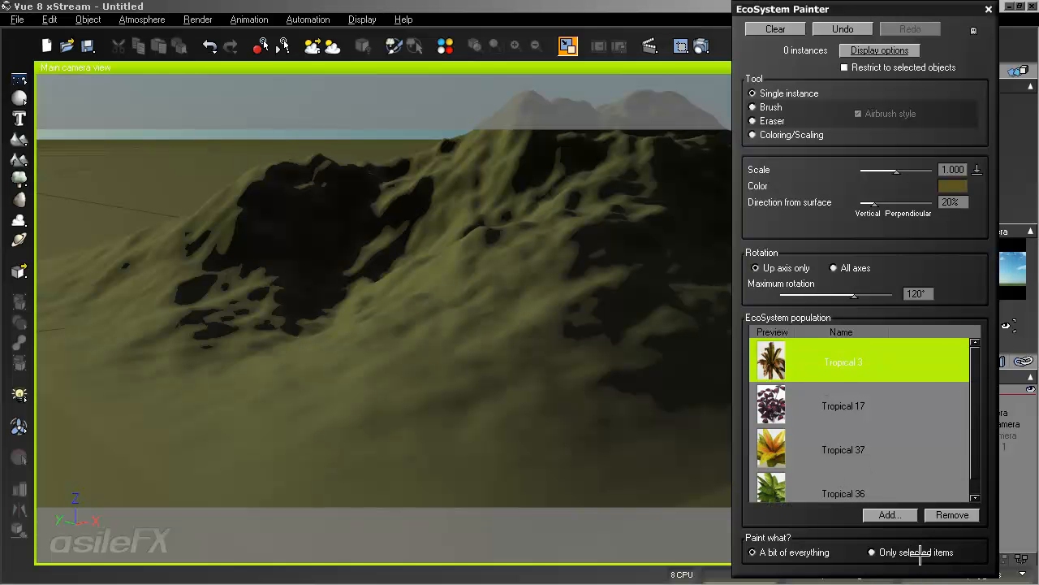
left_click(826, 405)
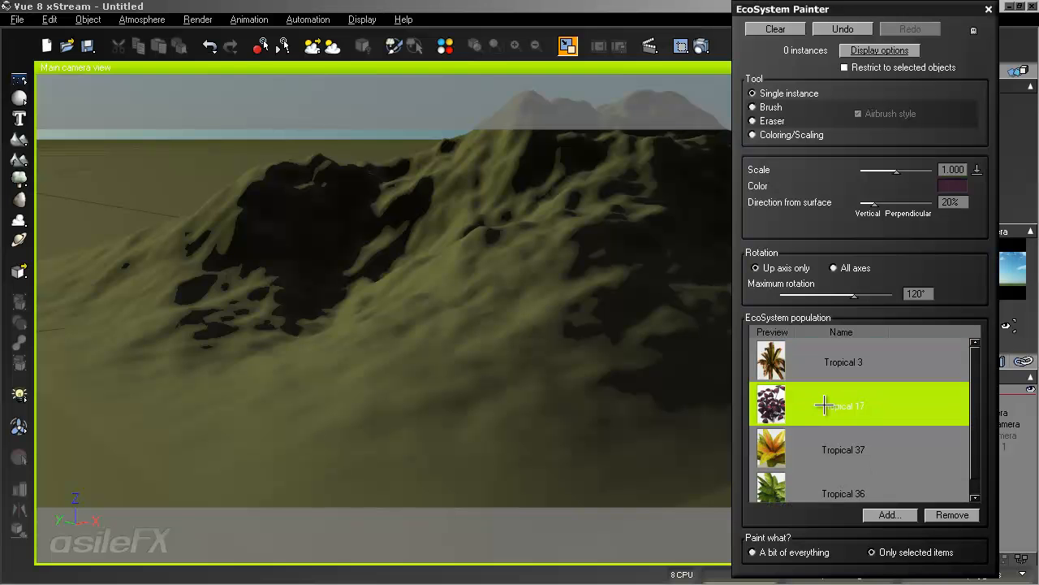
left_click(836, 444)
left_click(838, 486)
left_click(858, 349)
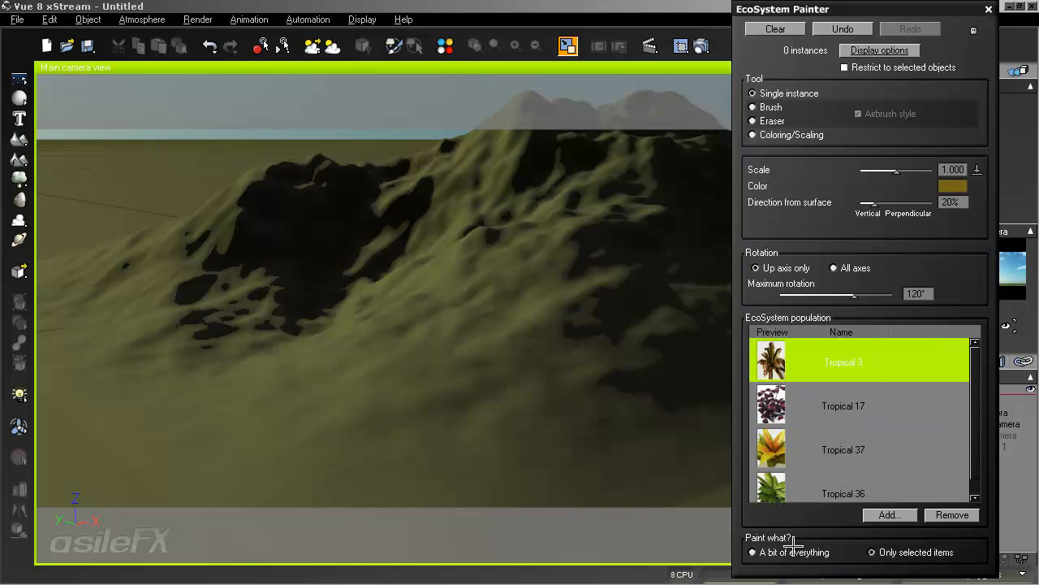
Set the painter to use a bit of everything and place three single plants across the terrain's lower foreground slope.
left_click(794, 552)
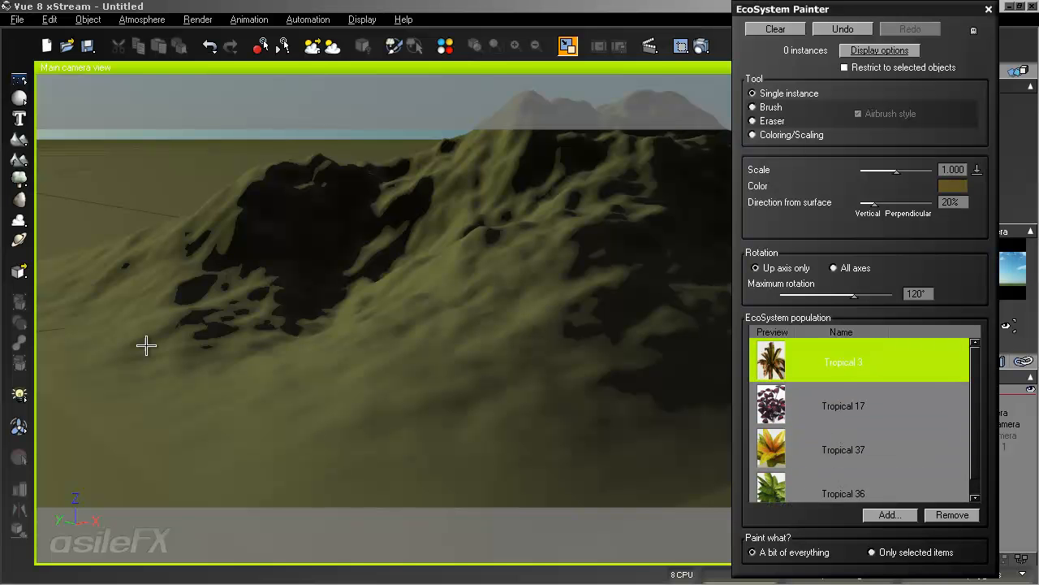
left_click(123, 360)
left_click(354, 431)
left_click(504, 475)
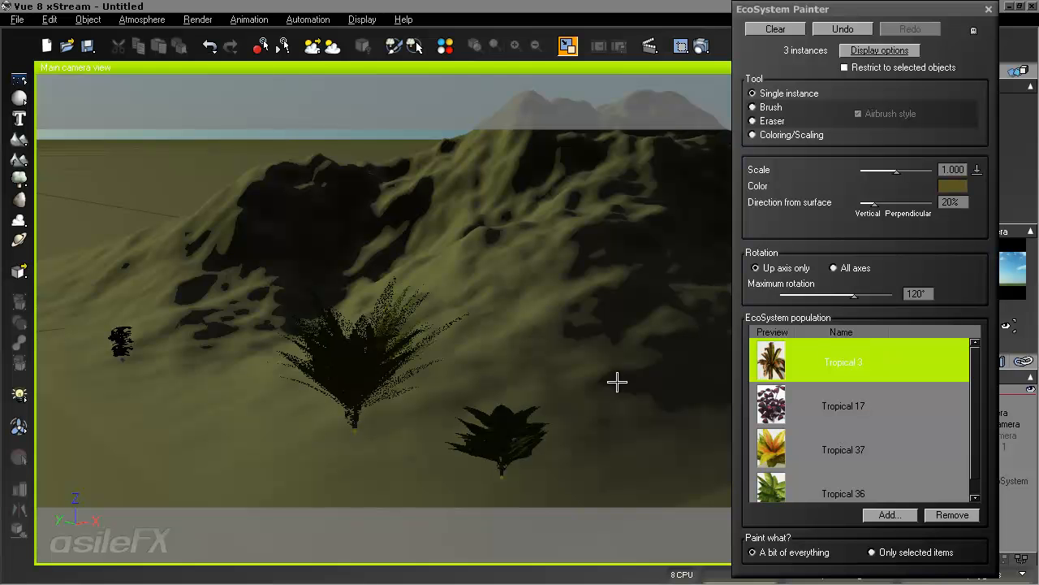
Place eleven more single plants across the terrain's slopes, upper ridge and foreground.
left_click(601, 292)
left_click(540, 186)
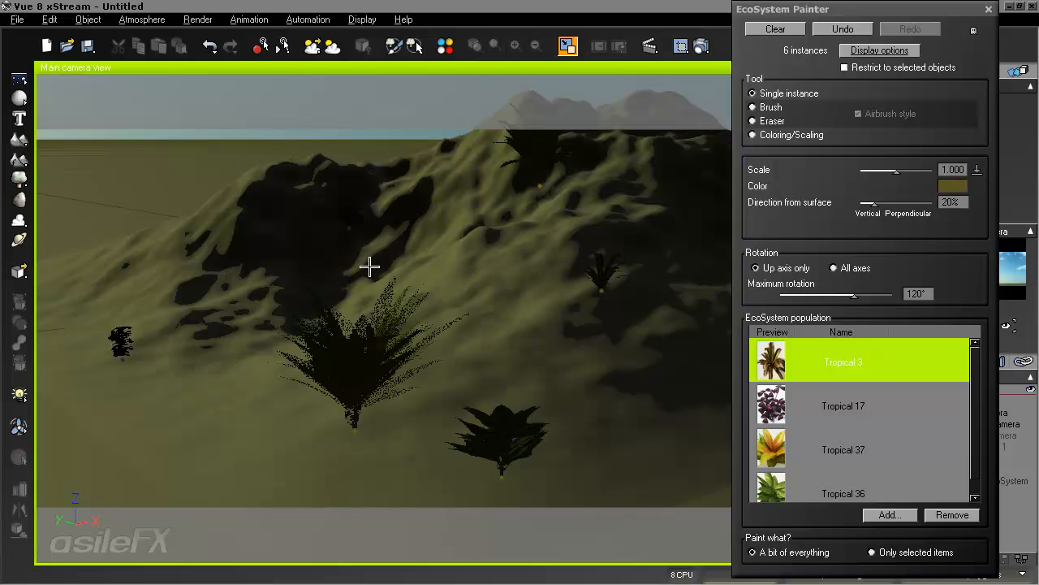
left_click(156, 317)
left_click(182, 430)
left_click(277, 477)
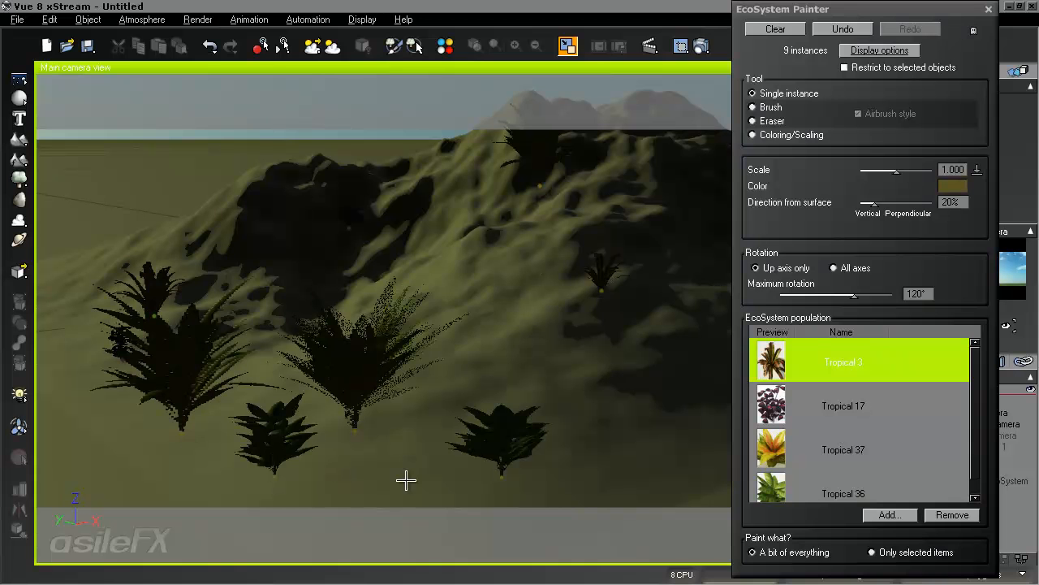
left_click(406, 479)
left_click(464, 366)
left_click(499, 200)
left_click(584, 342)
left_click(635, 474)
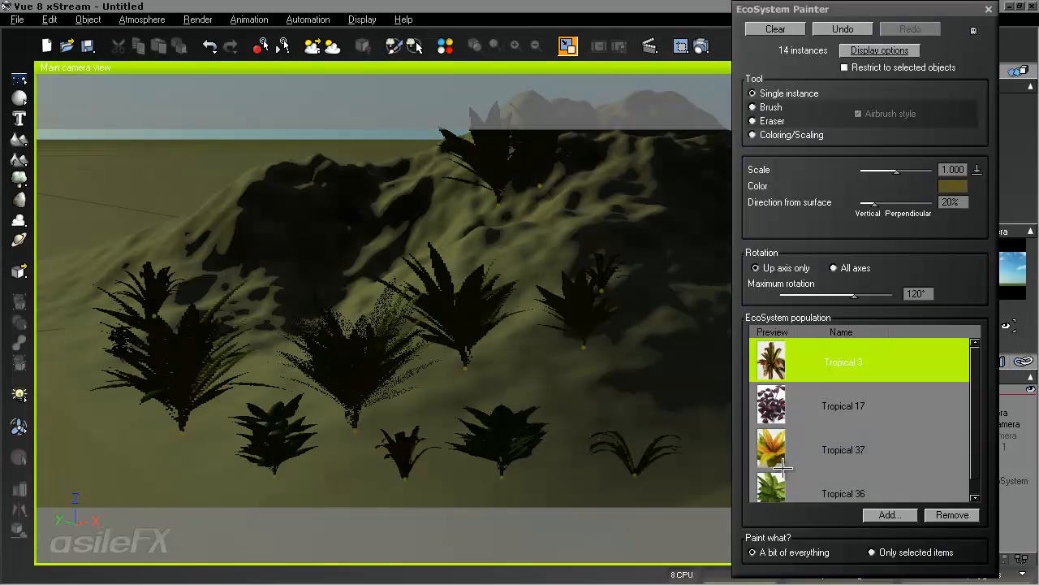
Move the EcoSystem Painter aside and swing the main camera around the terrain to examine its other side.
left_click_drag(893, 10, 786, 26)
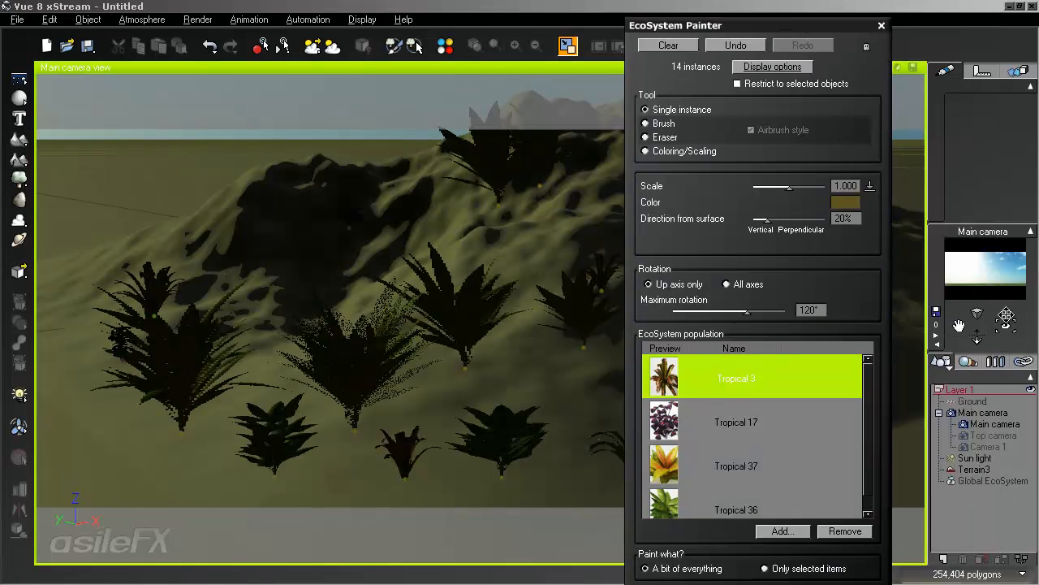
left_click_drag(1005, 313, 996, 319)
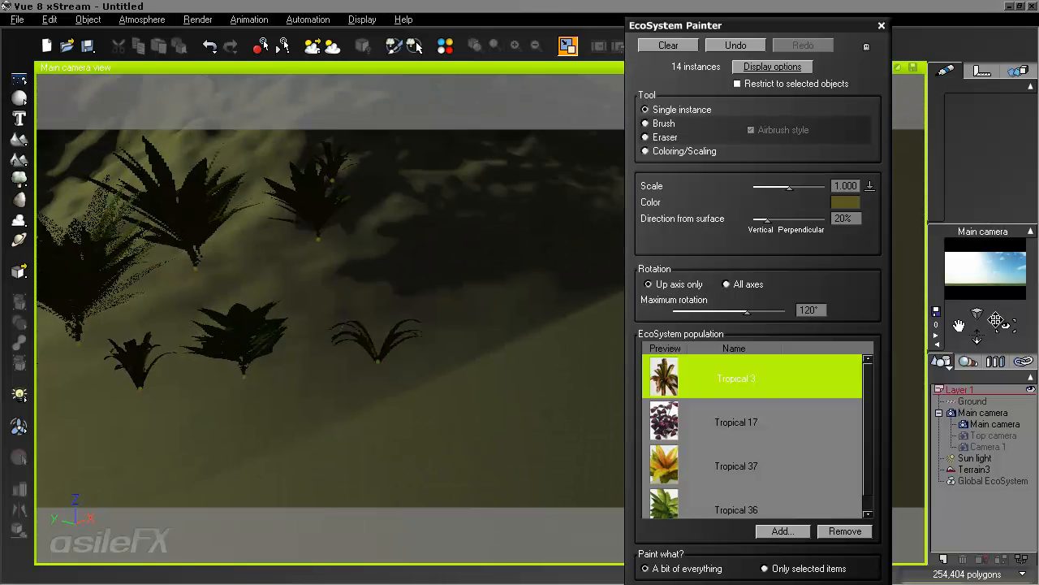
right_click_drag(560, 228, 493, 174)
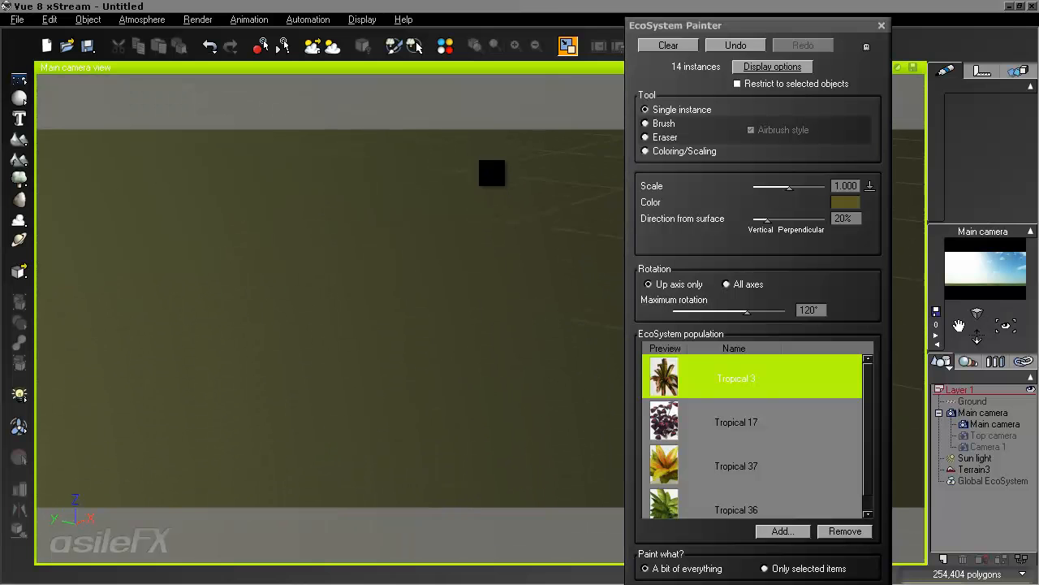
left_click_drag(974, 342, 984, 344)
mouse_move(505, 192)
right_mouse_down()
mouse_move(502, 238)
mouse_move(501, 179)
right_mouse_up()
middle_click_drag(430, 386, 367, 342)
scroll(417, 369, "up", 2)
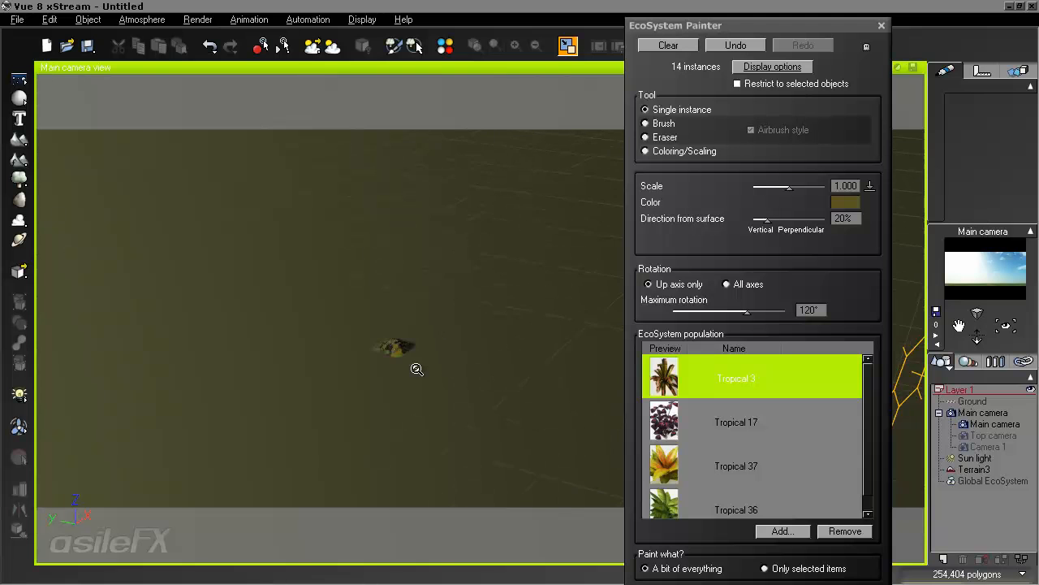
scroll(416, 369, "up", 5)
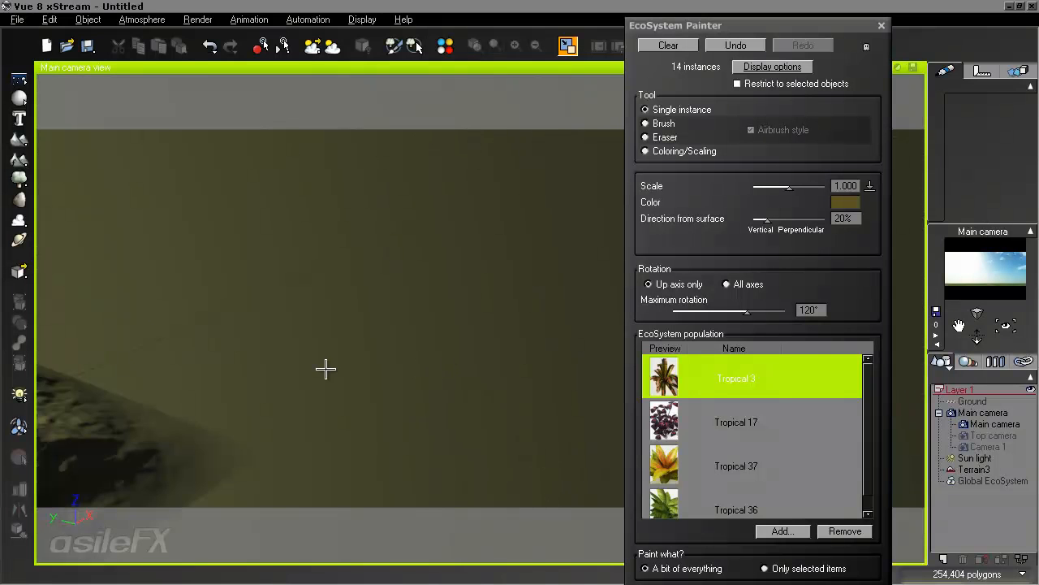
right_click_drag(325, 369, 450, 333)
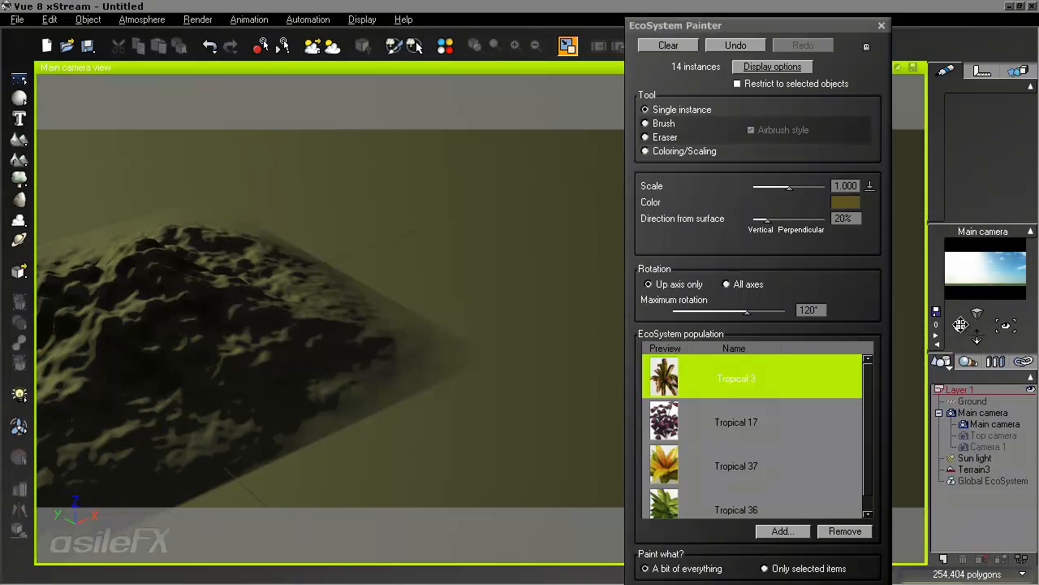
left_click_drag(960, 325, 492, 175)
right_click_drag(568, 318, 580, 338)
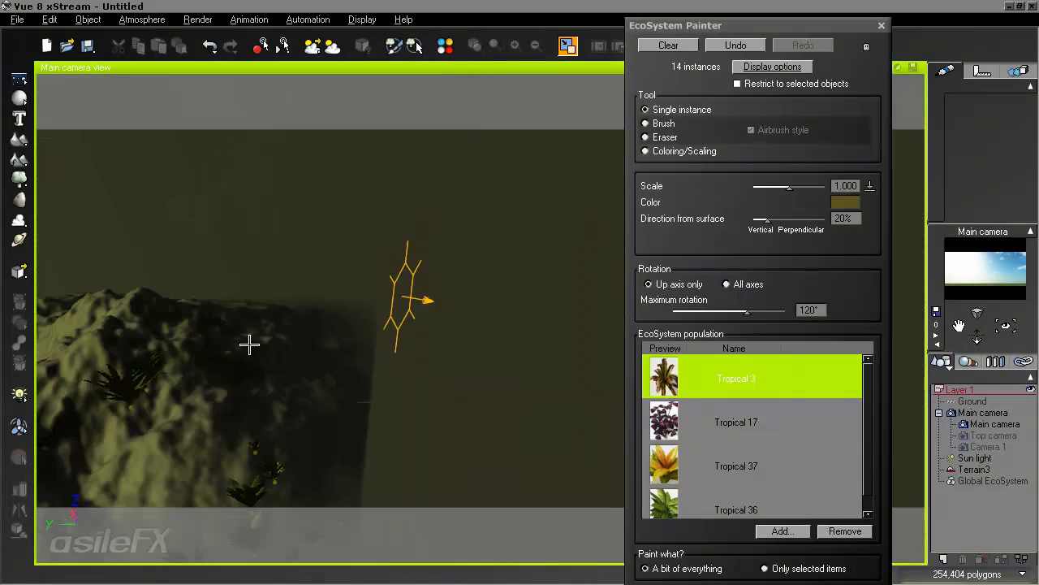
Examine the placed plants' colours up close and frame the planted hill against the horizon in the main camera view.
scroll(428, 342, "up", 5)
right_click_drag(429, 342, 116, 297)
left_click_drag(975, 344, 496, 175)
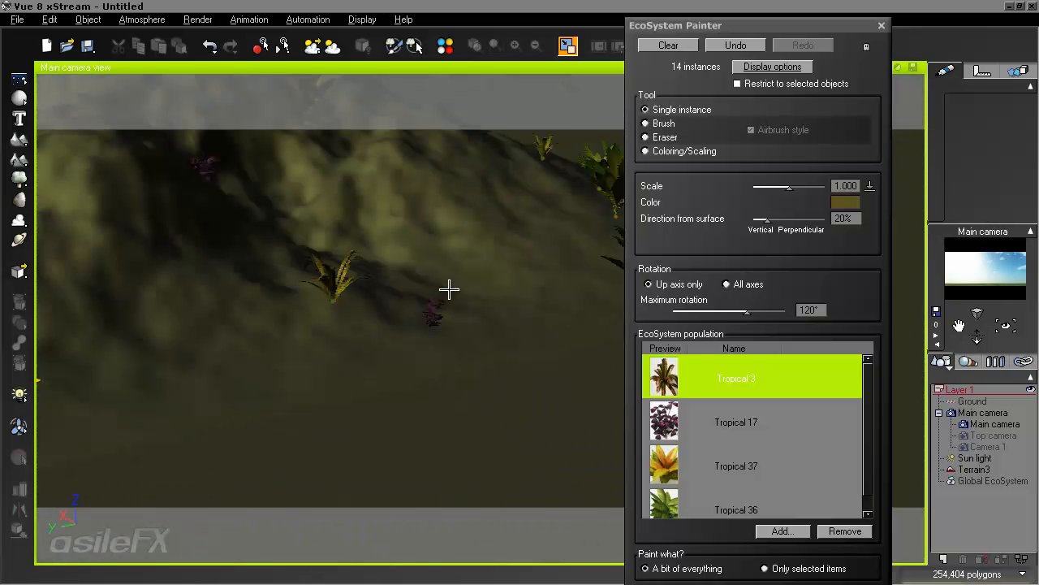
right_click_drag(428, 283, 437, 321)
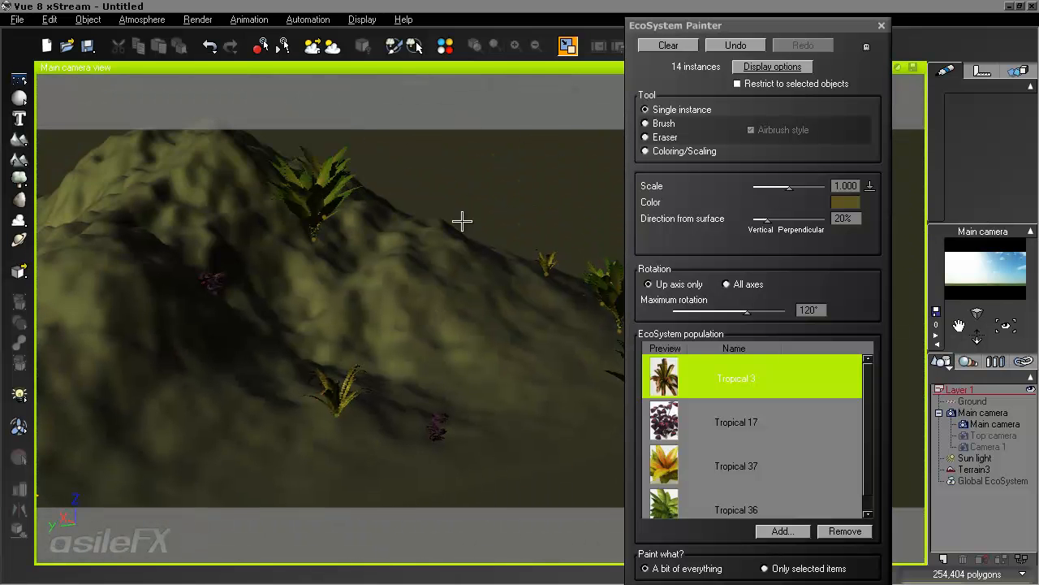
left_click_drag(1007, 328, 958, 326)
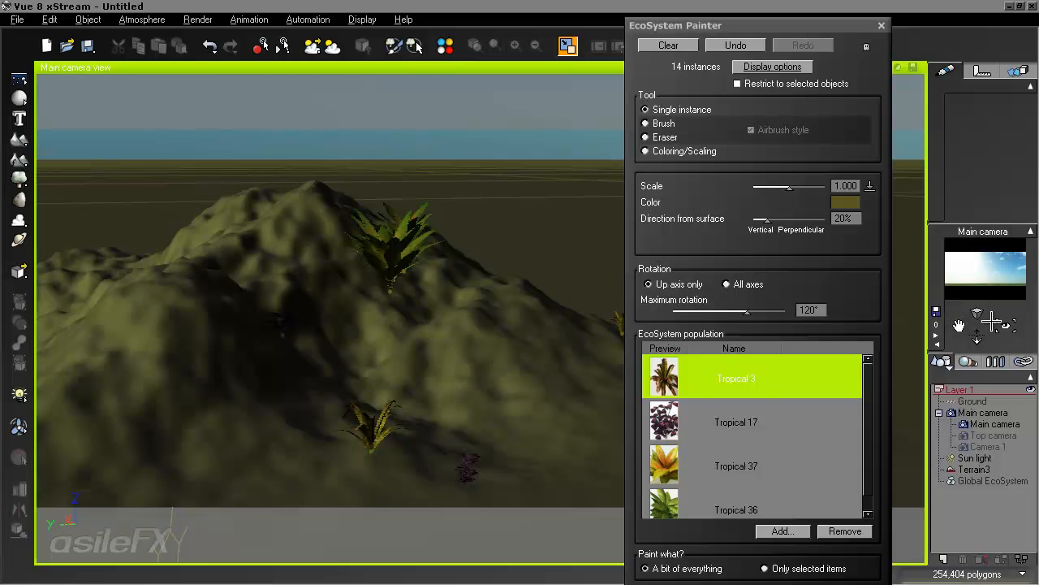
left_click_drag(1005, 326, 959, 325)
left_click_drag(491, 175, 979, 326)
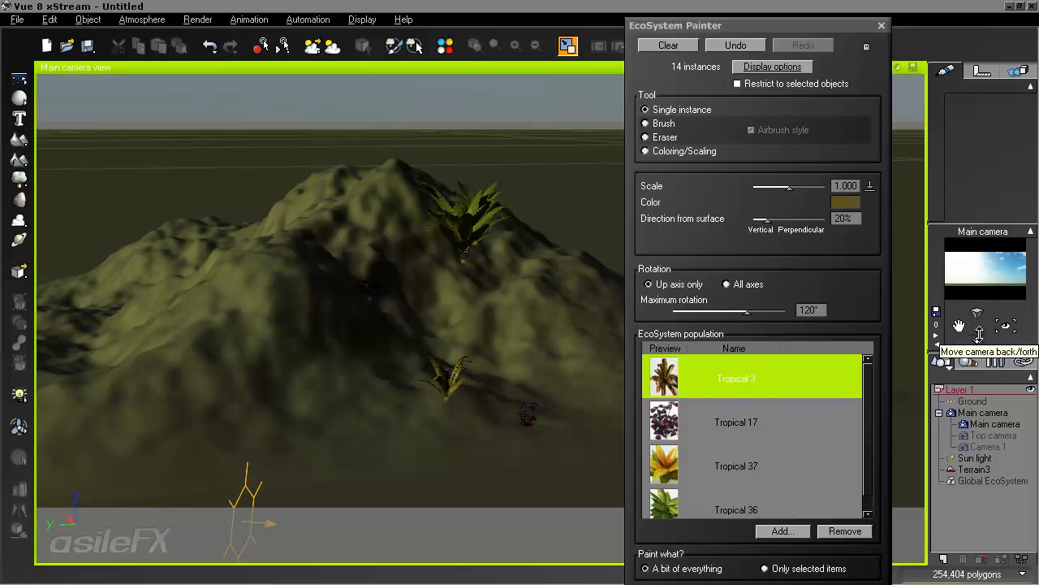
left_click_drag(503, 179, 489, 175)
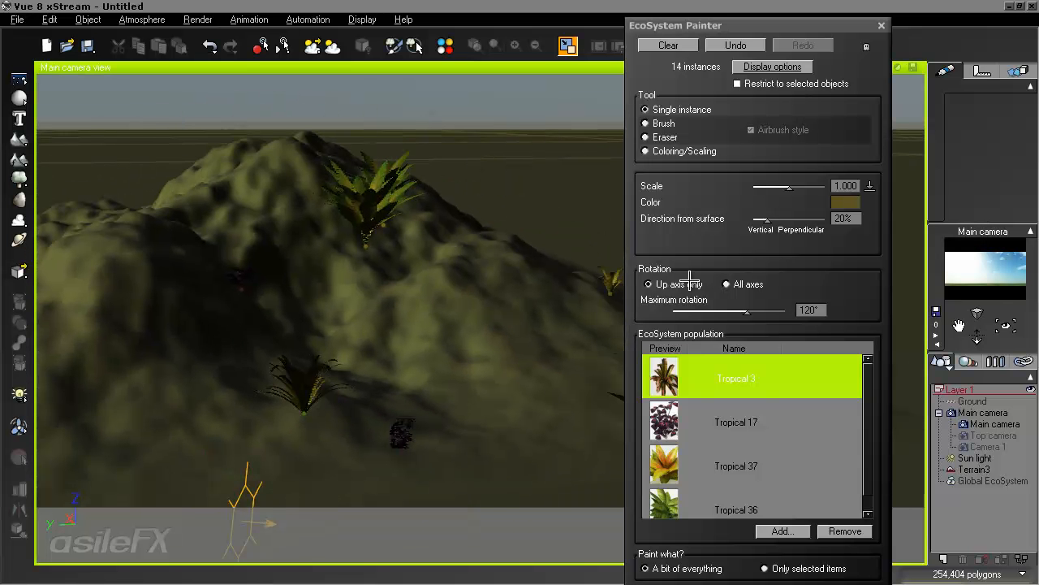
left_click_drag(766, 27, 825, 18)
right_click_drag(503, 319, 459, 345)
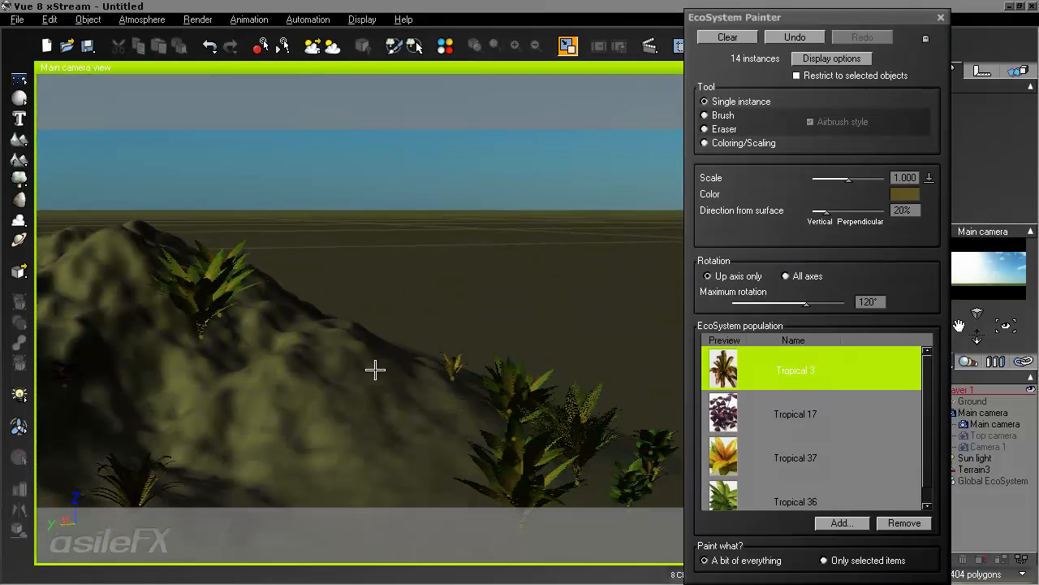
middle_click_drag(386, 369, 384, 373)
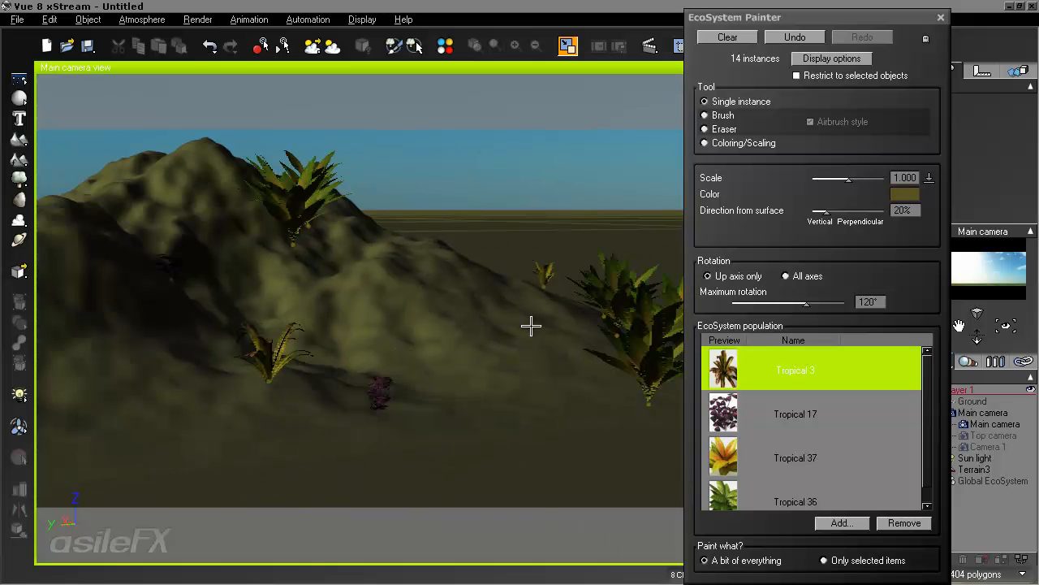
middle_click_drag(456, 328, 456, 334)
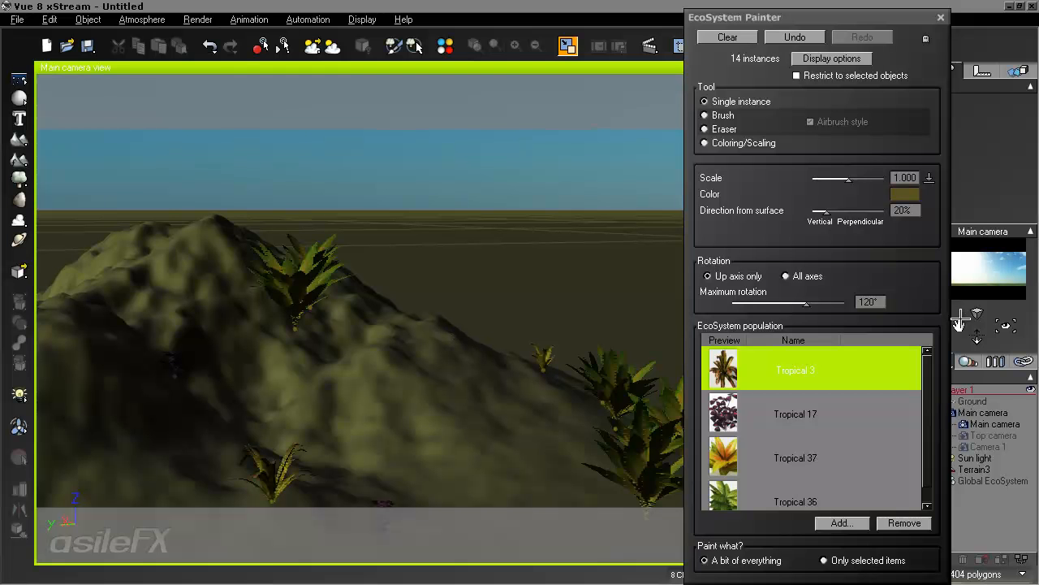
left_click_drag(957, 321, 492, 174)
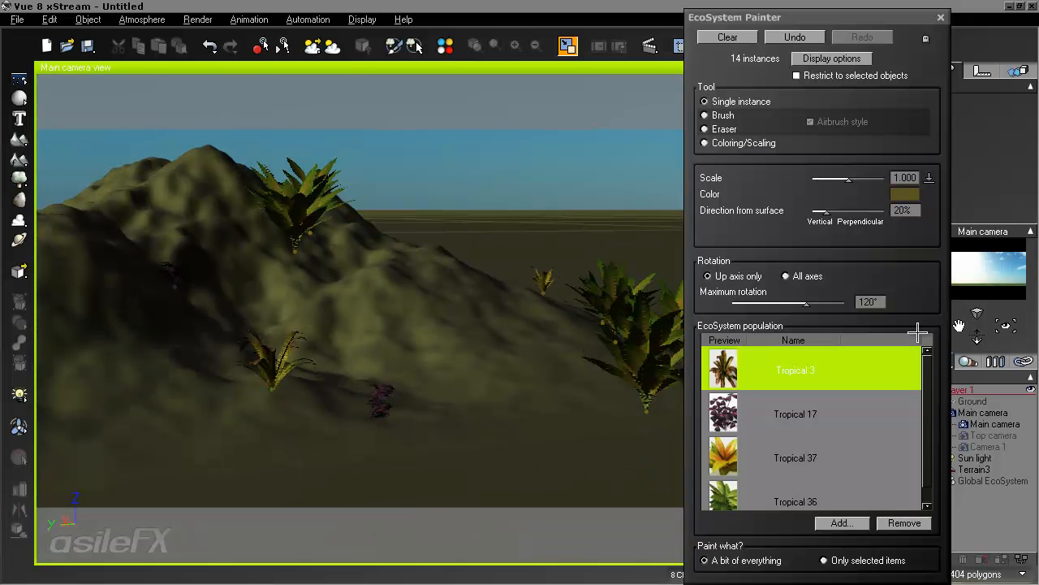
Set the sun's azimuth to 141.75° in the Atmosphere Editor to light the terrain's shaded slope.
left_click(142, 20)
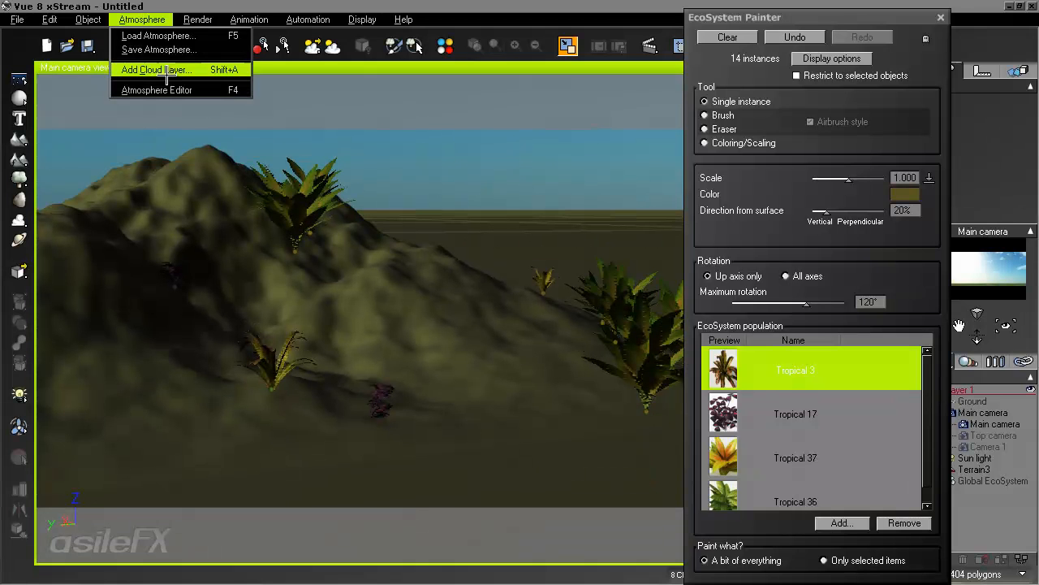
left_click(163, 86)
left_click(605, 148)
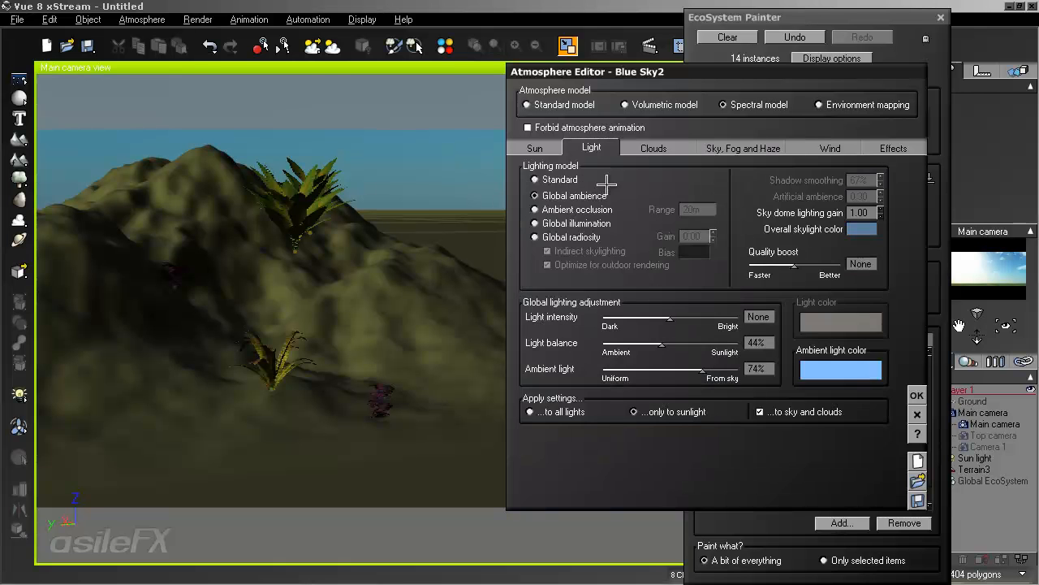
left_click(552, 146)
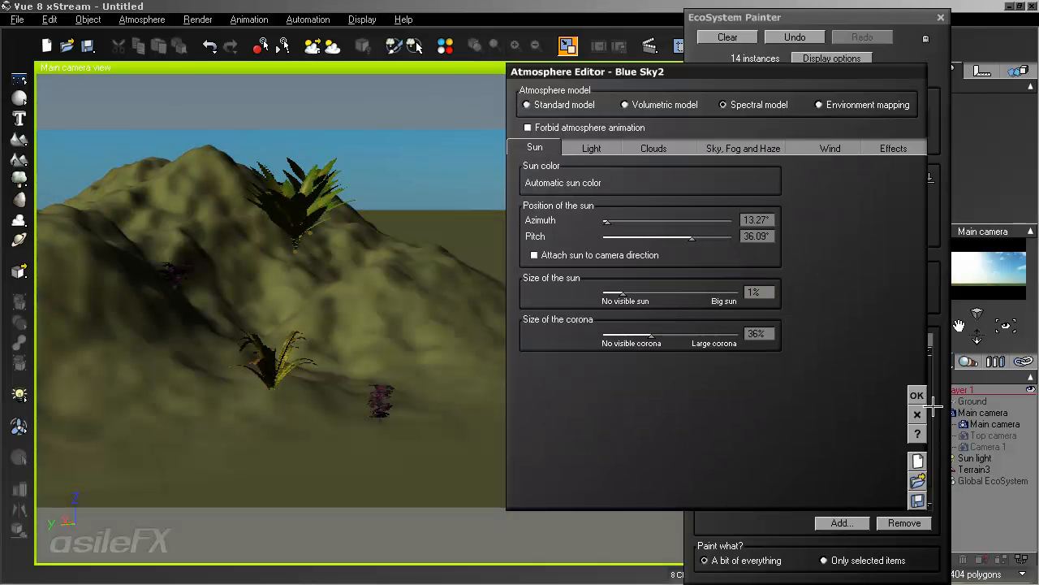
left_click(917, 395)
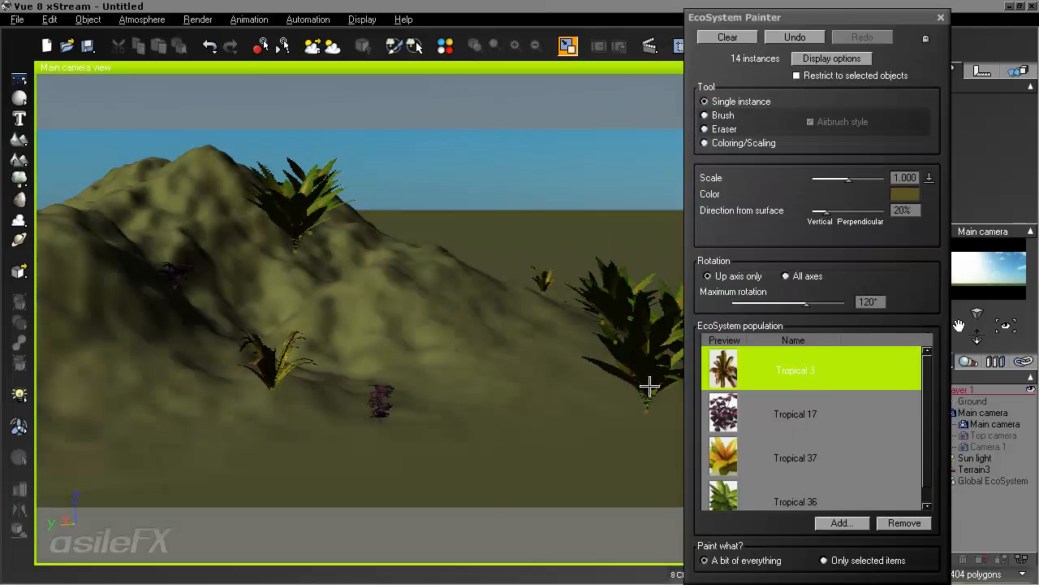
left_click(141, 18)
left_click(146, 92)
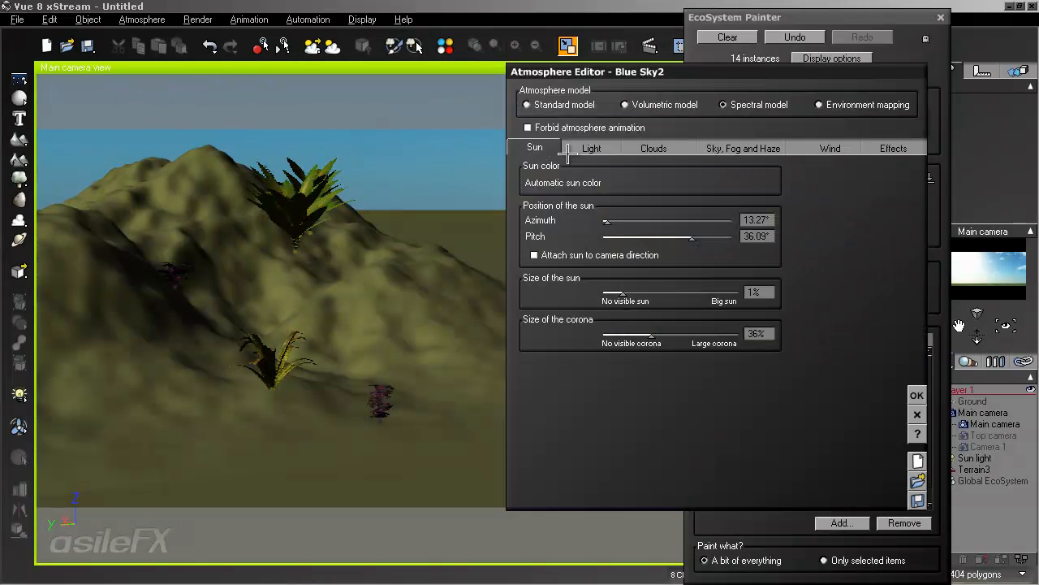
left_click_drag(645, 220, 665, 212)
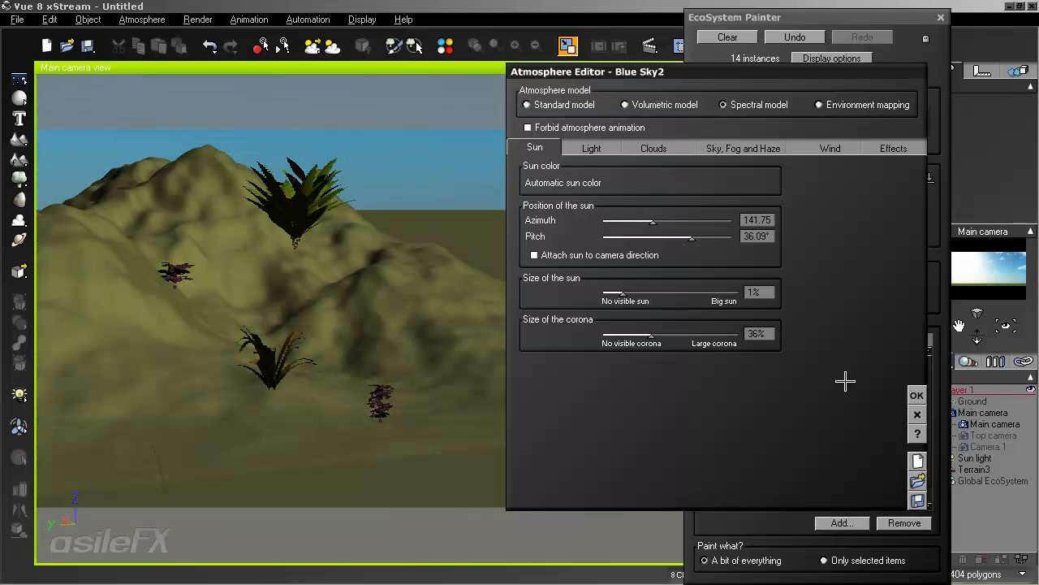
left_click(934, 394)
left_click(658, 74)
left_click(919, 397)
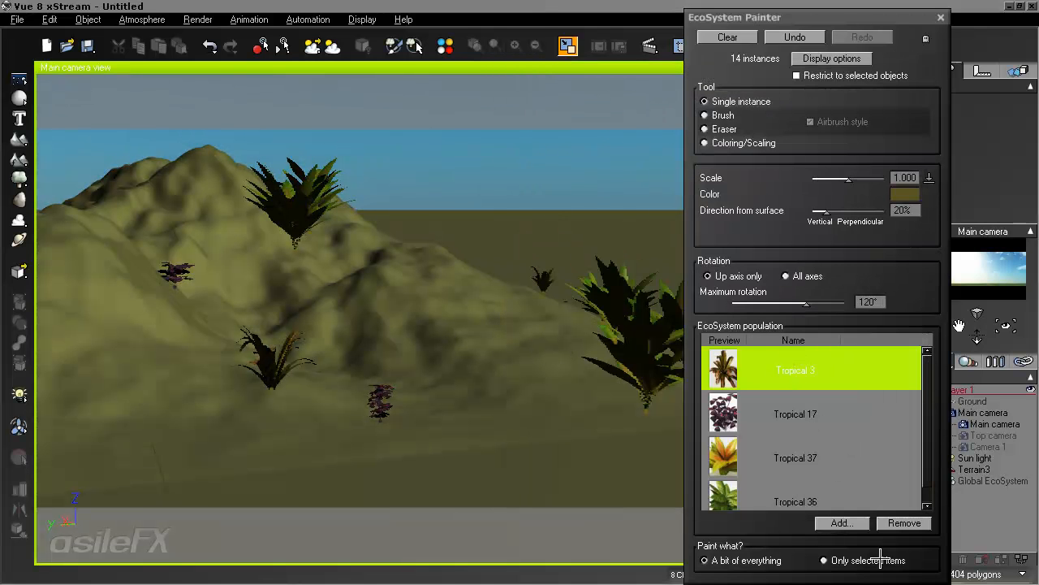
Switch the painter to the Brush tool and paint plants across the slope with the density limit at 100.
left_click(733, 115)
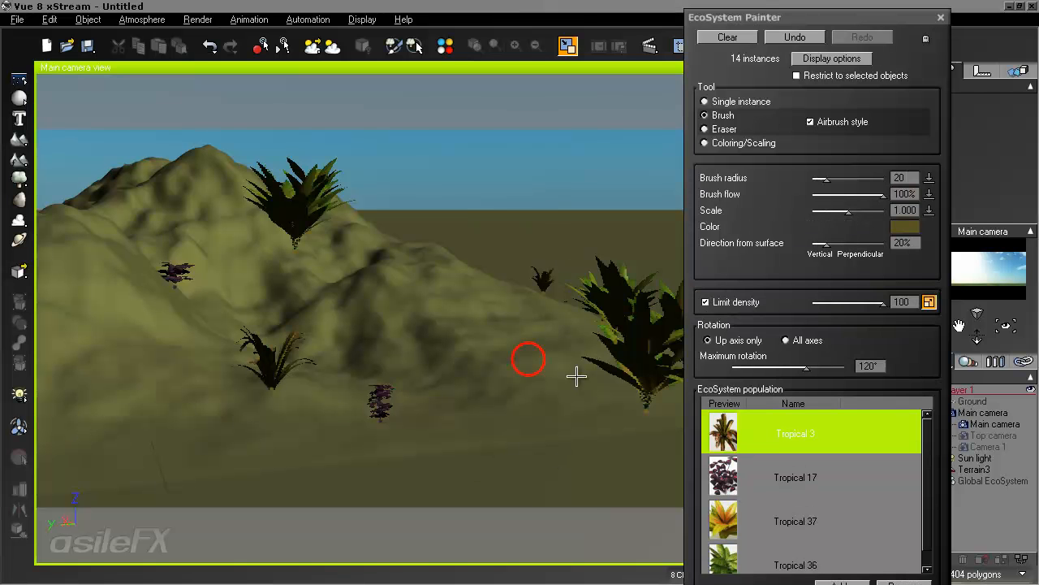
left_click_drag(1008, 326, 504, 162)
left_click_drag(828, 11, 814, 0)
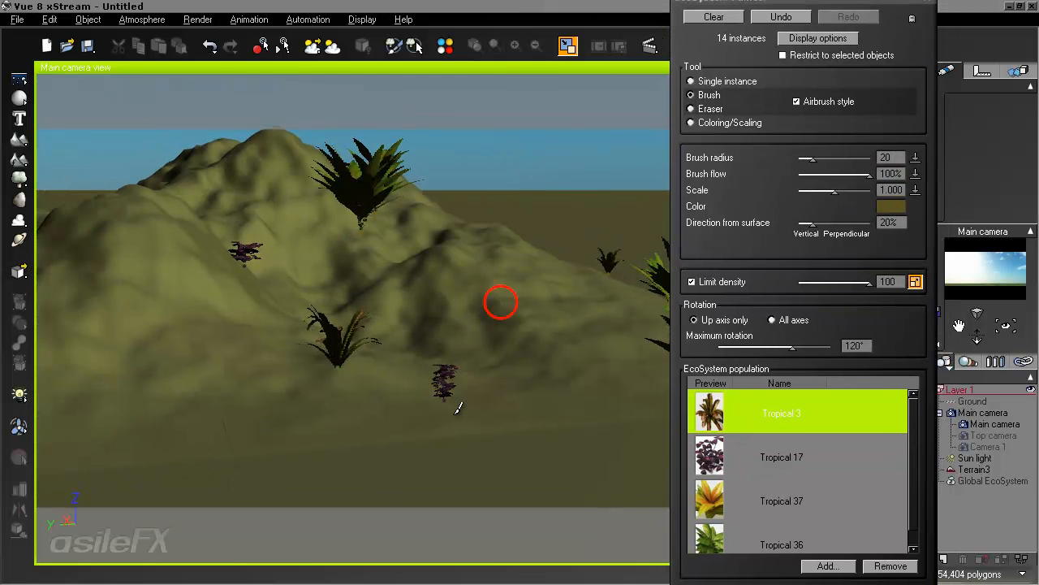
mouse_move(593, 323)
left_mouse_down()
mouse_move(533, 216)
mouse_move(564, 304)
left_mouse_up()
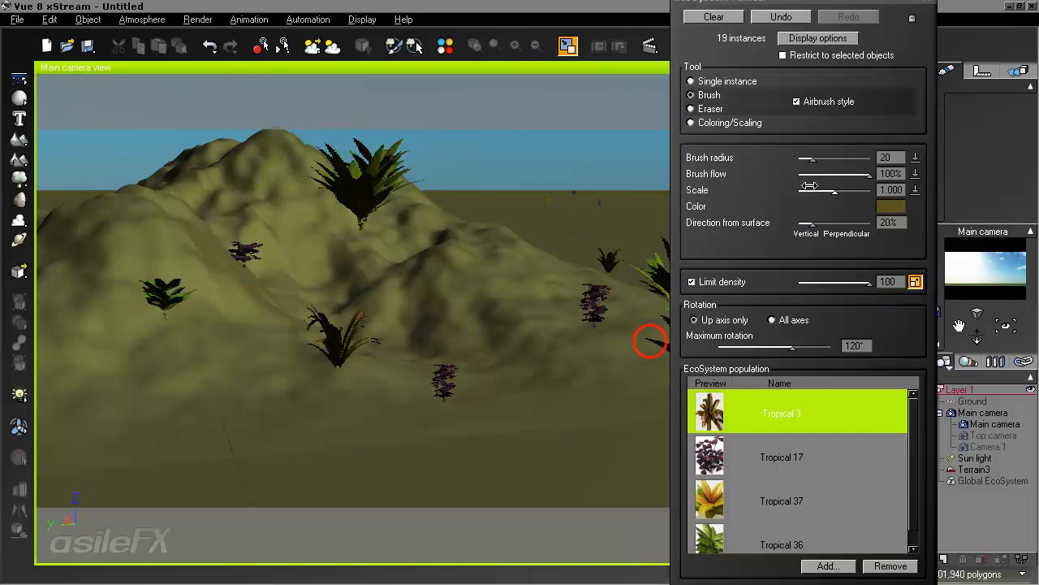
Turn off the density limit and brush dense plant clusters over the slope and foreground.
left_click(718, 280)
mouse_move(422, 324)
left_mouse_down()
mouse_move(232, 394)
mouse_move(532, 275)
left_mouse_up()
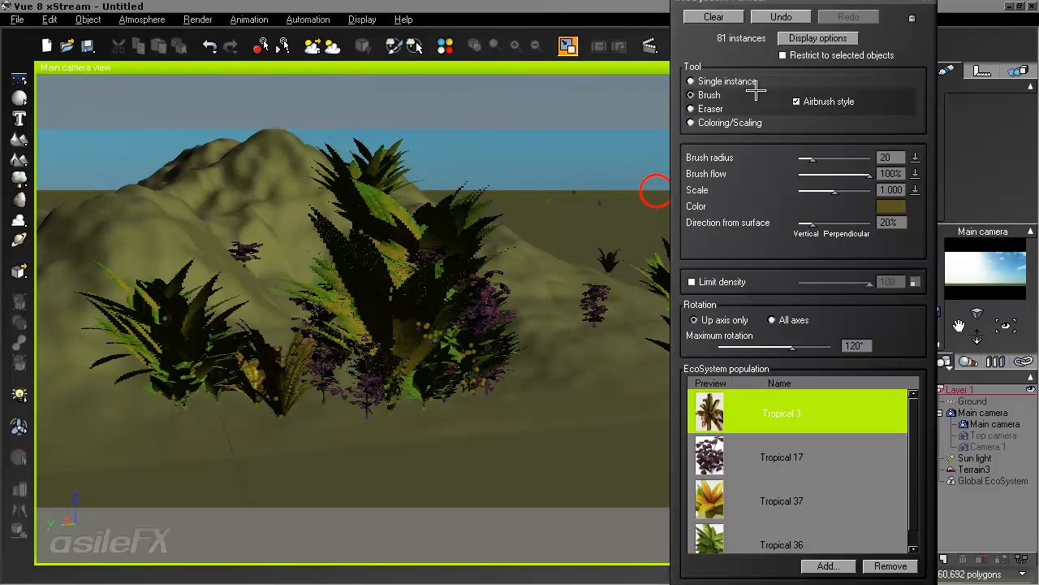
mouse_move(638, 398)
left_mouse_down()
mouse_move(41, 390)
mouse_move(98, 195)
mouse_move(118, 268)
mouse_move(111, 457)
mouse_move(533, 503)
left_mouse_up()
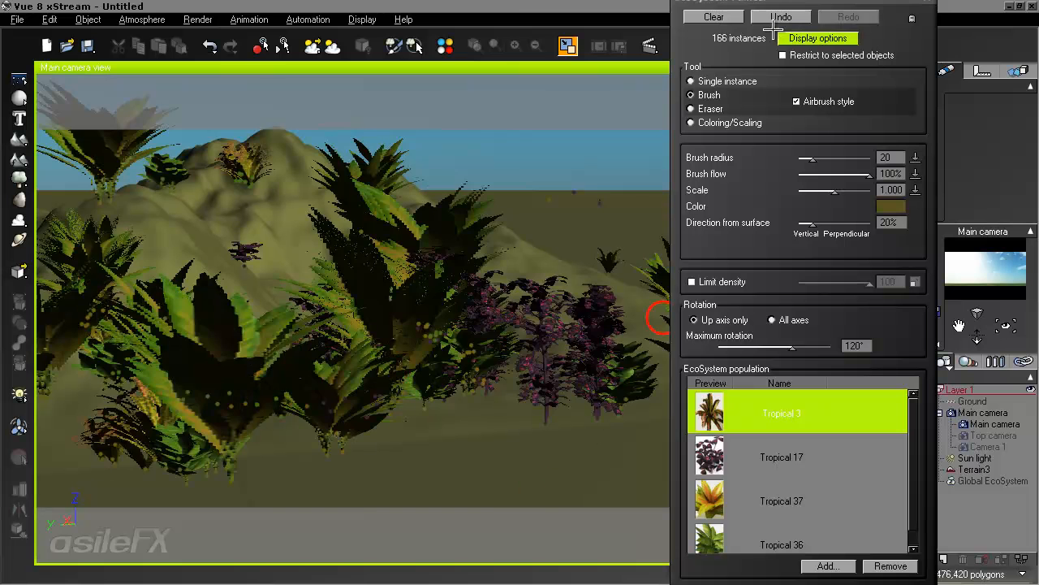
Clear all painted plants and repaint the slope and foreground with the brush flow at 40%.
left_click(714, 16)
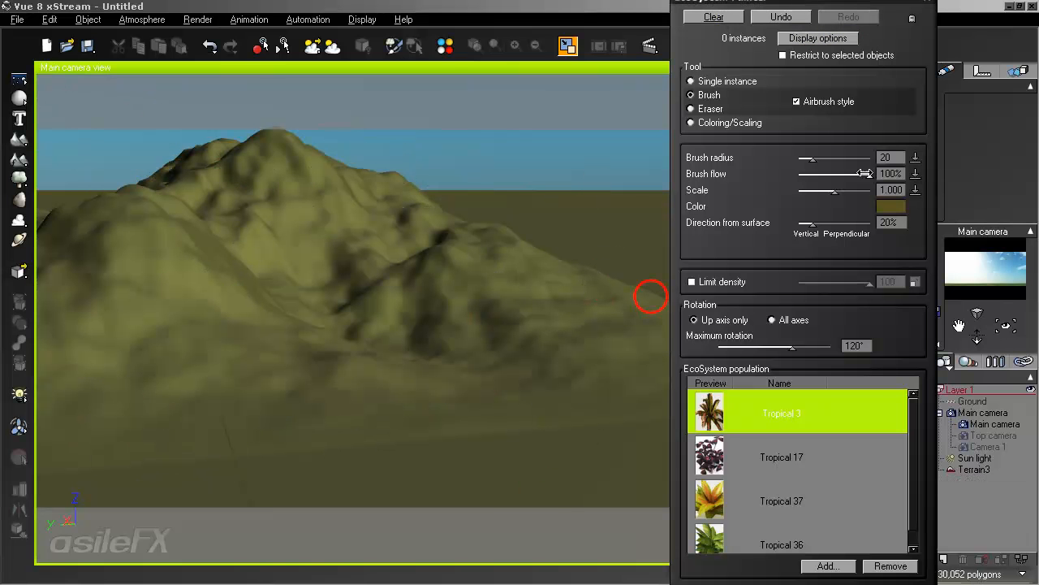
left_click_drag(852, 174, 827, 174)
left_click_drag(601, 284, 172, 389)
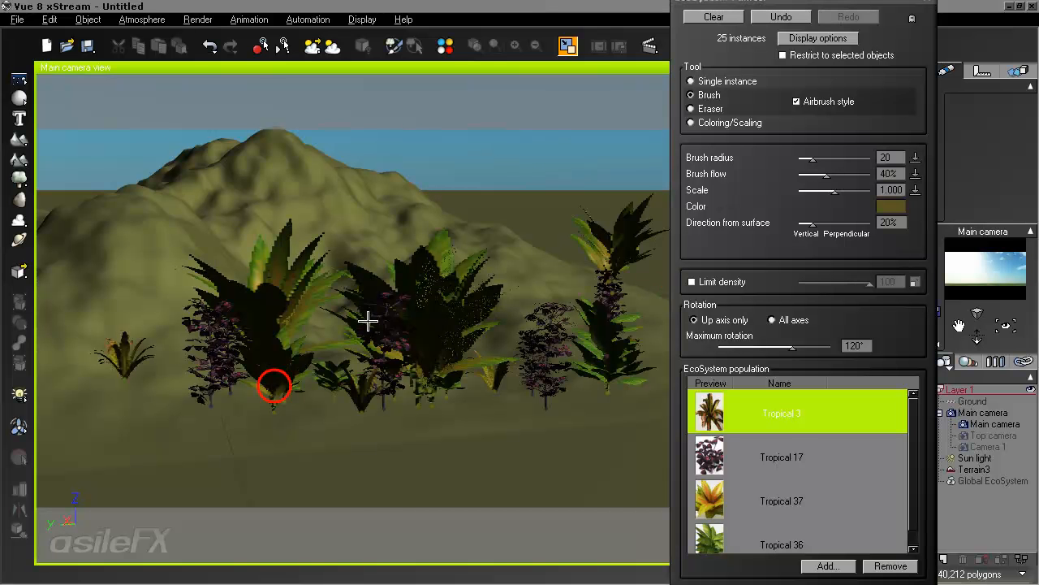
mouse_move(406, 189)
left_mouse_down()
mouse_move(41, 417)
mouse_move(349, 381)
left_mouse_up()
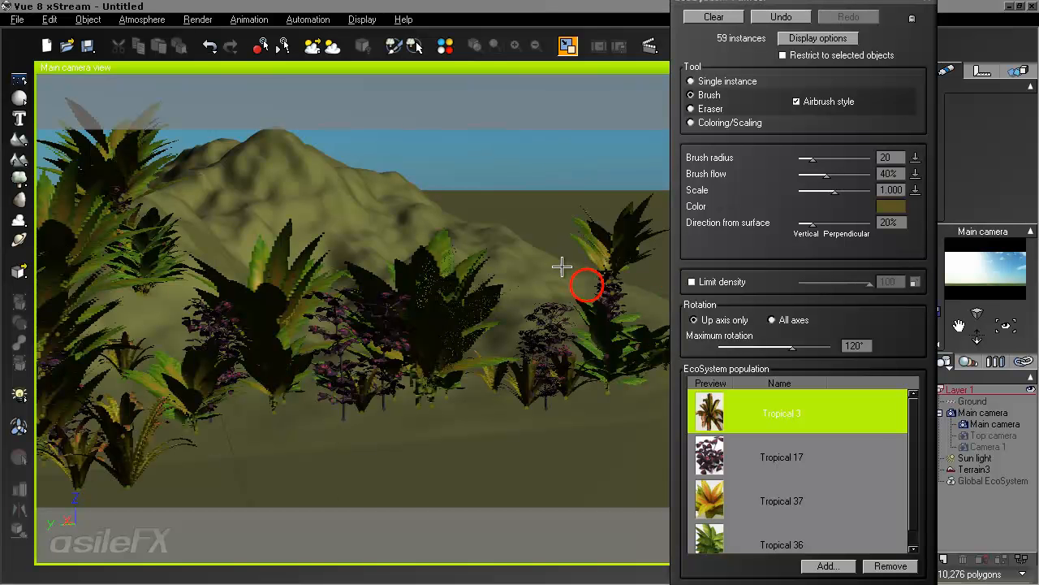
mouse_move(360, 219)
left_mouse_down()
mouse_move(498, 436)
mouse_move(539, 325)
mouse_move(650, 422)
left_mouse_up()
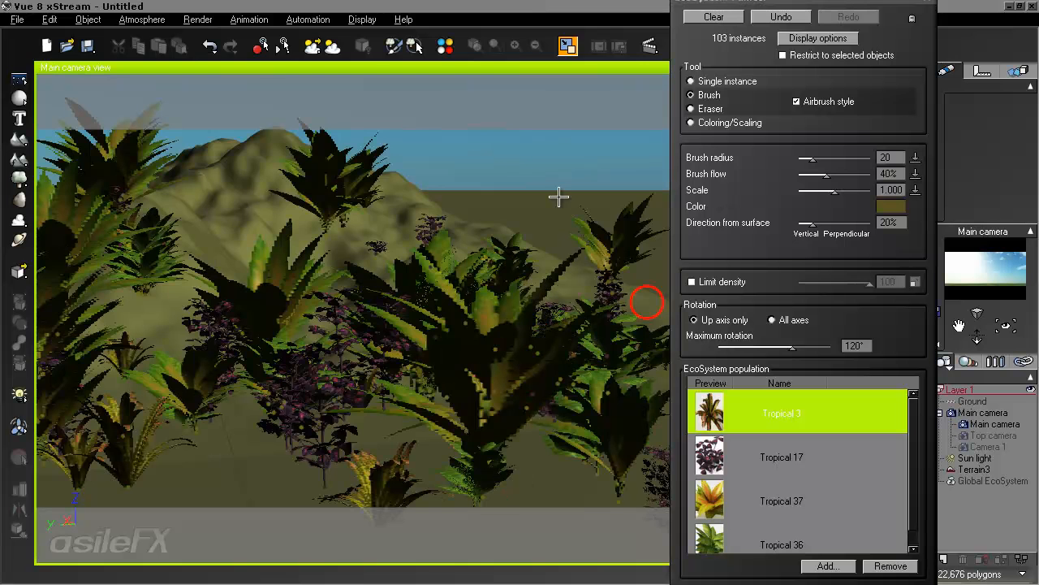
Switch to the four-view layout and brush plants over the terrain in the top, side and front views.
double_click(516, 64)
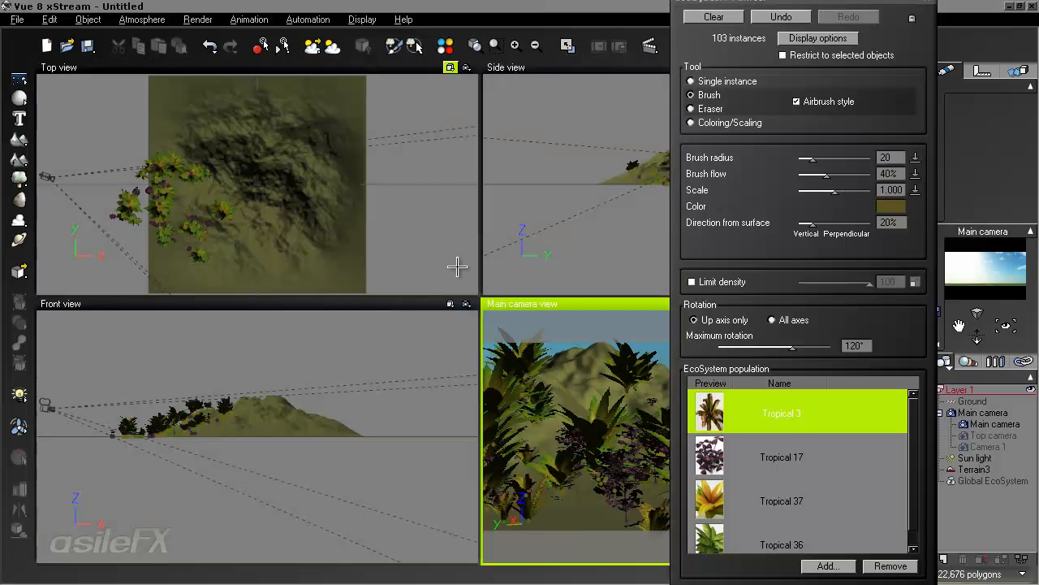
right_click_drag(243, 192, 293, 180)
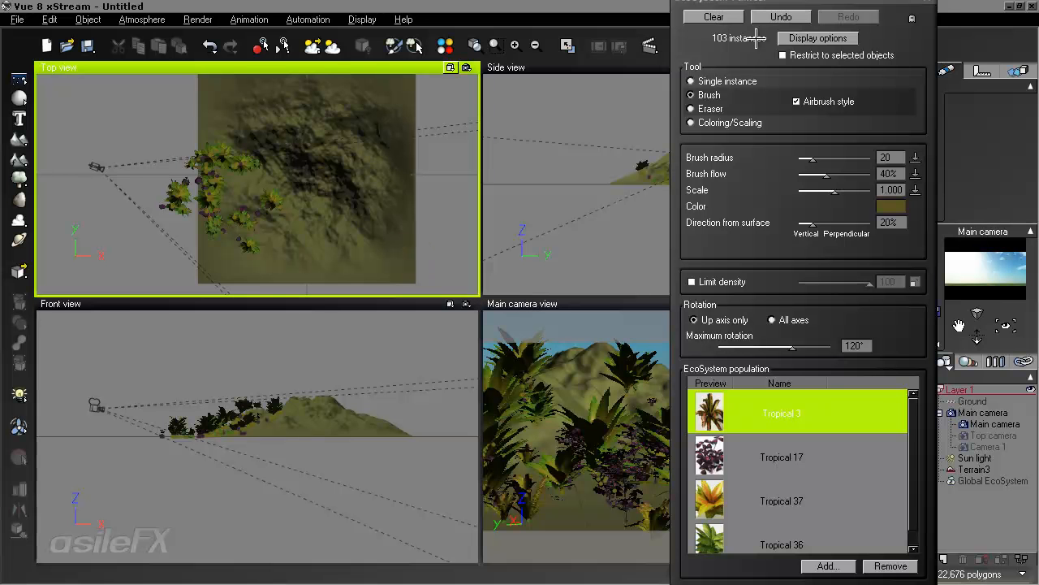
left_click_drag(776, 3, 852, 2)
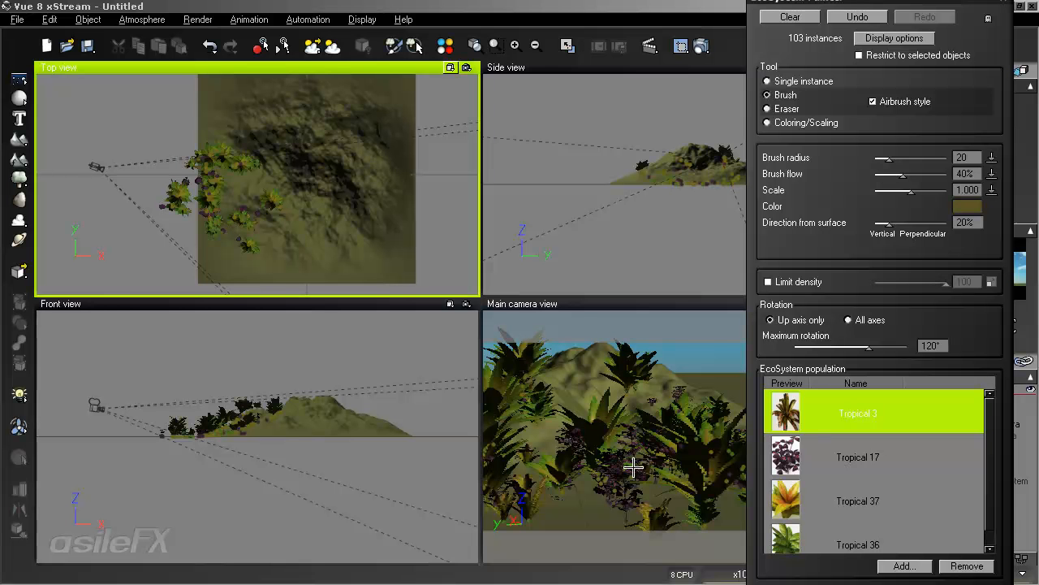
right_click_drag(307, 210, 340, 193)
scroll(340, 193, "up", 5)
mouse_move(340, 193)
left_mouse_down()
mouse_move(329, 171)
mouse_move(316, 200)
mouse_move(255, 181)
mouse_move(341, 393)
mouse_move(181, 238)
mouse_move(215, 225)
left_mouse_up()
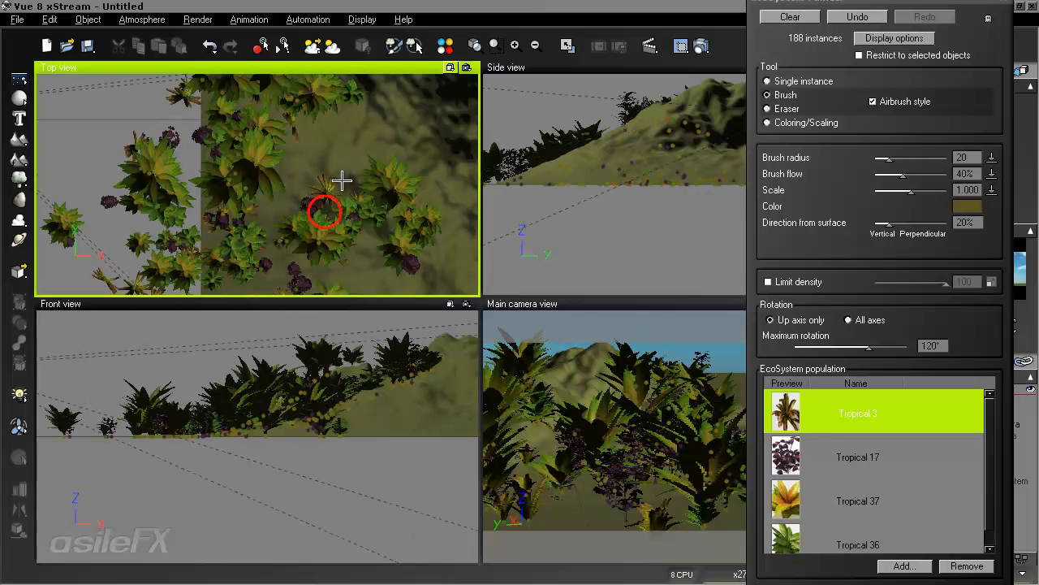
mouse_move(581, 155)
left_mouse_down()
mouse_move(689, 179)
mouse_move(692, 191)
left_mouse_up()
mouse_move(174, 427)
left_mouse_down()
mouse_move(457, 406)
mouse_move(306, 472)
left_mouse_up()
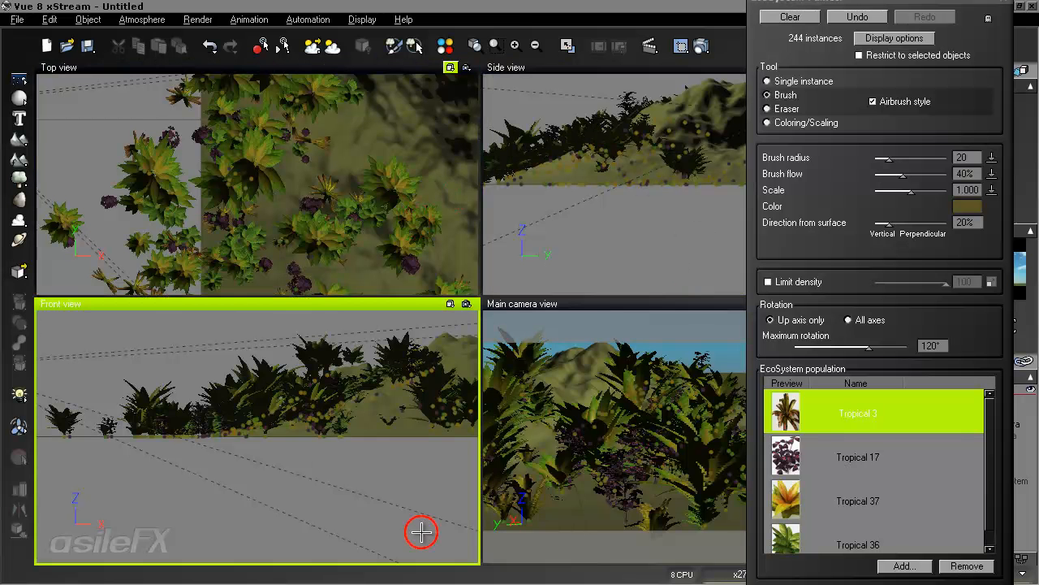
mouse_move(348, 125)
left_mouse_down()
mouse_move(232, 273)
mouse_move(216, 144)
mouse_move(308, 84)
mouse_move(437, 281)
left_mouse_up()
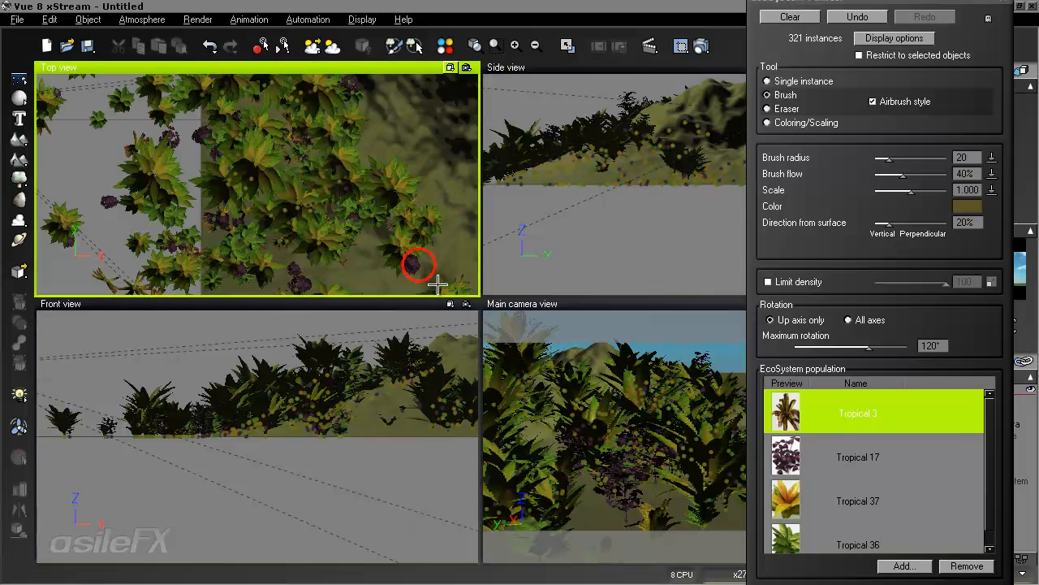
Maximize the main camera view and brush more plants along the foreground and beside the slope.
double_click(638, 303)
left_click_drag(698, 475, 362, 507)
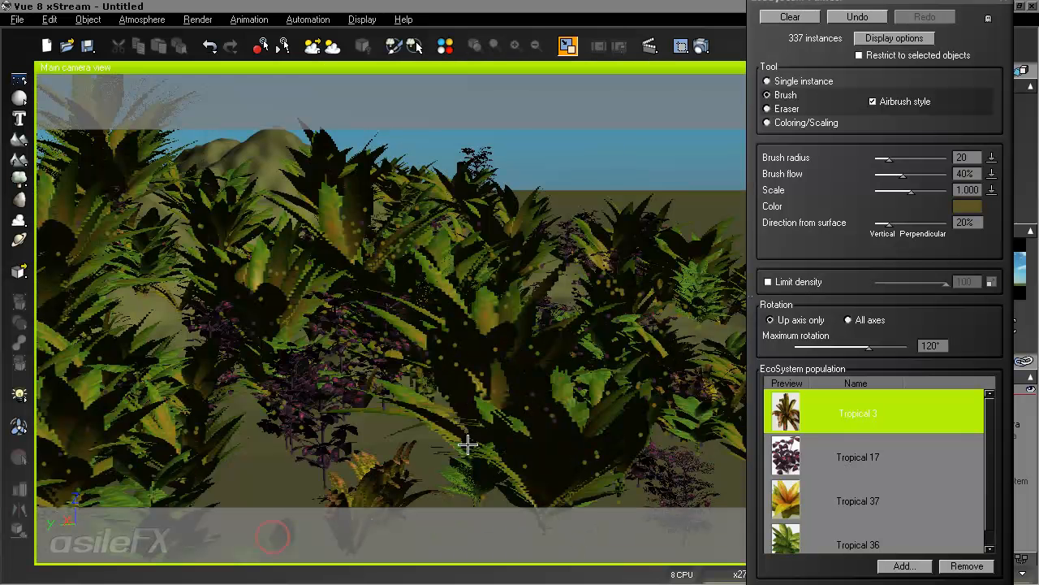
mouse_move(371, 262)
right_mouse_down()
mouse_move(477, 317)
mouse_move(545, 297)
right_mouse_up()
left_click(536, 299)
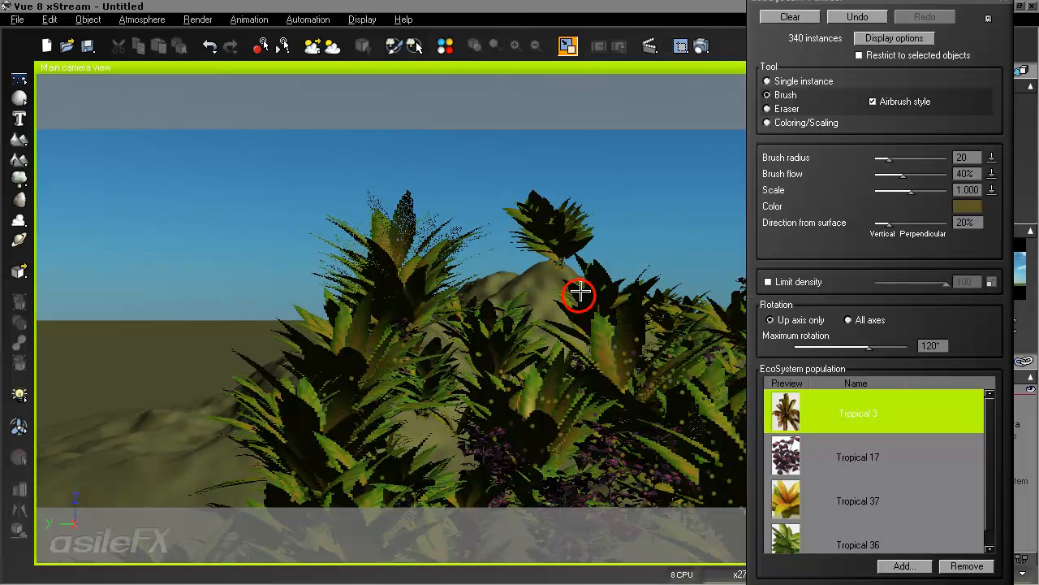
Inspect the plant on the peak up close and brush additional plants across the foreground.
right_click_drag(560, 262, 554, 304)
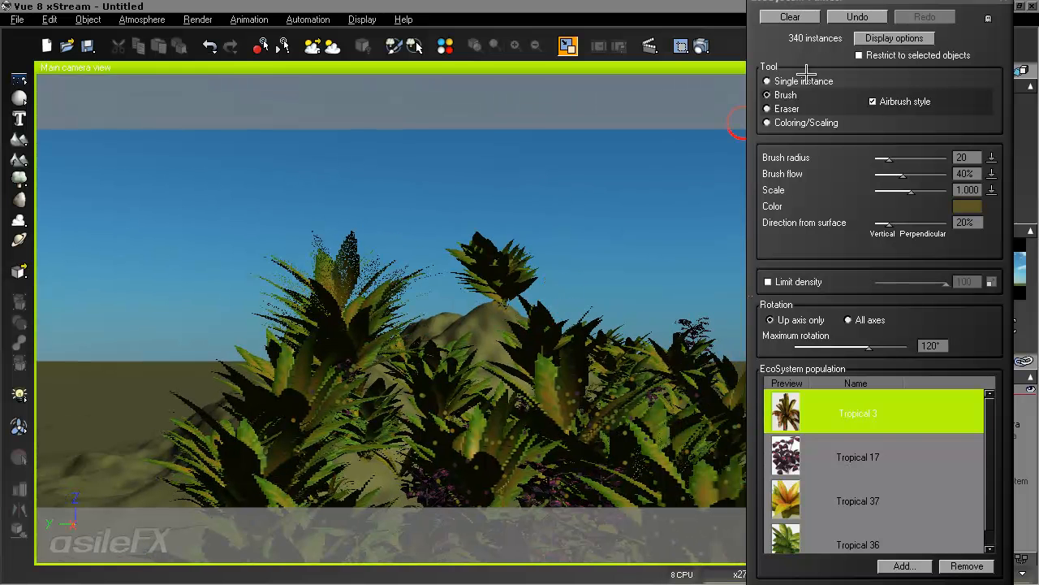
mouse_move(824, 7)
left_mouse_down()
mouse_move(779, 204)
mouse_move(780, 270)
left_mouse_up()
left_click_drag(980, 344, 980, 264)
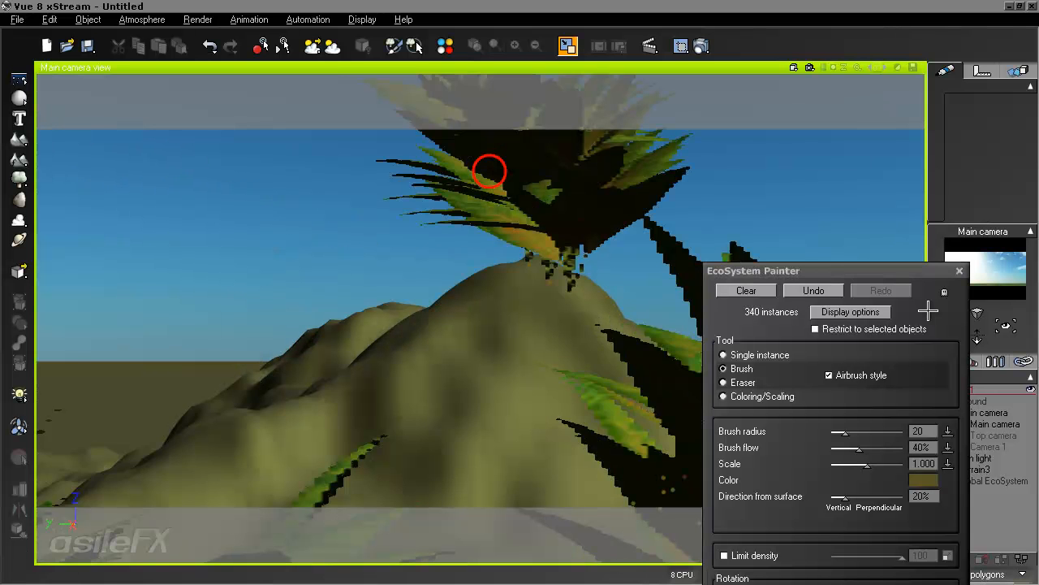
right_click_drag(447, 225, 454, 271)
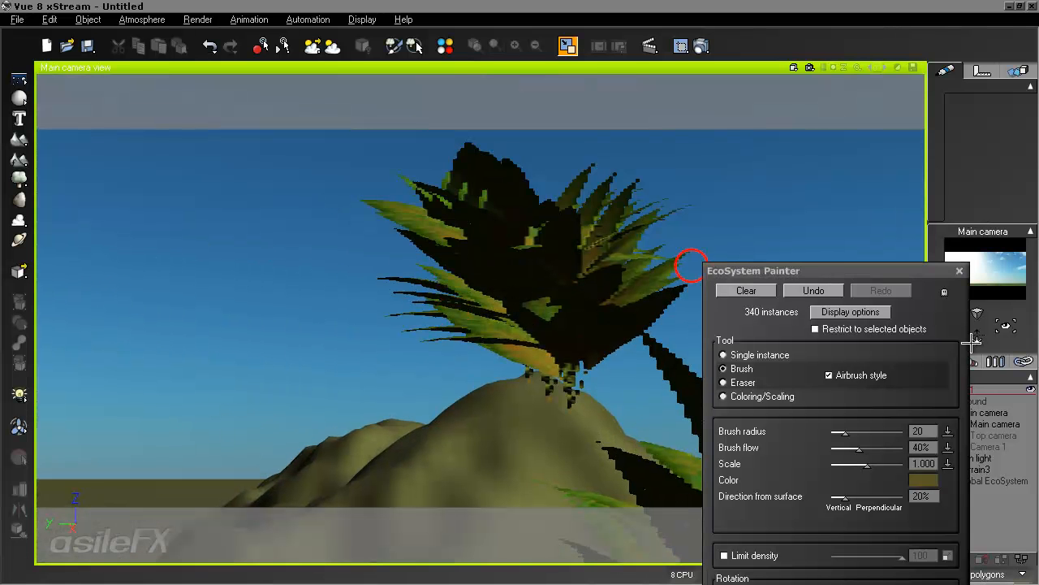
left_click_drag(981, 334, 981, 371)
mouse_move(307, 418)
right_mouse_down()
mouse_move(304, 372)
mouse_move(296, 374)
right_mouse_up()
left_click_drag(447, 469, 144, 492)
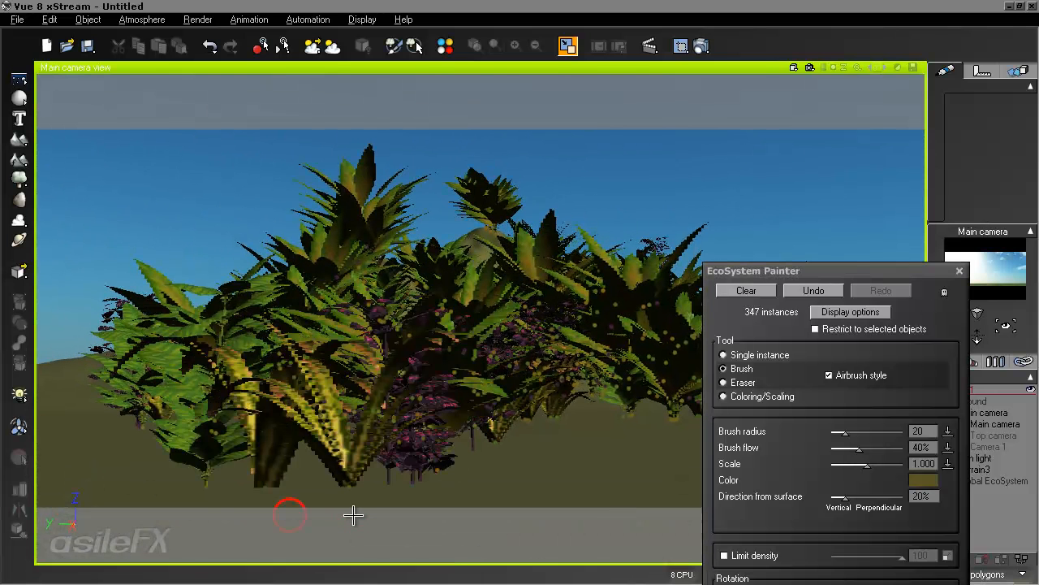
Clear all painted plants and brush a sparse new set over the peak, slope and foreground.
left_click(758, 291)
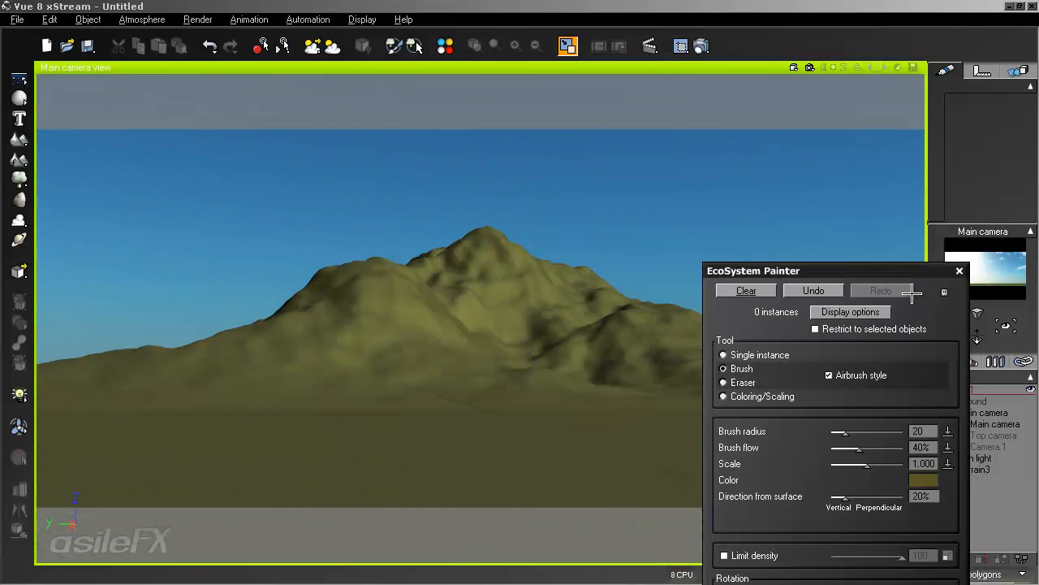
mouse_move(908, 270)
left_mouse_down()
mouse_move(822, 104)
mouse_move(845, 3)
left_mouse_up()
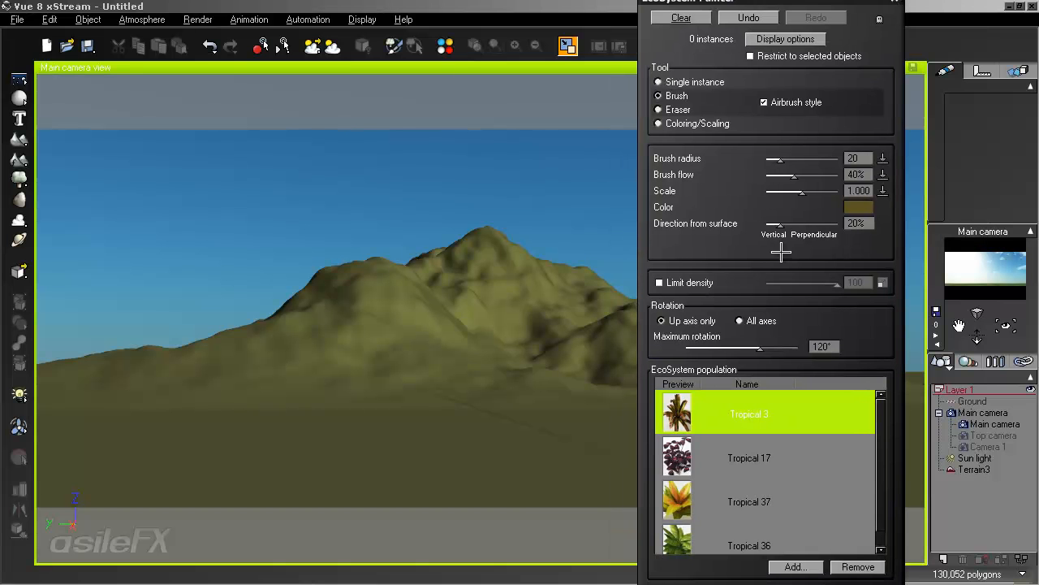
left_click_drag(498, 276, 498, 280)
left_click_drag(1009, 327, 957, 316)
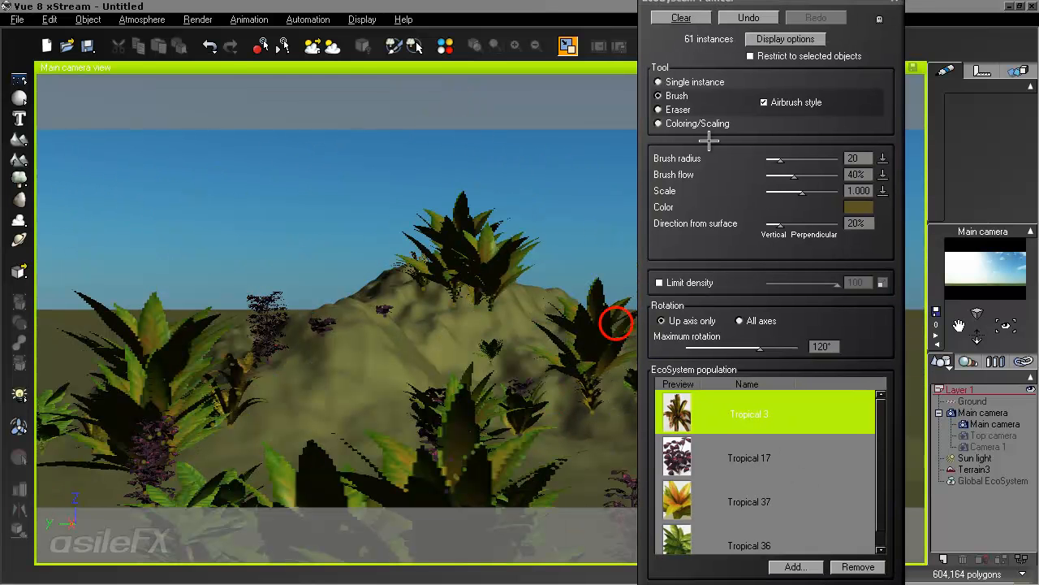
Switch the painter to the Eraser tool and erase some plants around the terrain's peak.
left_click(681, 109)
mouse_move(414, 272)
left_mouse_down()
mouse_move(484, 332)
mouse_move(529, 336)
left_mouse_up()
left_click_drag(592, 401, 479, 356)
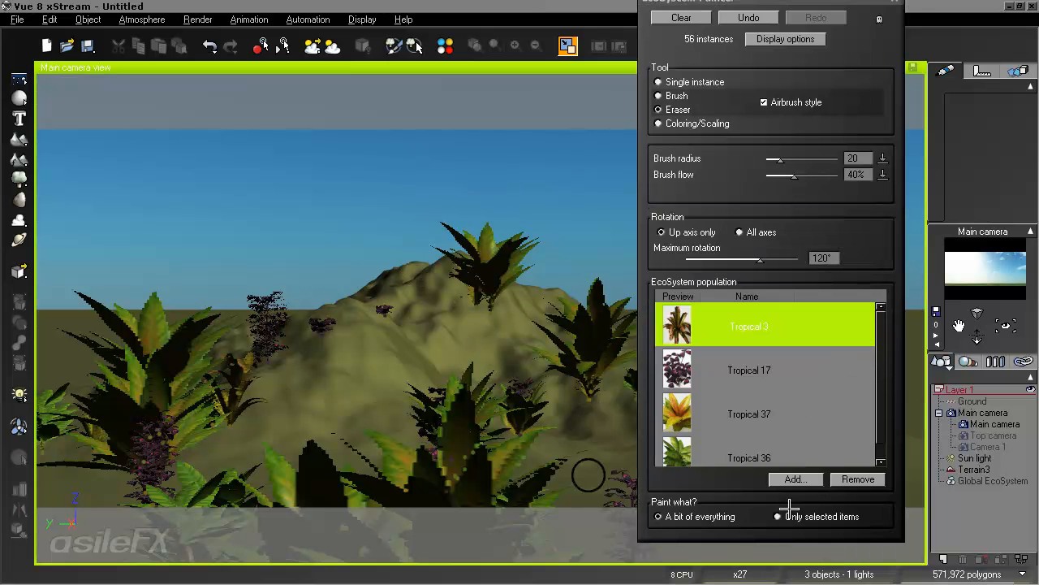
Limit the eraser to only the selected Tropical 17 item and erase its plants from the slope and foreground.
left_click(771, 375)
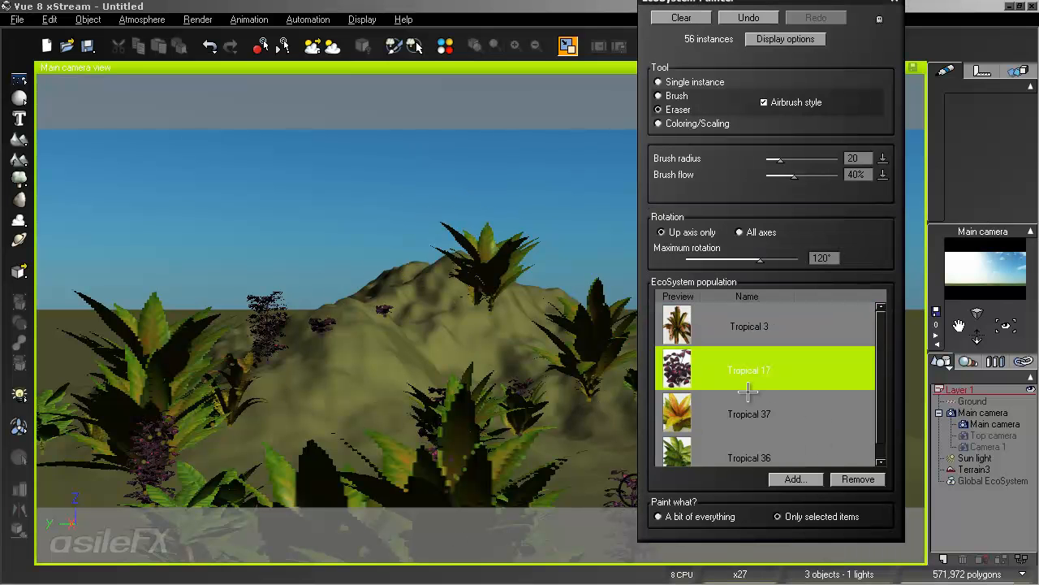
mouse_move(262, 347)
left_mouse_down()
mouse_move(315, 323)
mouse_move(92, 501)
mouse_move(203, 509)
left_mouse_up()
mouse_move(578, 508)
left_mouse_down()
mouse_move(622, 493)
mouse_move(580, 410)
mouse_move(477, 412)
mouse_move(609, 536)
left_mouse_up()
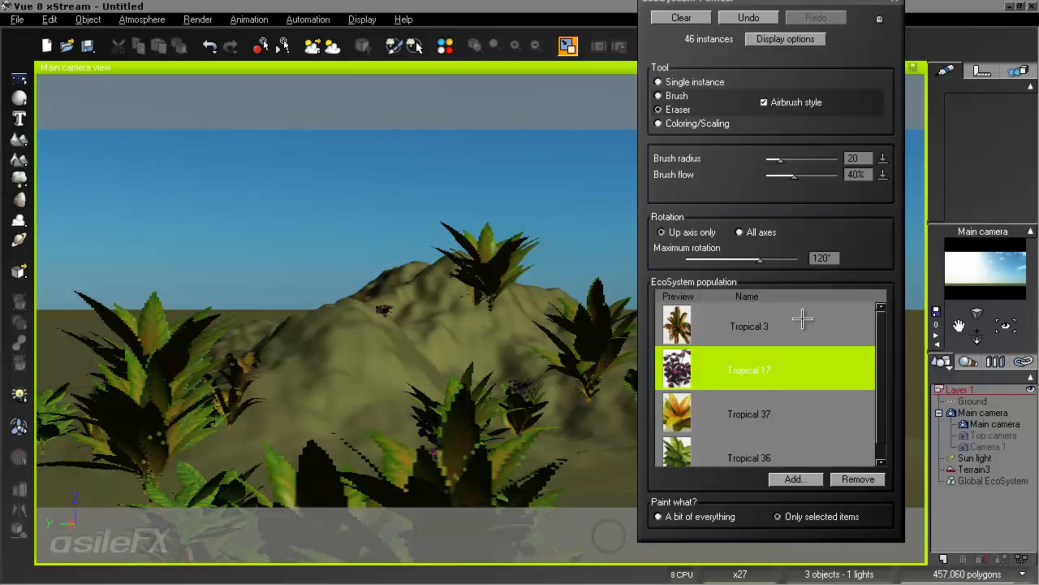
Brush Tropical 17 over the slope with a radius of 69 and all-axes rotation, raising the maximum rotation to 168°.
left_click_drag(777, 157, 798, 159)
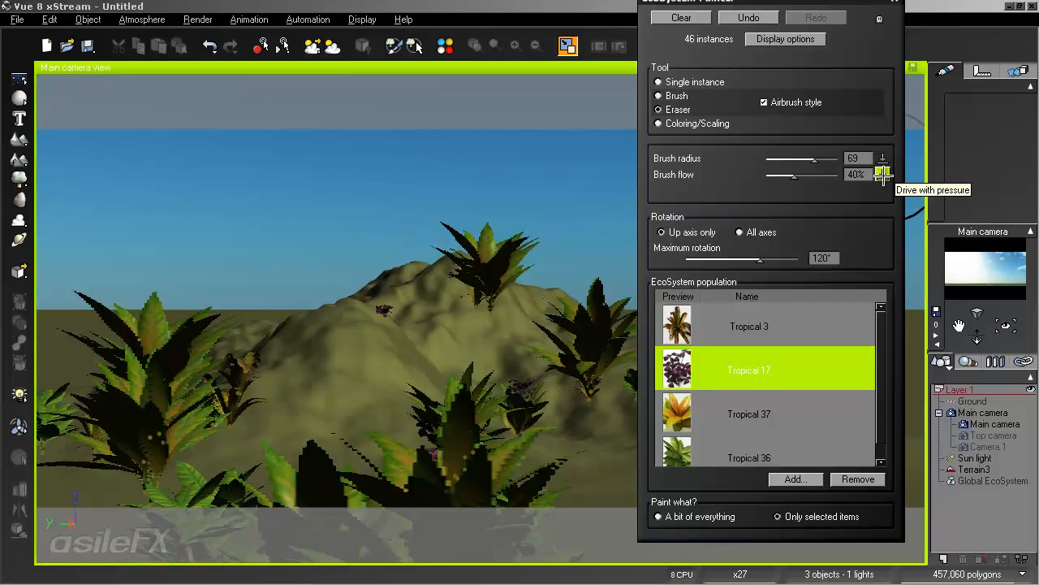
left_click(677, 95)
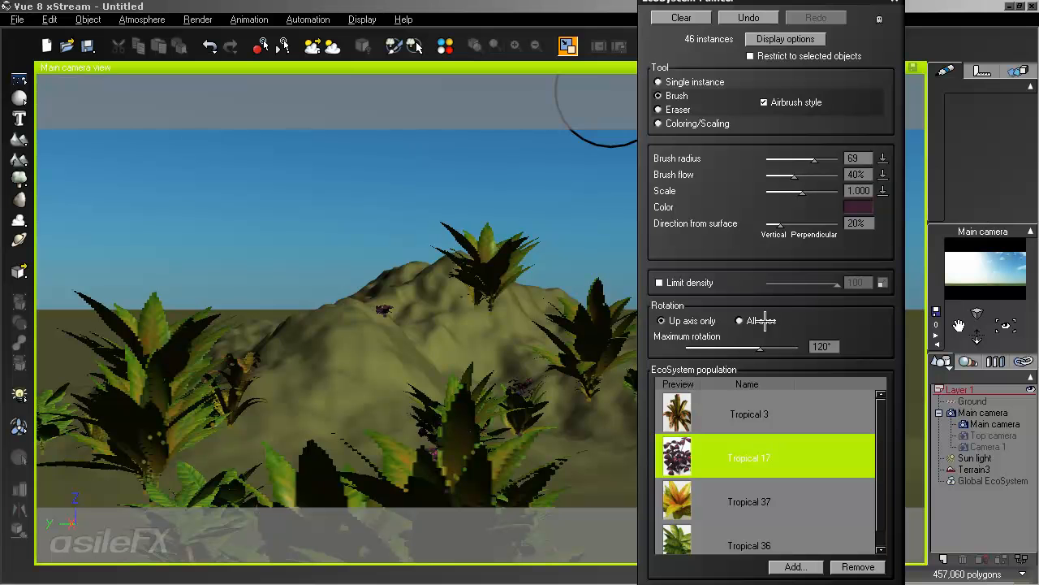
mouse_move(495, 357)
left_mouse_down()
mouse_move(259, 325)
mouse_move(360, 446)
left_mouse_up()
left_click_drag(592, 336, 585, 494)
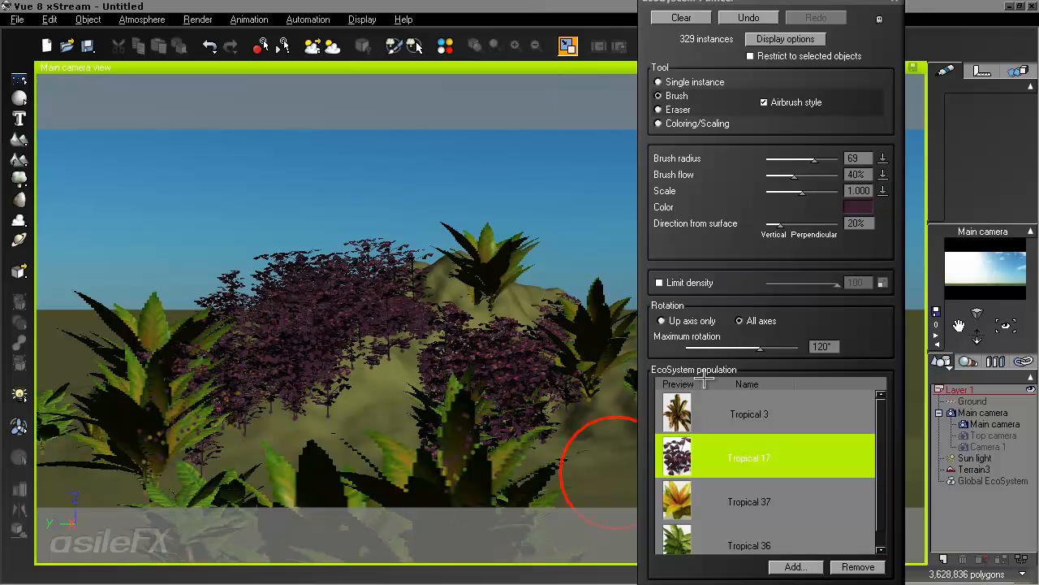
left_click_drag(745, 347, 792, 347)
mouse_move(560, 349)
left_mouse_down()
mouse_move(476, 273)
mouse_move(290, 430)
mouse_move(64, 389)
left_mouse_up()
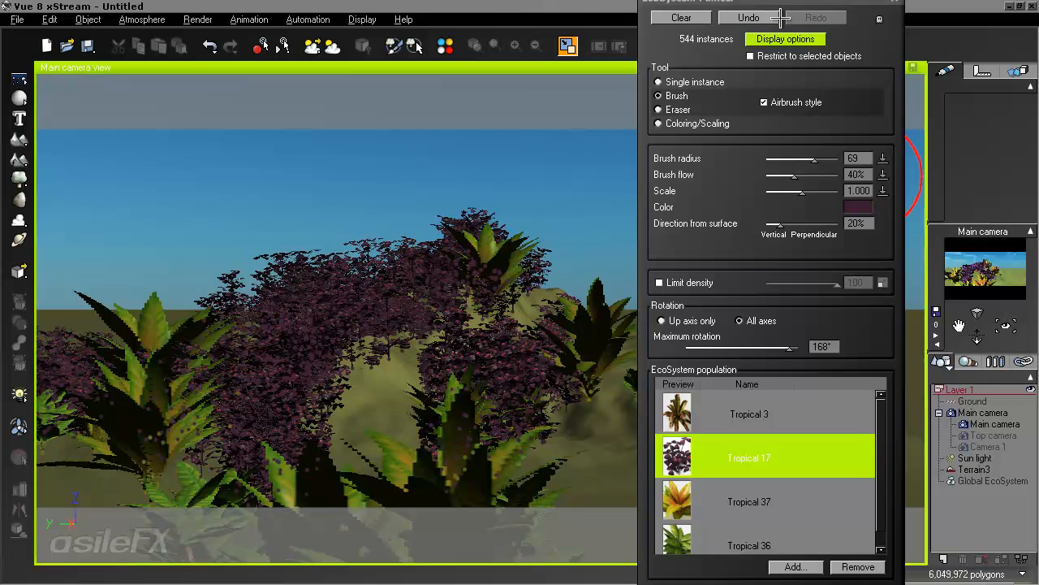
Run a quick render of the main camera view to check the painted plants, and stop it partway.
left_click_drag(758, 2, 808, 166)
left_click(824, 68)
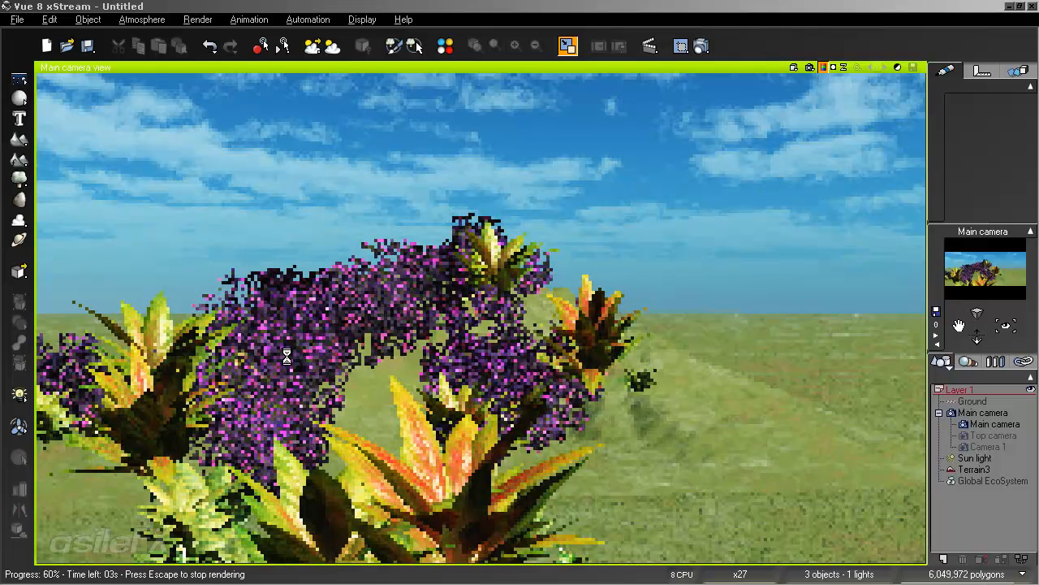
key("Escape")
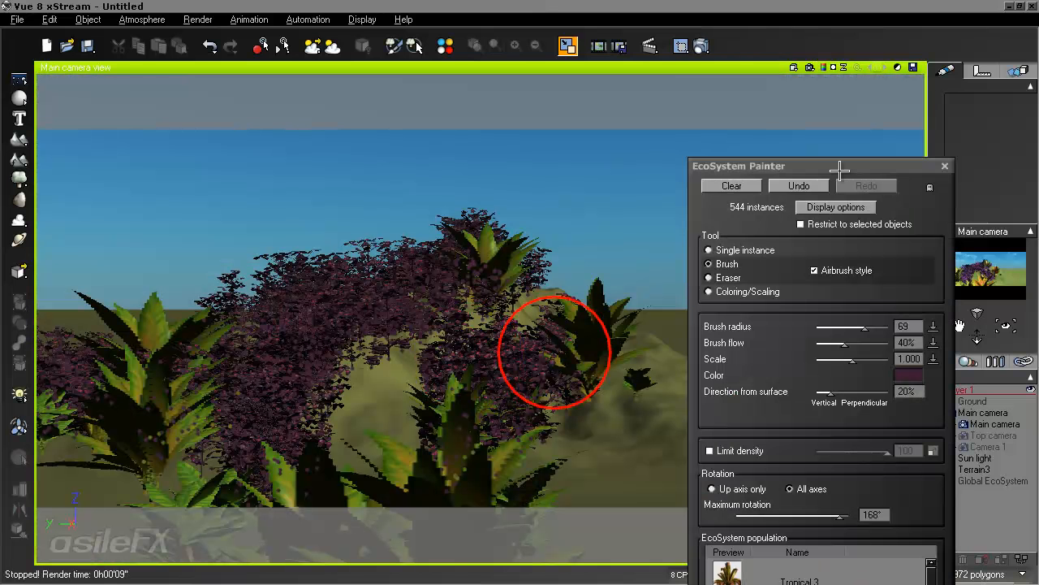
Set rotation to up axis only, pick a dark green brush color and paint Tropical 17 across the lower slope.
left_click_drag(838, 167, 832, 36)
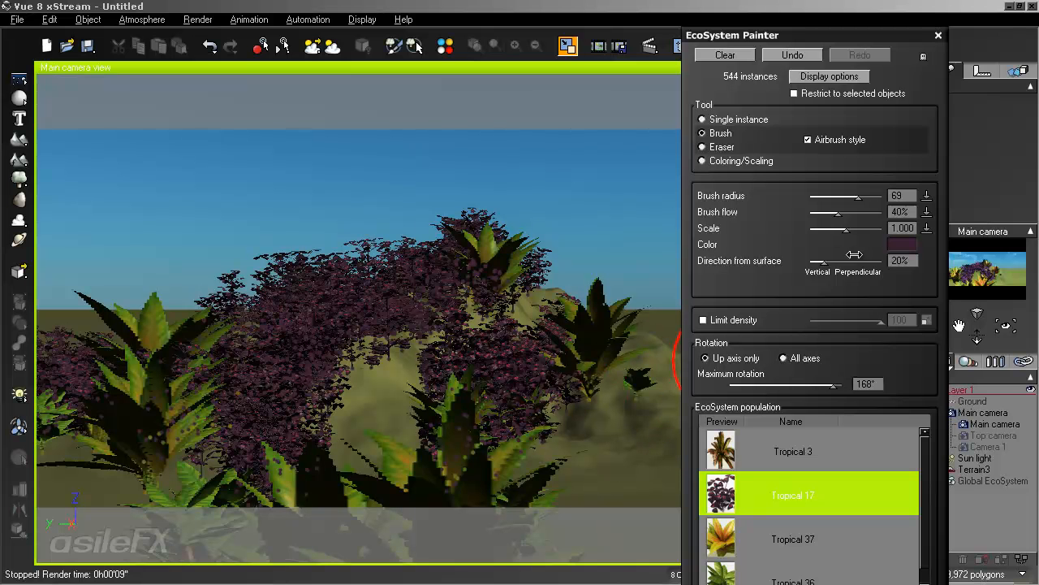
left_click(903, 243)
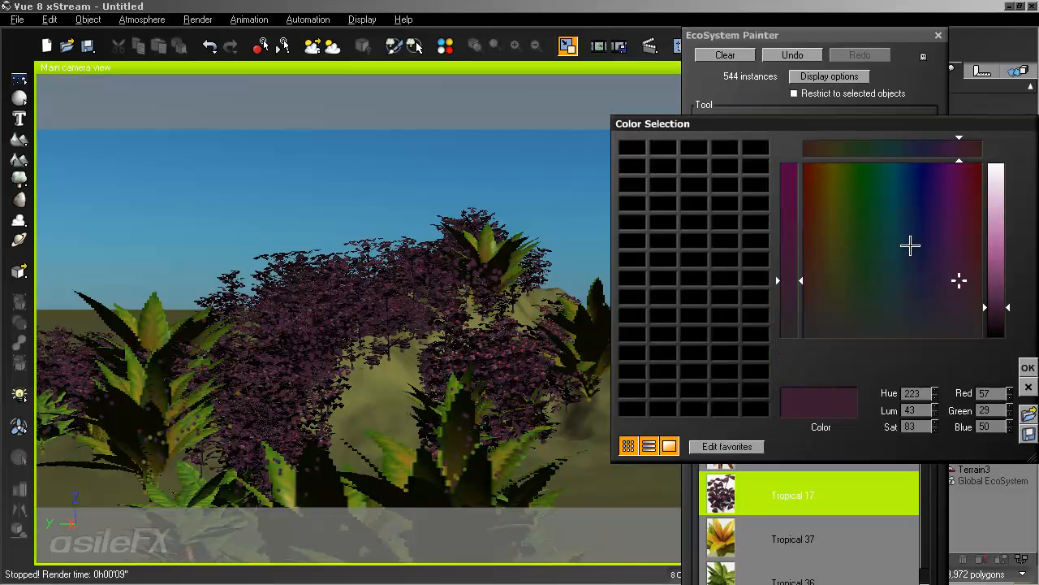
left_click(843, 198)
left_click(1028, 369)
mouse_move(492, 415)
left_mouse_down()
mouse_move(594, 502)
mouse_move(584, 413)
mouse_move(308, 376)
mouse_move(325, 414)
mouse_move(84, 404)
mouse_move(548, 418)
left_mouse_up()
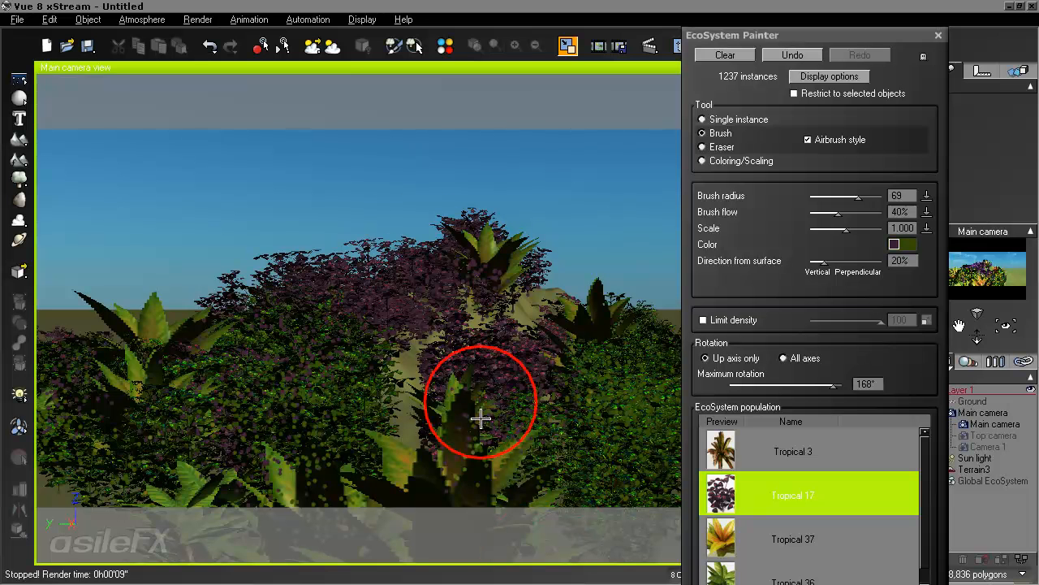
Switch to the Coloring/Scaling tool and tint the Tropical 17 plants red with coloring 30 and scaling 1.200.
left_click(735, 147)
left_click(740, 161)
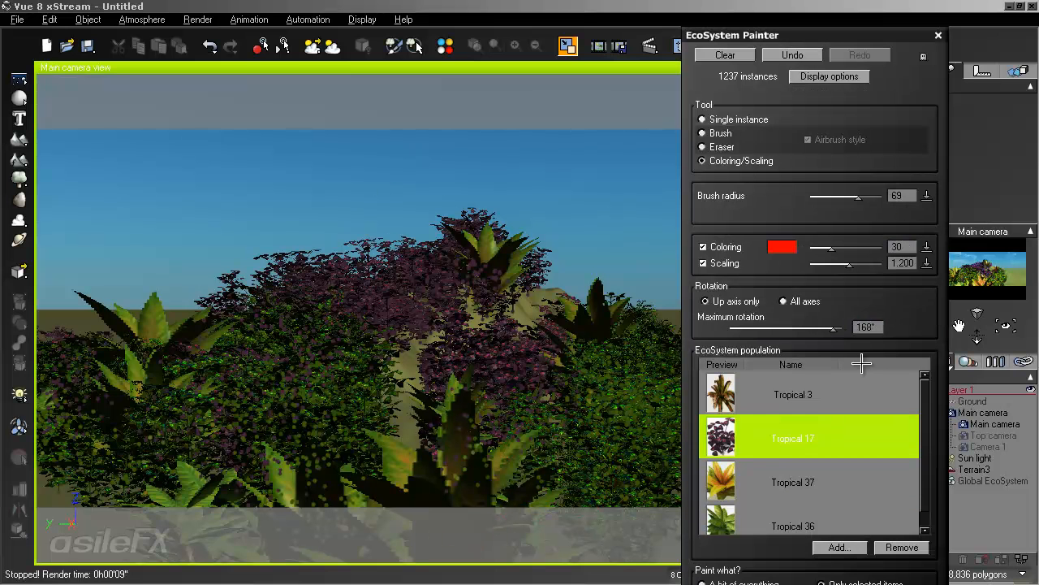
mouse_move(411, 376)
left_mouse_down()
mouse_move(418, 488)
mouse_move(376, 325)
mouse_move(561, 341)
left_mouse_up()
mouse_move(595, 418)
left_mouse_down()
mouse_move(641, 455)
mouse_move(246, 414)
mouse_move(212, 423)
mouse_move(394, 430)
mouse_move(290, 536)
mouse_move(701, 570)
mouse_move(609, 286)
mouse_move(487, 232)
mouse_move(531, 367)
left_mouse_up()
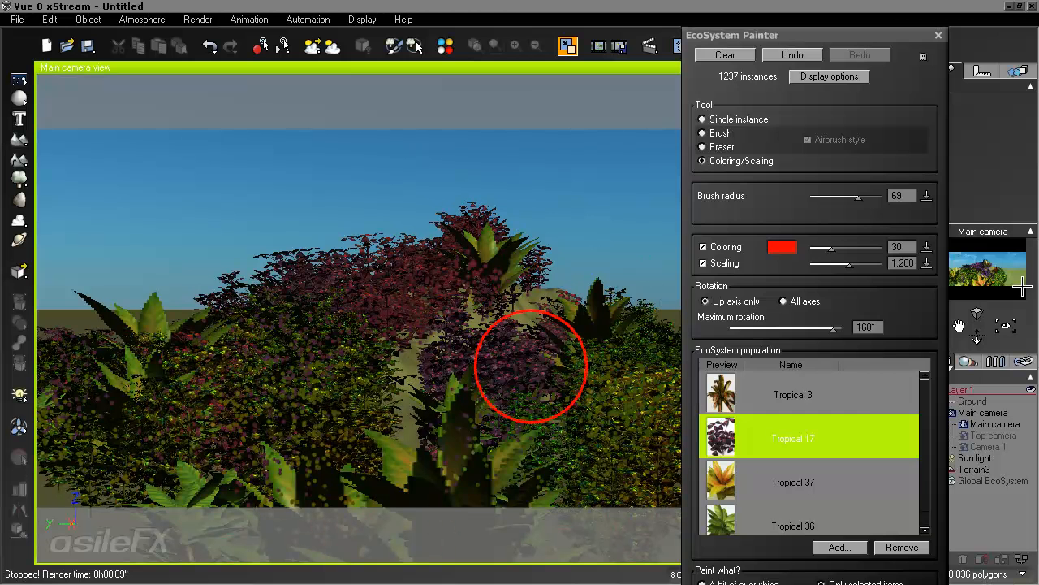
Change the tint color to yellow (226, 218, 28) and recolor the upper Tropical 17 plants, turning scaling off partway.
left_click(783, 247)
left_click(768, 208)
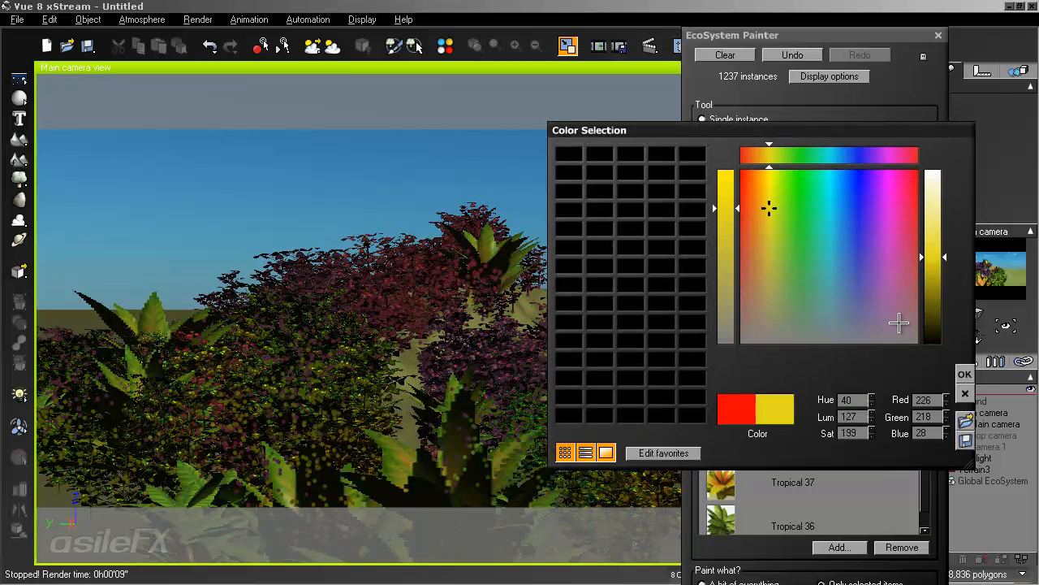
left_click(965, 374)
mouse_move(478, 314)
left_mouse_down()
mouse_move(363, 303)
mouse_move(420, 325)
mouse_move(480, 302)
mouse_move(527, 332)
mouse_move(451, 378)
mouse_move(496, 426)
mouse_move(398, 359)
left_mouse_up()
left_click(715, 263)
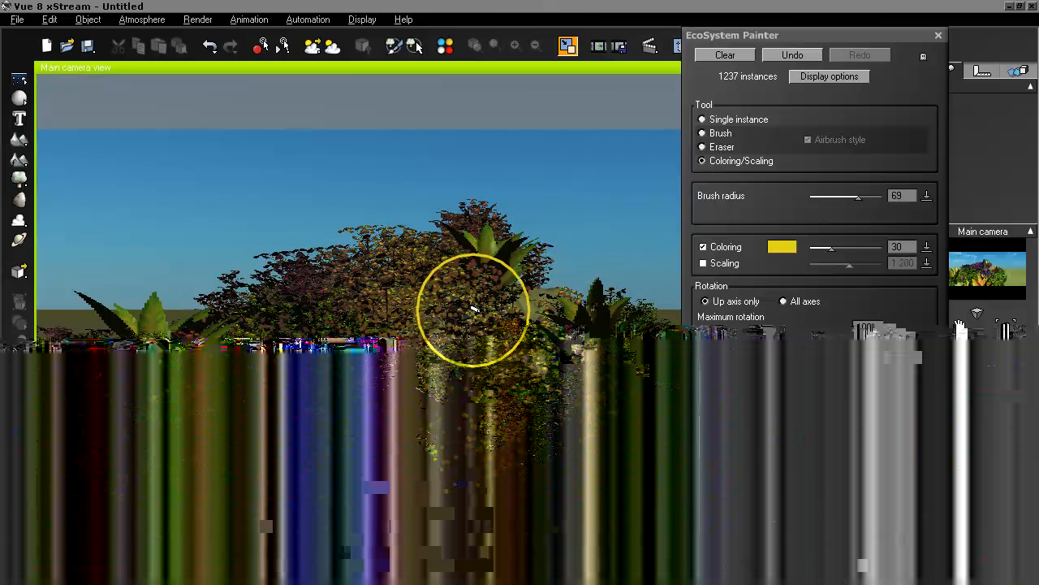
left_click_drag(473, 310, 581, 317)
Turn off coloring and enable scaling at 1.200 for the Coloring/Scaling tool.
left_click(703, 247)
left_click(704, 263)
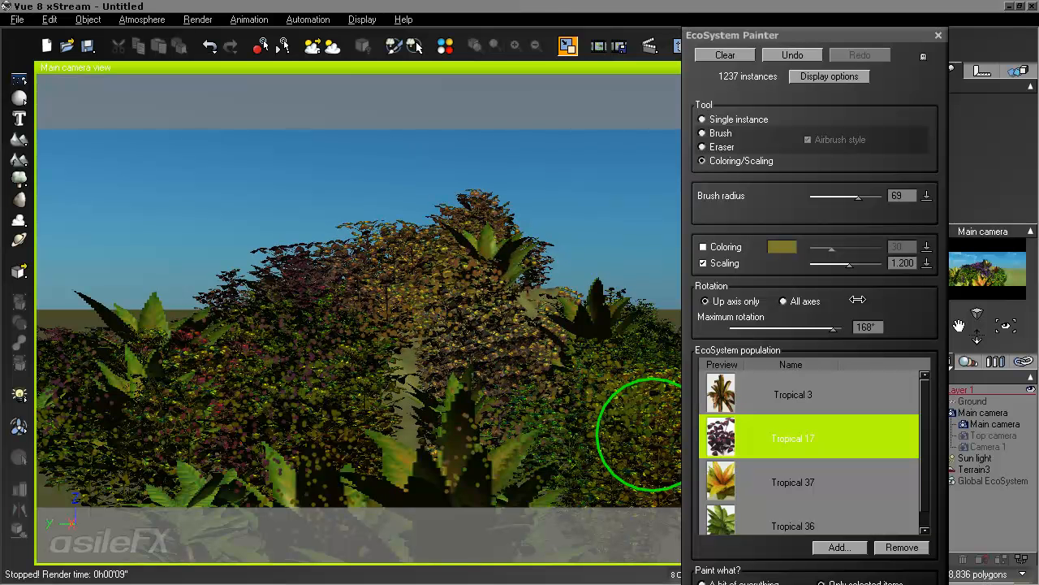
Shrink the painted plants across the hill with scaling set to 0.173, switching the painting scope to a bit of everything.
left_click_drag(850, 265, 825, 264)
mouse_move(488, 328)
left_mouse_down()
mouse_move(531, 420)
mouse_move(605, 476)
mouse_move(429, 284)
mouse_move(449, 262)
mouse_move(277, 424)
mouse_move(191, 390)
mouse_move(373, 449)
mouse_move(216, 425)
mouse_move(57, 430)
mouse_move(173, 418)
mouse_move(131, 344)
left_mouse_up()
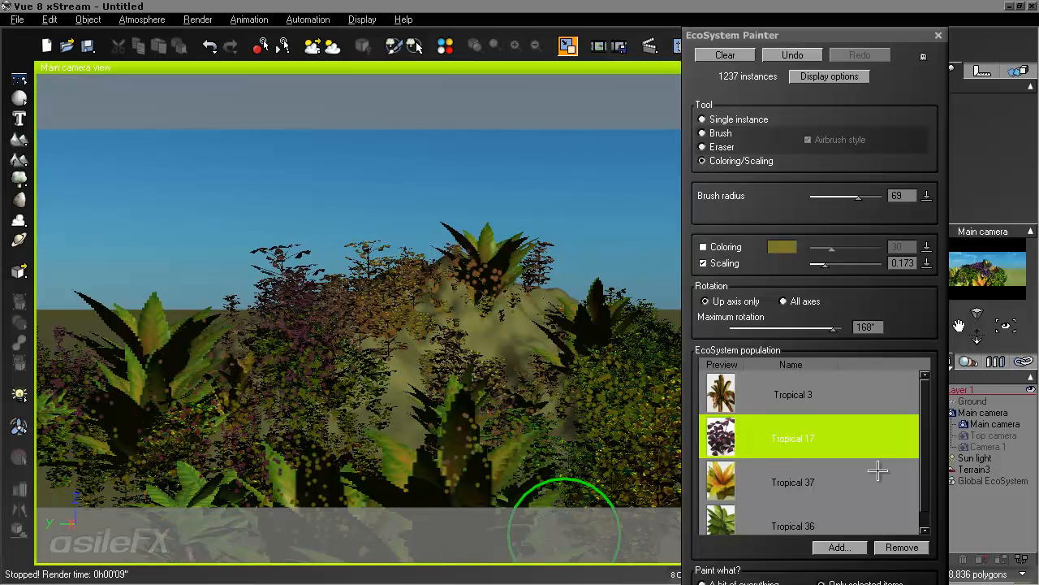
left_click_drag(762, 571, 765, 552)
left_click(710, 564)
mouse_move(497, 325)
left_mouse_down()
mouse_move(304, 438)
mouse_move(192, 387)
mouse_move(149, 401)
mouse_move(141, 560)
left_mouse_up()
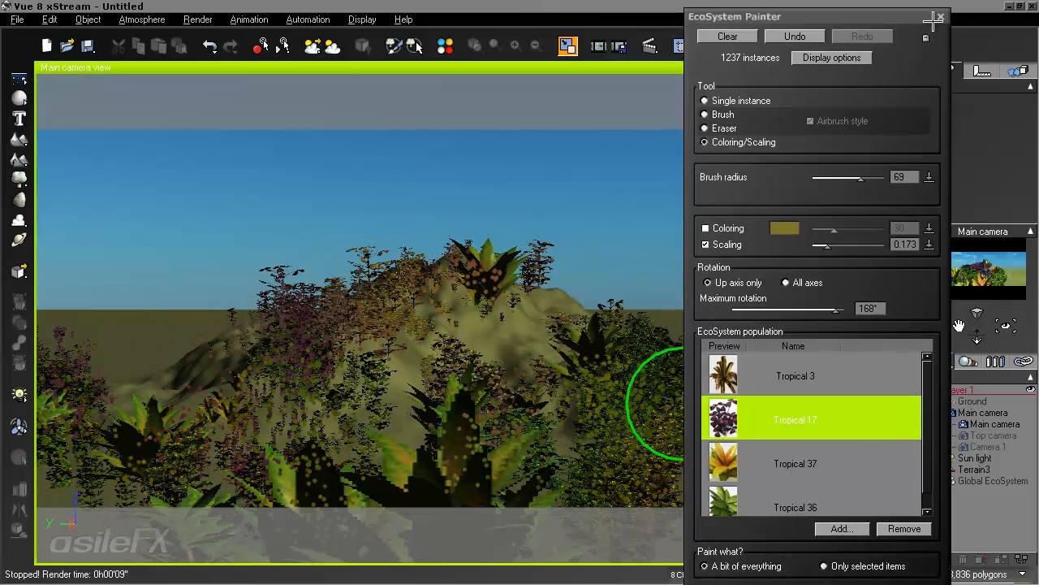
Check the EcoSystem display options, then clear all painted instances from the hill.
left_click(828, 58)
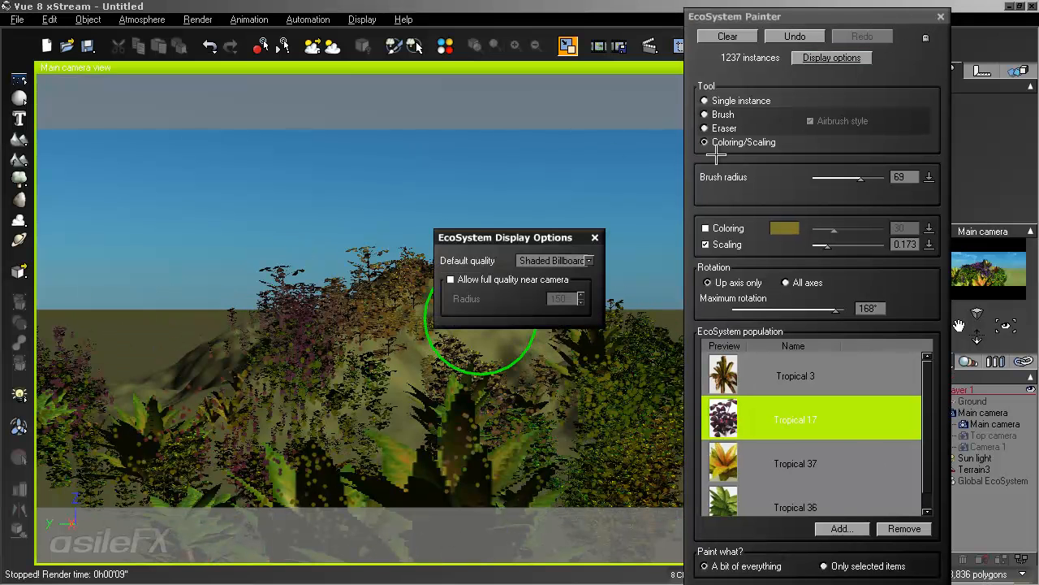
left_click_drag(511, 233, 611, 179)
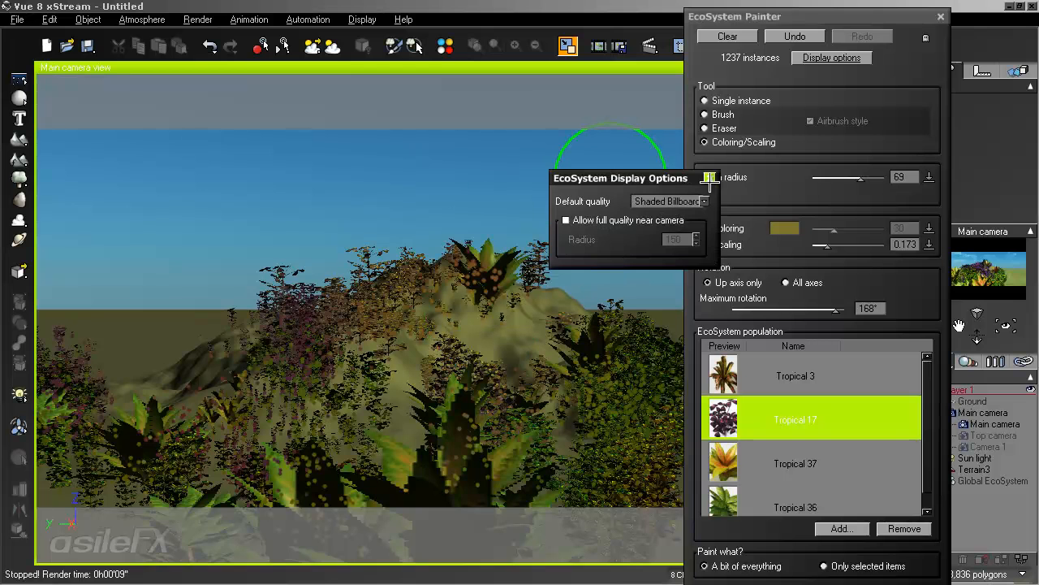
left_click(710, 178)
left_click(727, 36)
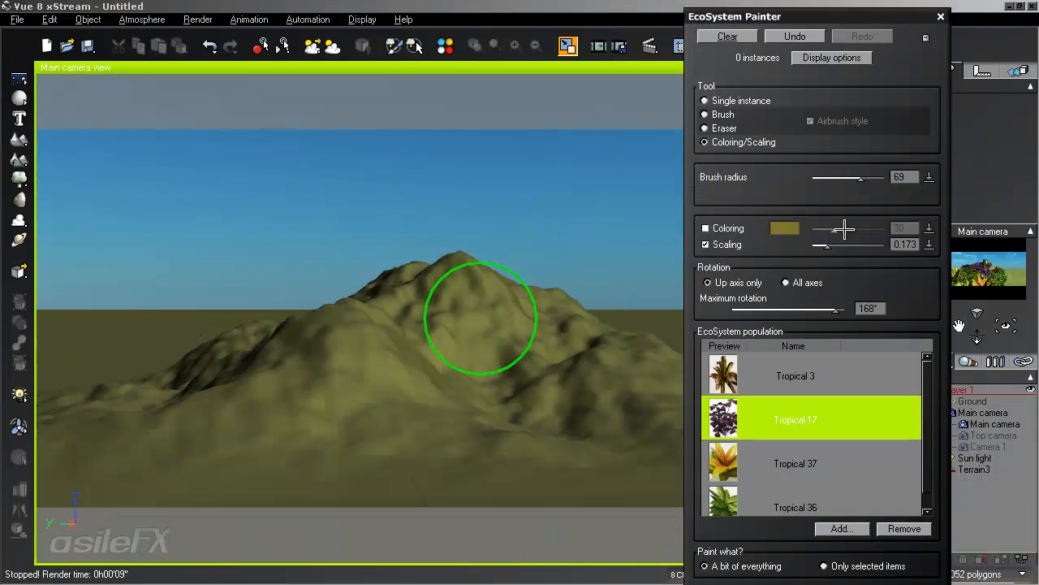
Paint a trial patch of plants on the near left slope with the Brush tool and clear it.
left_click(722, 114)
left_click_drag(220, 441, 317, 406)
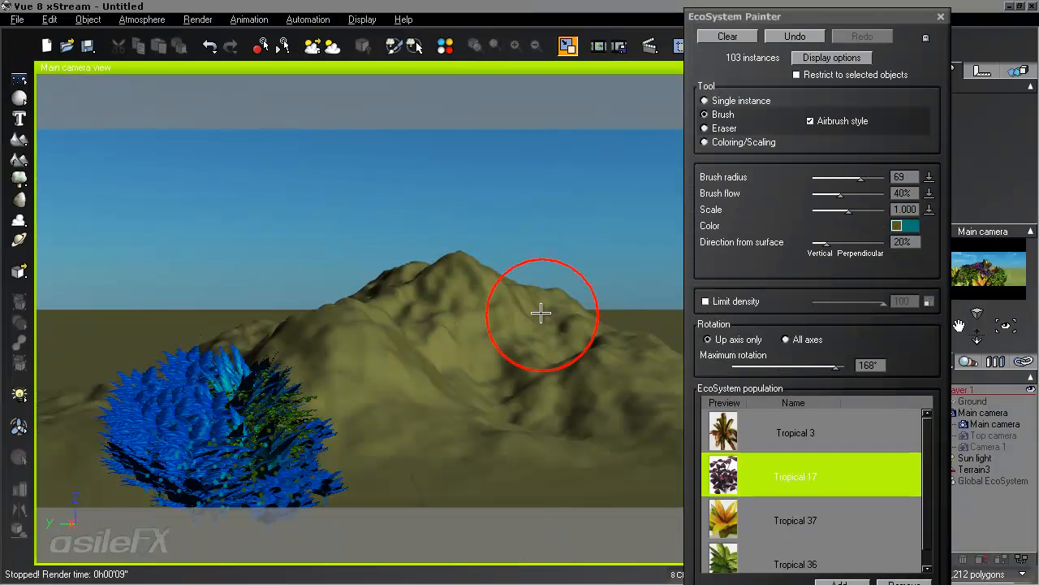
left_click(726, 37)
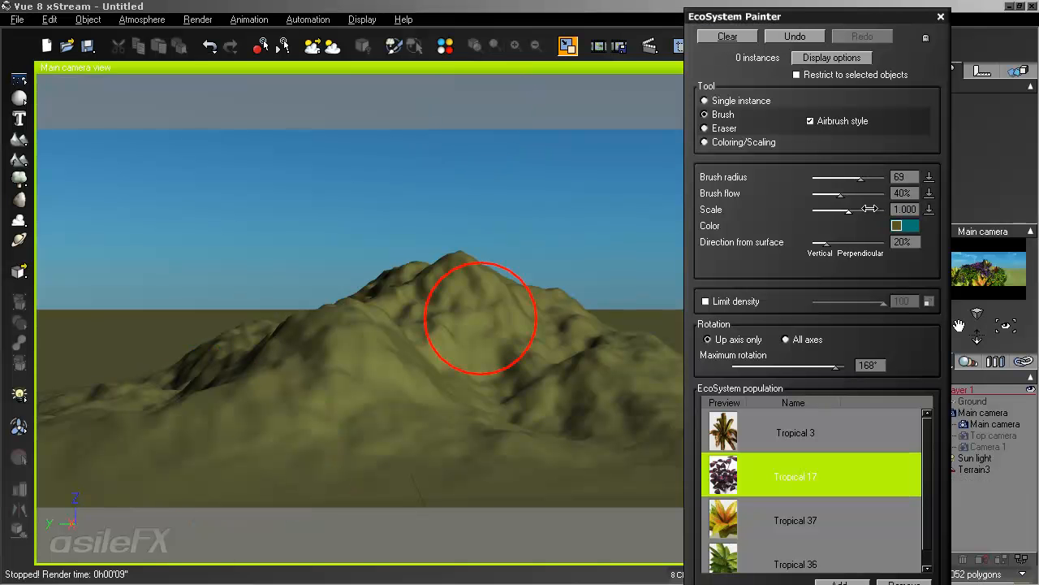
Set the brush flow to 10%, reset the brush color and paint a sparse row of plants along the hill's foot.
left_click_drag(852, 196, 840, 196)
right_click(896, 225)
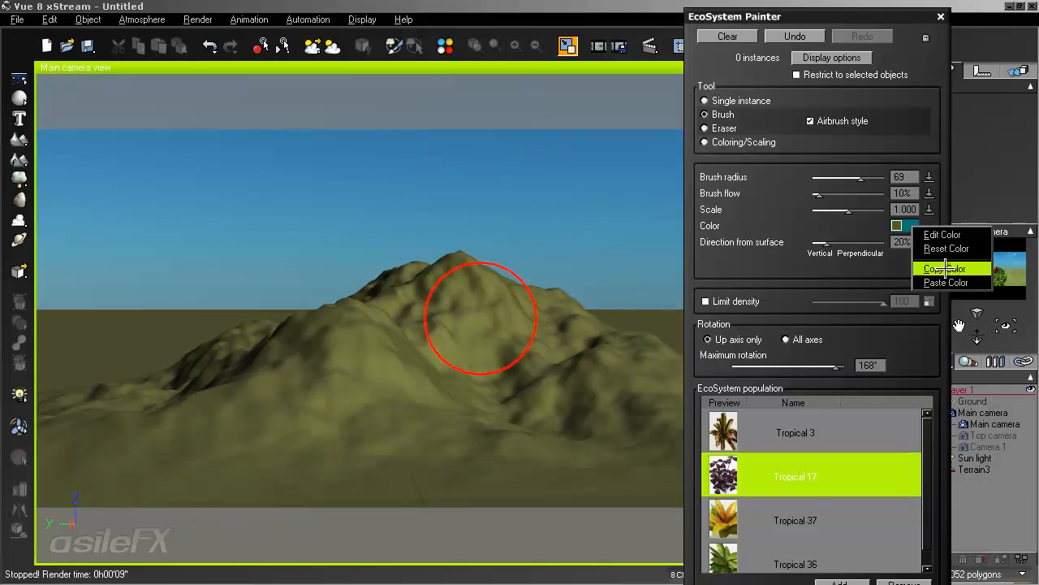
left_click(942, 246)
left_click_drag(88, 406, 661, 452)
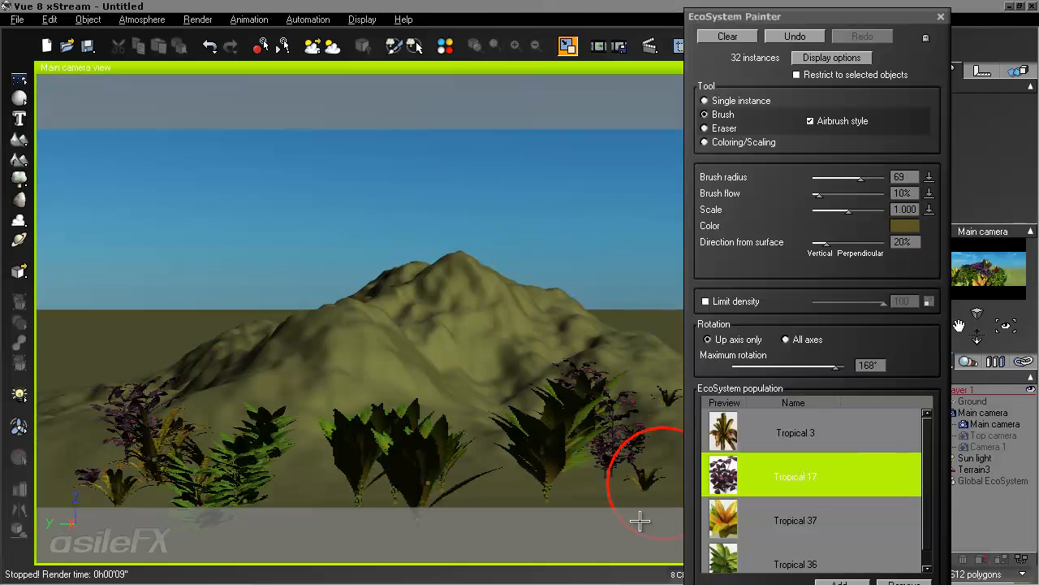
Allow full quality near the camera in the EcoSystem display options.
left_click(831, 58)
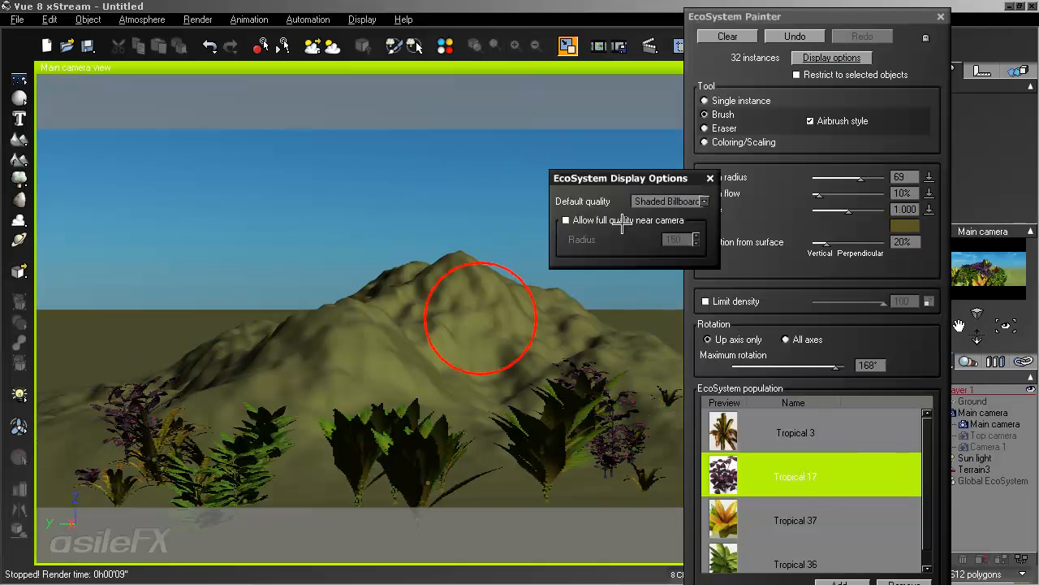
left_click(622, 220)
left_click(710, 178)
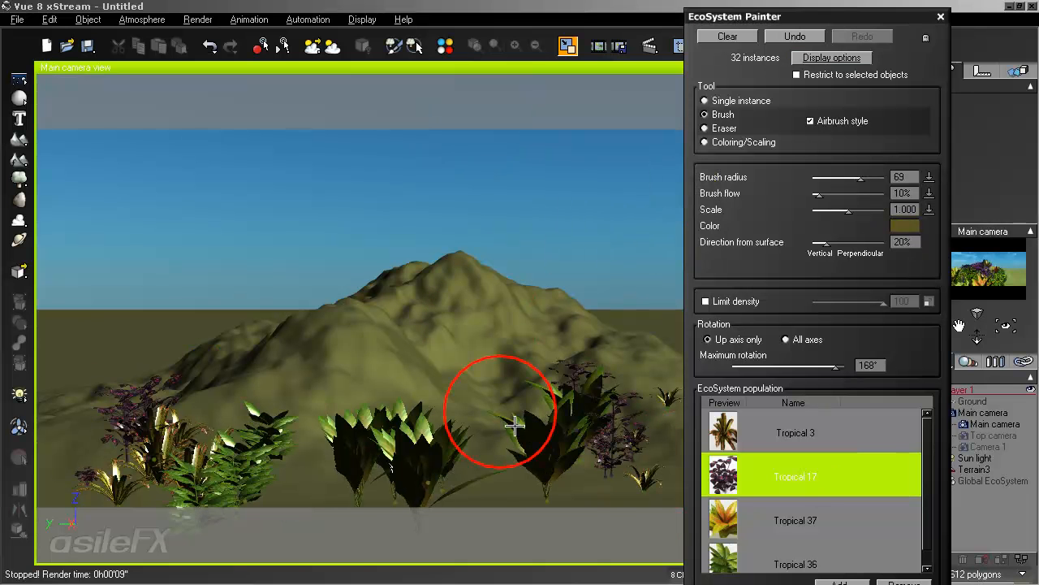
Clear the sparse row of painted plants and close the EcoSystem Painter.
right_click_drag(519, 403, 525, 373)
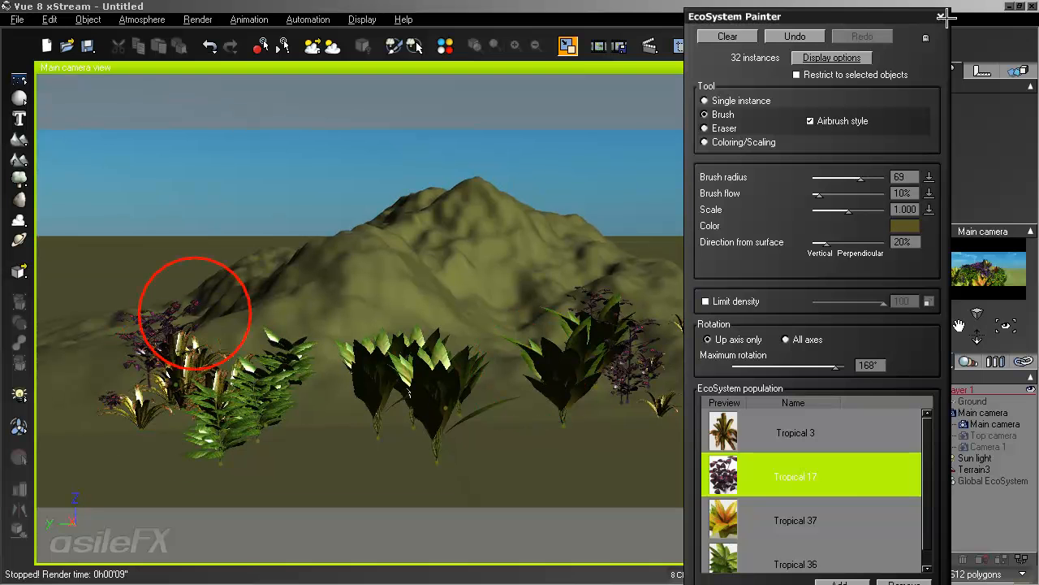
left_click(728, 36)
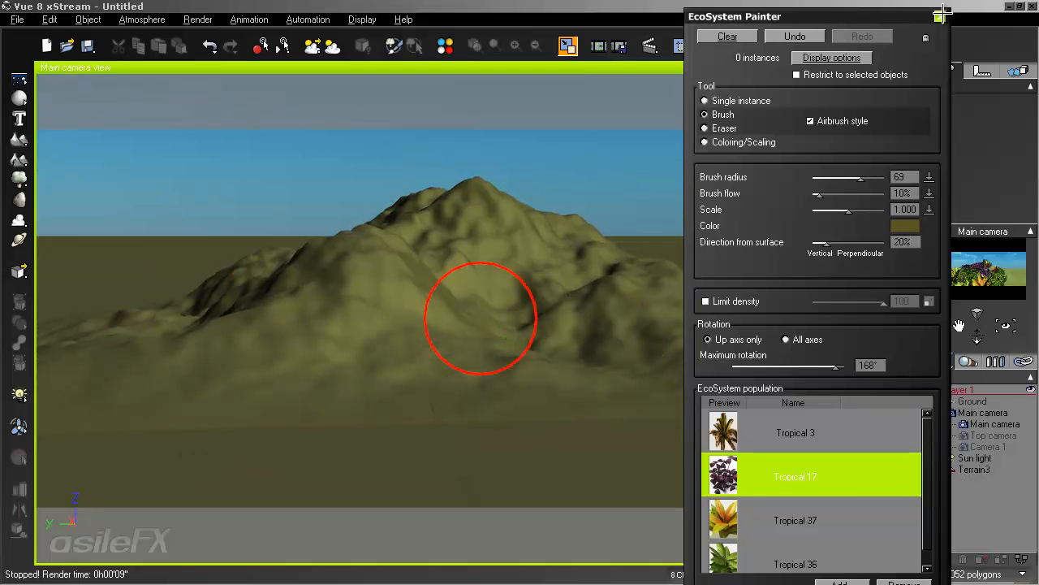
left_click(941, 16)
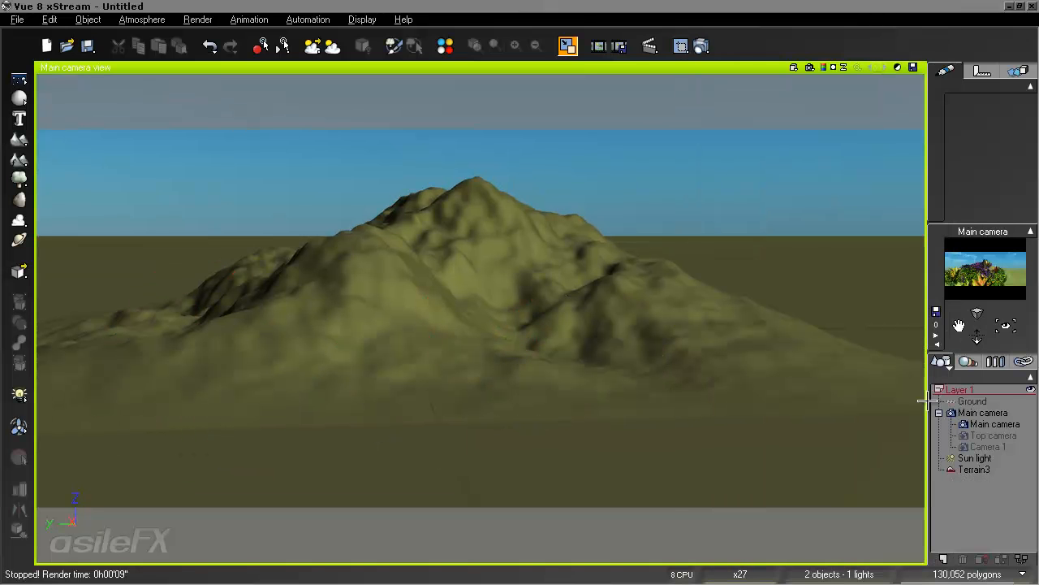
Change the type of Terrain3's grass material to EcoSystem and accept the material.
double_click(975, 470)
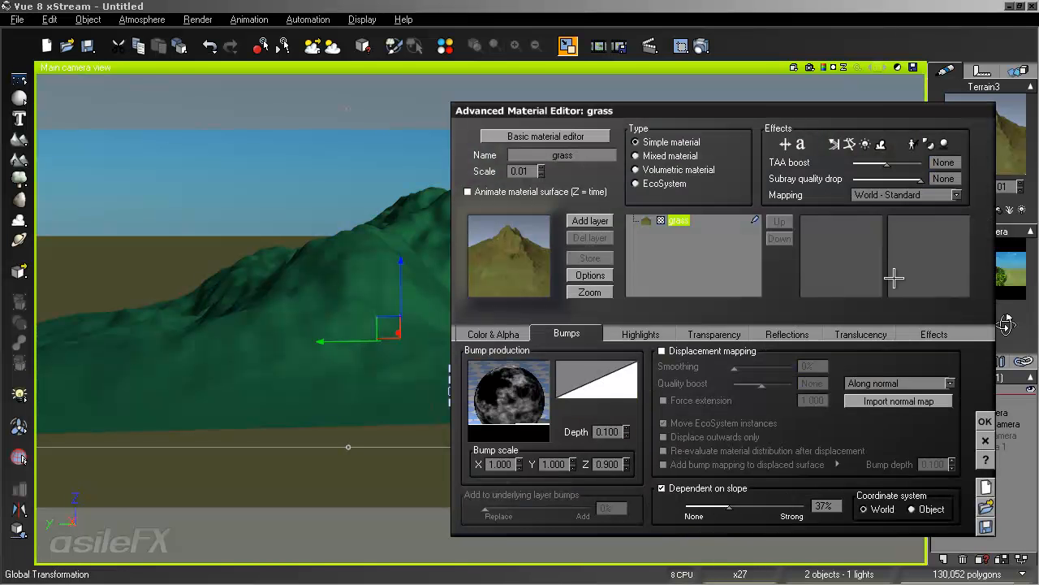
left_click(495, 334)
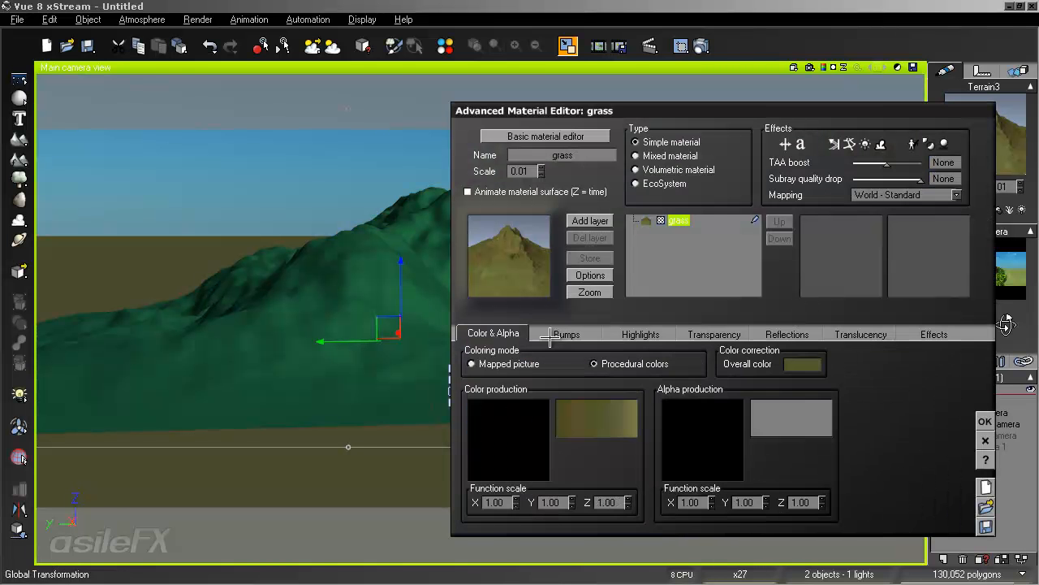
left_click(659, 183)
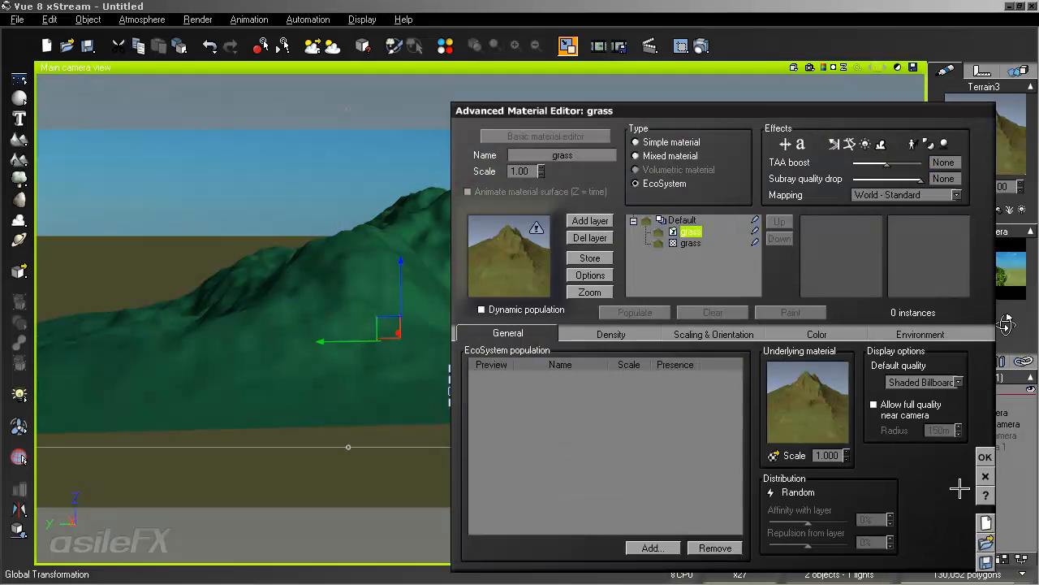
left_click(985, 457)
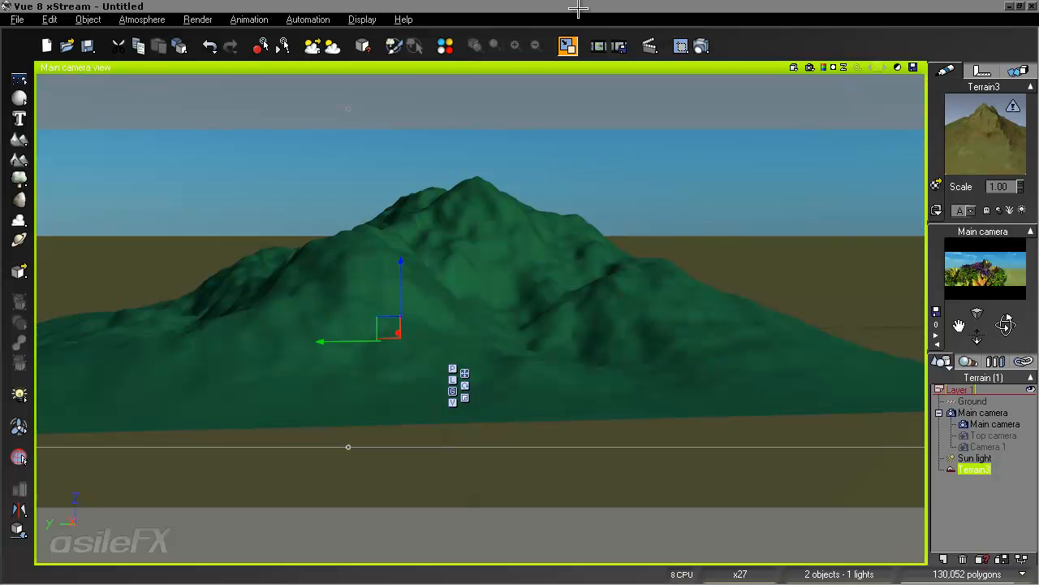
Paint clumps of mixed tropical plants along the front of Terrain3 with the EcoSystem Painter, then close the painter.
left_click(394, 45)
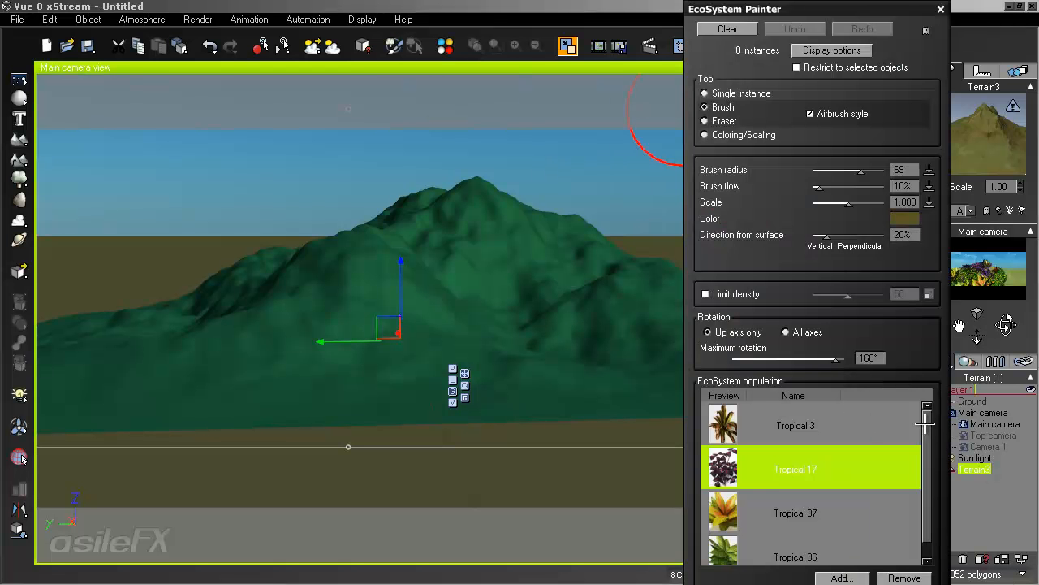
scroll(927, 442, "down", 1)
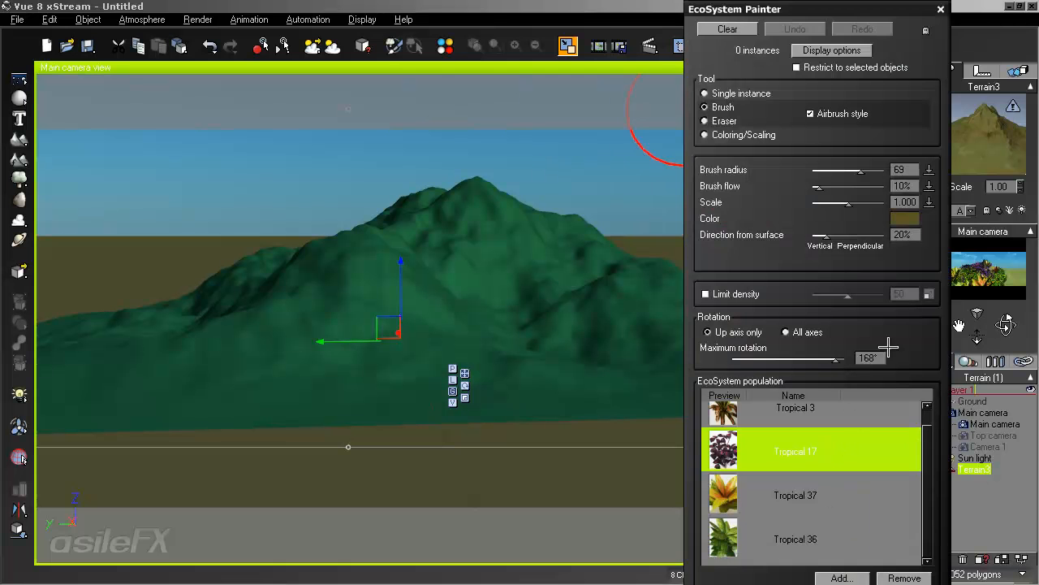
left_click_drag(896, 348, 898, 280)
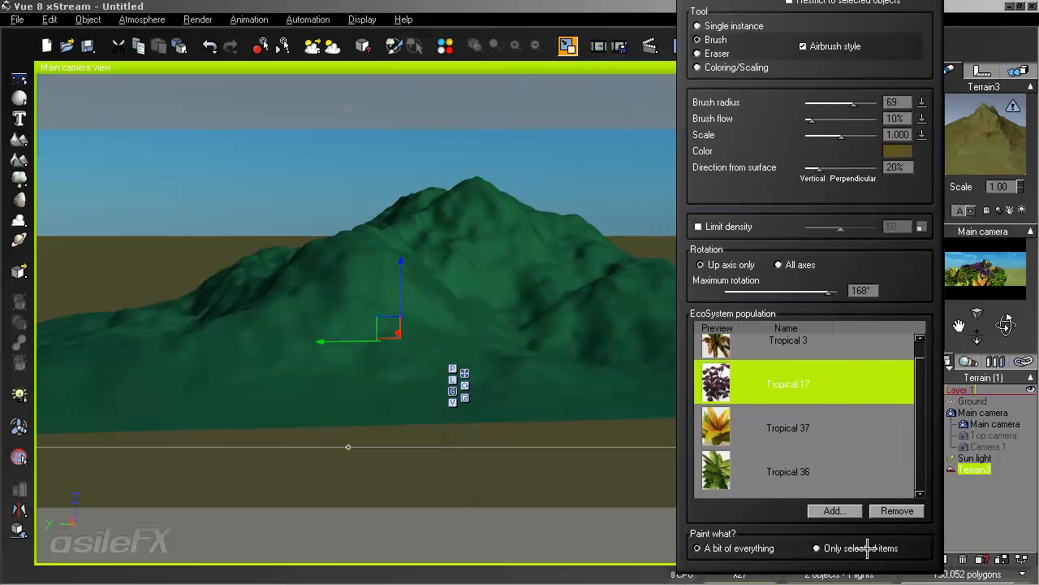
mouse_move(588, 297)
left_mouse_down()
mouse_move(301, 371)
mouse_move(92, 360)
mouse_move(666, 385)
left_mouse_up()
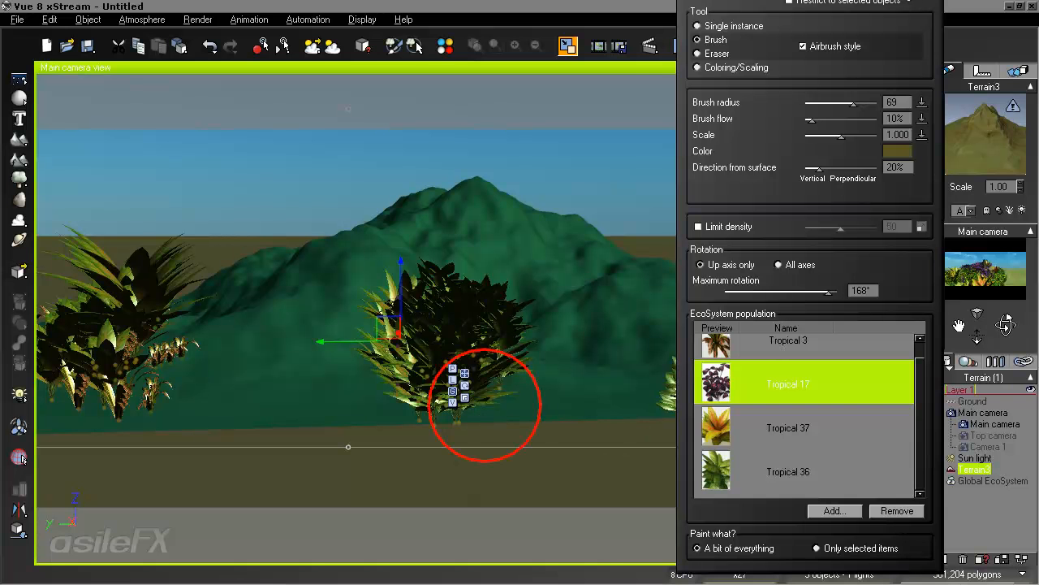
left_click_drag(681, 115, 653, 228)
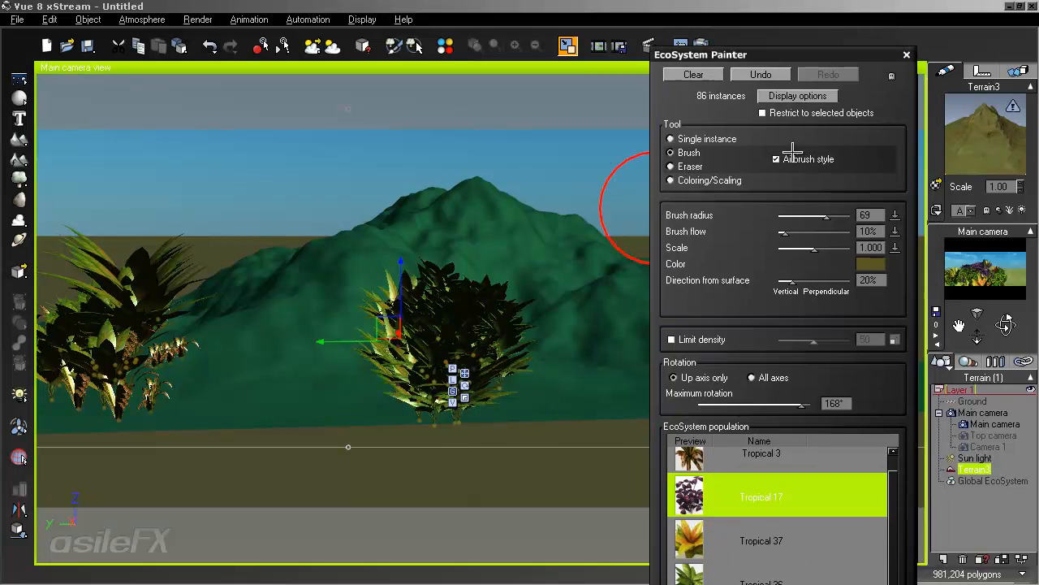
left_click(907, 55)
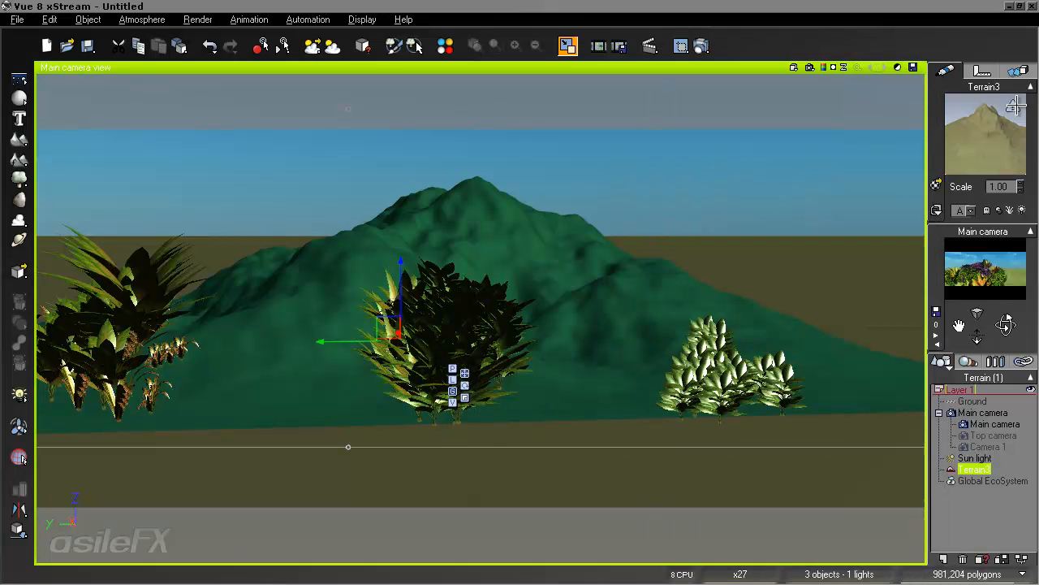
right_click(978, 130)
left_click(493, 4)
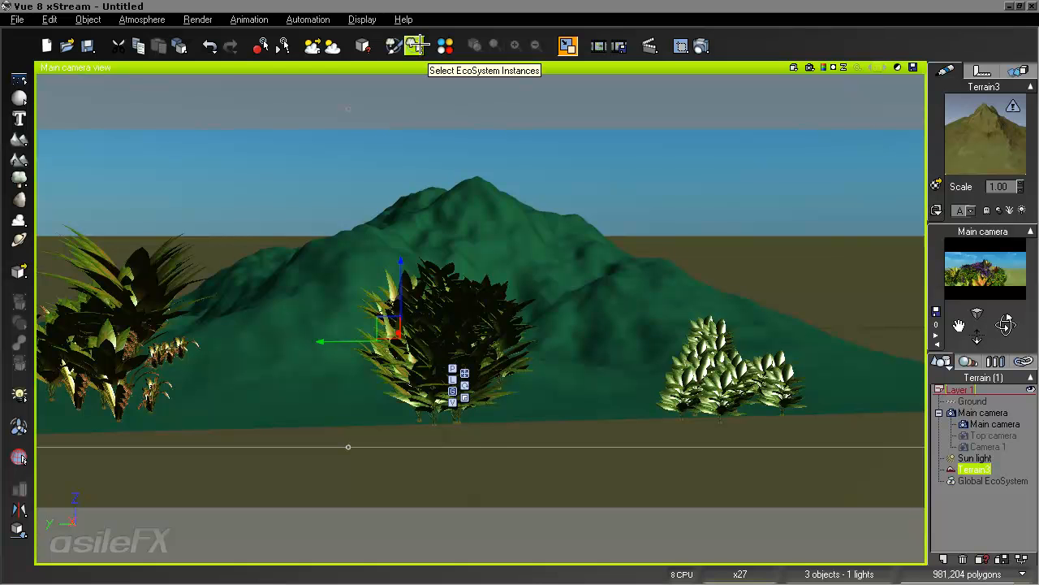
Select all painted instances with the EcoSystem Selector and review the options for moving instances or changing their types.
left_click(415, 45)
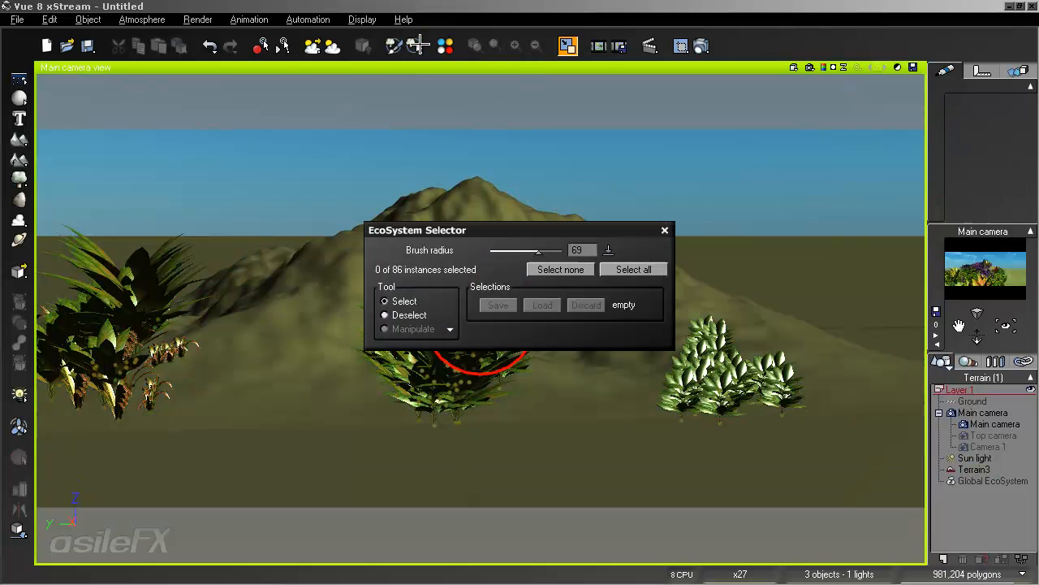
left_click(633, 273)
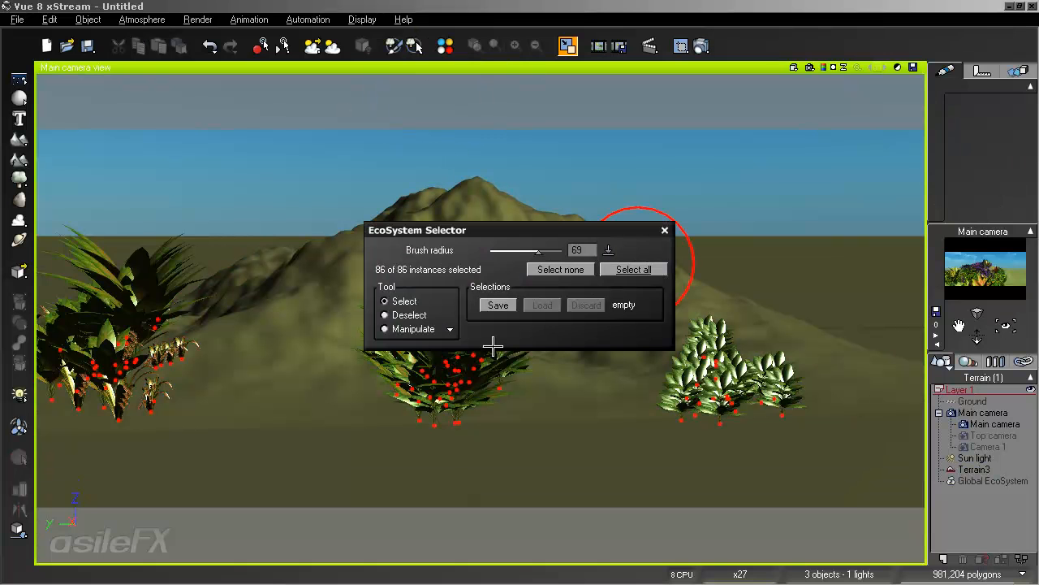
left_click(450, 329)
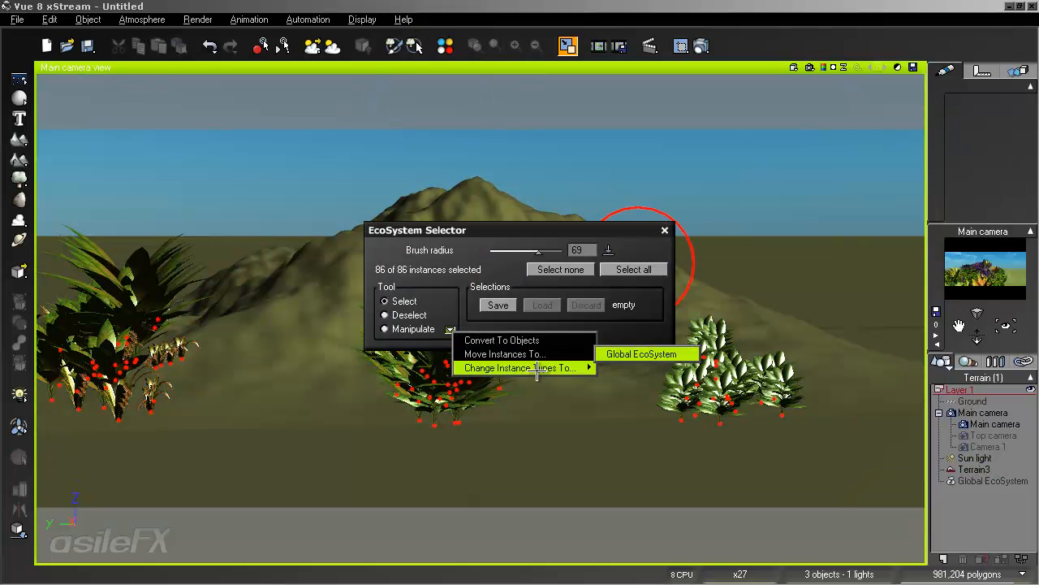
mouse_move(537, 372)
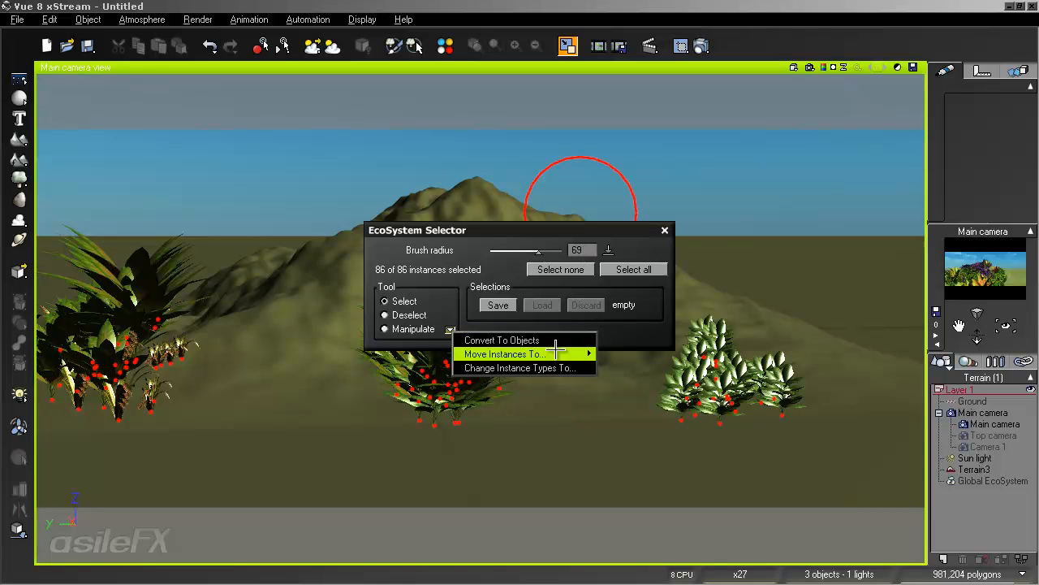
mouse_move(561, 349)
left_click(633, 232)
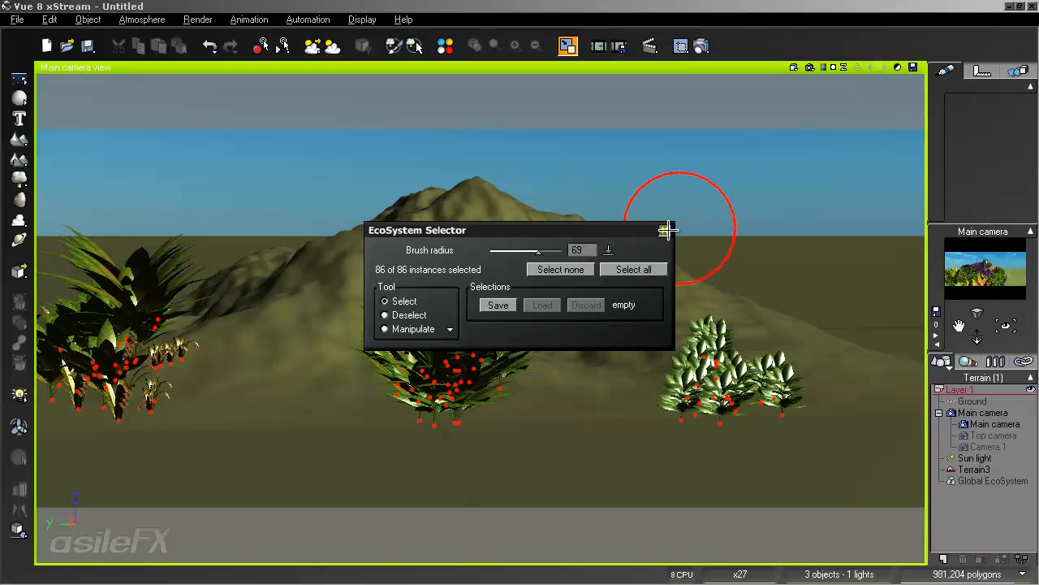
left_click(664, 229)
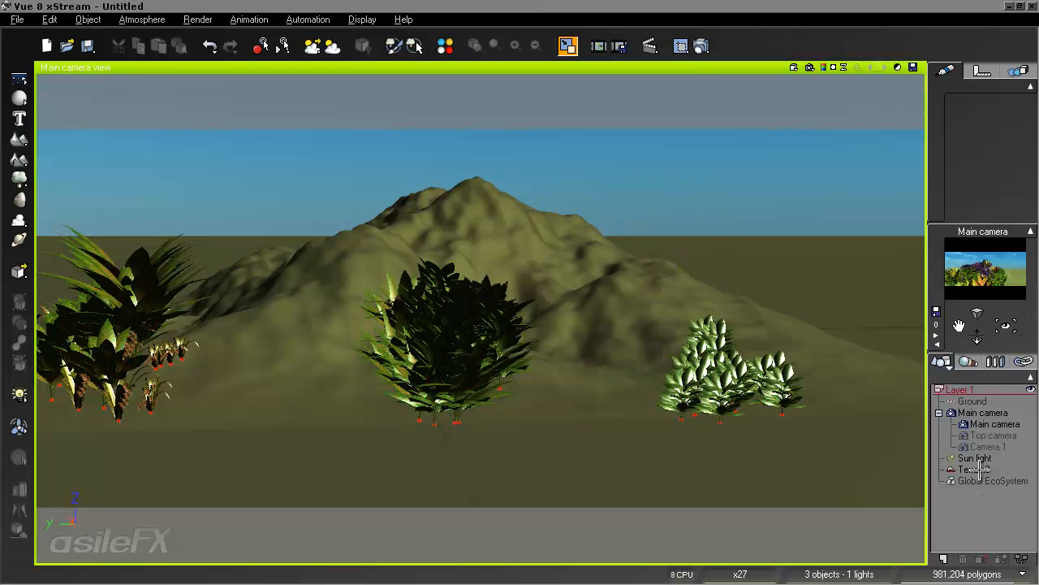
Add the Plum Tree from the Trees collection to the EcoSystem population of Terrain3's grass material.
double_click(974, 469)
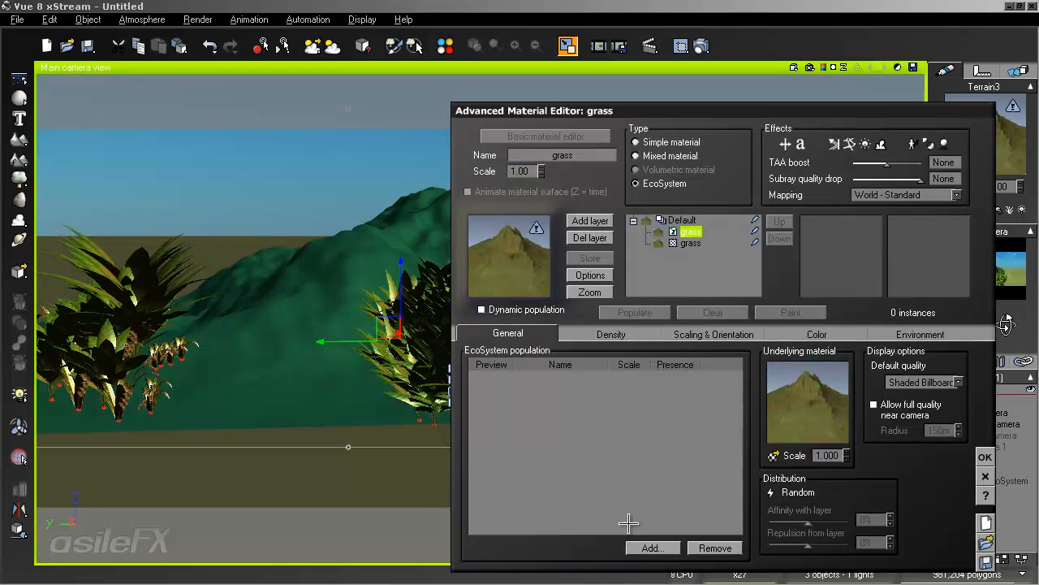
left_click(652, 547)
left_click(687, 524)
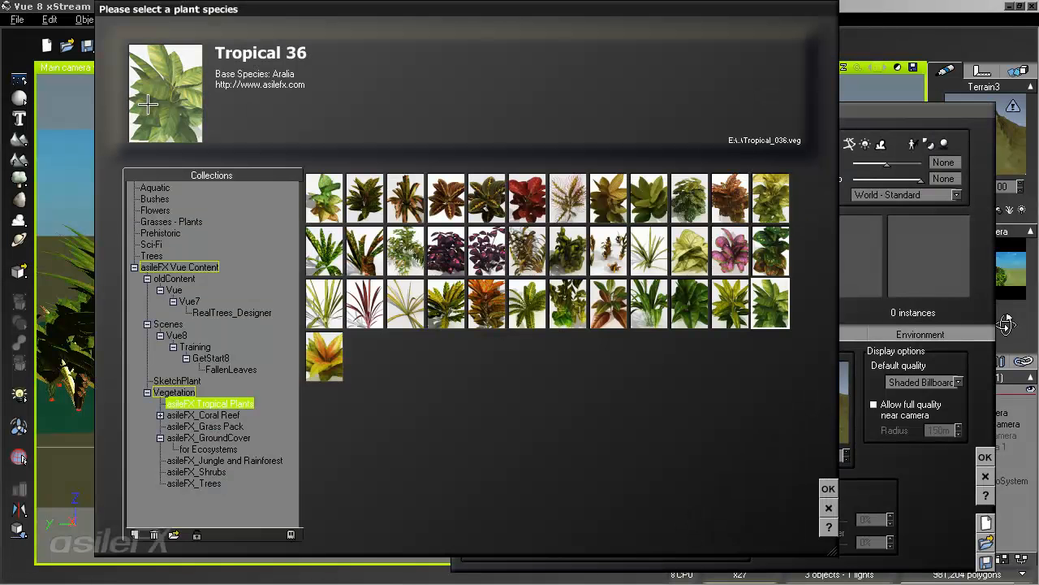
left_click(153, 255)
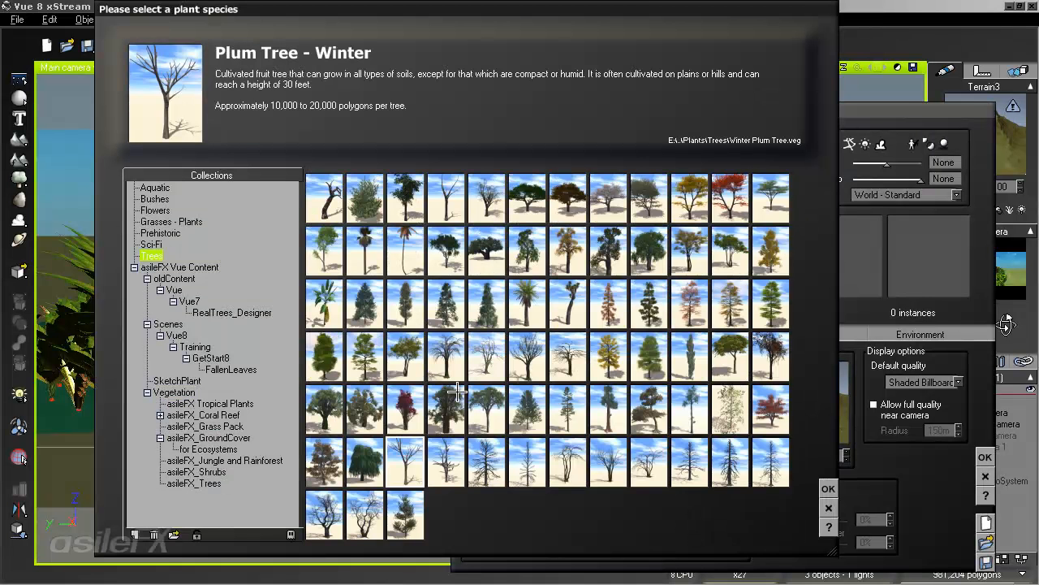
double_click(407, 196)
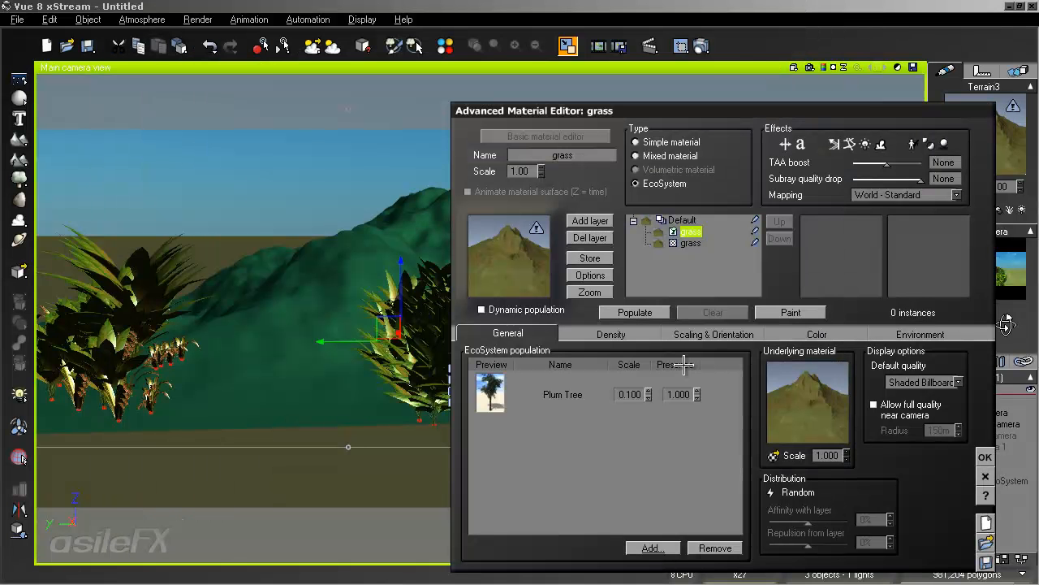
Populate Terrain3's grass EcoSystem material with Plum Trees and accept the material.
left_click(635, 313)
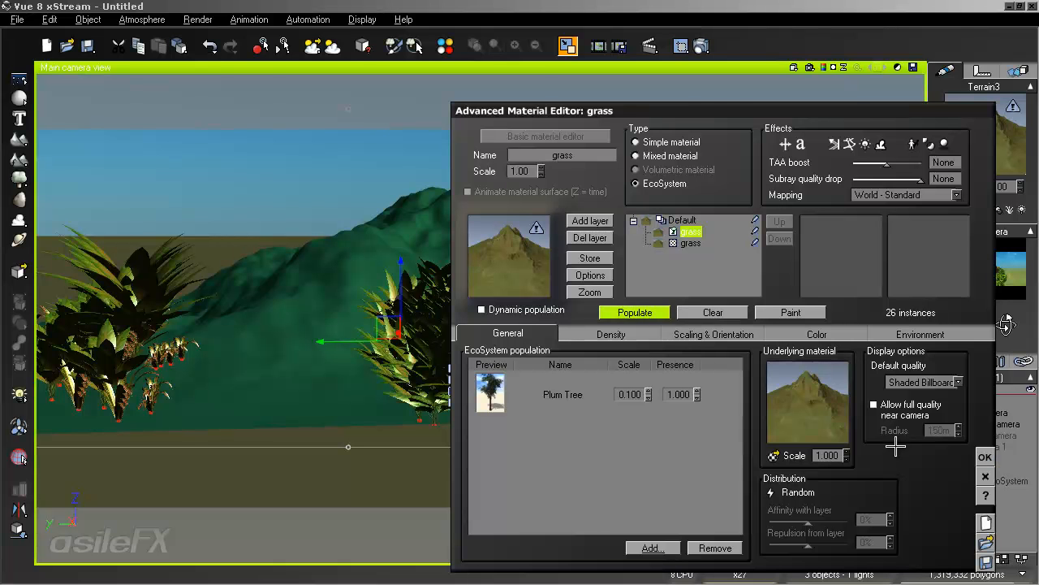
left_click(986, 456)
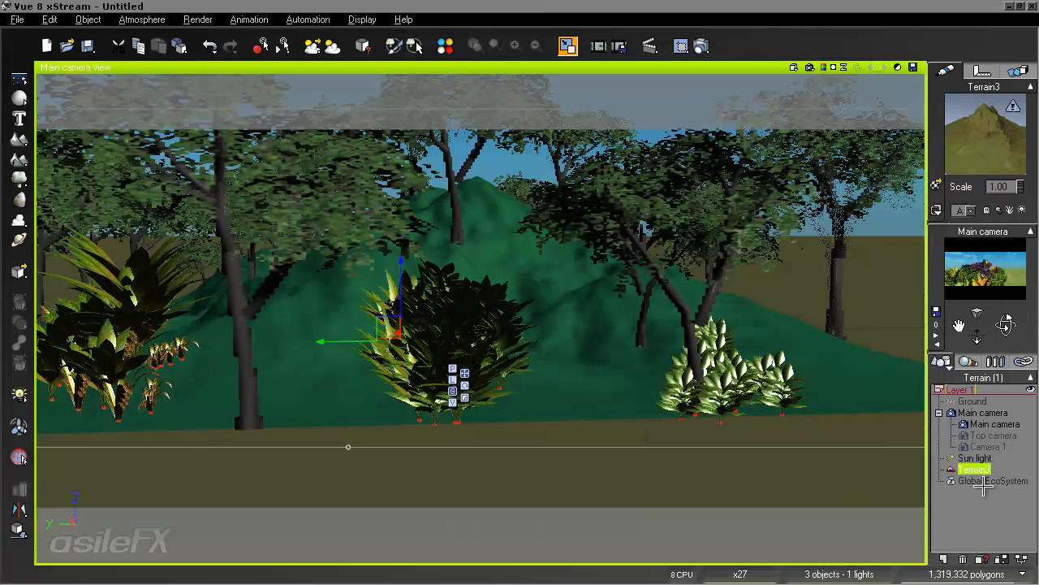
Move the selected painted plant instances into the grass - Terrain3 EcoSystem with the EcoSystem Selector, then close the selector.
left_click(414, 47)
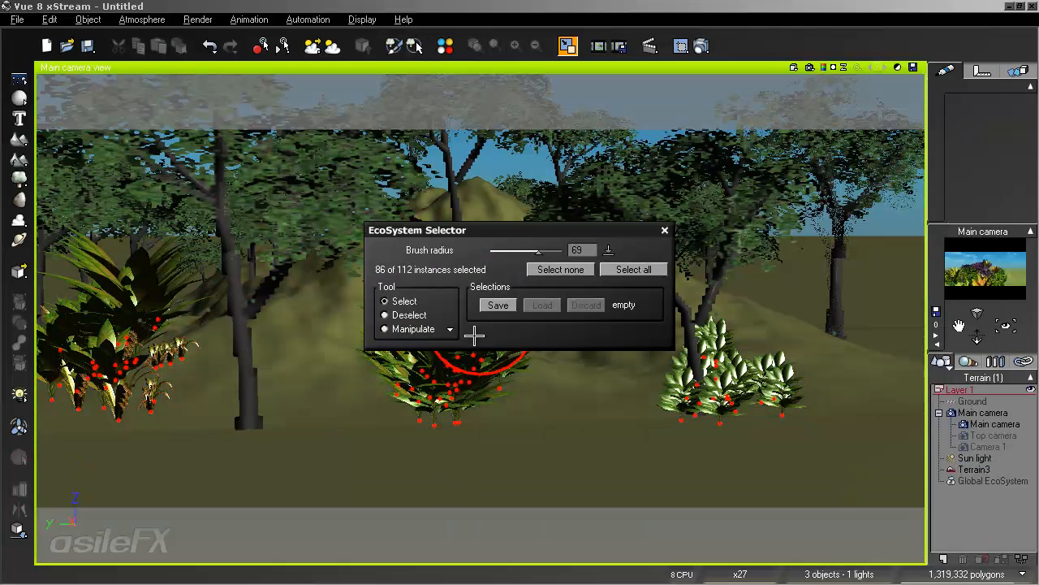
left_click(449, 329)
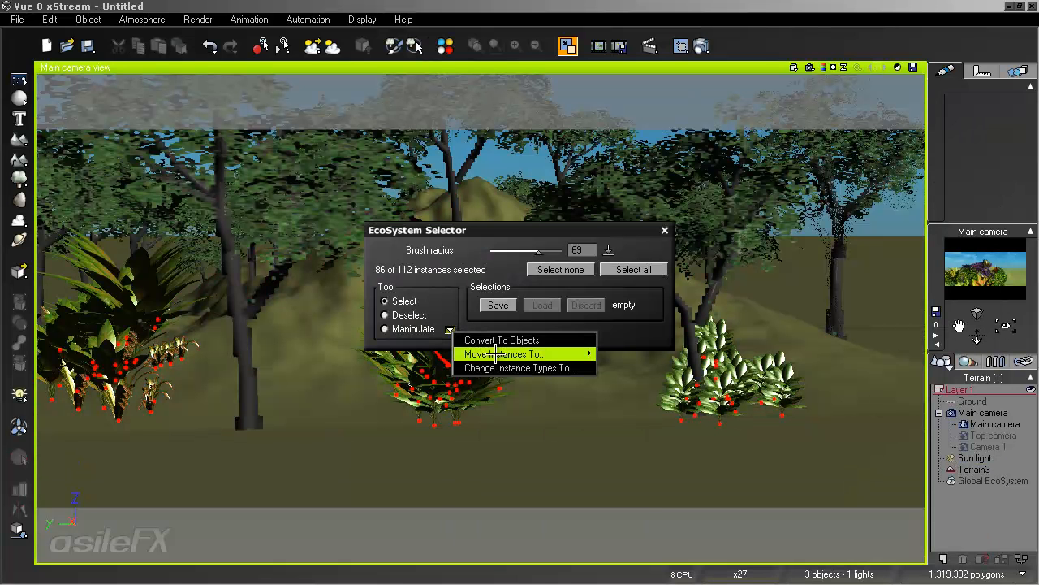
mouse_move(496, 354)
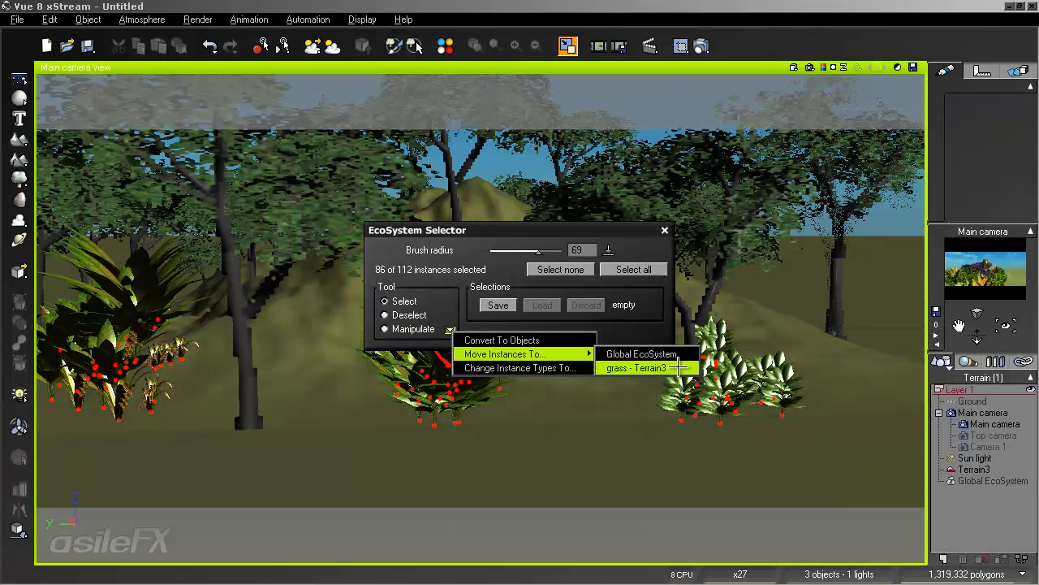
left_click(678, 368)
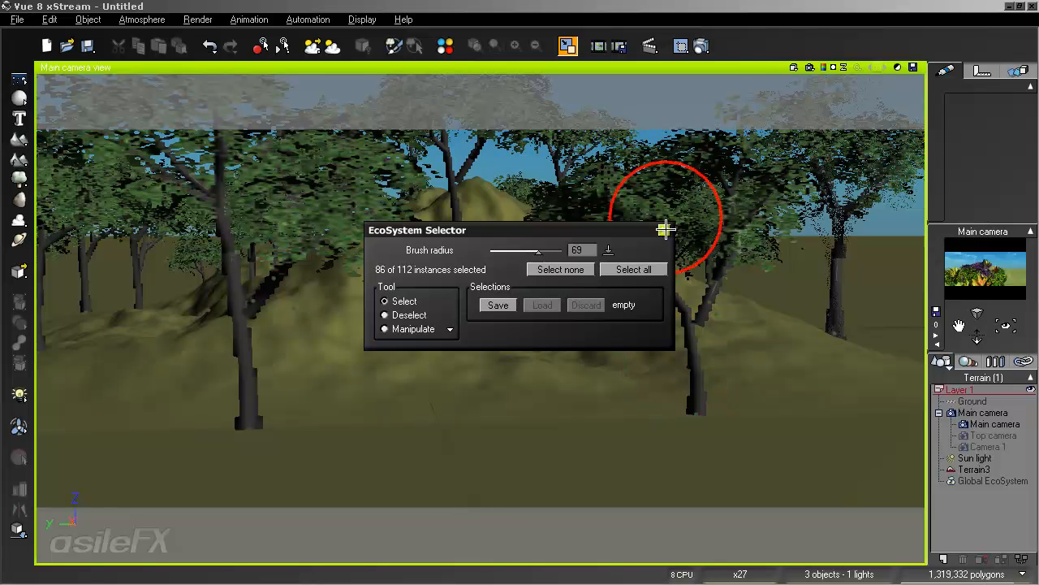
left_click(665, 231)
Remove the Plum Tree from the EcoSystem population of Terrain3's grass material.
left_click(985, 481)
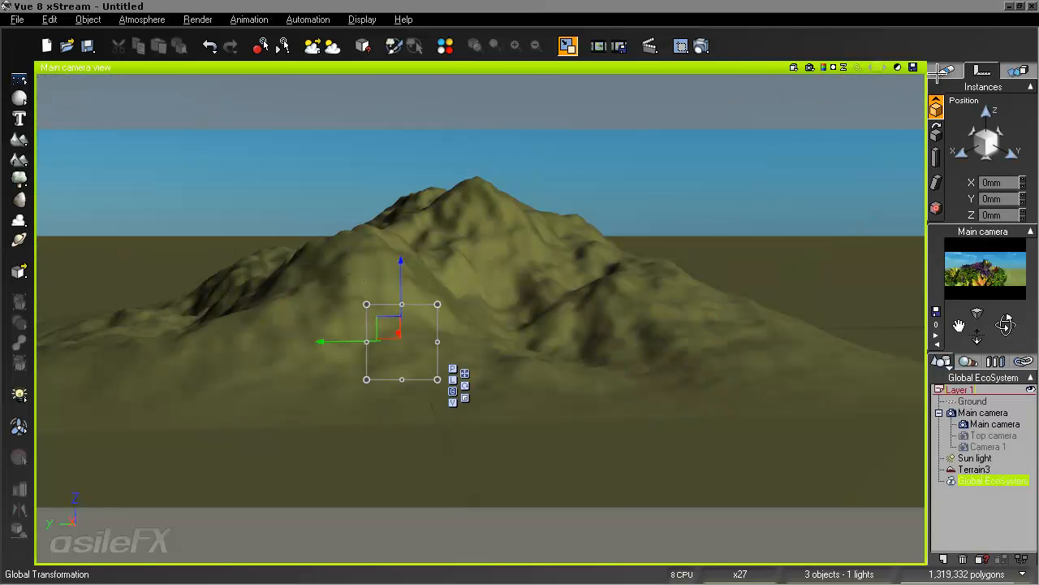
left_click(974, 469)
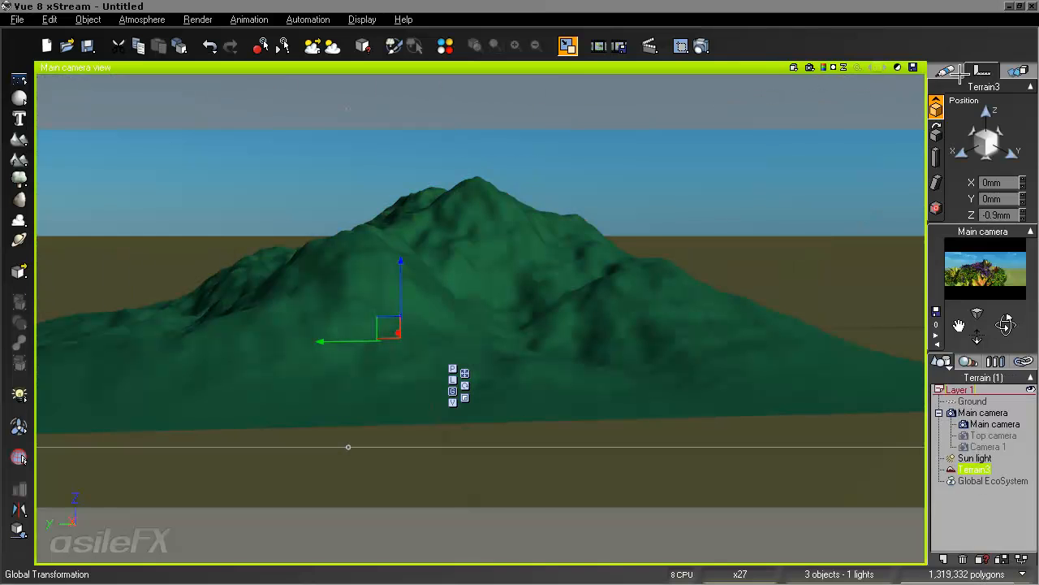
right_click(981, 140)
left_click(930, 150)
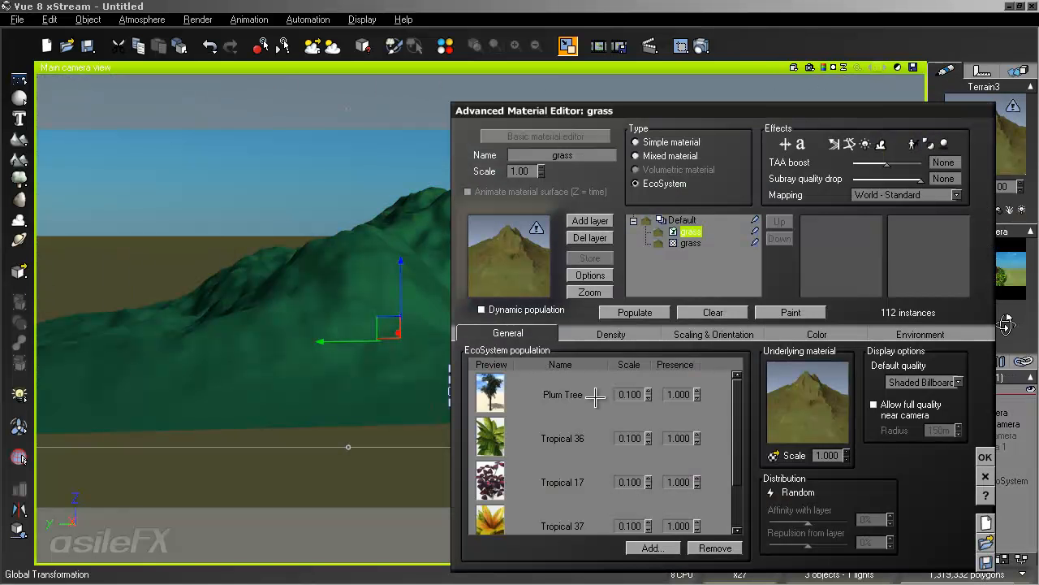
left_click(568, 394)
left_click(714, 548)
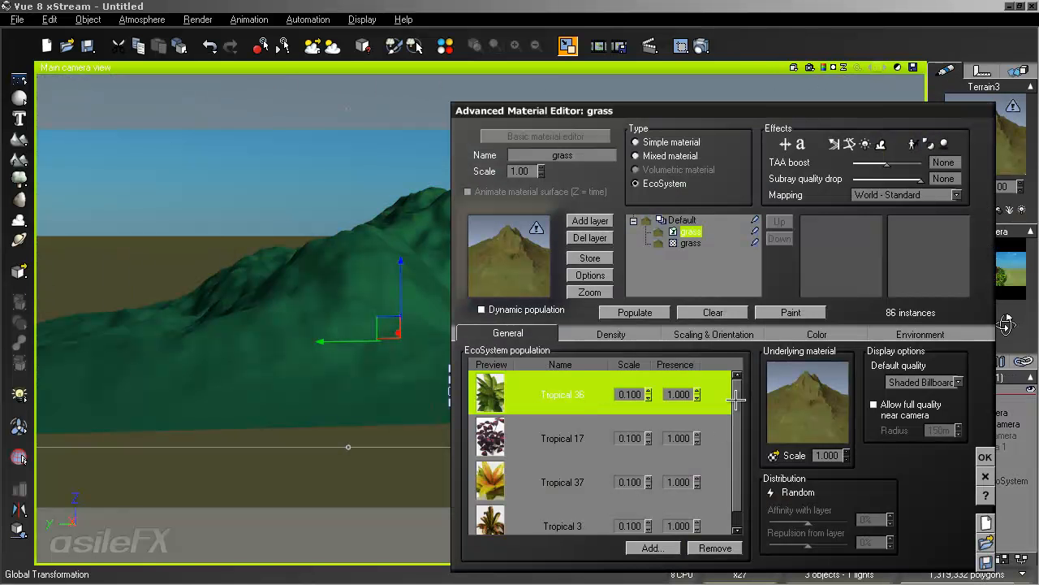
Populate Terrain3 twice with the remaining tropical plants of the grass EcoSystem, without changing the density, and accept the material.
scroll(737, 418, "down", 1)
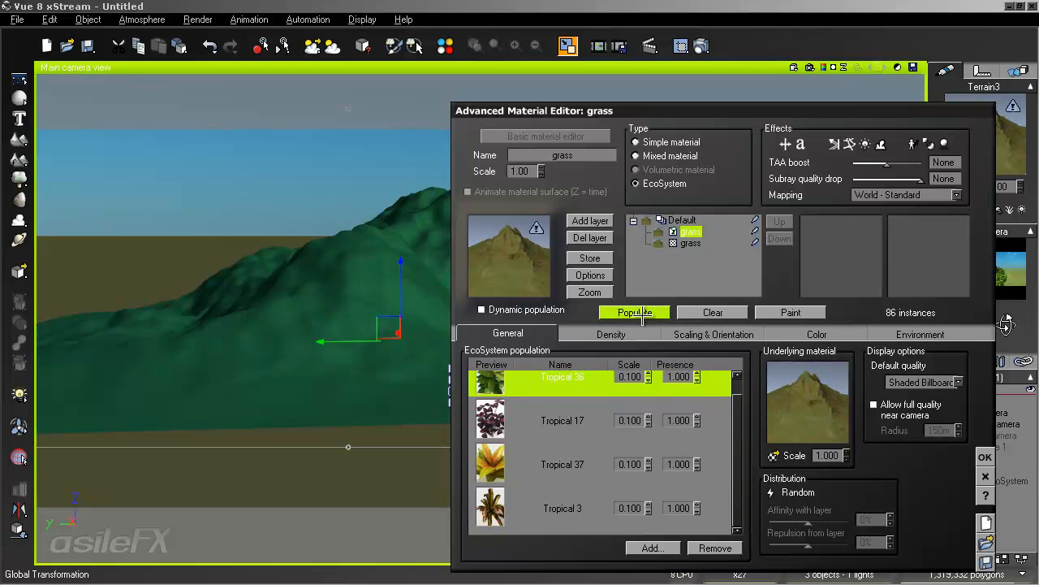
left_click(635, 312)
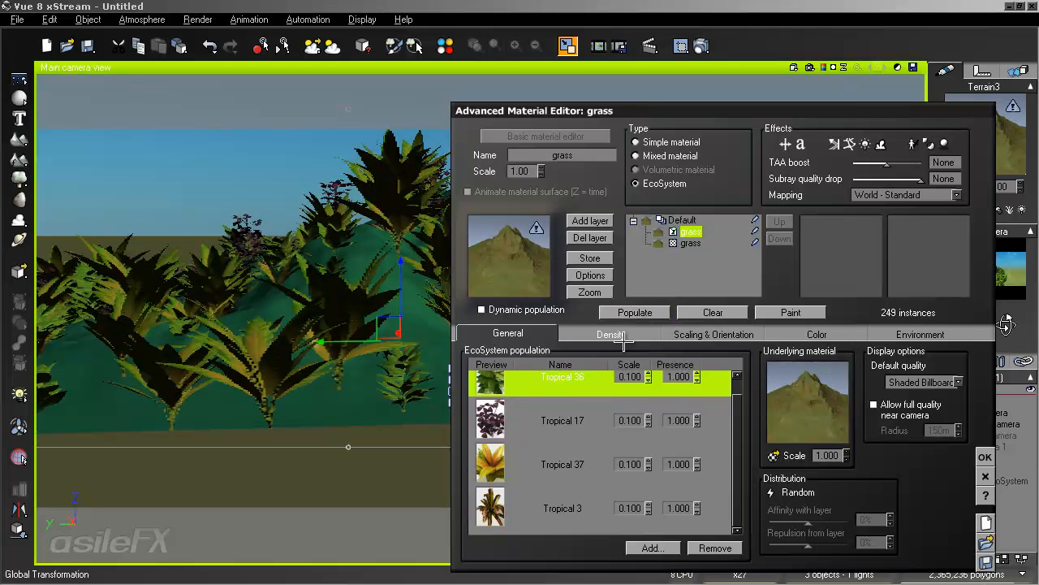
left_click_drag(652, 103, 680, 63)
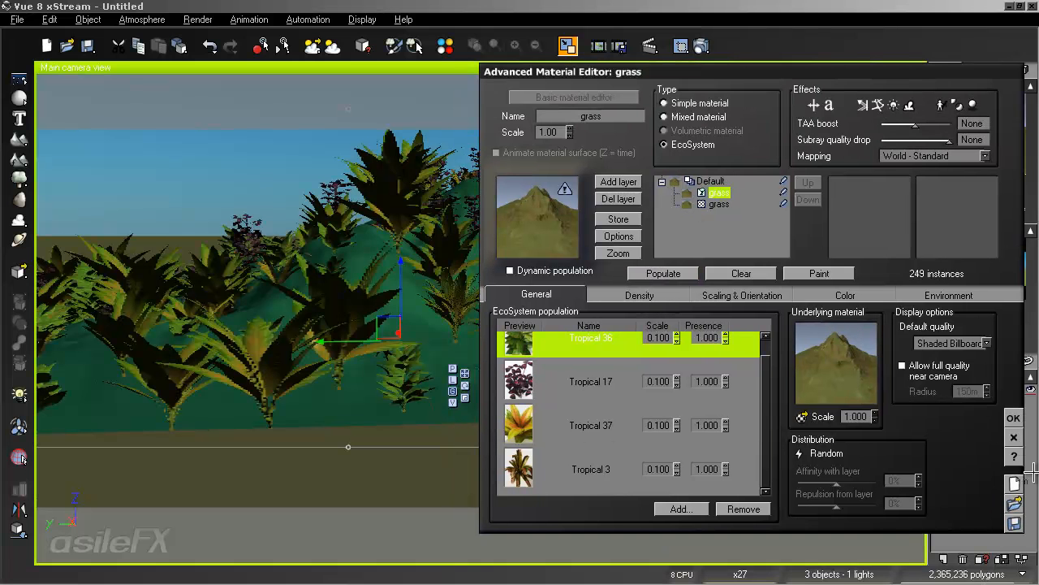
left_click(640, 295)
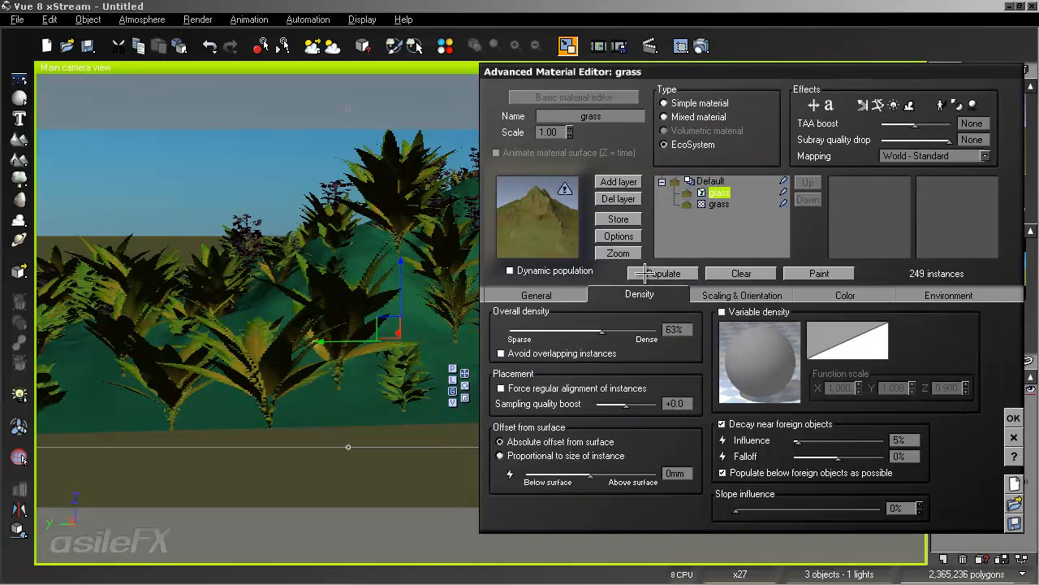
left_click(663, 273)
left_click(1013, 418)
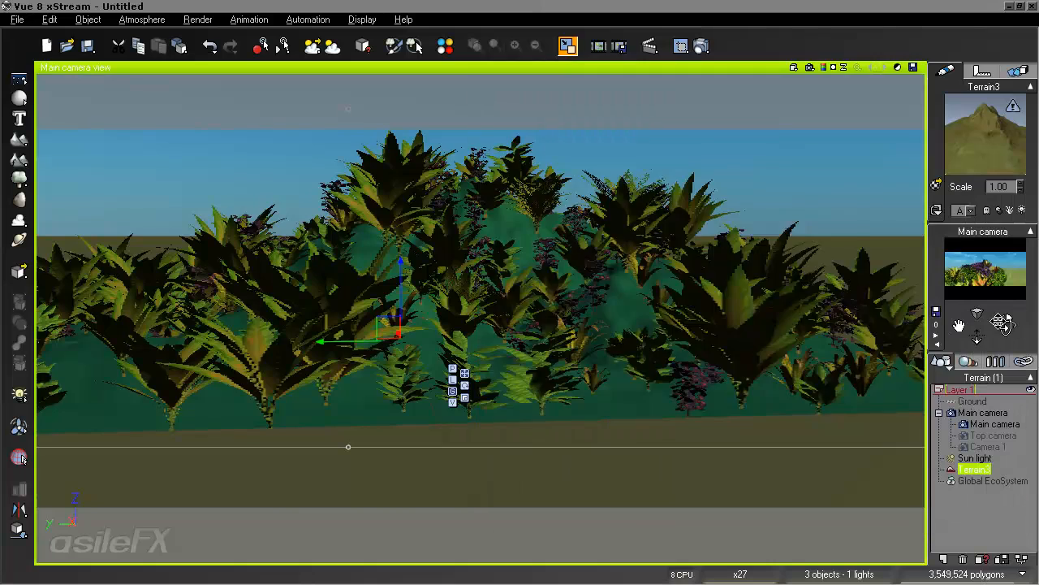
Allow full-quality display near the camera for Terrain3's grass EcoSystem, edit its radius, and accept the material.
left_click_drag(1005, 324, 1005, 324)
right_click_drag(517, 172, 628, 293)
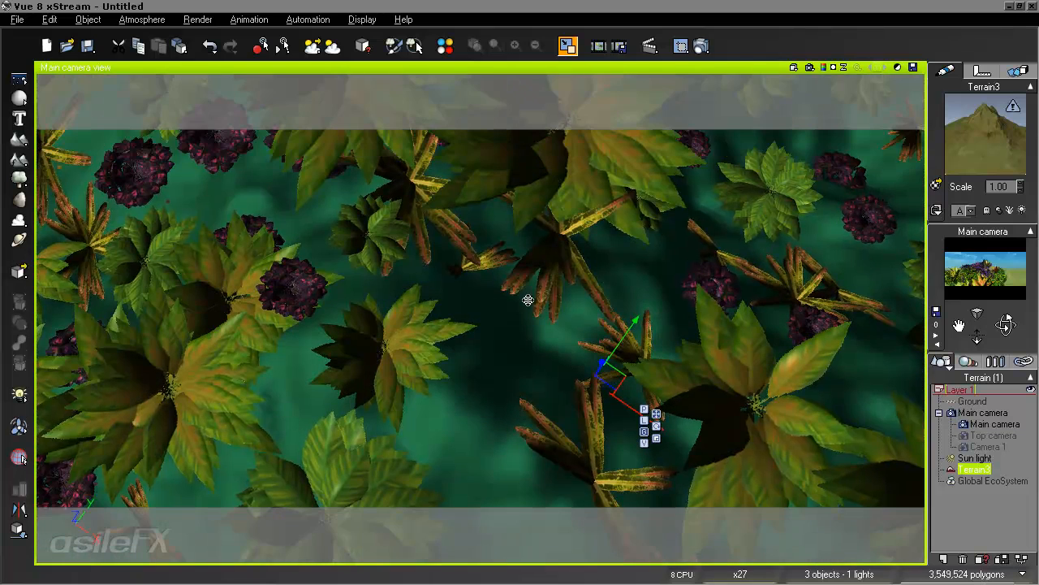
right_click_drag(562, 327, 570, 346, "ctrl")
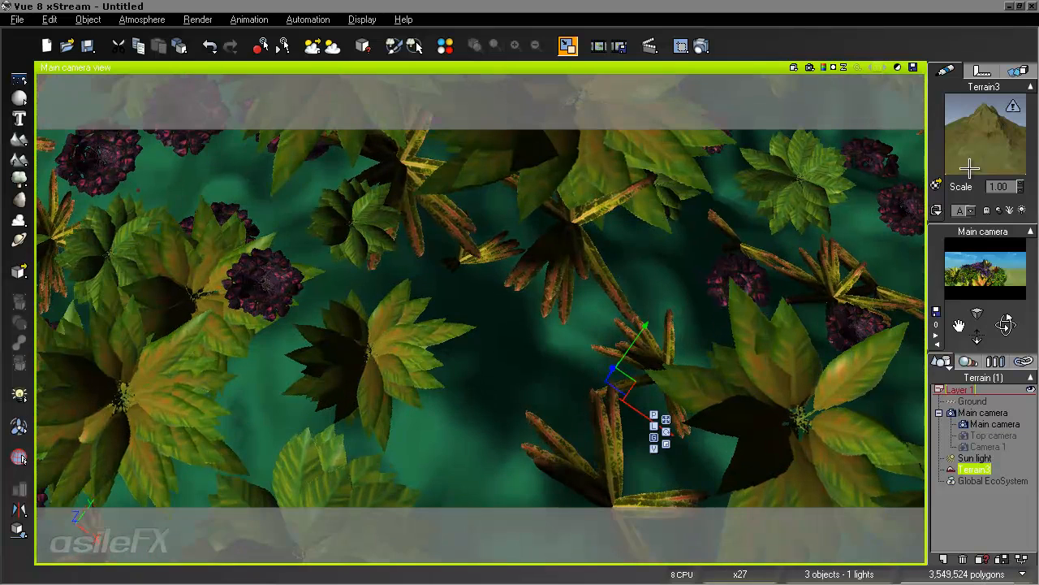
right_click(969, 168)
left_click(950, 134)
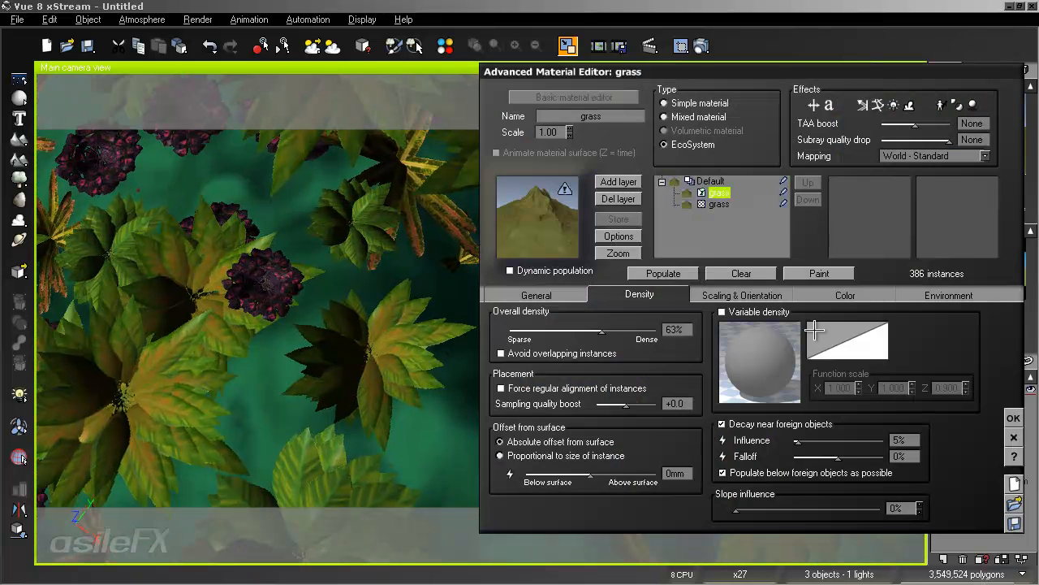
left_click(536, 295)
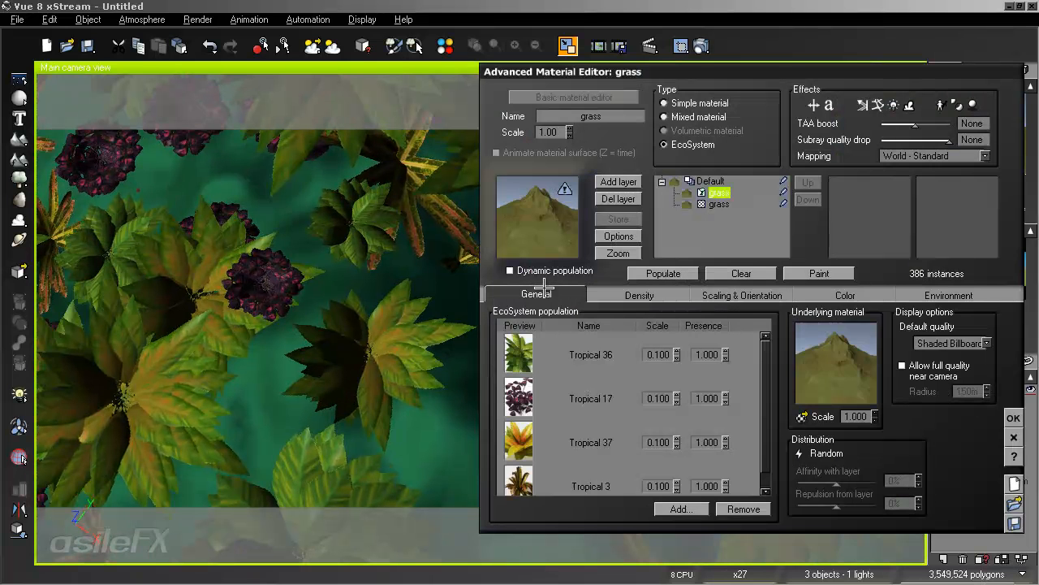
left_click(938, 365)
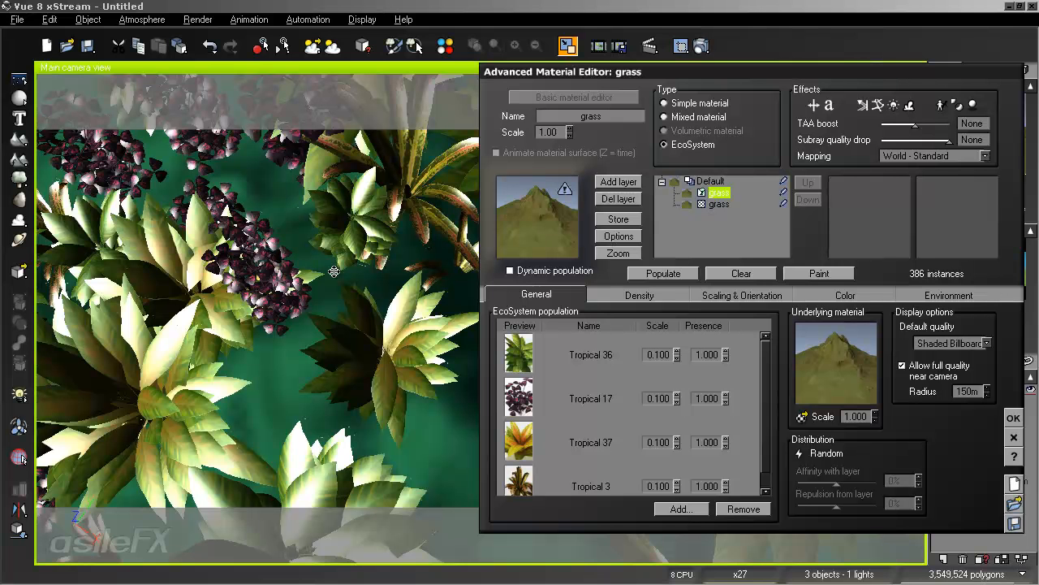
double_click(974, 391)
key("Return")
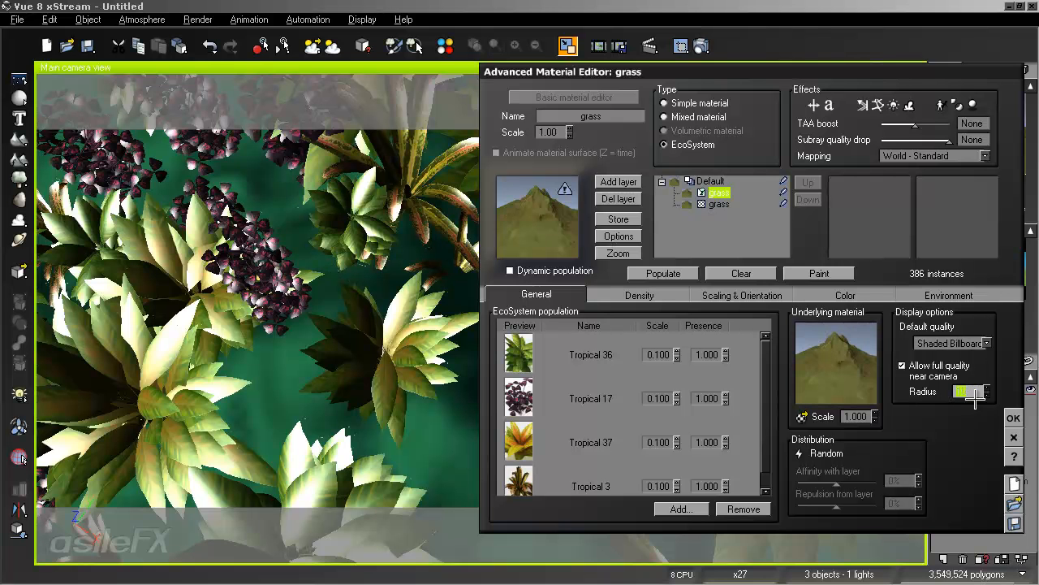
key("Return")
left_click(1013, 417)
Examine the display quality of the EcoSystem plants near the camera and from above the whole terrain.
left_click_drag(981, 336, 501, 178)
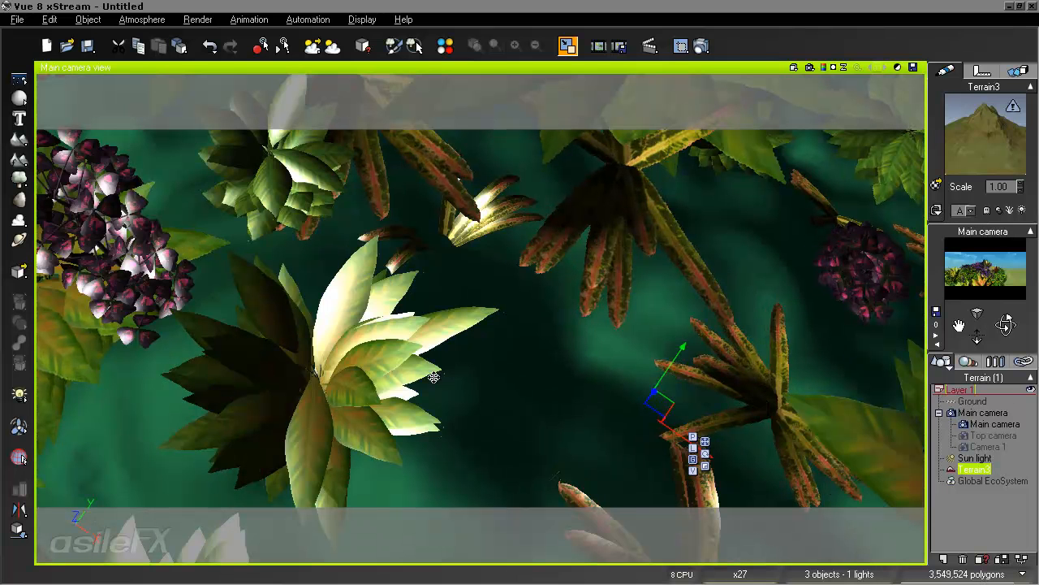
left_click_drag(506, 165, 569, 291)
right_click_drag(568, 292, 286, 290)
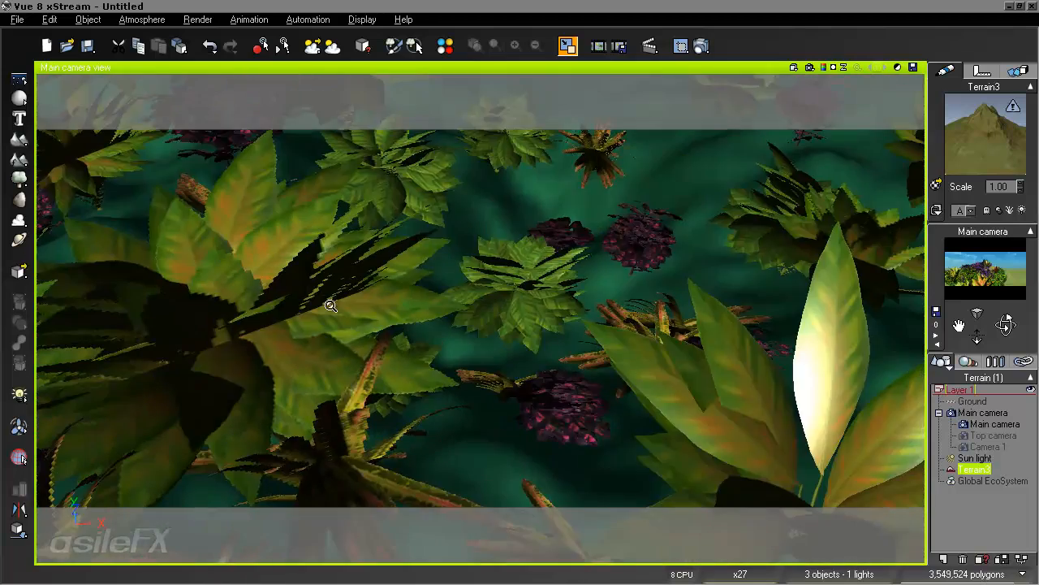
scroll(331, 305, "down", 5)
scroll(330, 305, "up", 3)
scroll(331, 305, "up", 6)
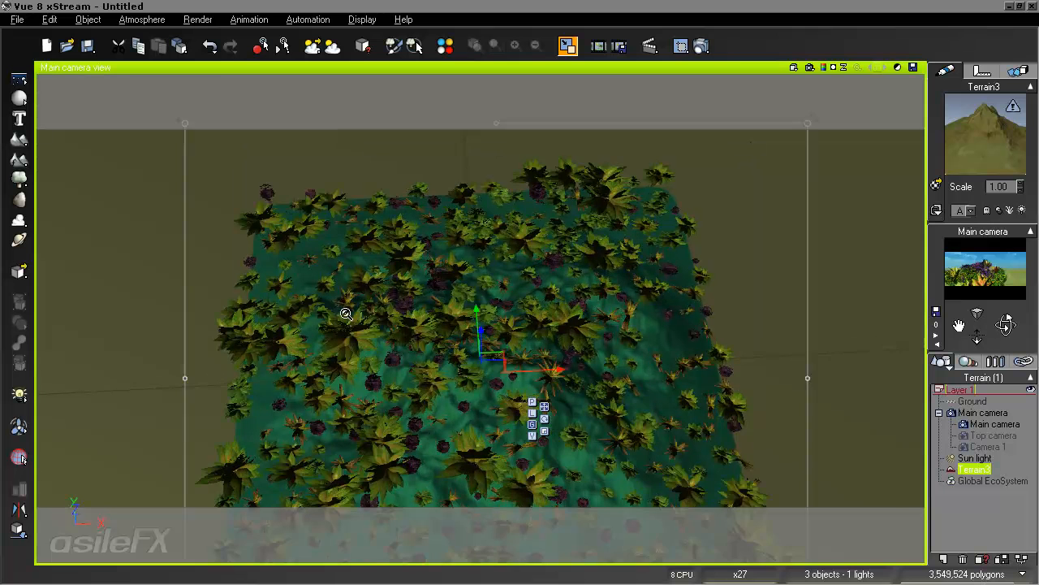
scroll(346, 315, "up", 2)
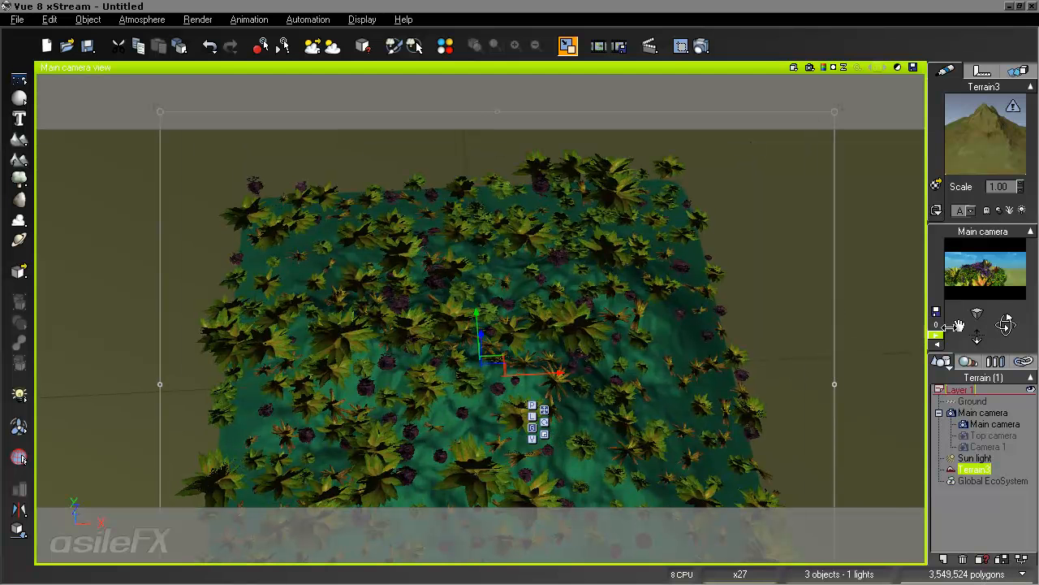
left_click_drag(1006, 324, 1006, 252)
left_click_drag(1006, 325, 982, 487)
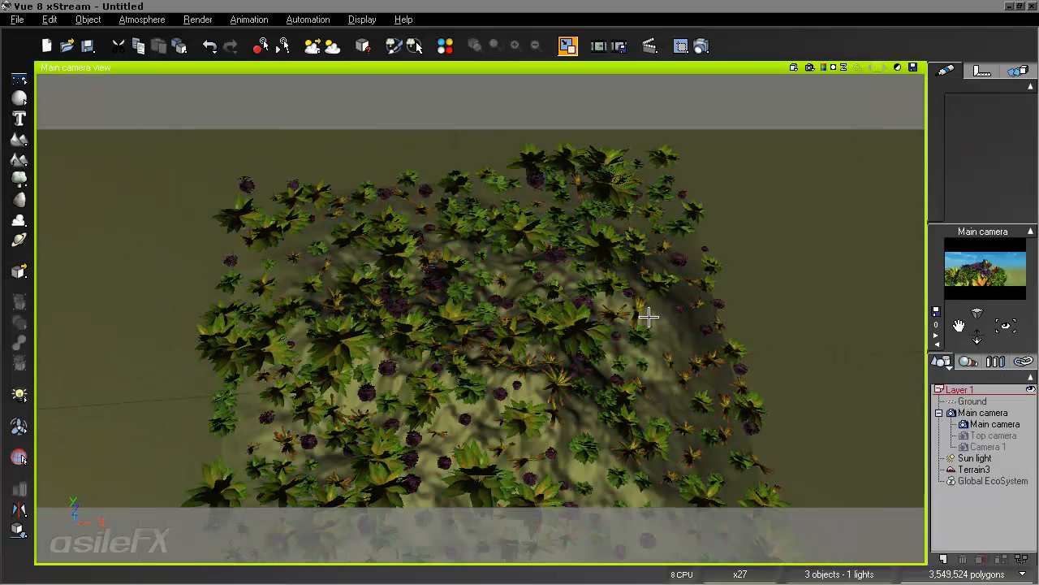
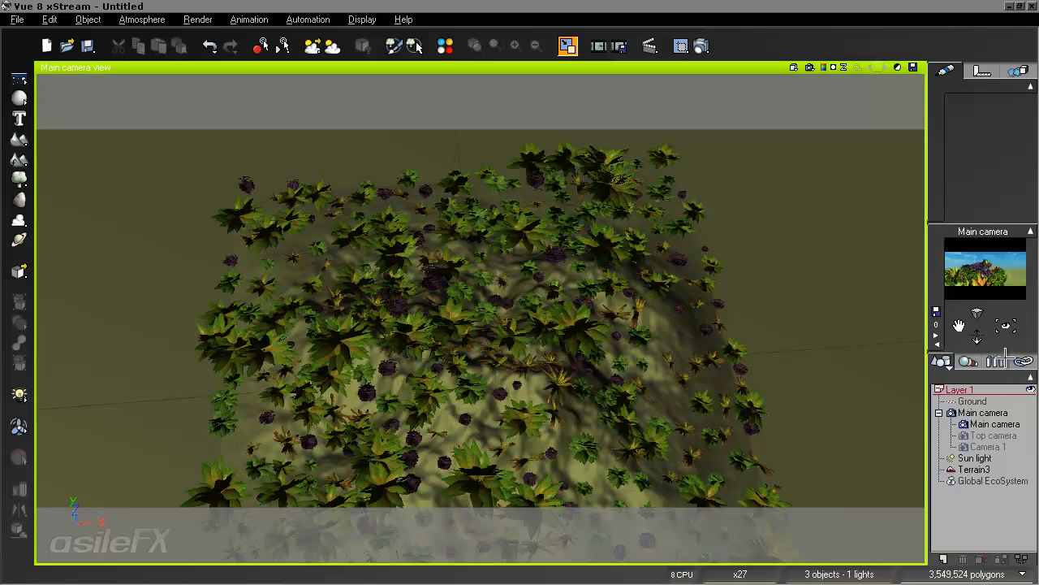
Open the Tropical 37 master plant of the EcoSystem population in the Plant Editor.
left_click(996, 360)
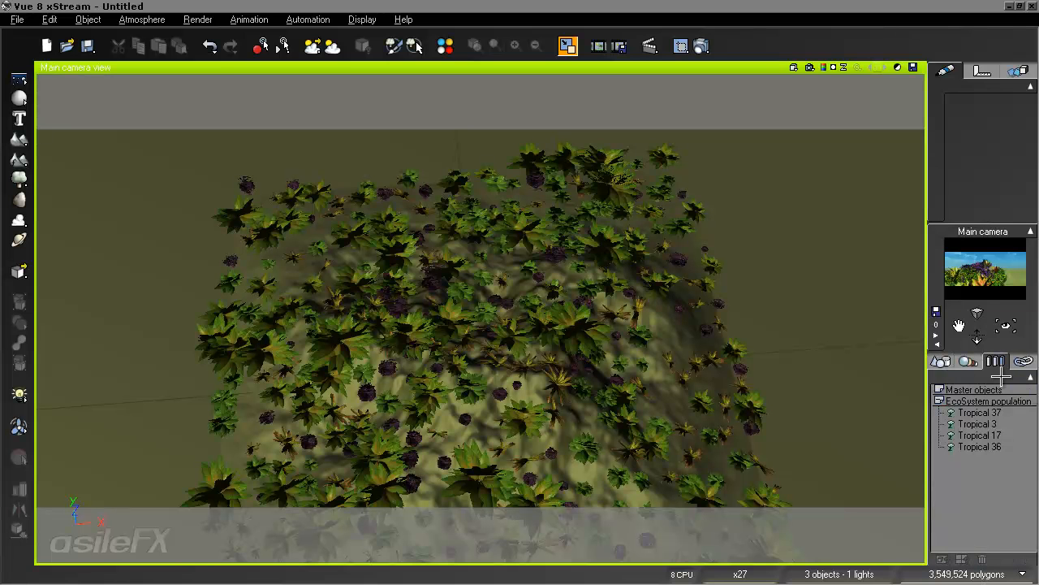
left_click(1030, 85)
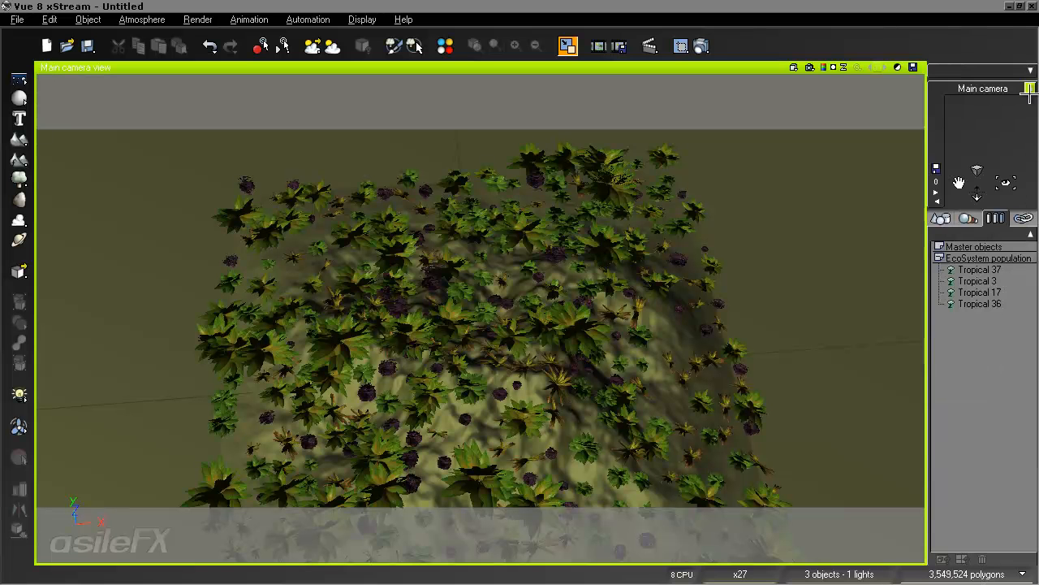
left_click(1029, 88)
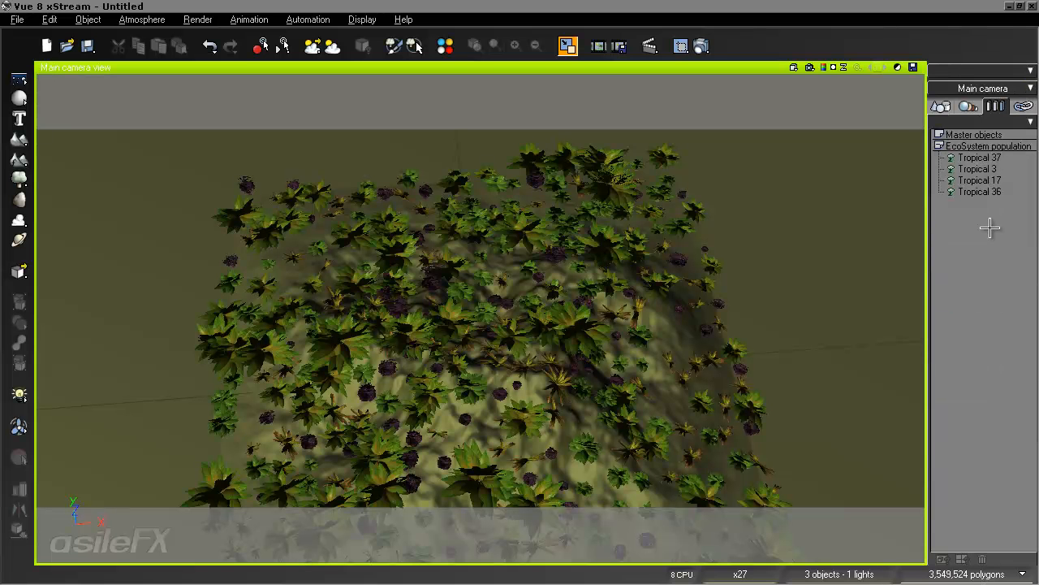
left_click(987, 157)
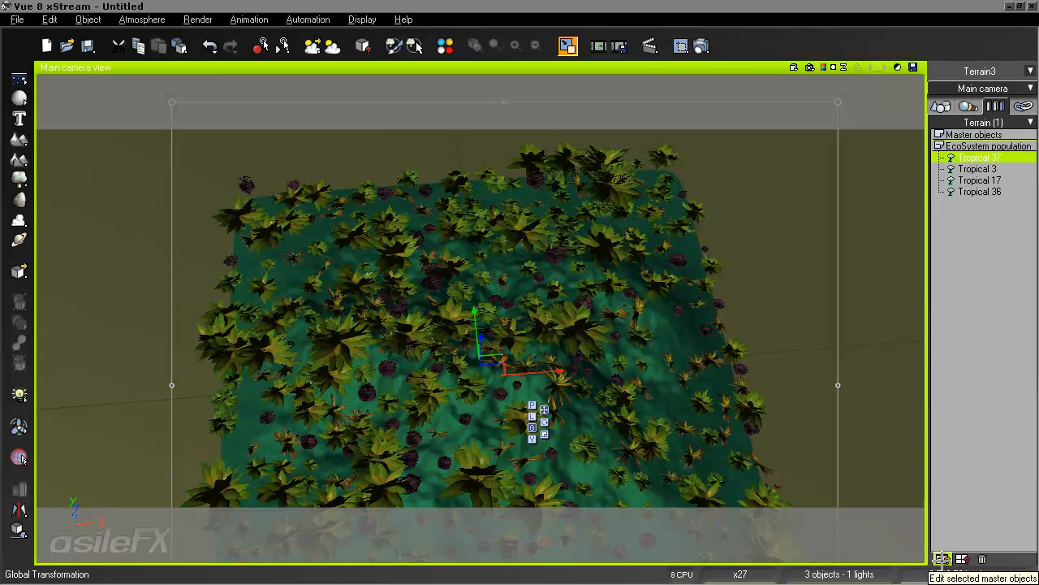
left_click(943, 559)
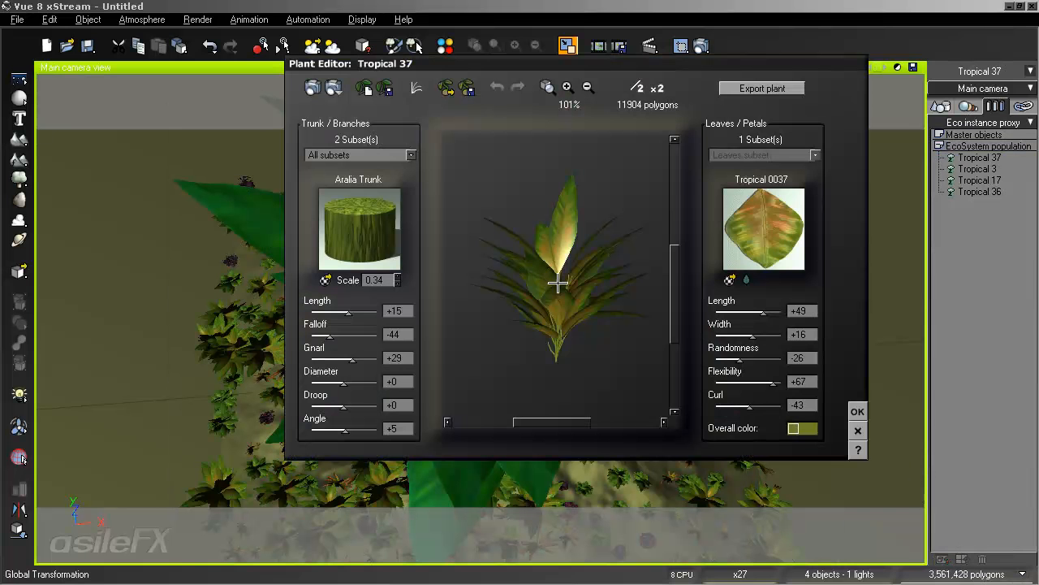
Set the trunk and branch Gnarl of Tropical 37 to +100 and its Length to +39.
left_click_drag(538, 303, 457, 335)
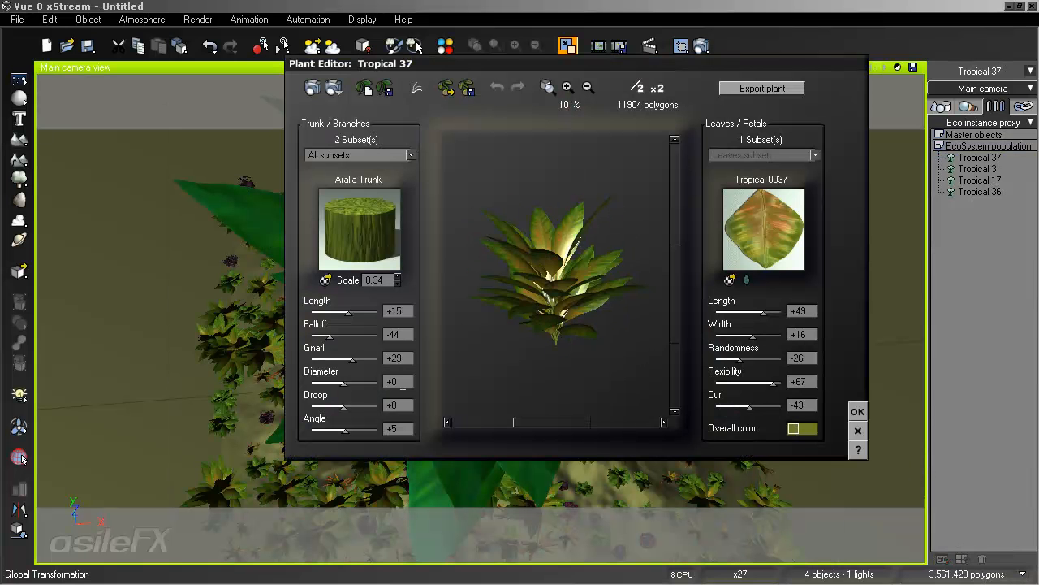
left_click_drag(351, 359, 354, 360)
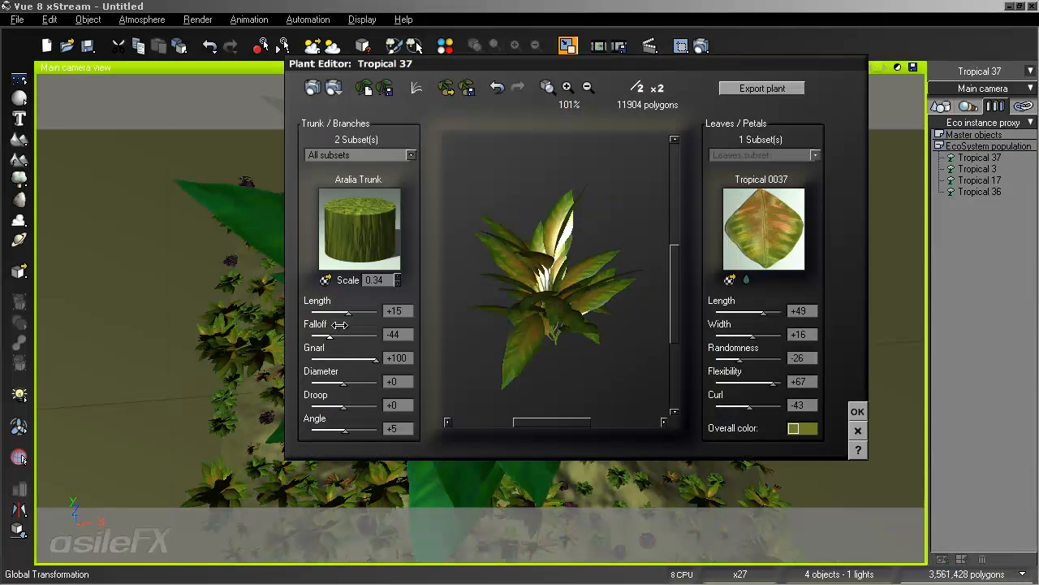
left_click_drag(346, 313, 351, 313)
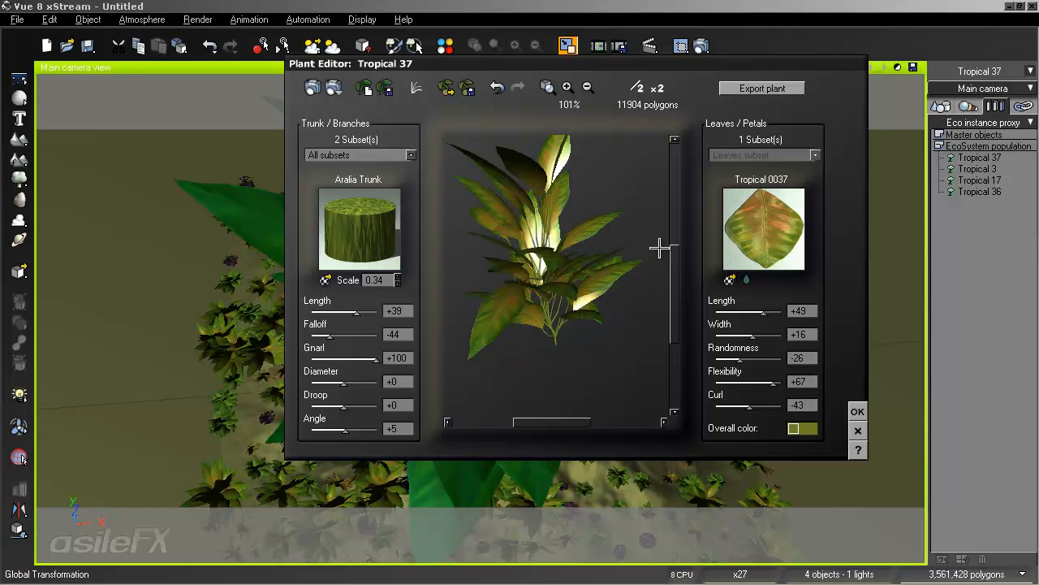
Set the overall color of Tropical 37's leaf material to dark blue and accept the material.
right_click(748, 185)
left_click(778, 202)
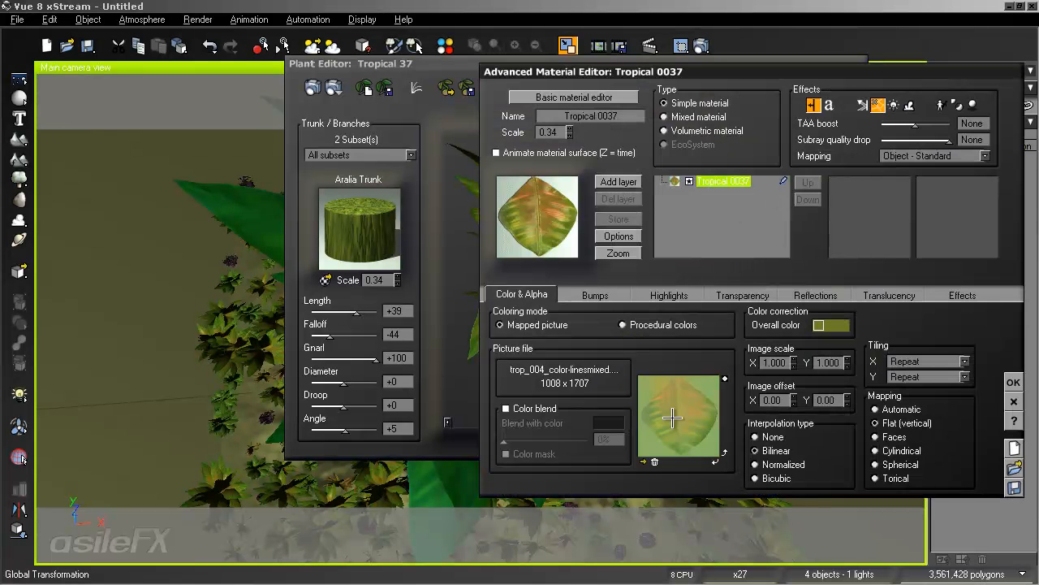
right_click(832, 326)
left_click(850, 335)
left_click(865, 255)
left_click(966, 370)
left_click(1012, 383)
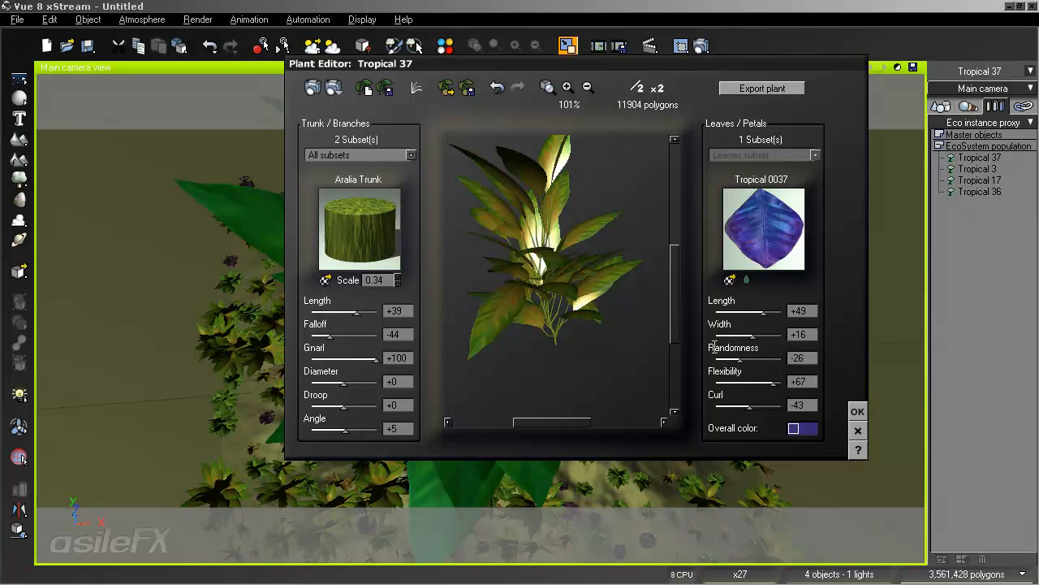
Apply the Tropical 37 plant edits and delete its proxy instance from the scene.
left_click_drag(526, 255, 644, 149)
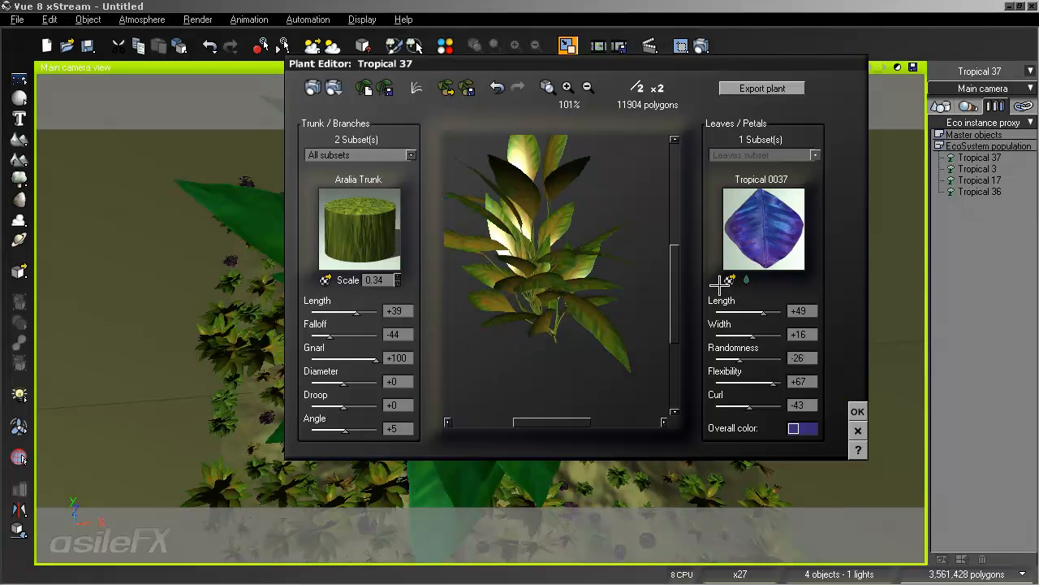
left_click_drag(565, 237, 556, 231)
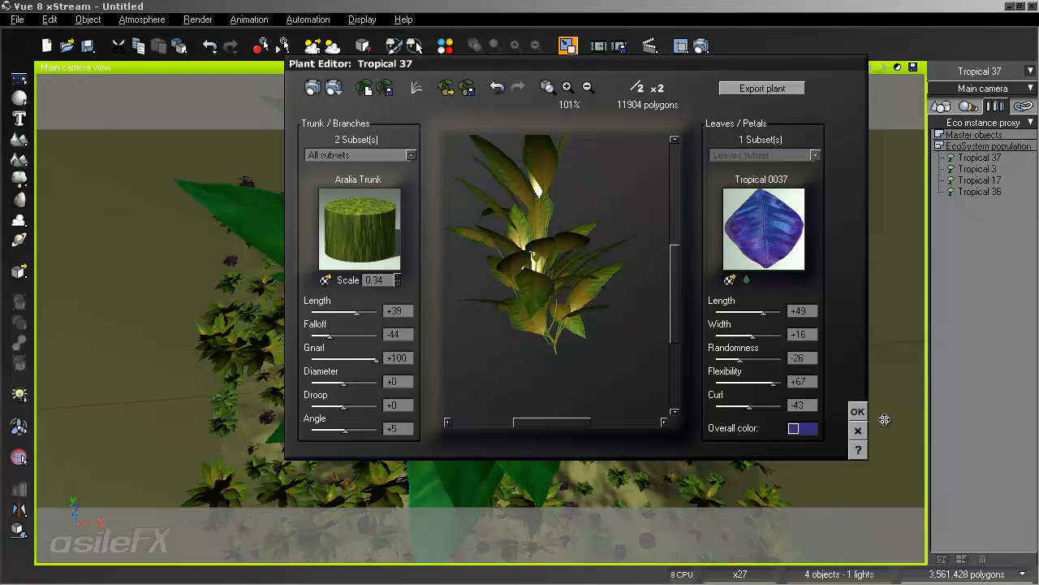
left_click(859, 411)
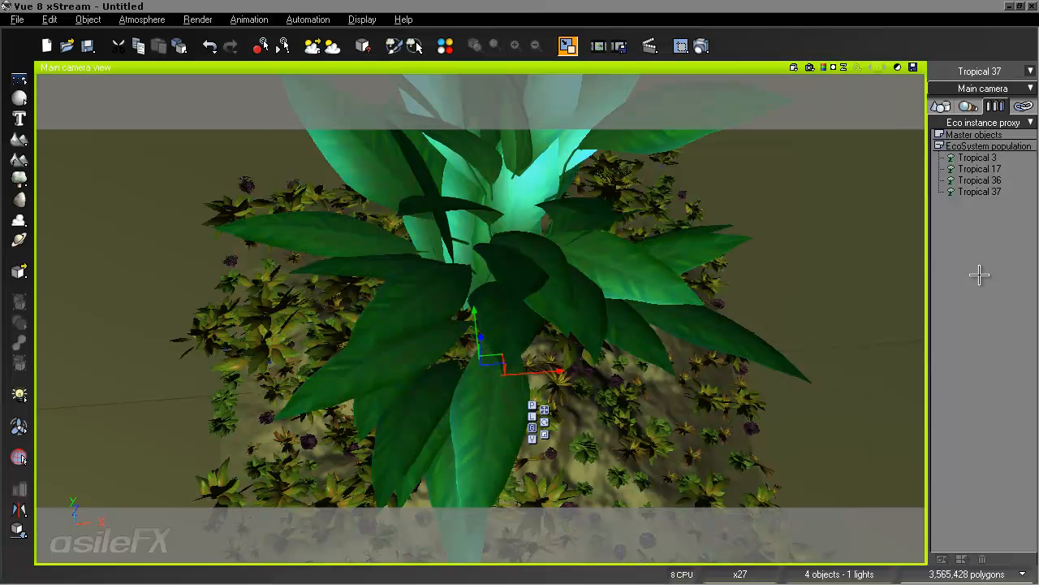
key("Delete")
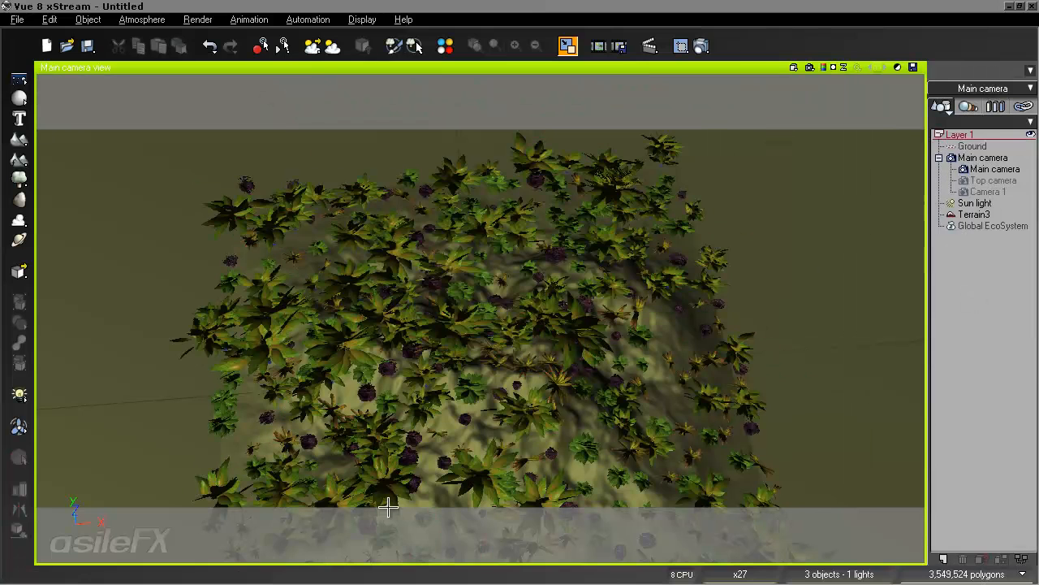
Render the main camera view to check the recolored Tropical 37 plants on the terrain.
scroll(514, 343, "up", 5)
scroll(505, 339, "up", 5)
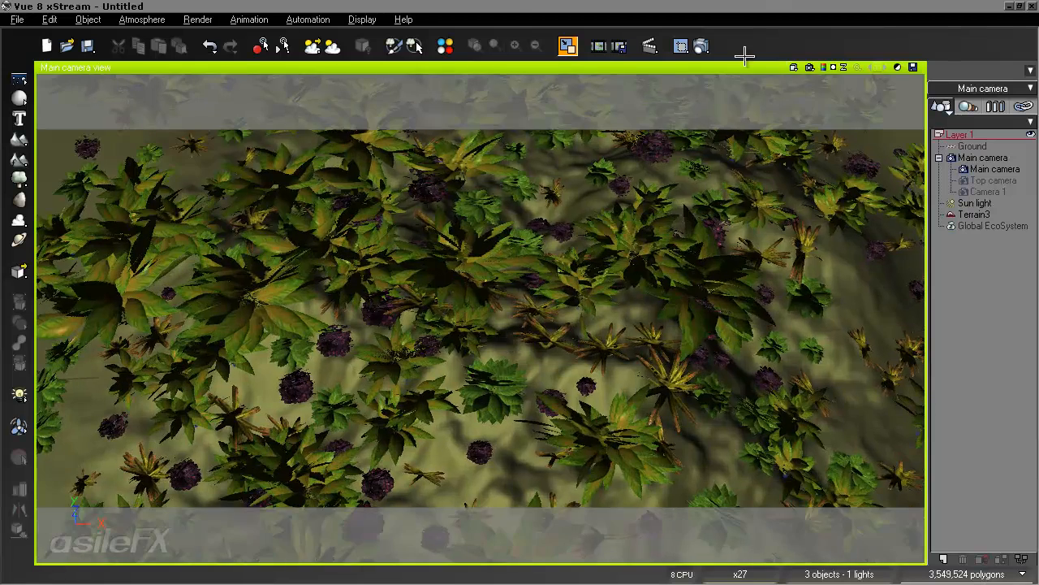
left_click(808, 68)
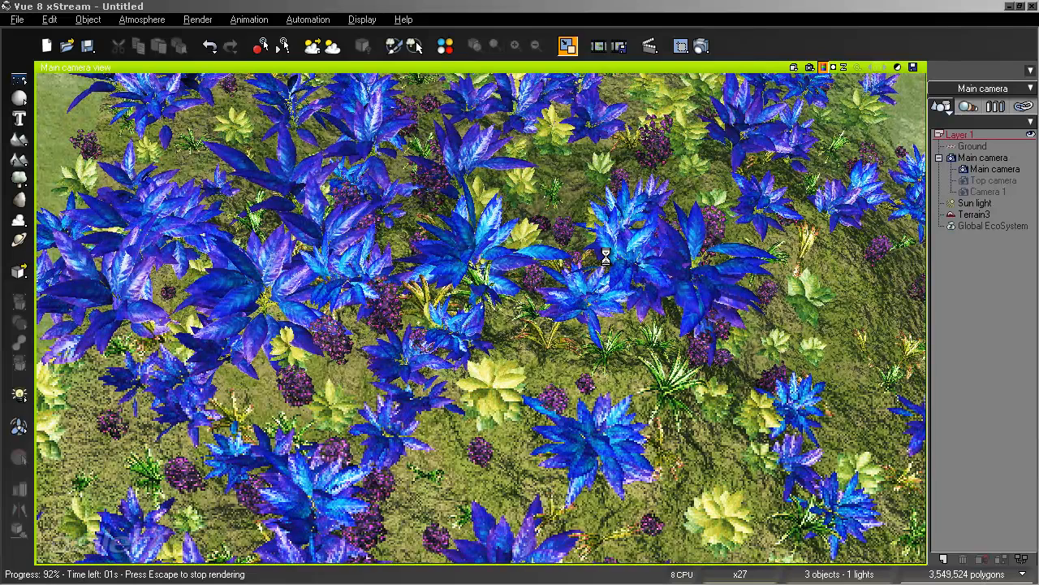
right_click_drag(559, 253, 559, 270)
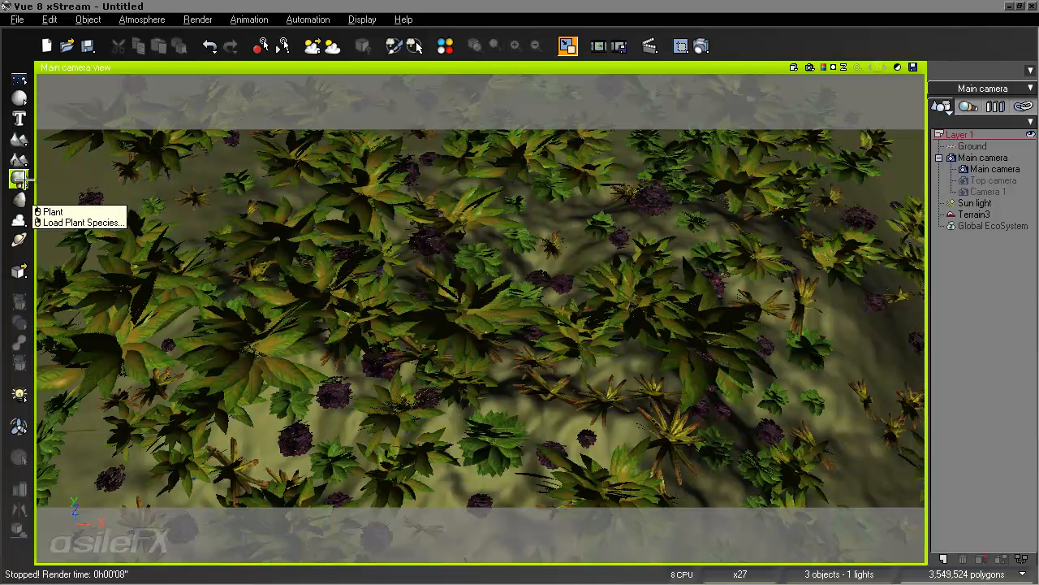
Add a Tropical 36 plant to the scene from the asileFX Tropical Plants collection.
right_click(20, 179)
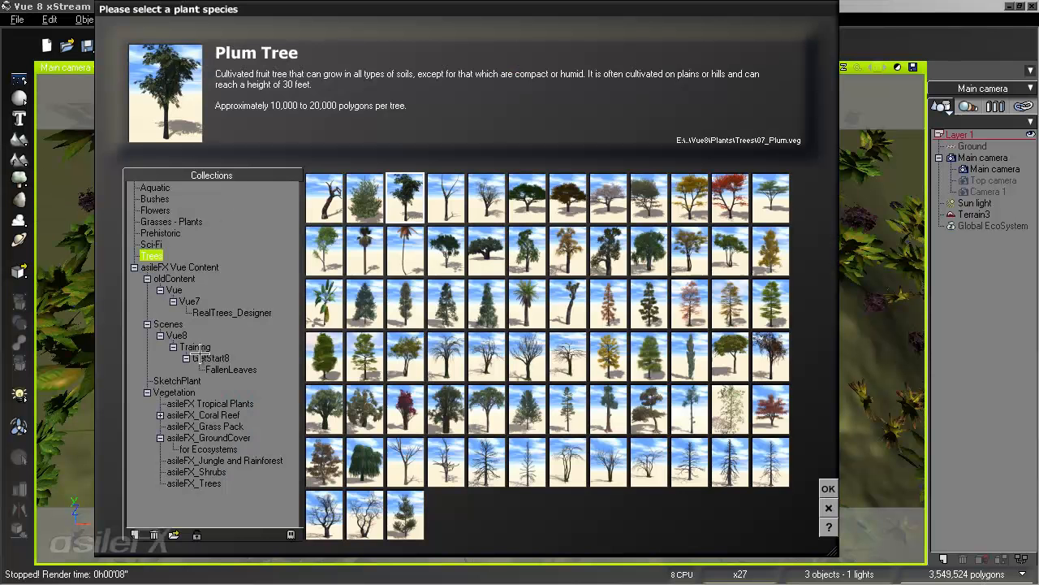
left_click(211, 404)
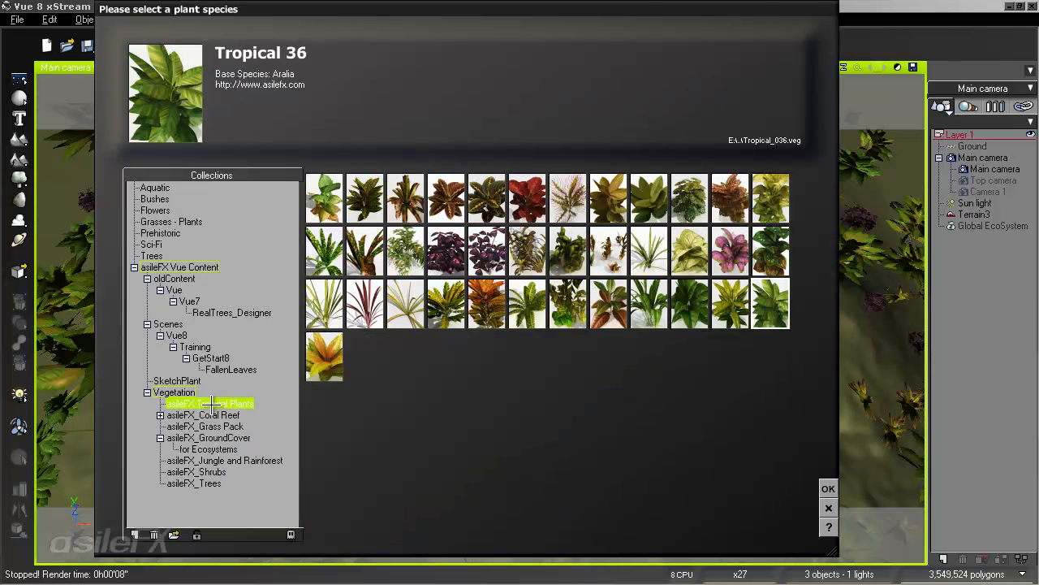
double_click(564, 257)
Try a trunk and branch Length of +54 on the standalone Tropical 36 plant, and discard the edit.
right_click(543, 271)
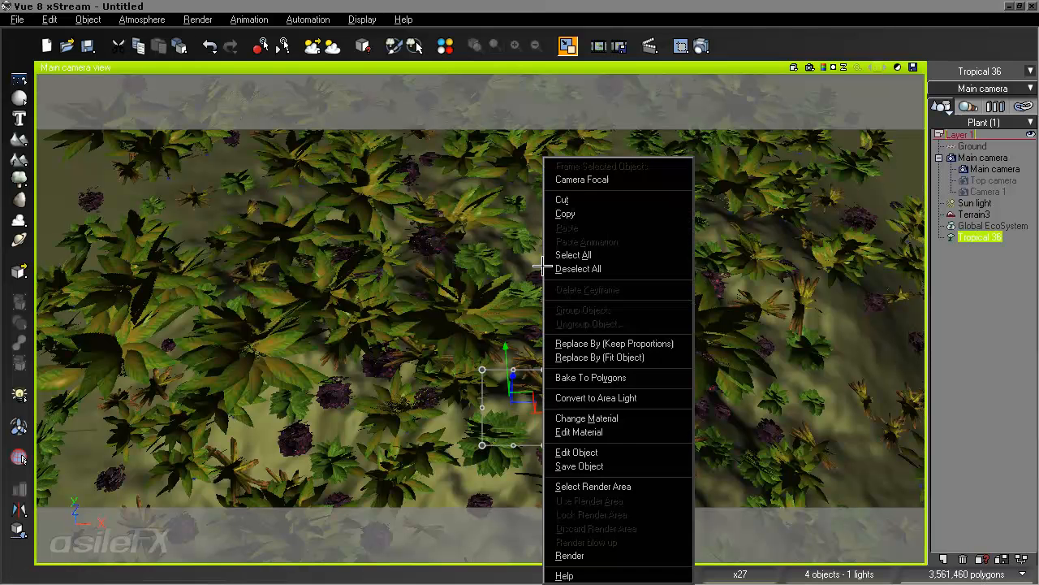
left_click(613, 452)
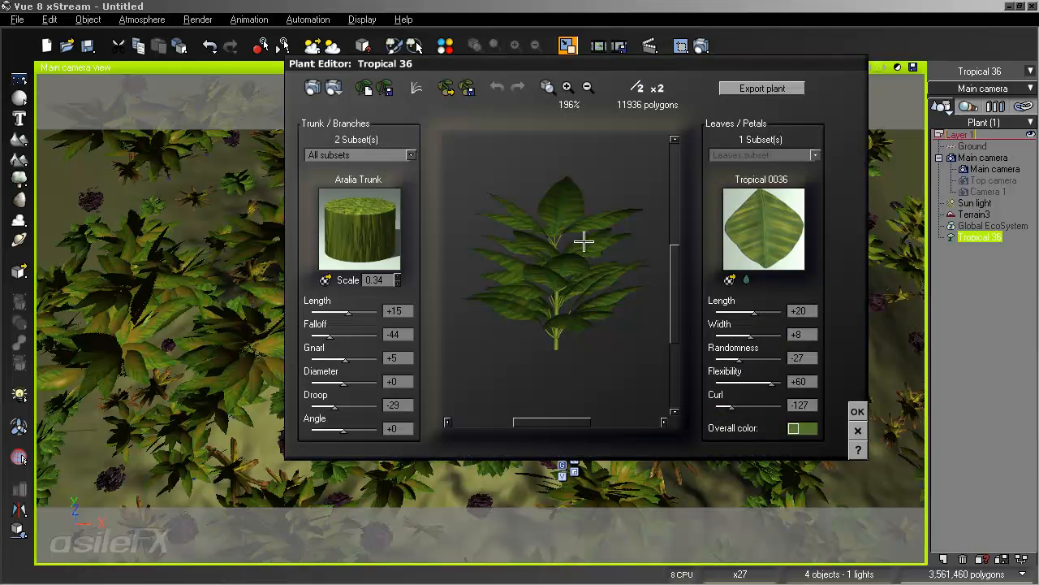
left_click_drag(585, 236, 586, 282)
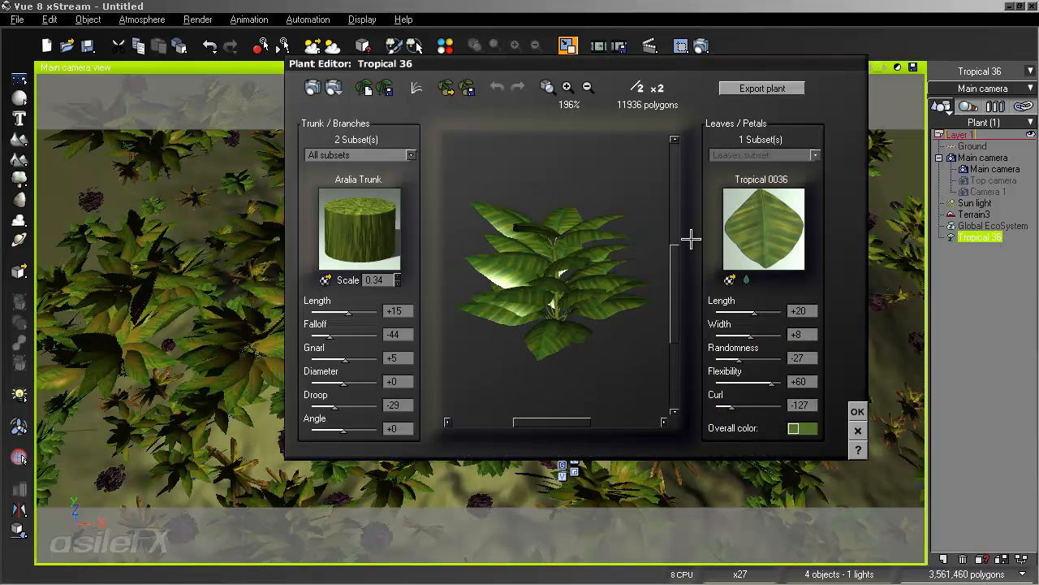
left_click_drag(334, 311, 345, 309)
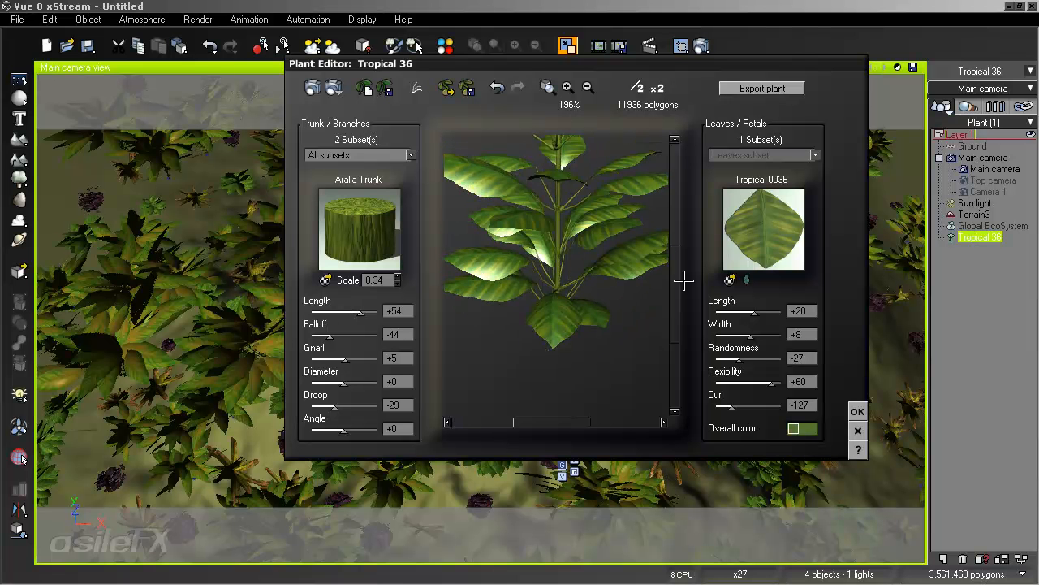
left_click_drag(673, 281, 674, 218)
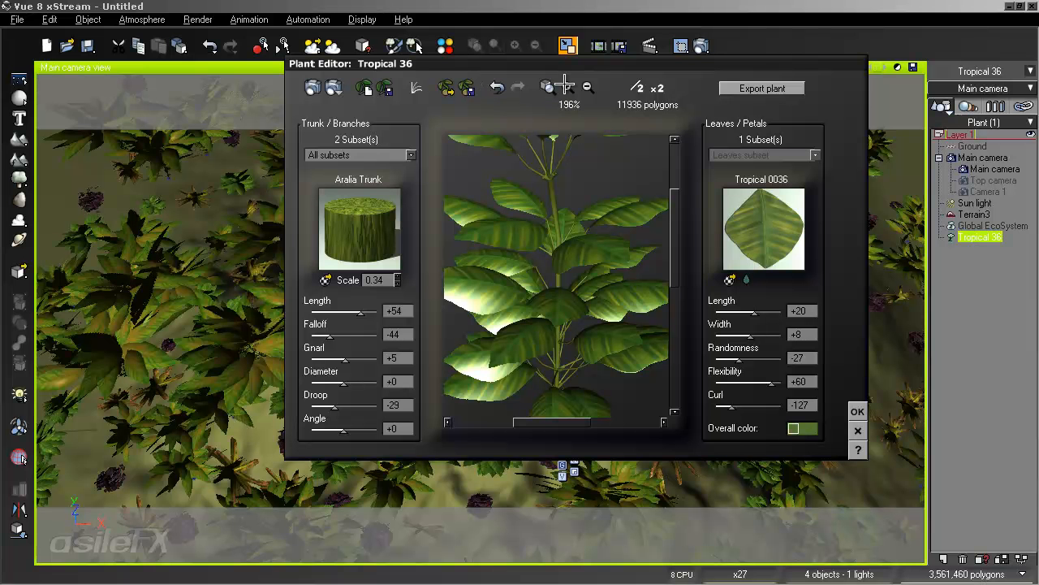
left_click(857, 429)
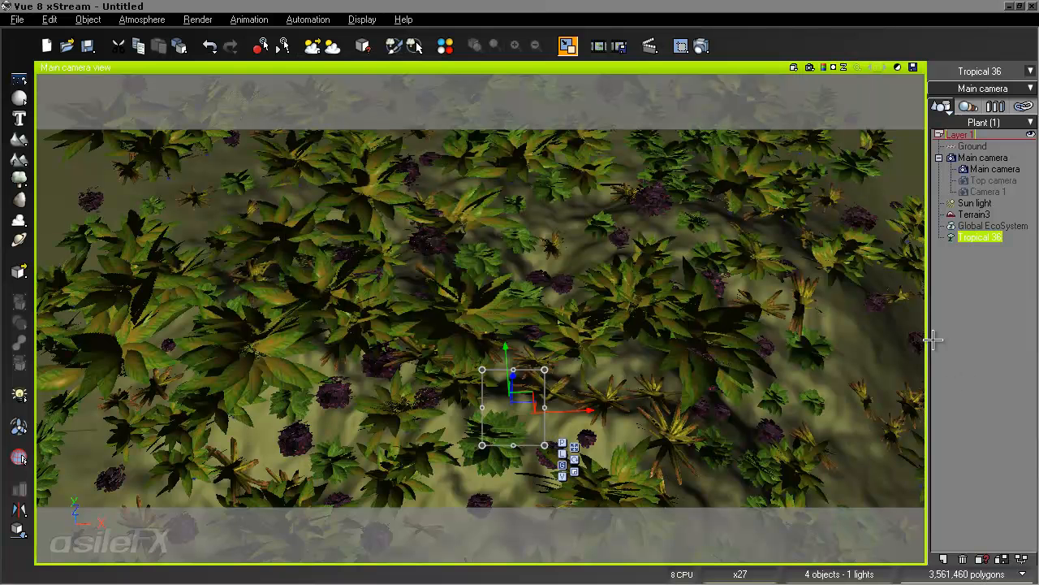
Open Terrain3's grass EcoSystem material and remove Tropical 36 from its population.
left_click(1024, 71)
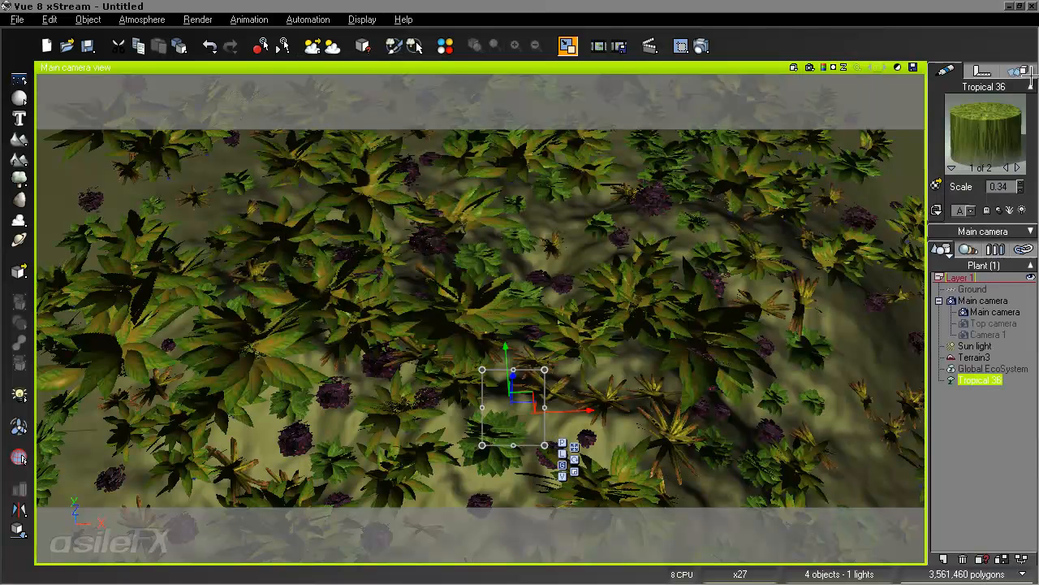
left_click(975, 358)
right_click(984, 126)
left_click(938, 130)
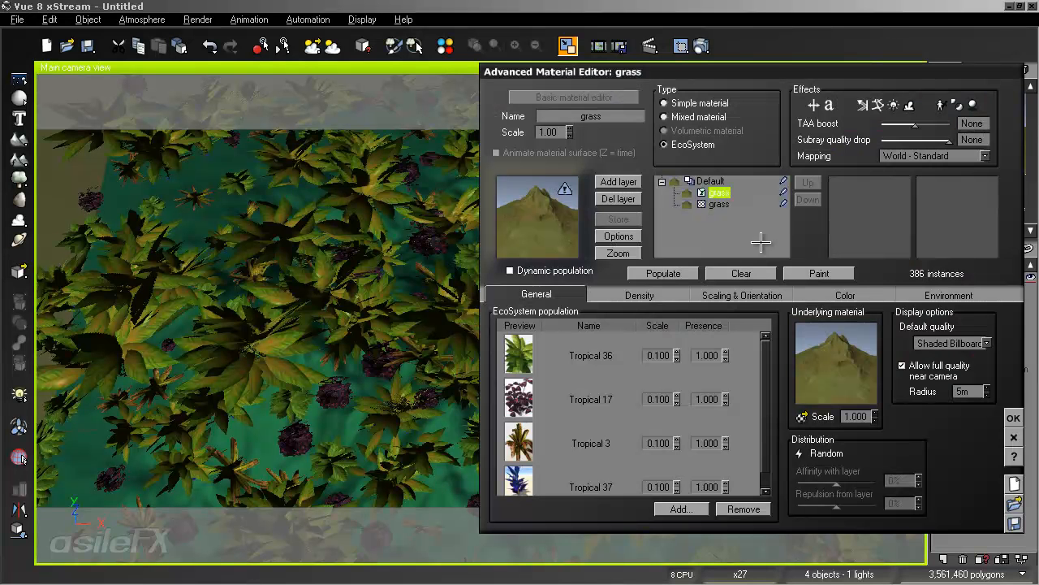
left_click(609, 355)
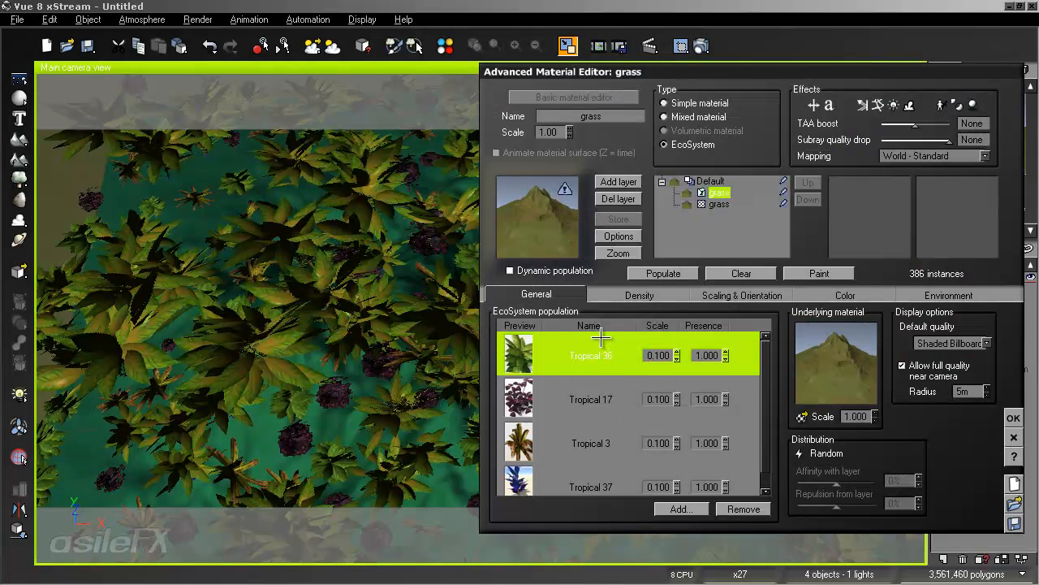
left_click(742, 509)
left_click(681, 509)
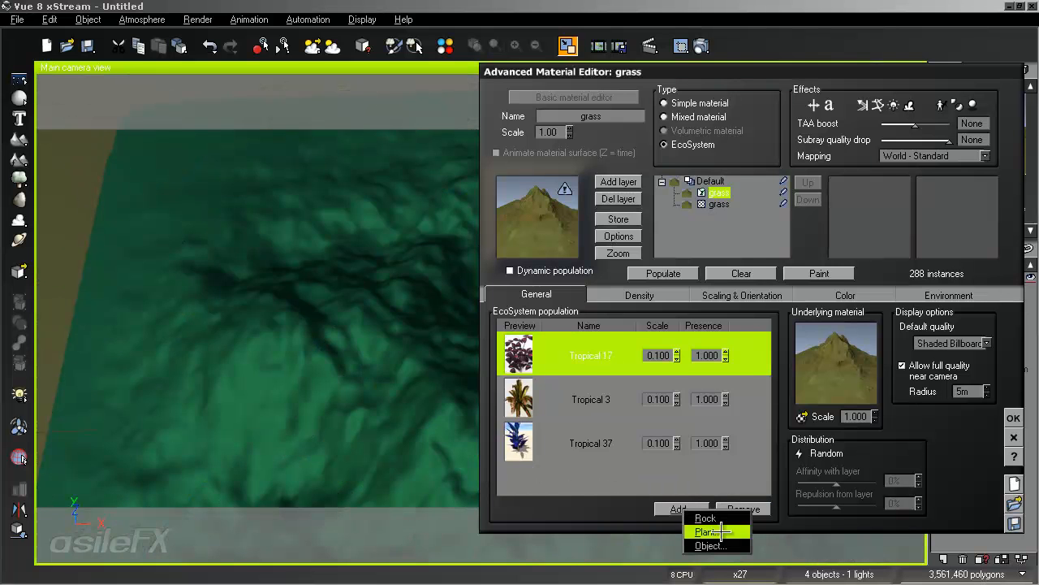
left_click(696, 539)
left_click(829, 507)
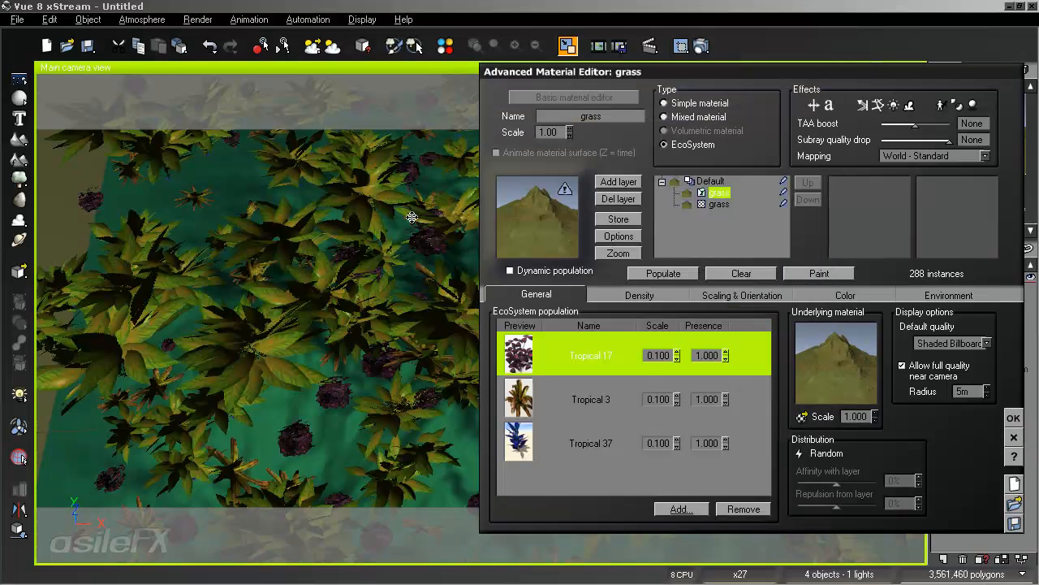
Accept the edited grass EcoSystem material on Terrain3.
left_click(1013, 412)
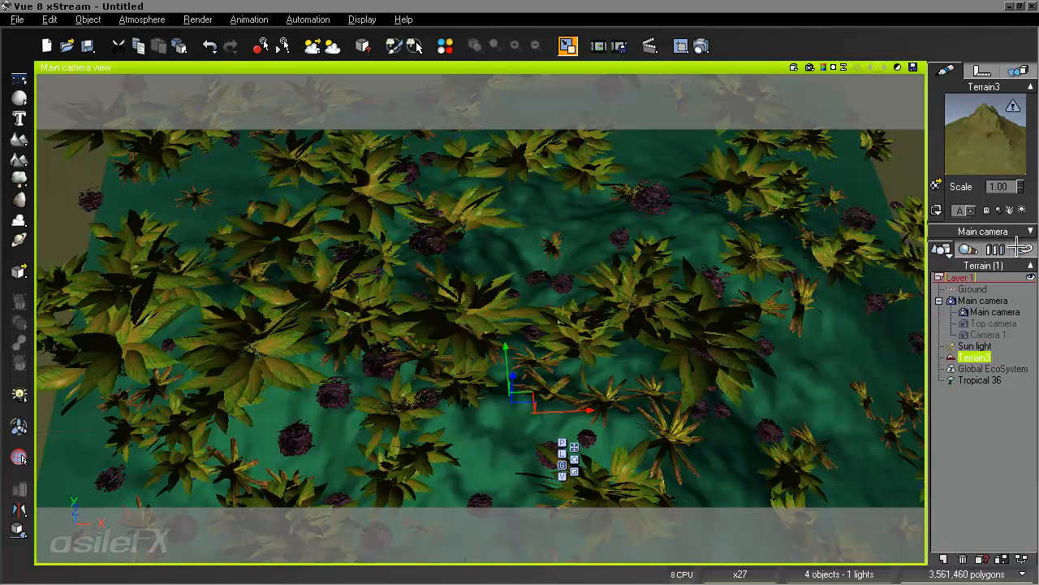
left_click(1029, 232)
right_click_drag(590, 345, 606, 314)
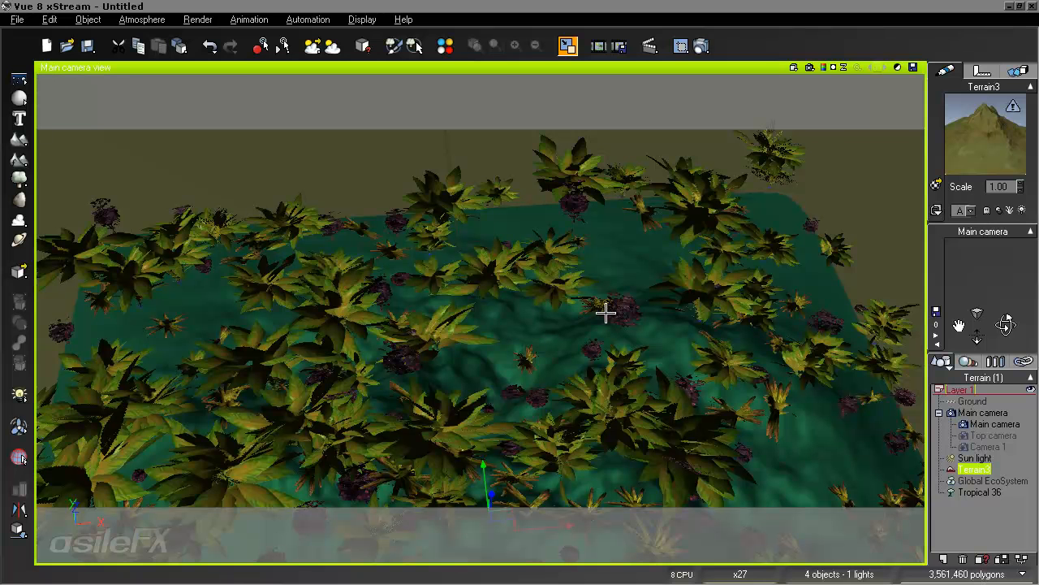
Examine the scene's linked texture maps, including the trop_001 and trop_004 images.
left_click(1024, 361)
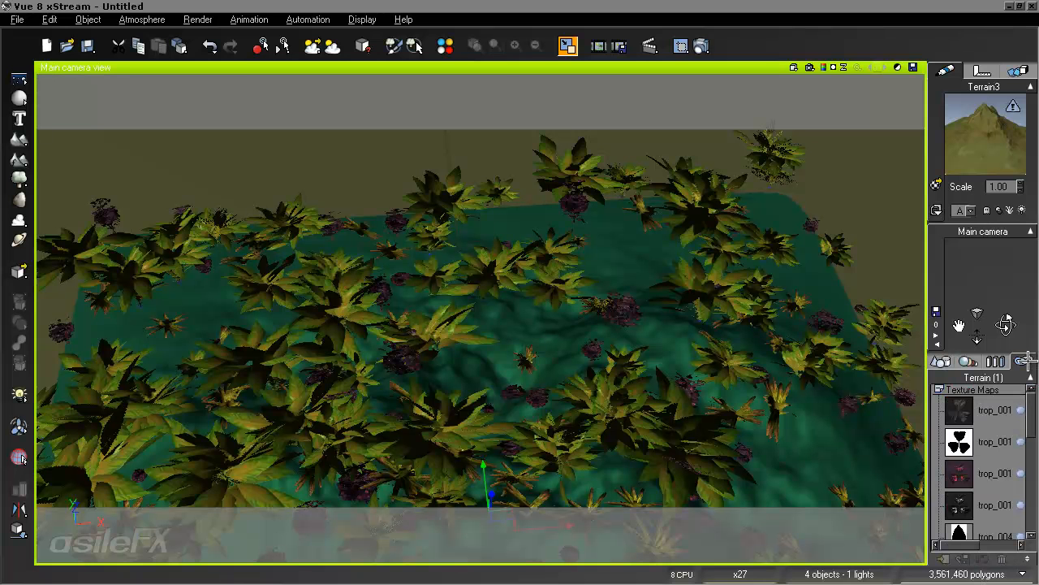
left_click(1028, 87)
left_click(1028, 87)
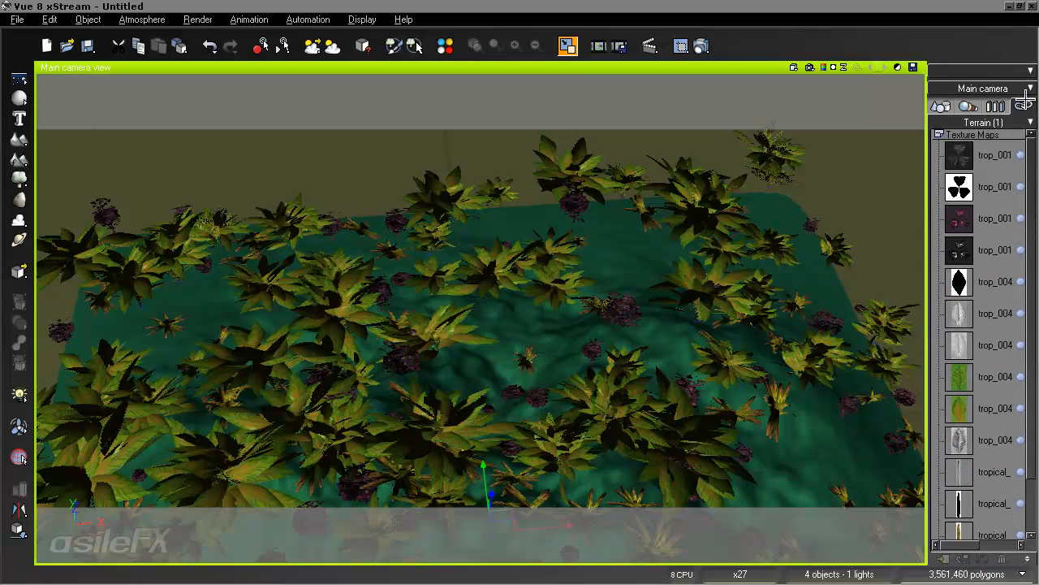
mouse_move(1033, 158)
left_mouse_down()
mouse_move(1032, 203)
mouse_move(1035, 159)
left_mouse_up()
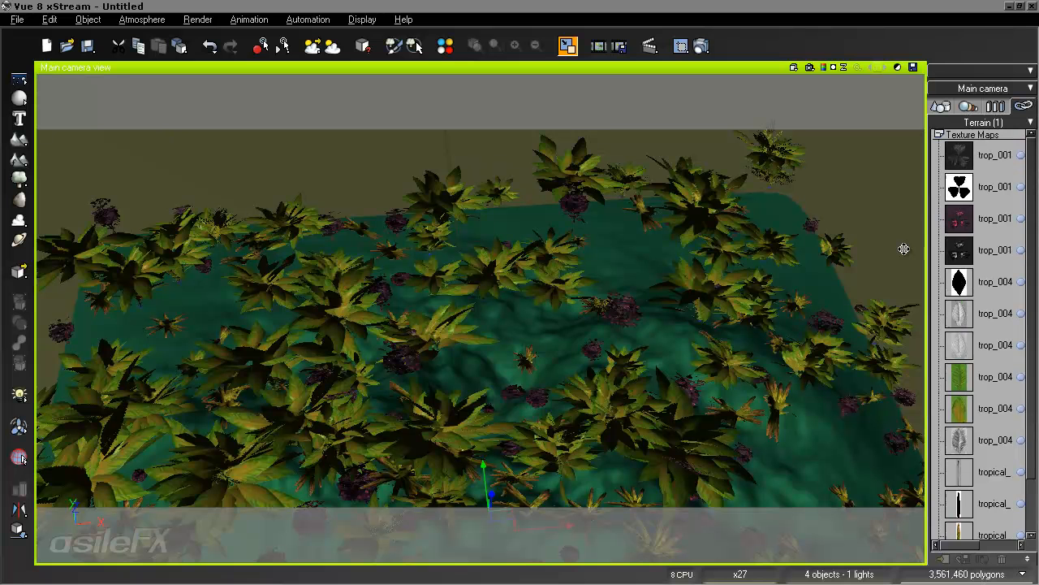
scroll(975, 293, "down", 2)
scroll(978, 324, "up", 2)
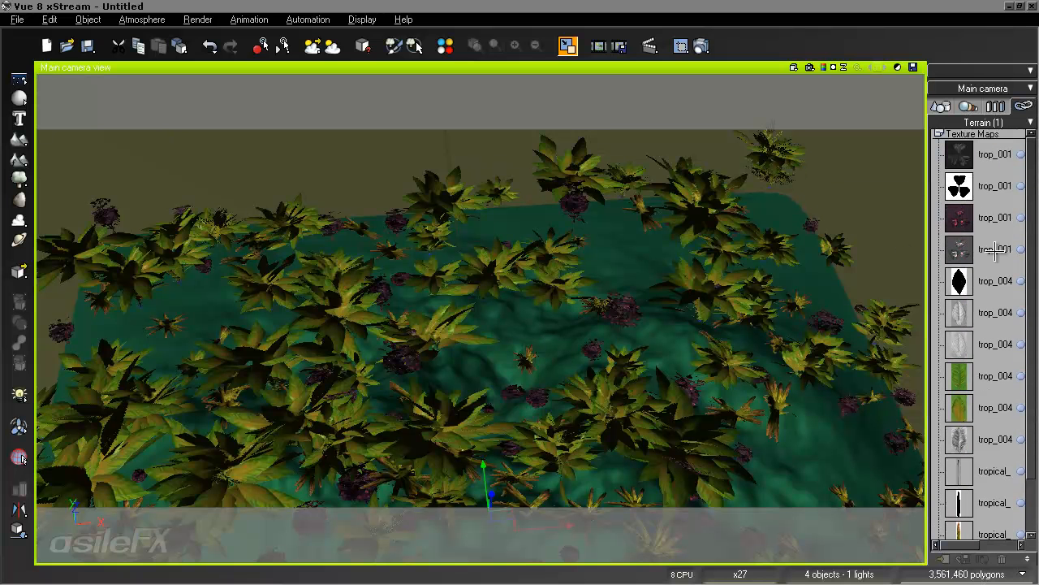
left_click(992, 217)
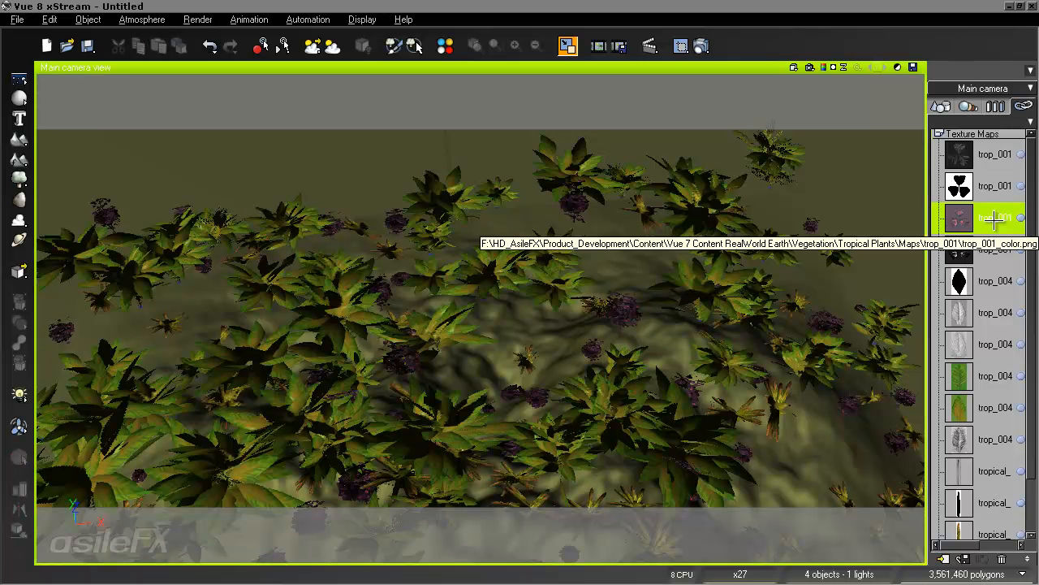
left_click(981, 187)
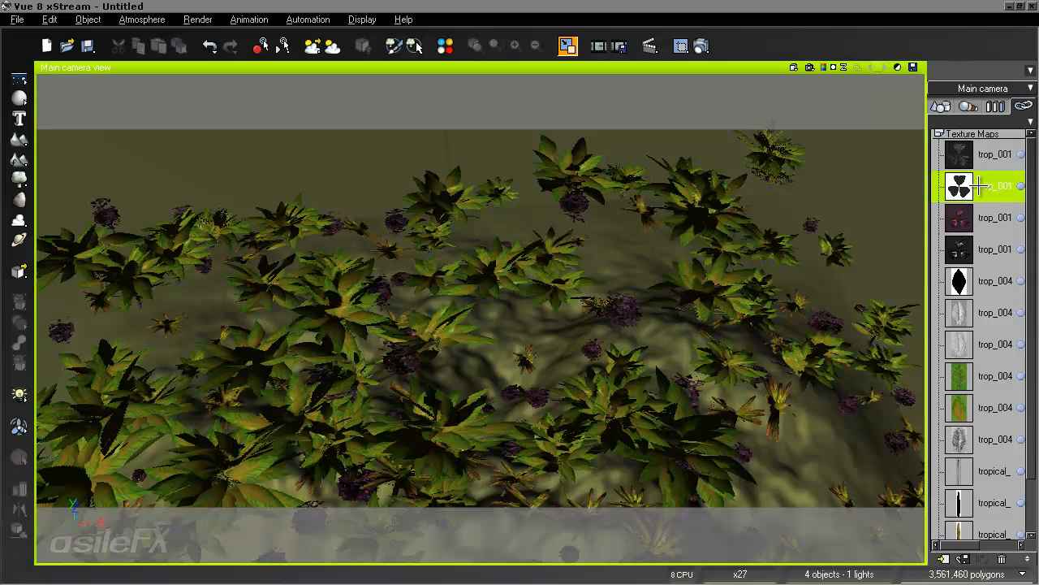
left_click(984, 219)
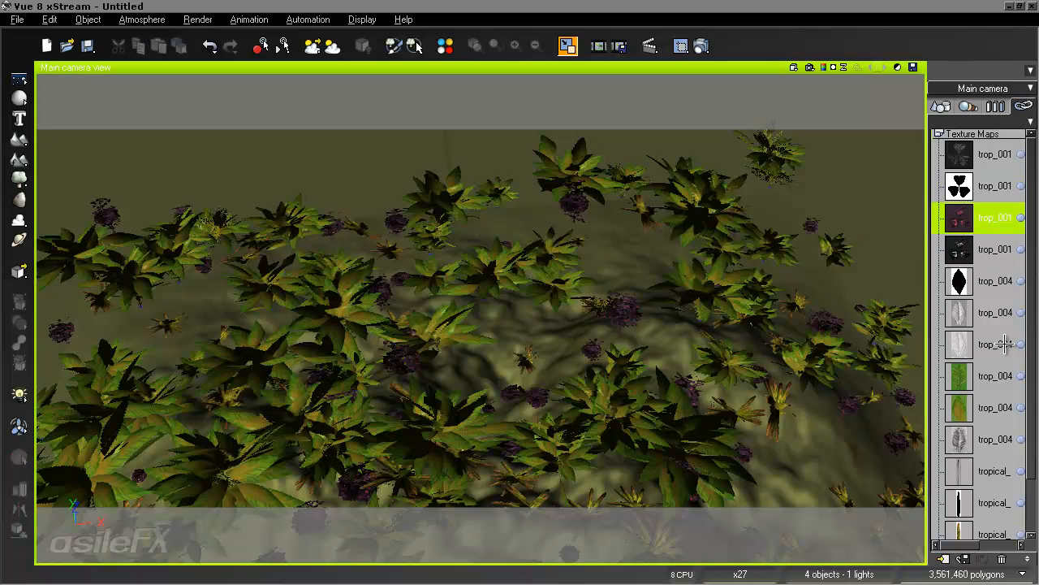
scroll(971, 293, "down", 2)
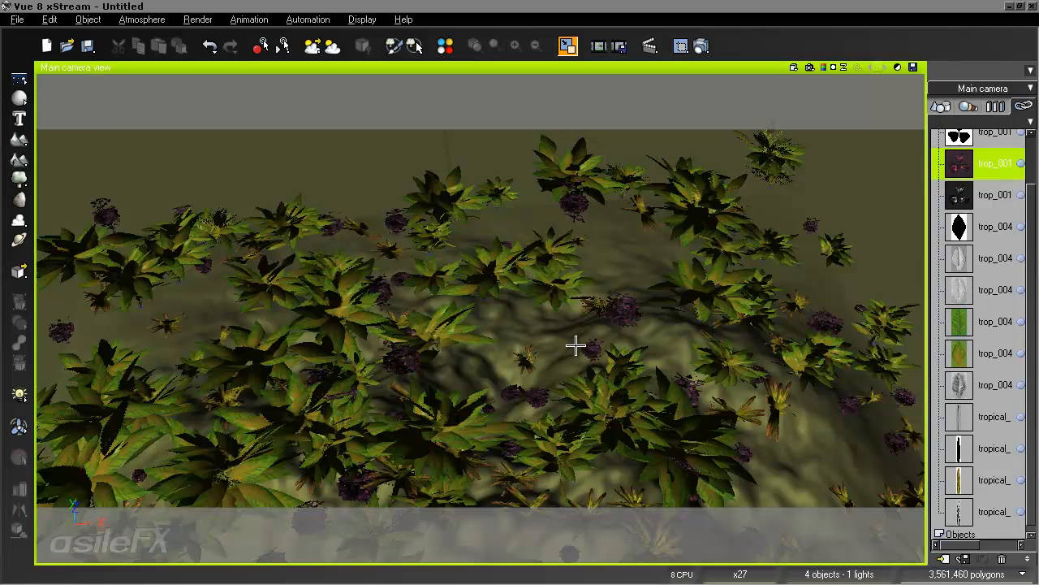
left_click(962, 298)
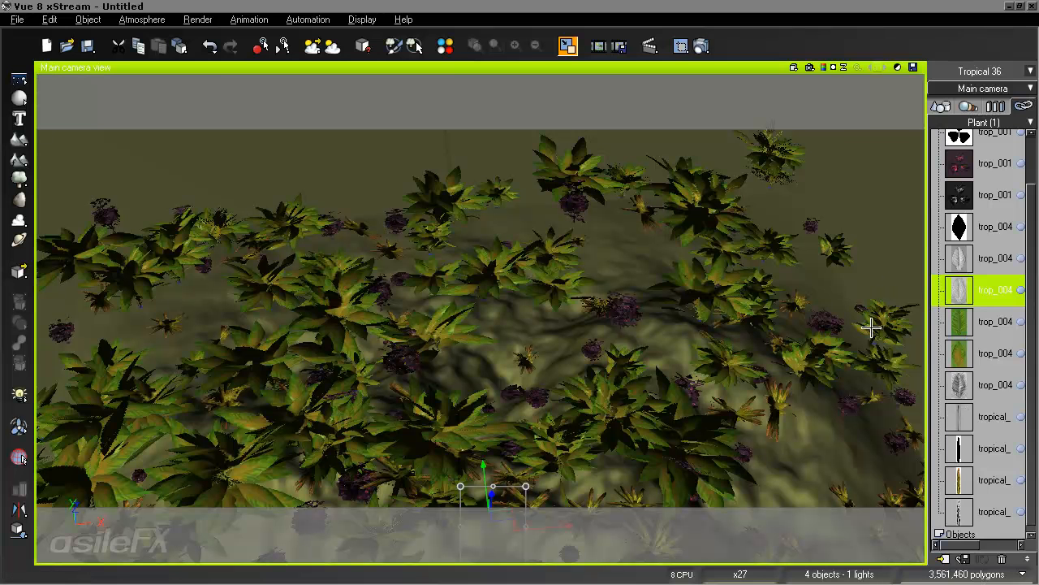
Show the list of all scene materials and clear the selection.
left_click(978, 105)
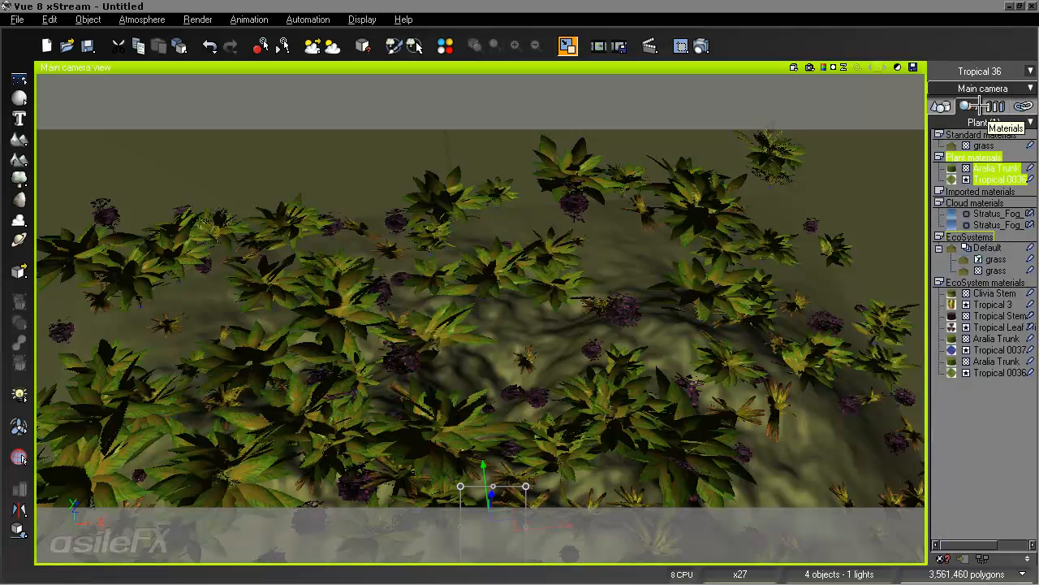
left_click(997, 476)
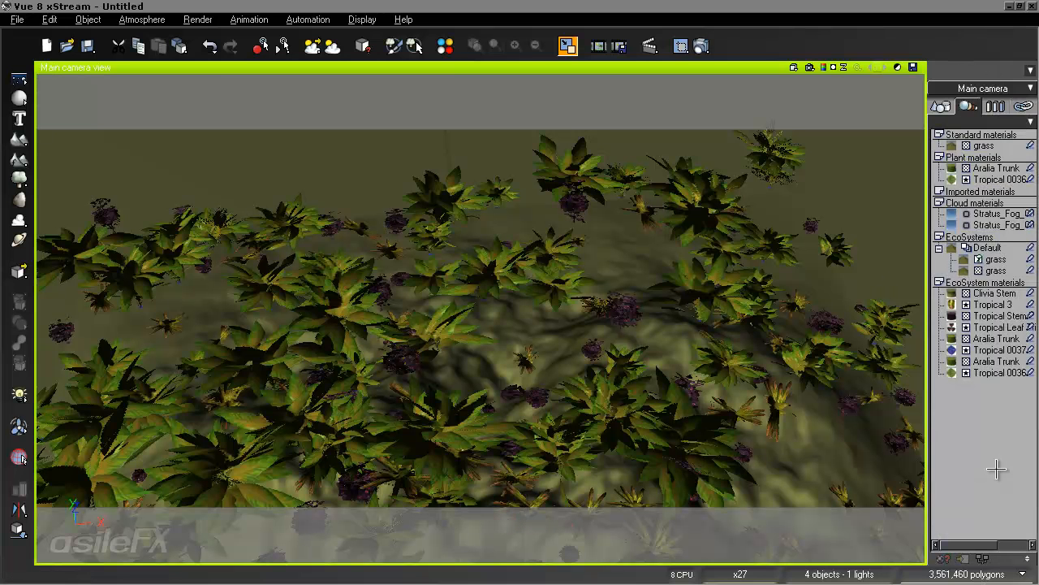
Inspect the Tropical 3 EcoSystem material in the Advanced Material Editor and close it without applying changes.
left_click(992, 305)
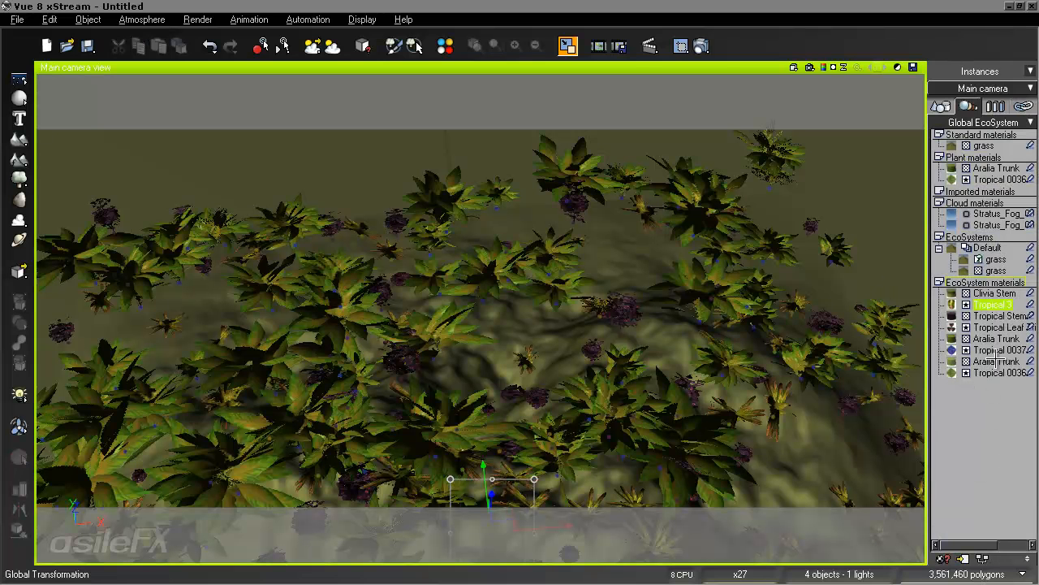
double_click(994, 304)
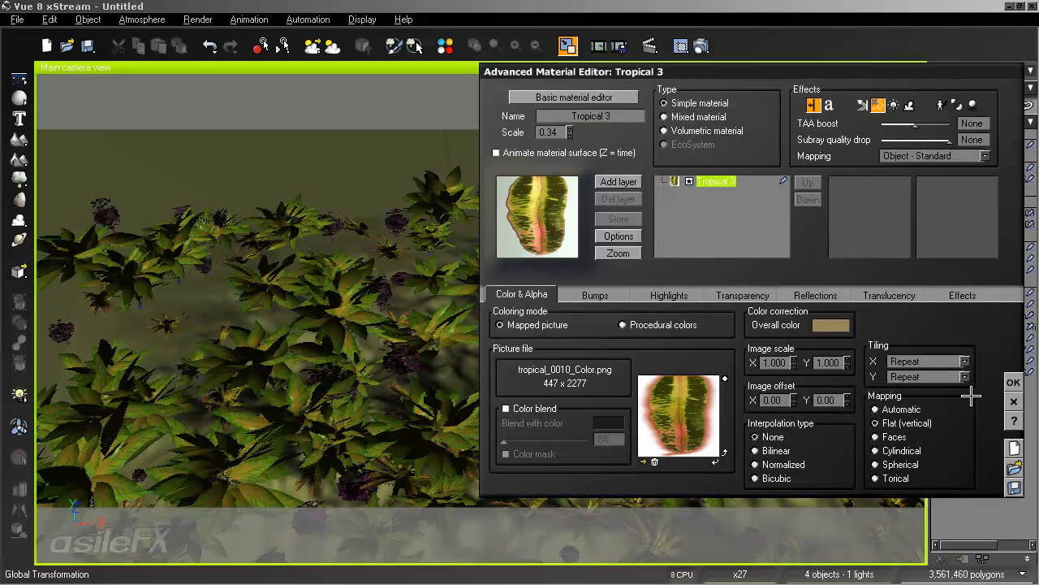
left_click(1014, 401)
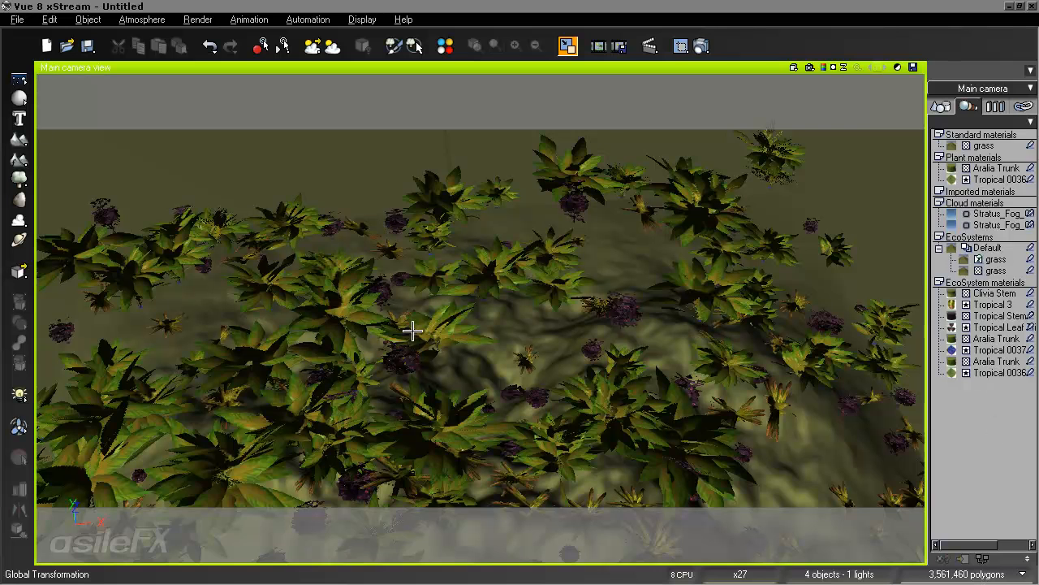
Show the scene's object list, select everything on Layer 1, and clear the selection.
right_click_drag(429, 235, 372, 220)
left_click(951, 104)
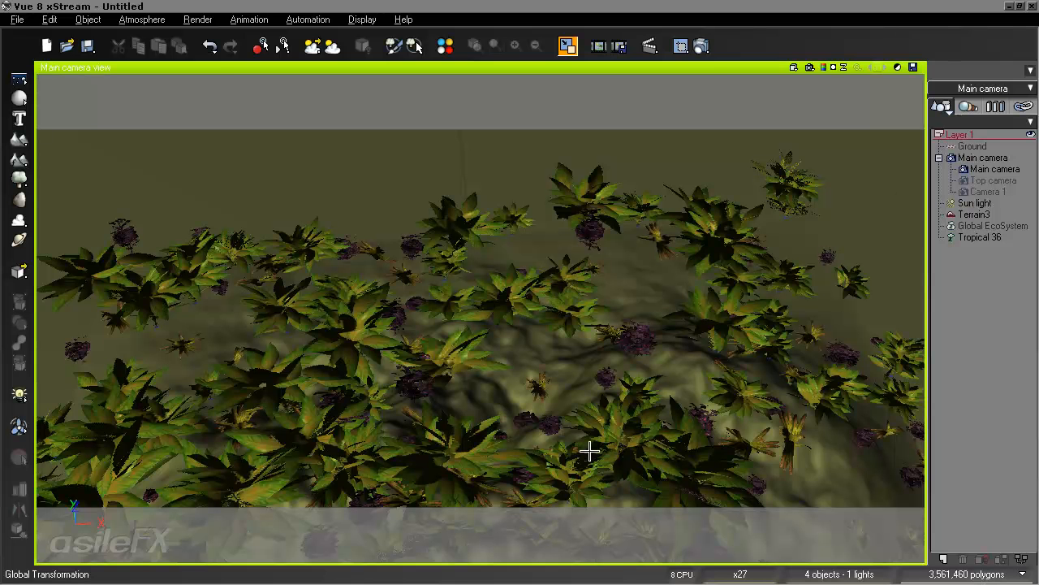
left_click(961, 134)
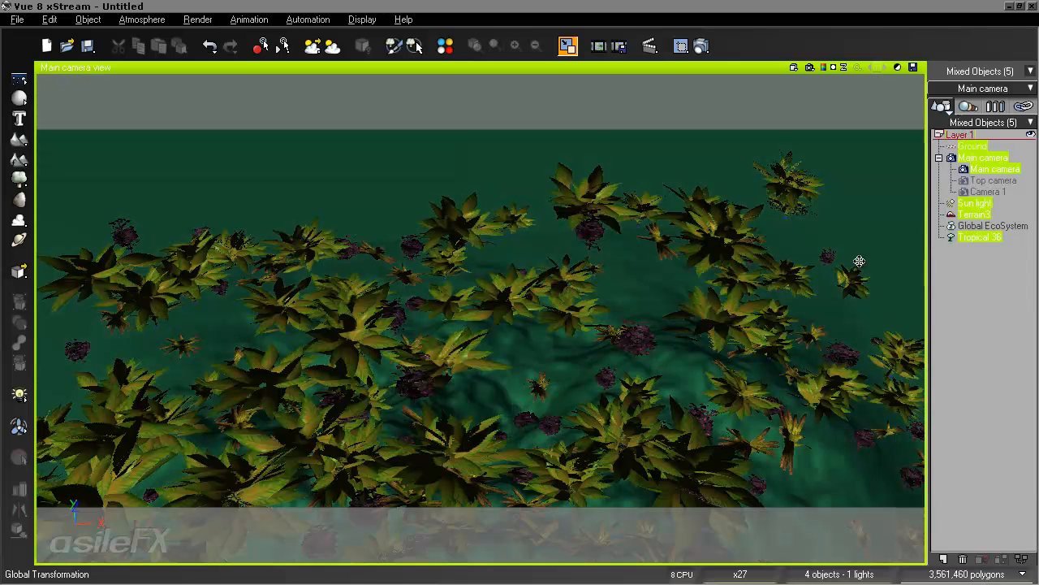
left_click(976, 276)
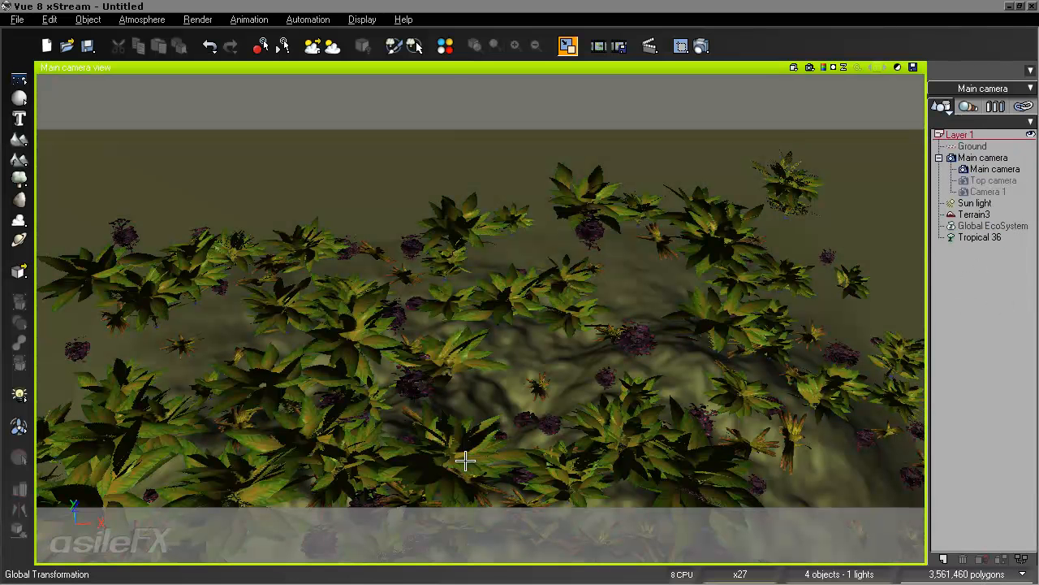
Add a second layer to the scene and create a new terrain on it.
right_click_drag(476, 451, 482, 418)
scroll(482, 418, "down", 5)
scroll(483, 418, "up", 5)
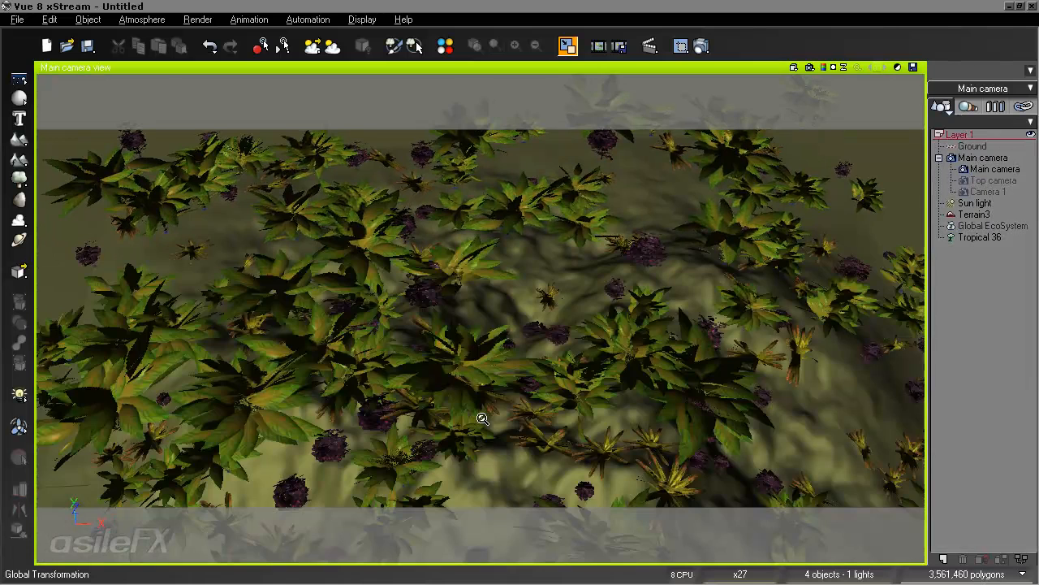
middle_click_drag(663, 274, 653, 356)
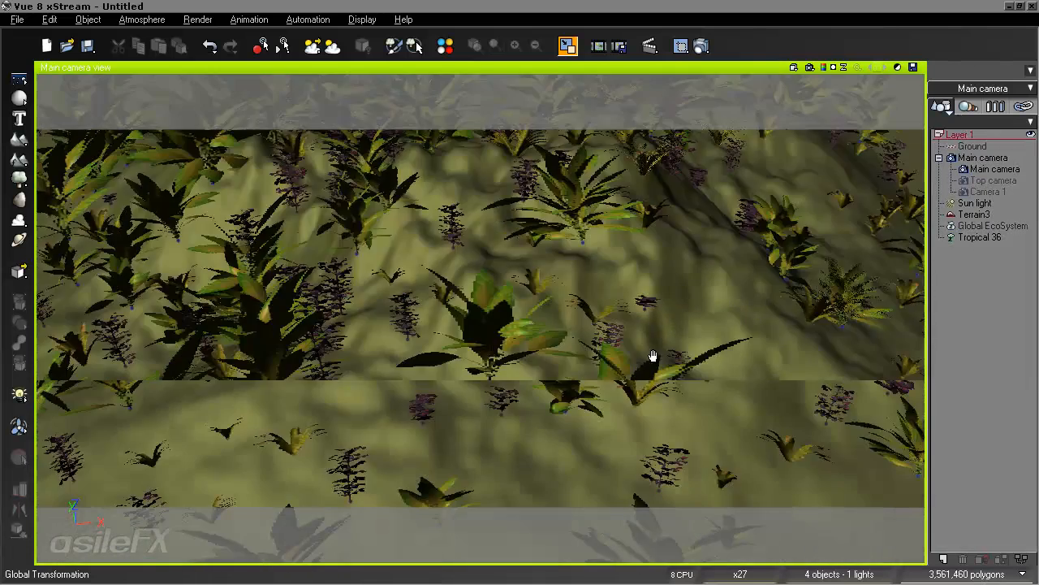
scroll(653, 354, "down", 5)
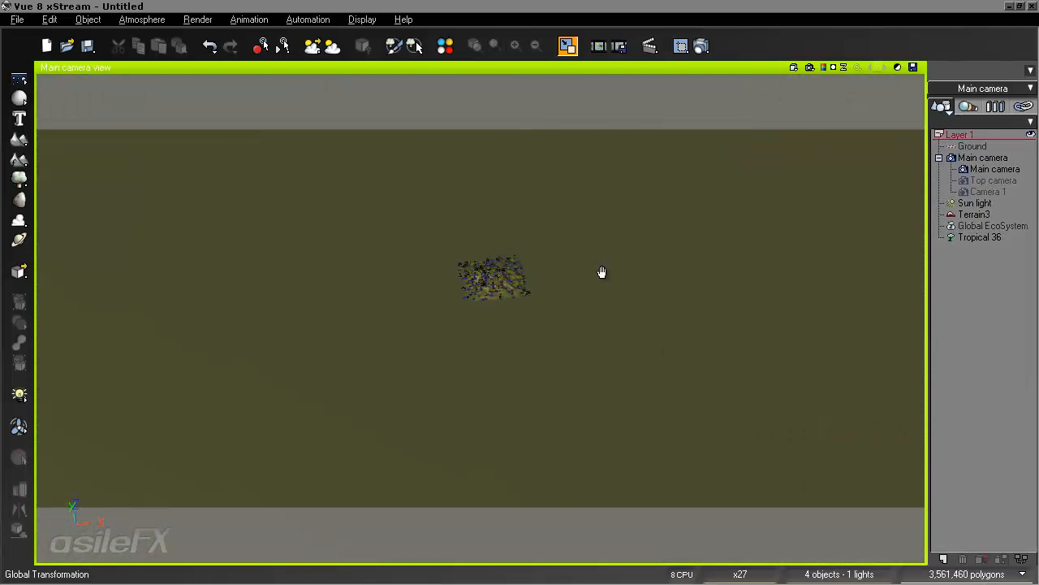
scroll(602, 268, "up", 3)
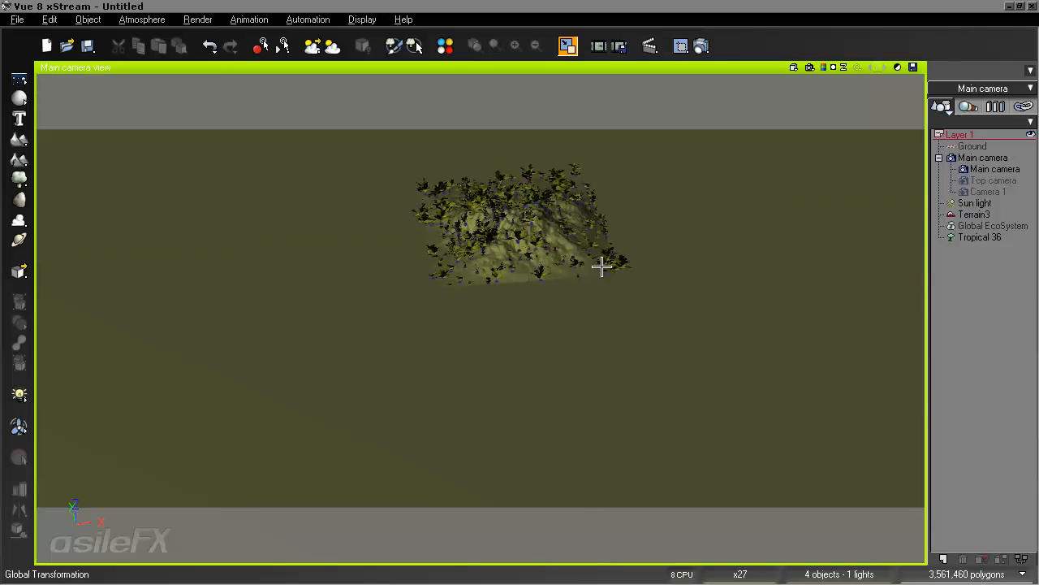
scroll(602, 269, "up", 3)
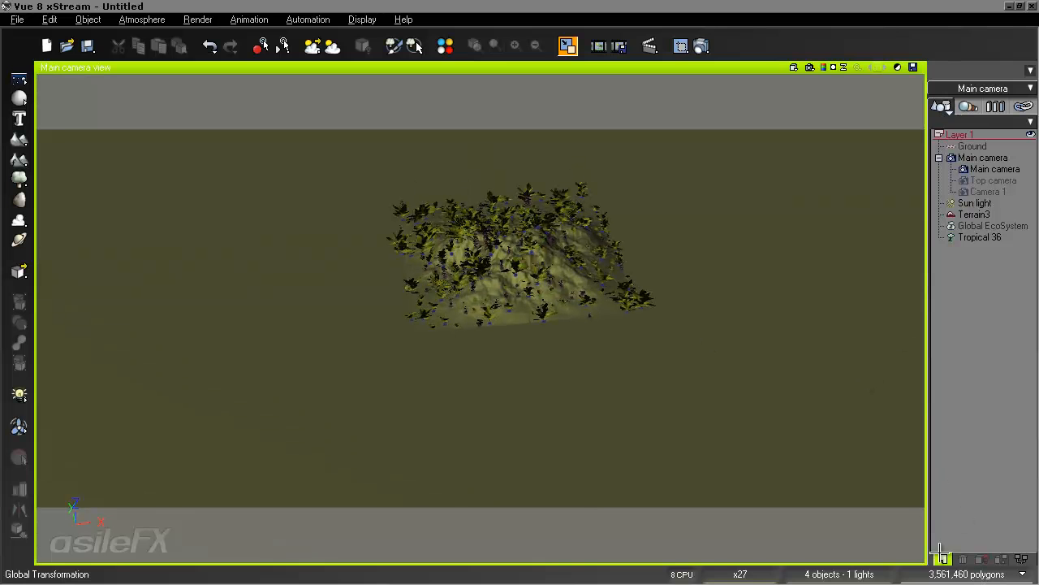
left_click(943, 559)
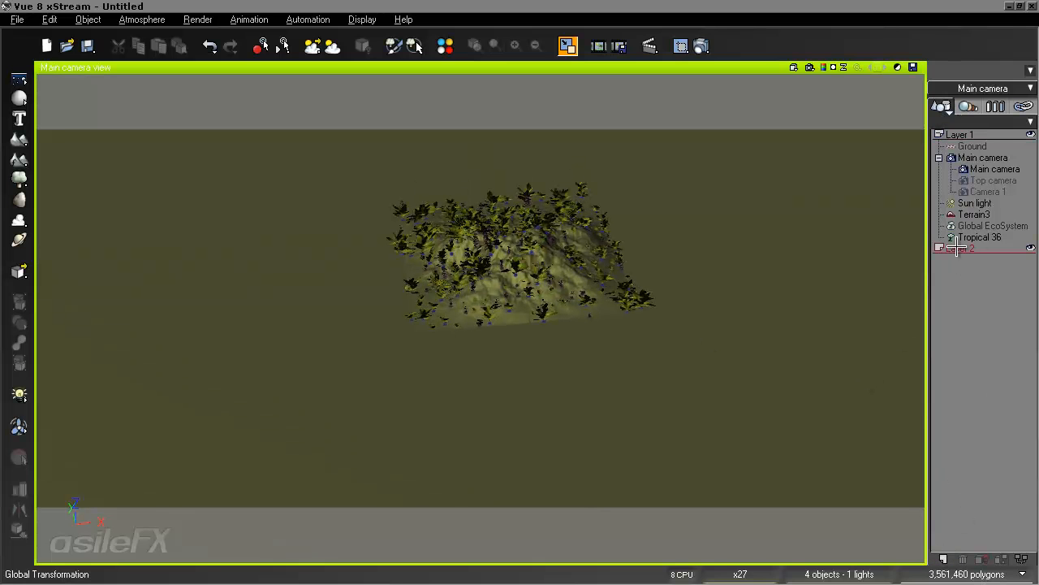
left_click(19, 138)
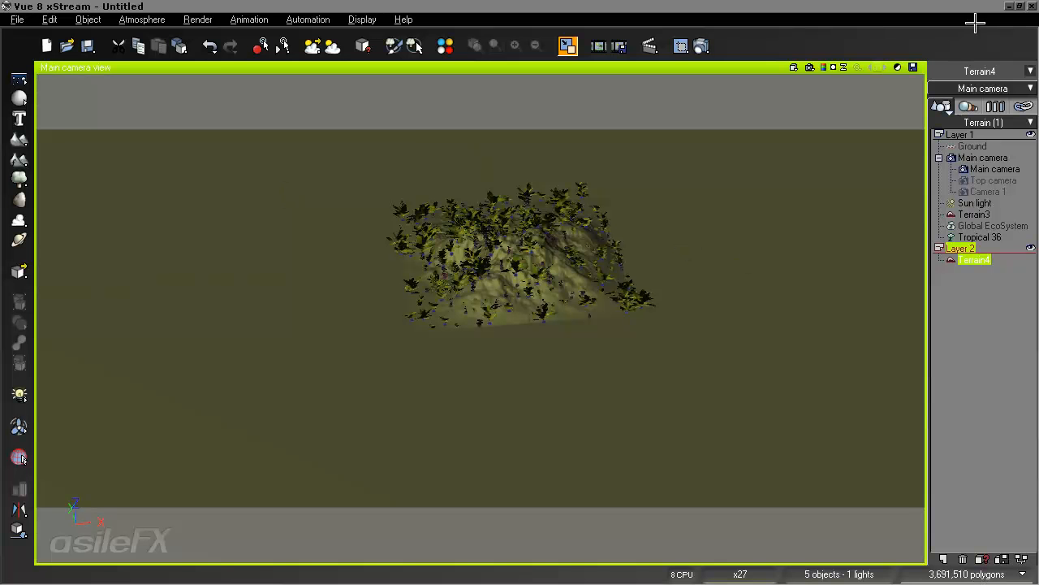
Place the new terrain at X 0 and Y 0, and shift it along X to about 15.18 m beside Terrain3.
left_click(1030, 71)
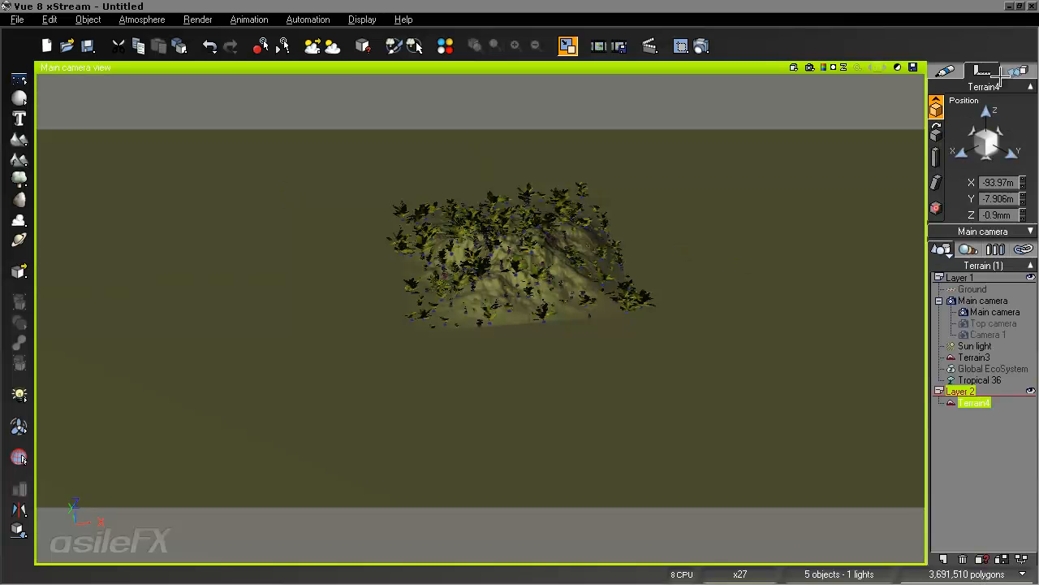
double_click(999, 183)
type("0")
double_click(995, 199)
type("0")
key("Tab")
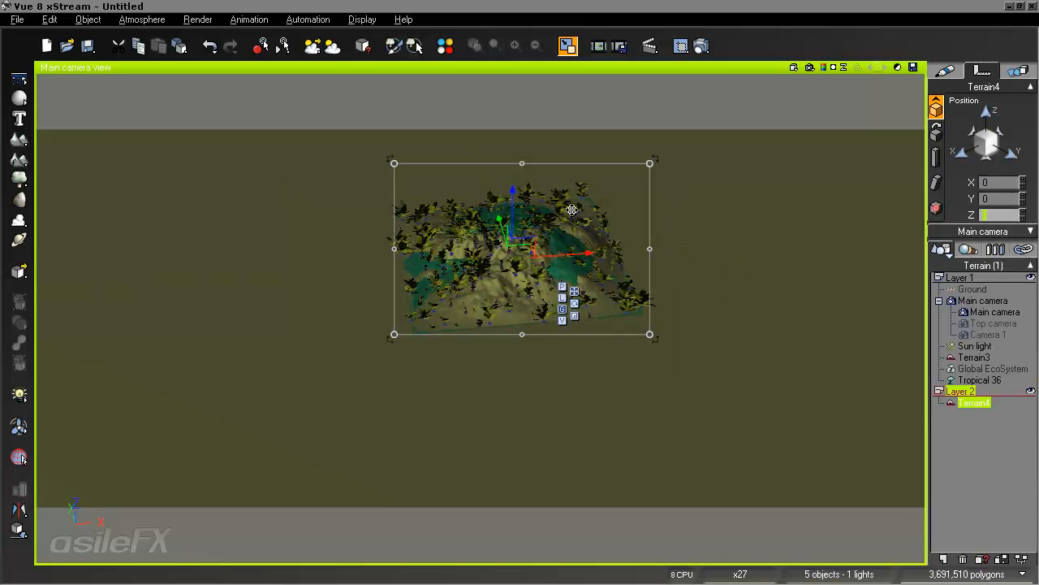
left_click_drag(585, 270, 680, 217)
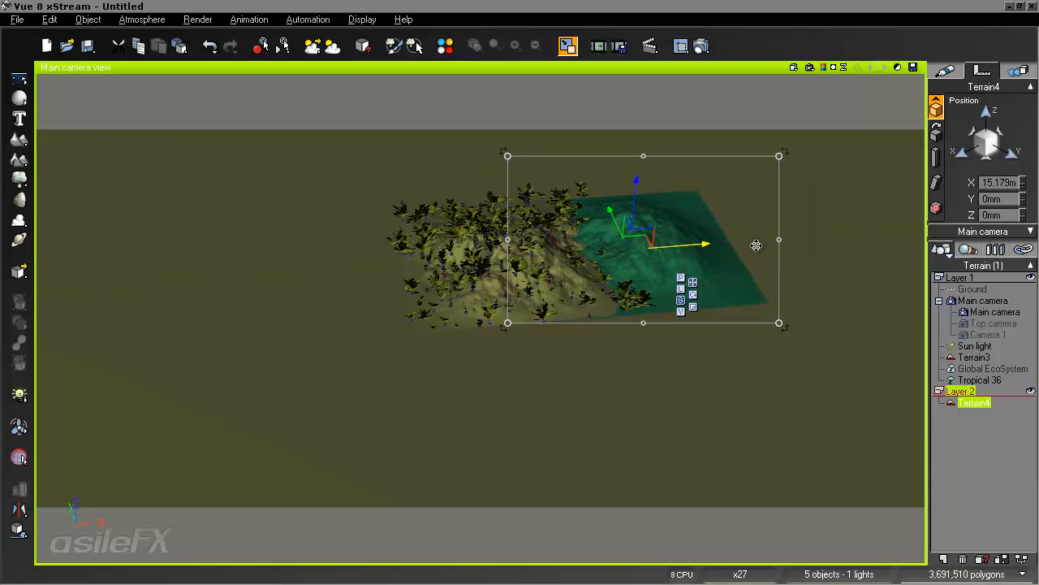
left_click(998, 436)
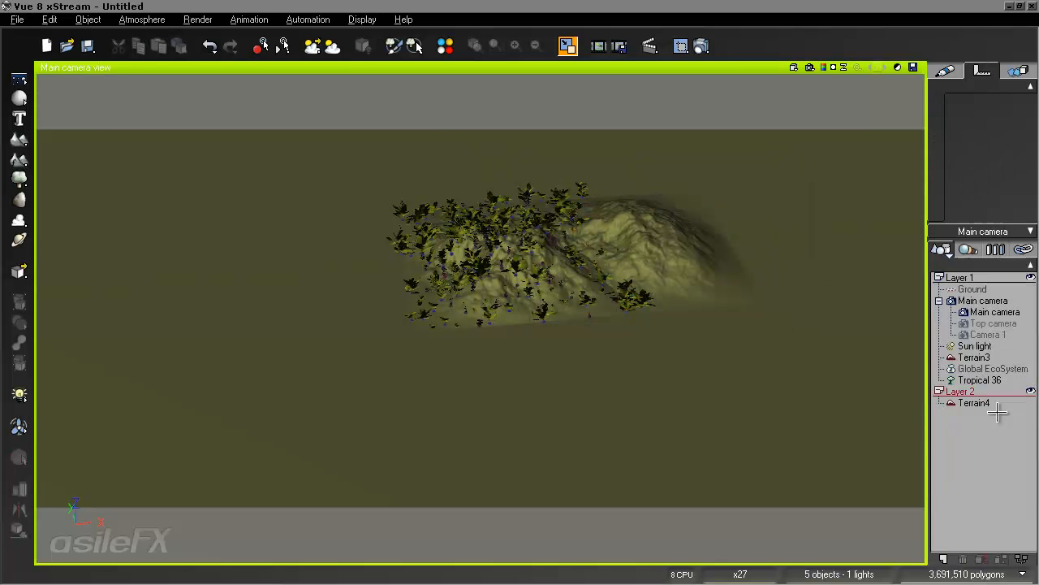
Review the Layer 1 and Layer 2 masks in the multi-pass render options under user settings, and discard the changes.
left_click(700, 44)
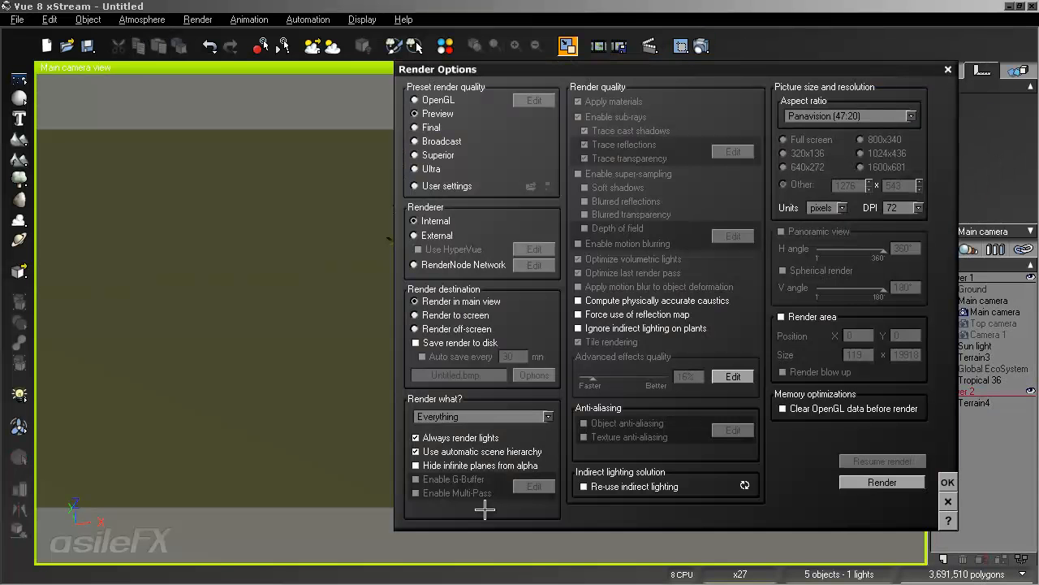
left_click(434, 186)
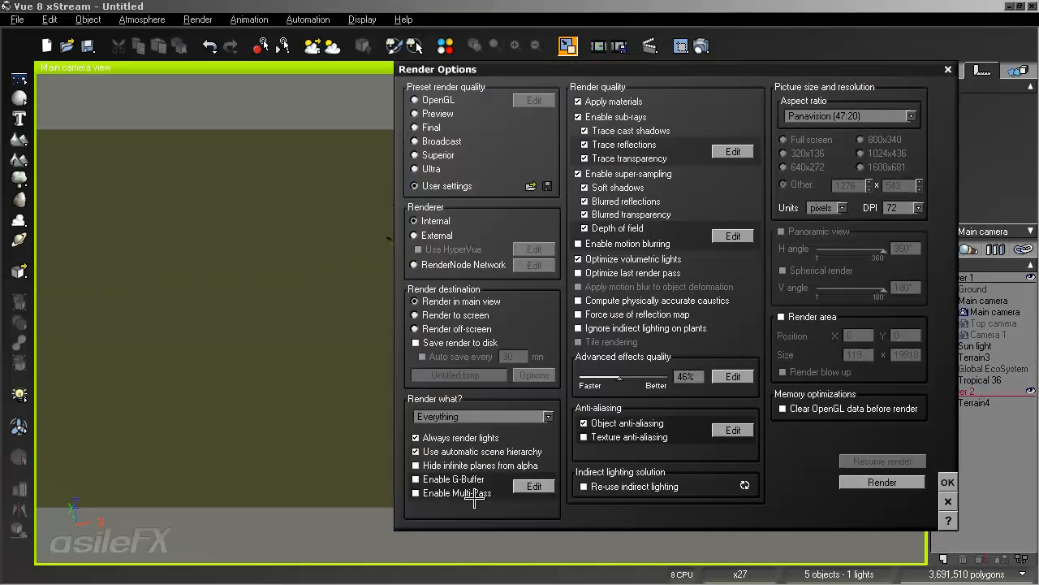
left_click(534, 485)
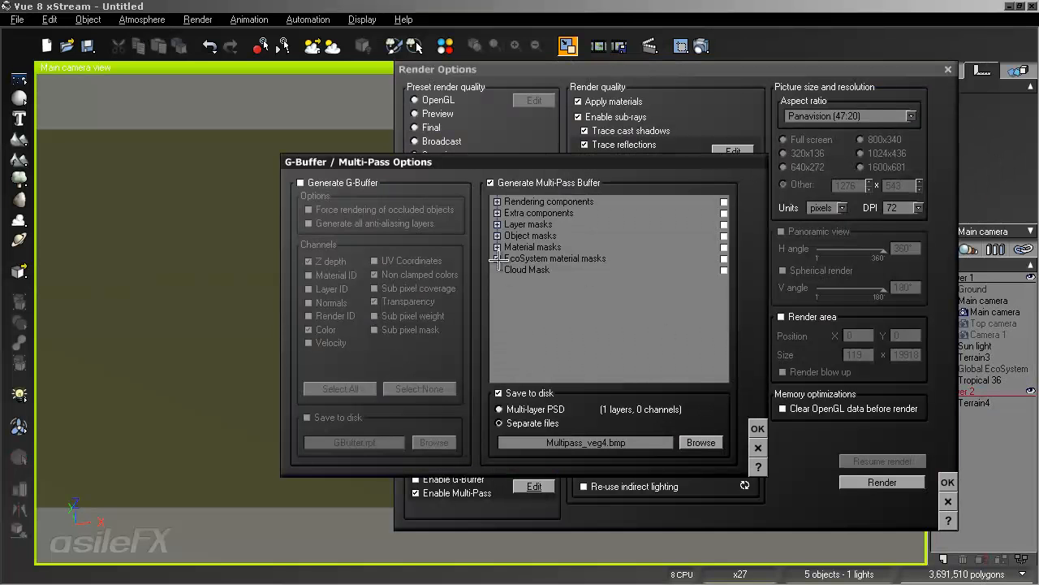
left_click(498, 224)
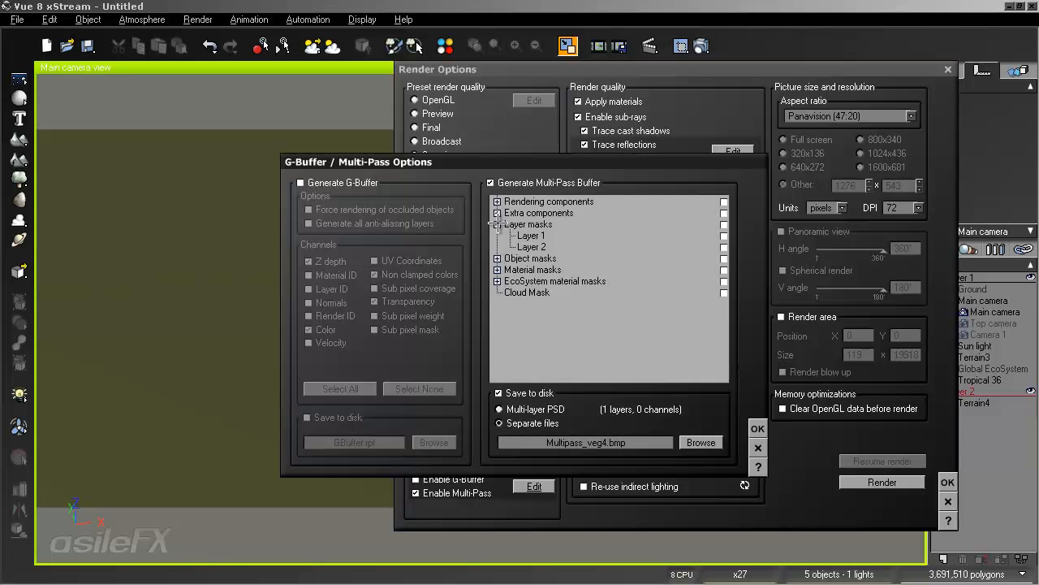
left_click(544, 245)
left_click(544, 245)
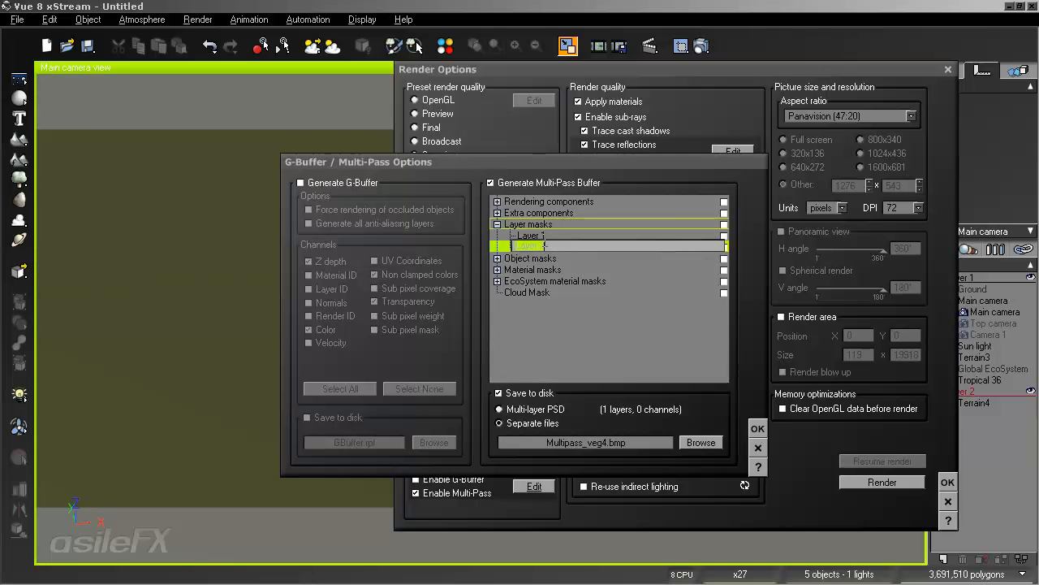
left_click(583, 268)
left_click(625, 338)
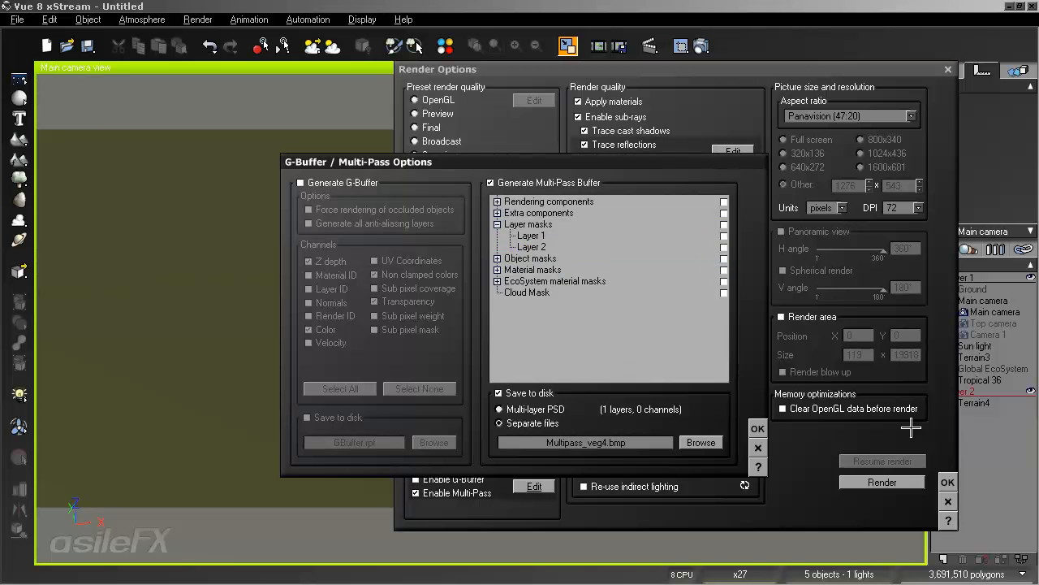
left_click(757, 445)
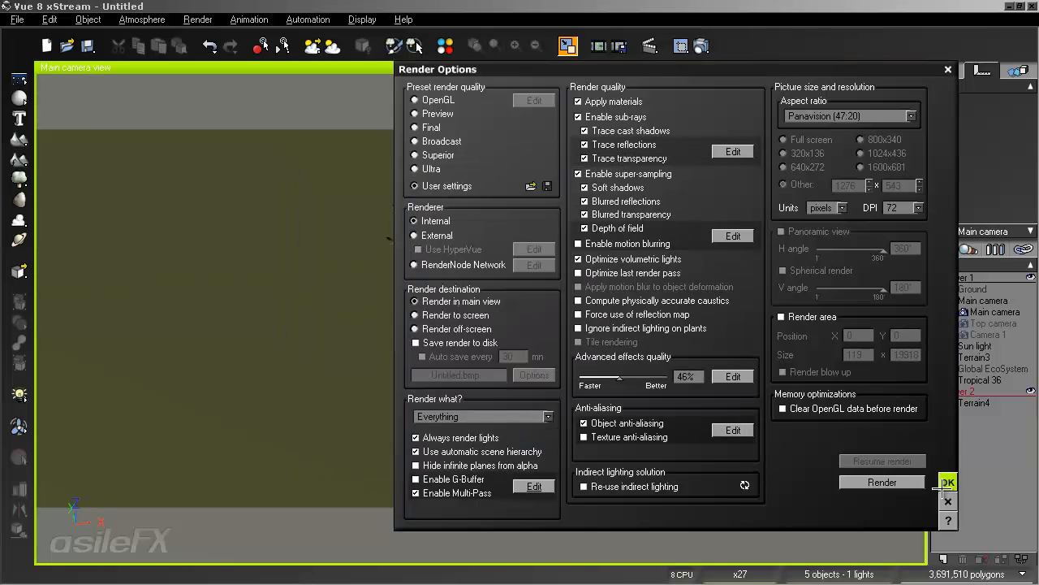
left_click(948, 501)
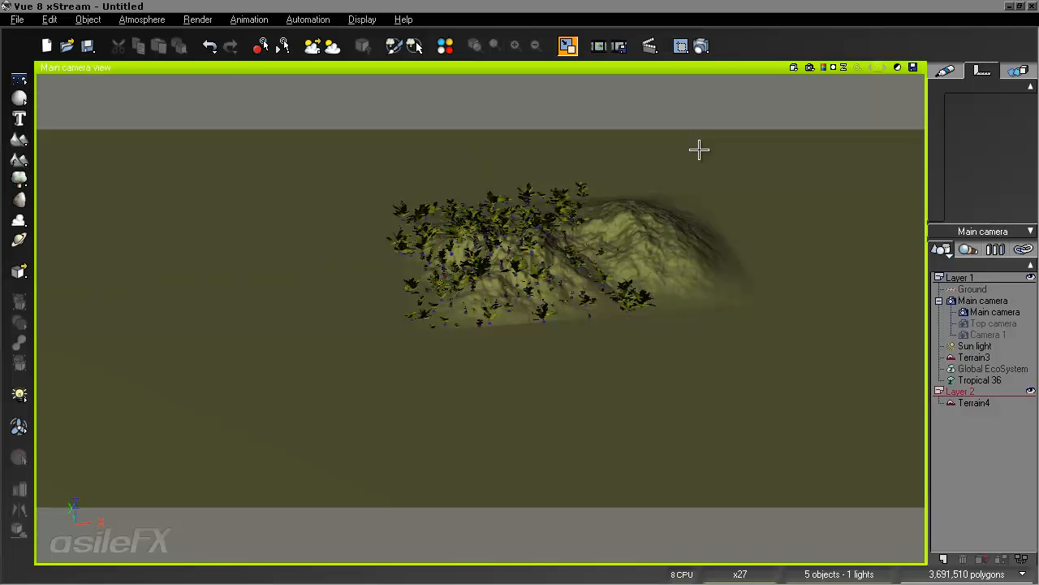
Delete both terrains and the Tropical 36 plant from the scene.
right_click_drag(641, 242, 631, 262)
scroll(674, 331, "up", 5)
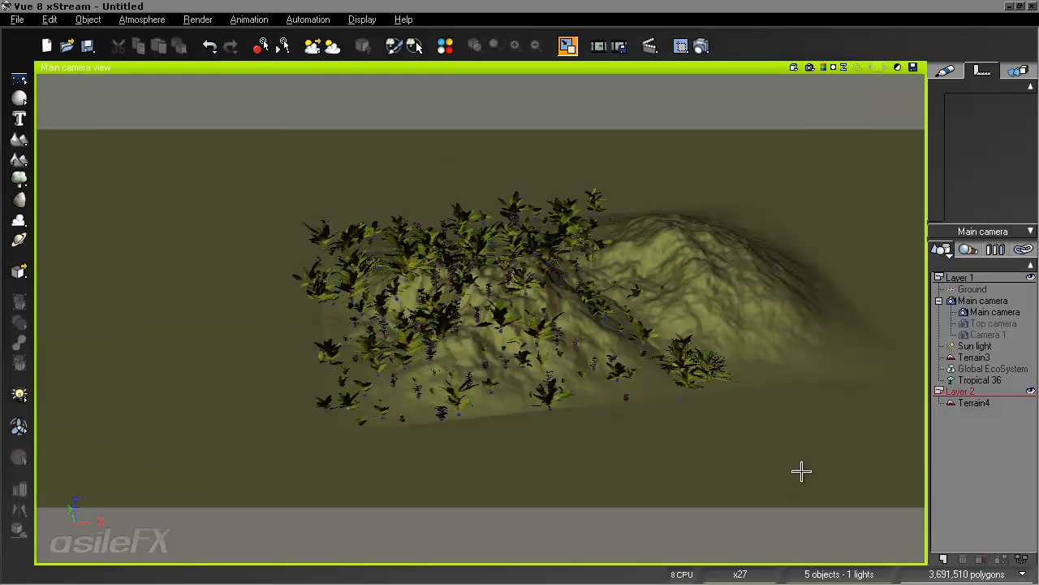
left_click_drag(282, 85, 292, 152)
key("Delete")
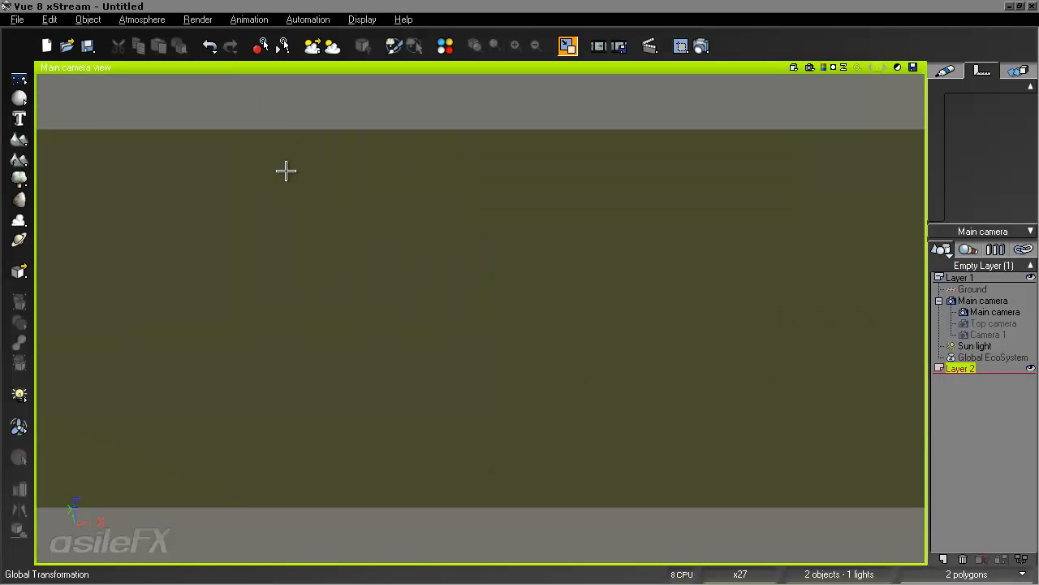
left_click(1001, 415)
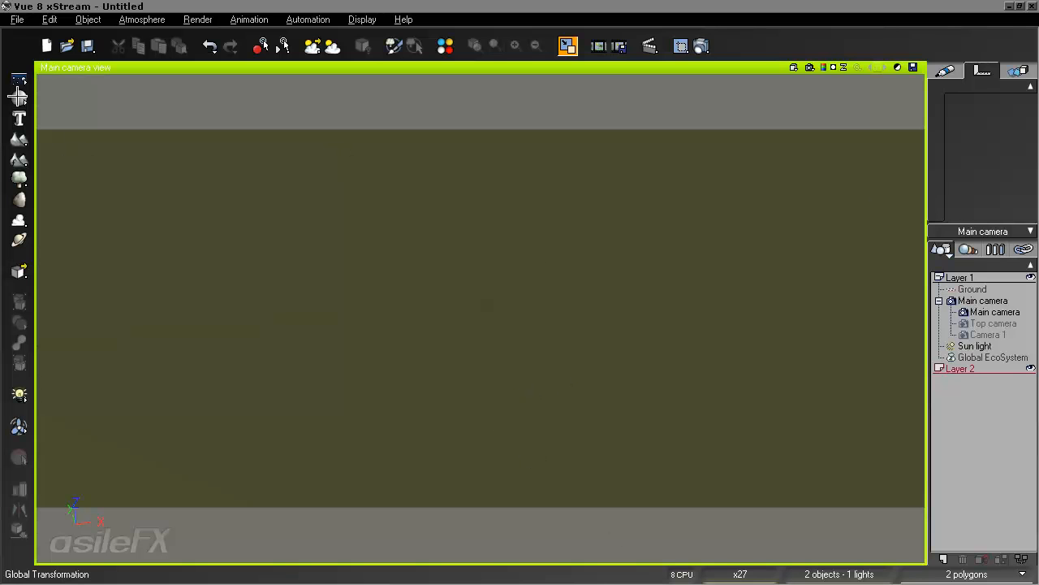
Add a Layered Cumulus MetaCloud from the cloud presets to Layer 2.
left_click(19, 219)
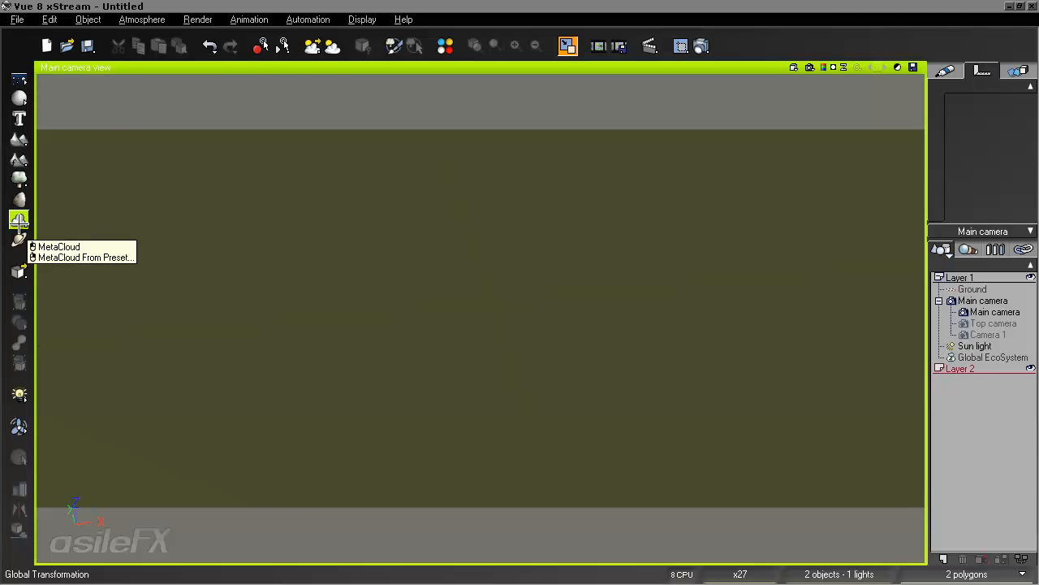
left_click(82, 257)
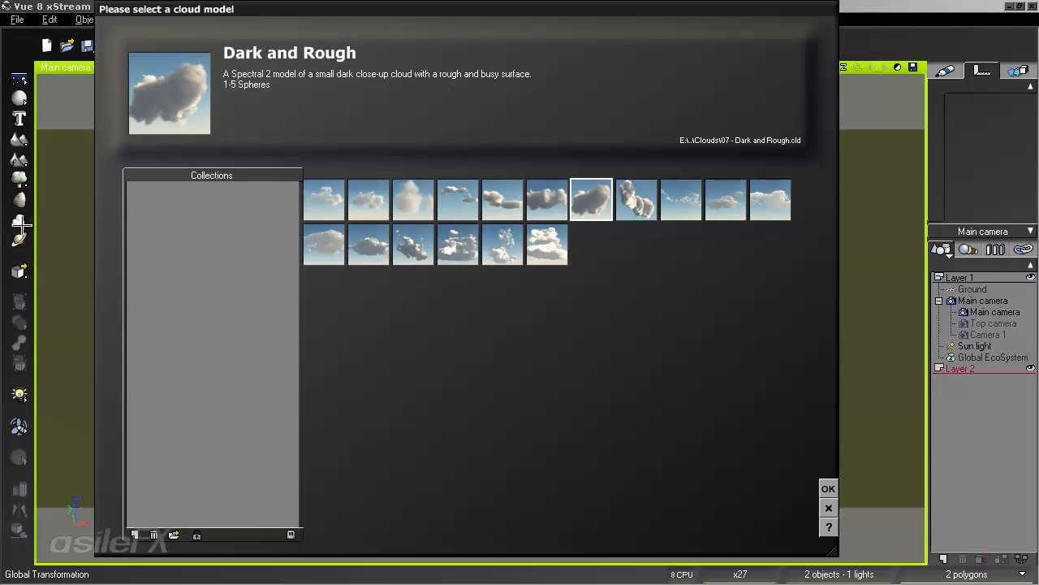
left_click(458, 244)
left_click(828, 488)
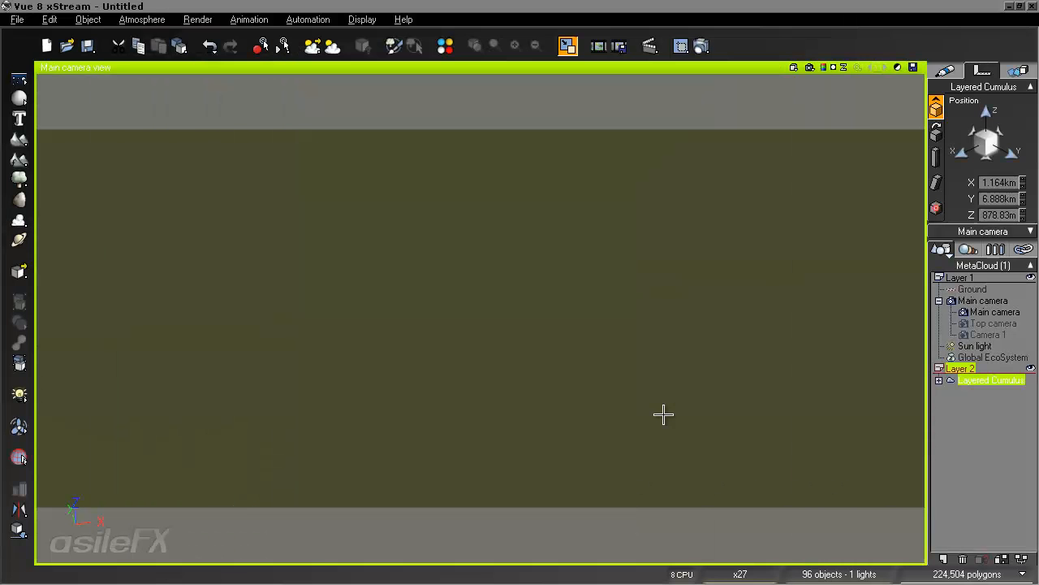
Frame the Layered Cumulus cloud in the main camera view and examine its shape with nothing selected.
scroll(721, 316, "down", 4)
right_click_drag(521, 283, 520, 305)
scroll(520, 301, "up", 6)
scroll(520, 298, "down", 2)
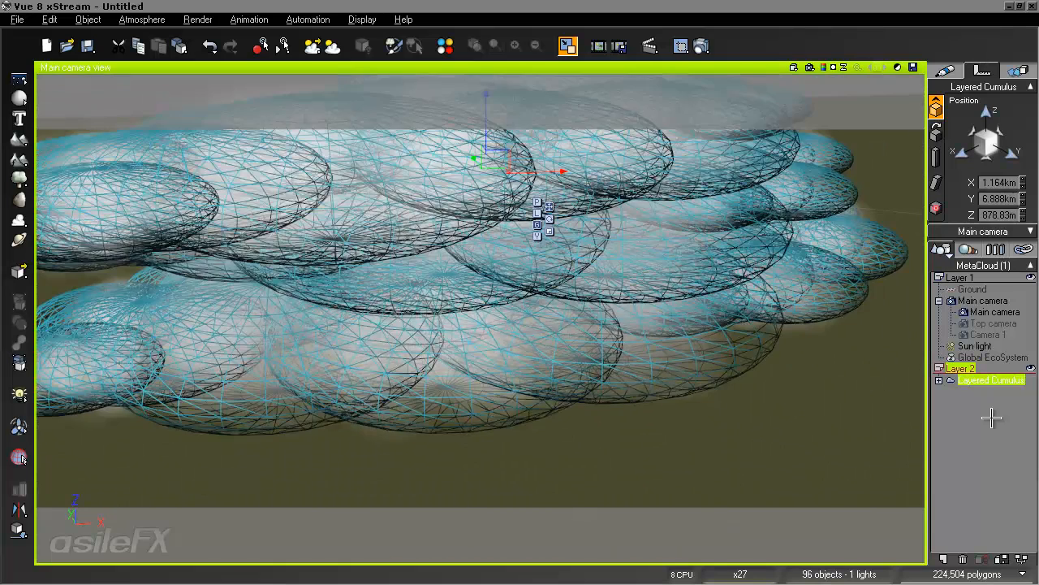
left_click(992, 418)
right_click_drag(434, 234, 443, 264)
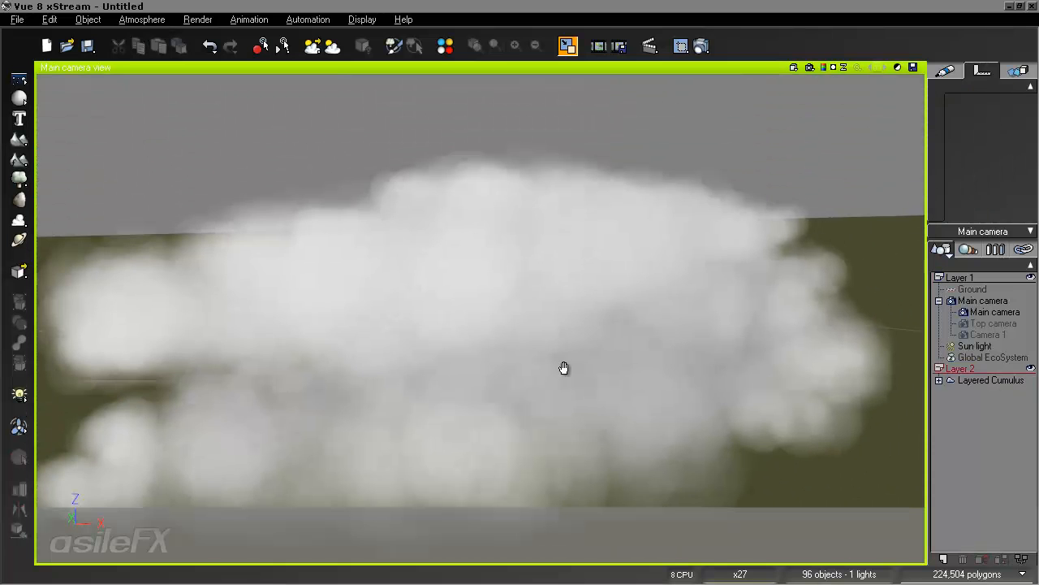
View the selected Layered Cumulus wireframe from another camera angle, and examine the cloud again with nothing selected.
left_click(991, 380)
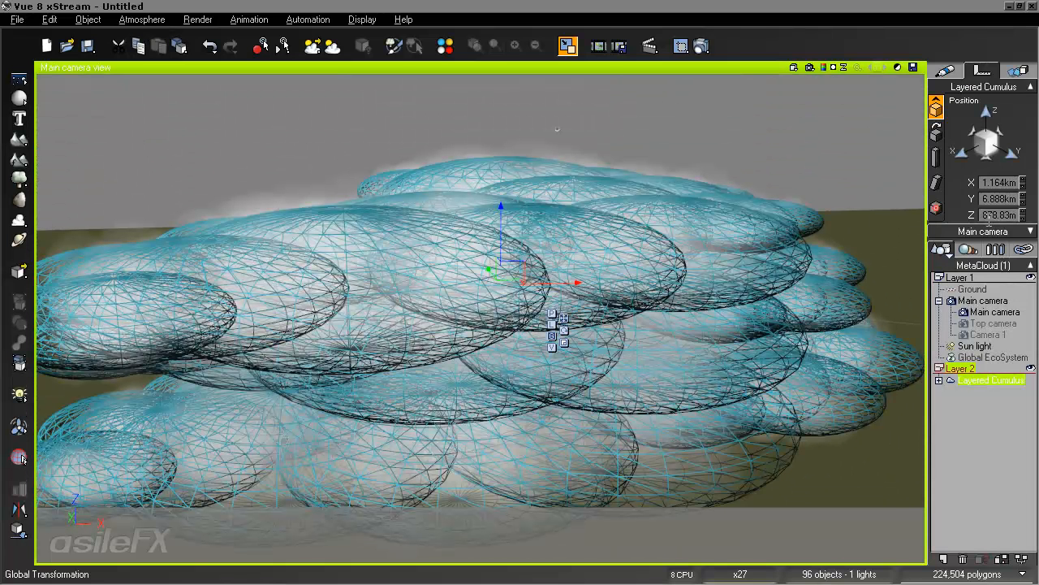
left_click(1031, 231)
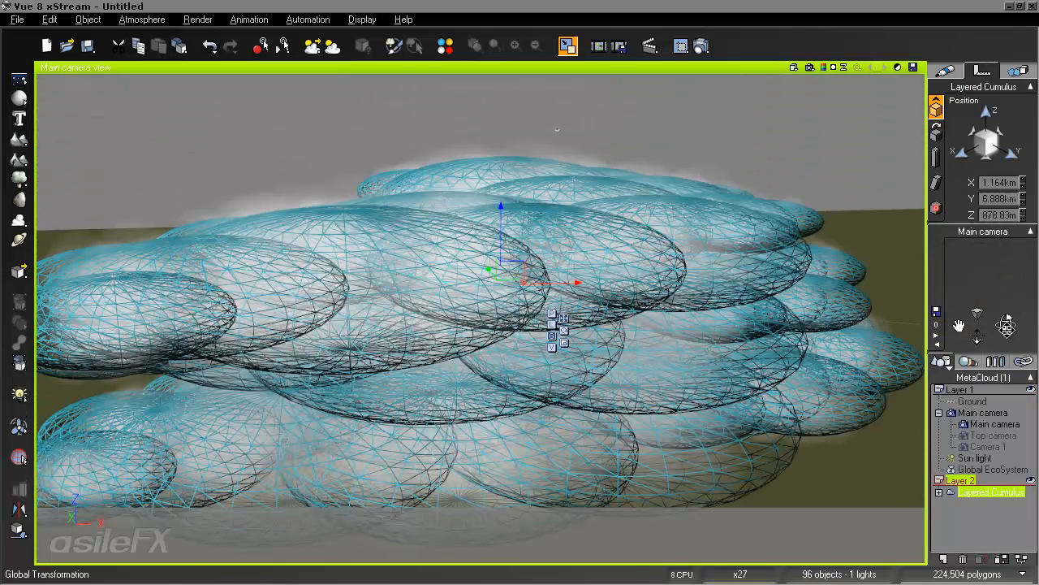
left_click_drag(1005, 325, 1005, 526)
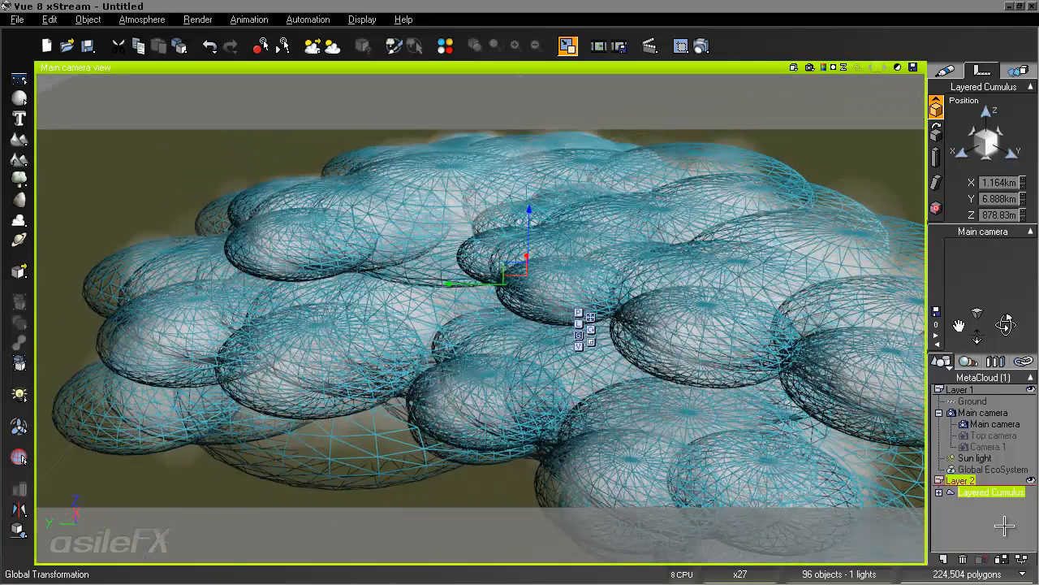
left_click(1004, 536)
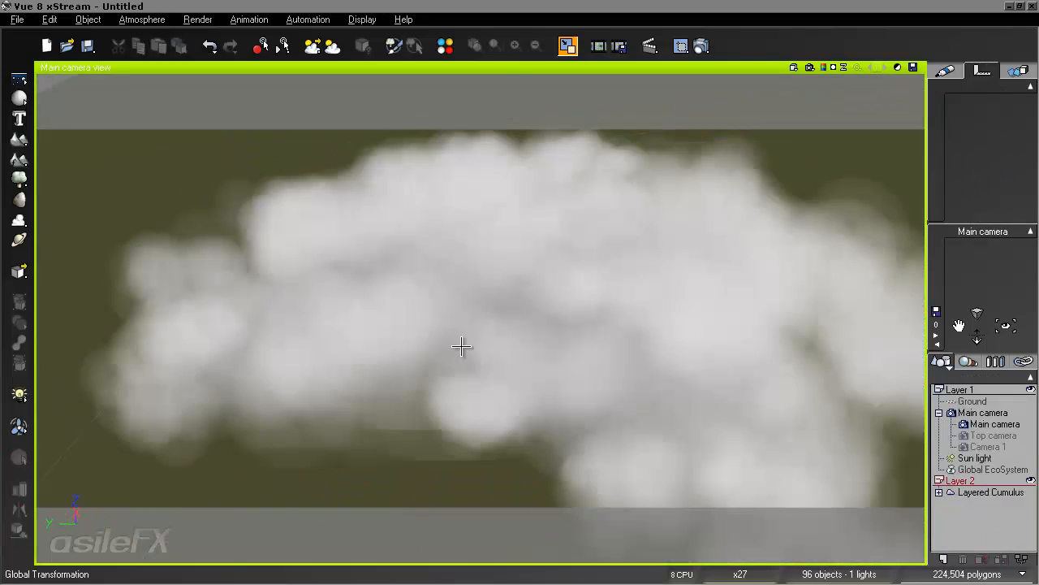
mouse_move(590, 284)
right_mouse_down()
mouse_move(586, 274)
mouse_move(574, 355)
mouse_move(578, 277)
right_mouse_up()
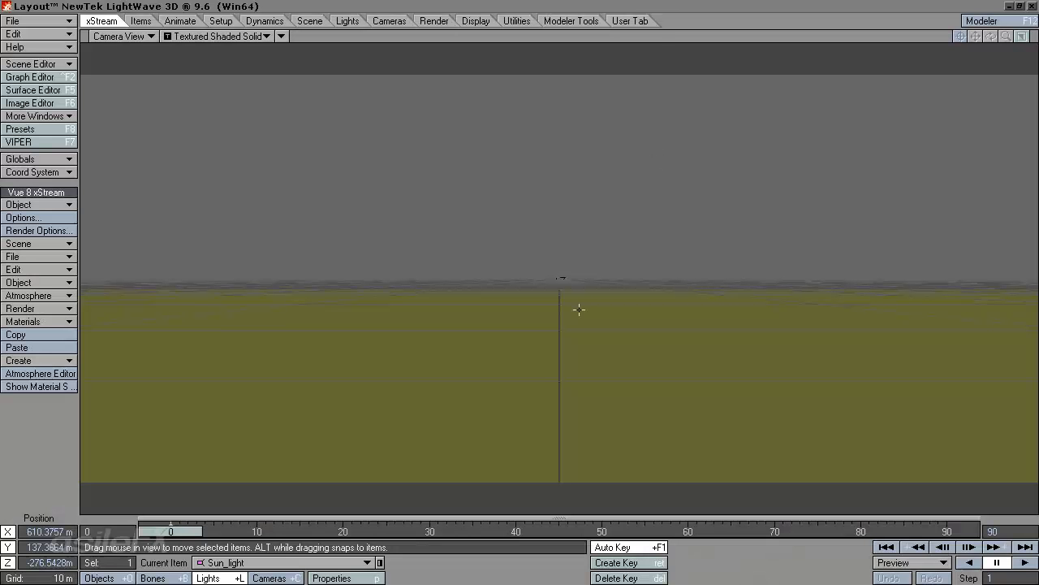
In LightWave Layout, create a MetaCloud from the Cumulus preset through the Vue 8 xStream commands.
left_click(39, 282)
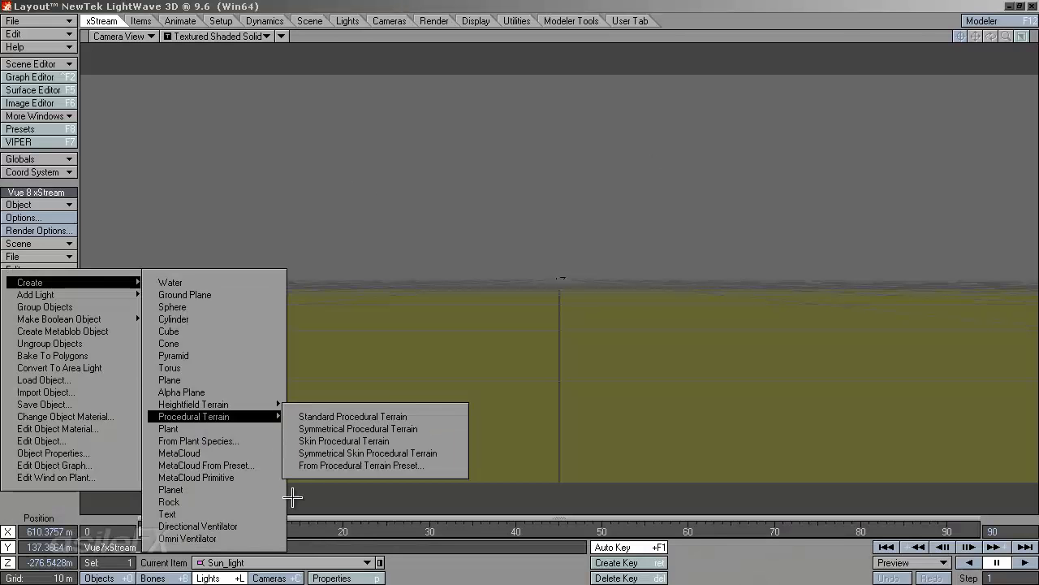
left_click(247, 464)
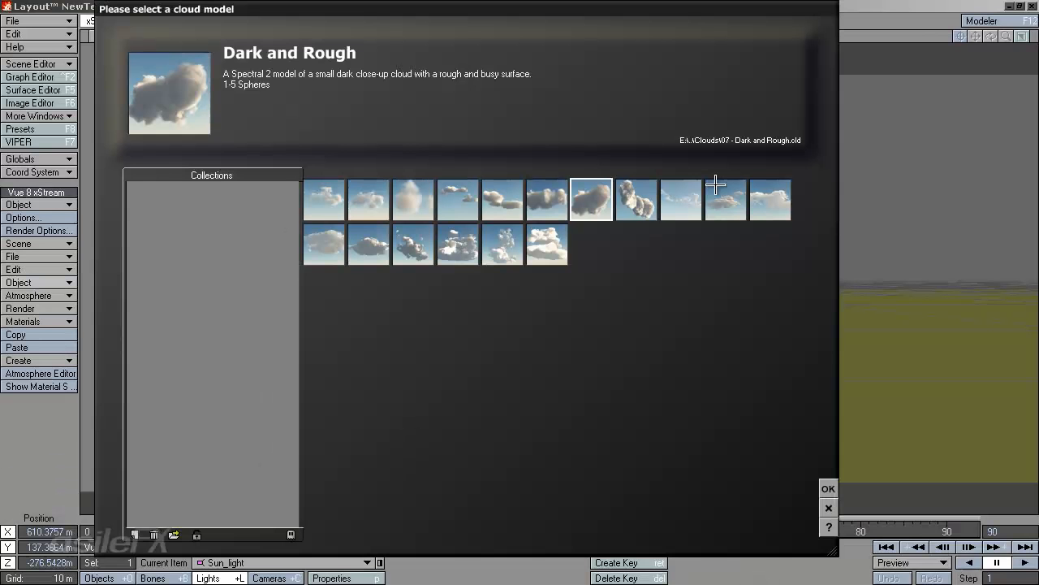
left_click(369, 244)
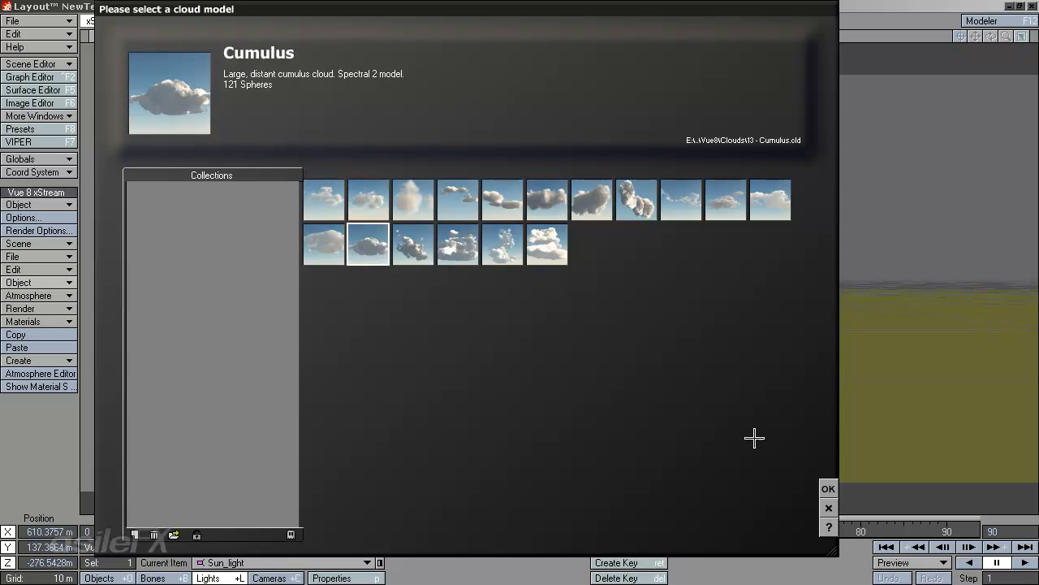
left_click(828, 488)
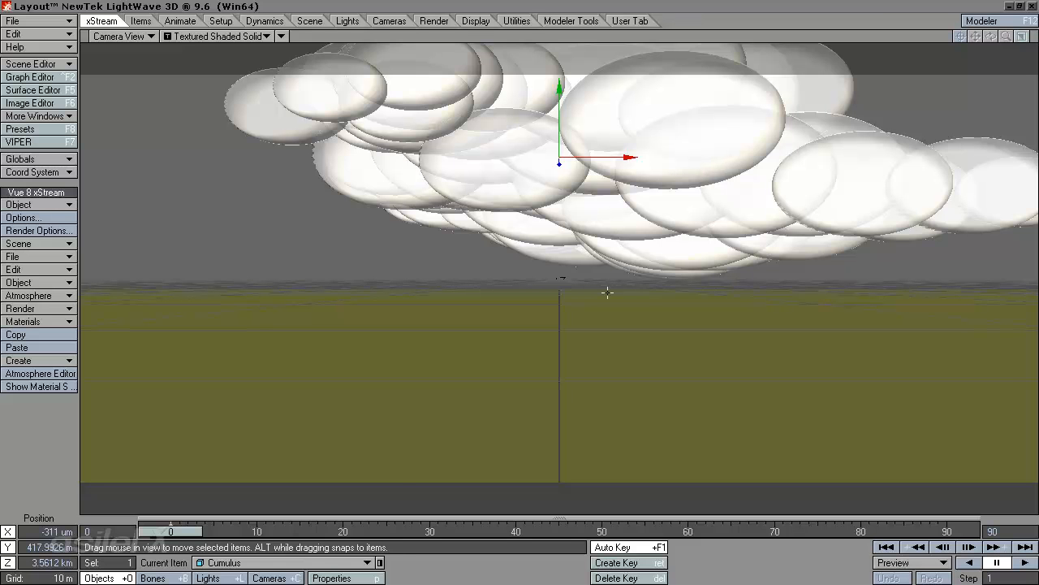
Look through the current item list, and collapse the Cumulus item's spheres in the Scene Editor.
left_click(341, 562)
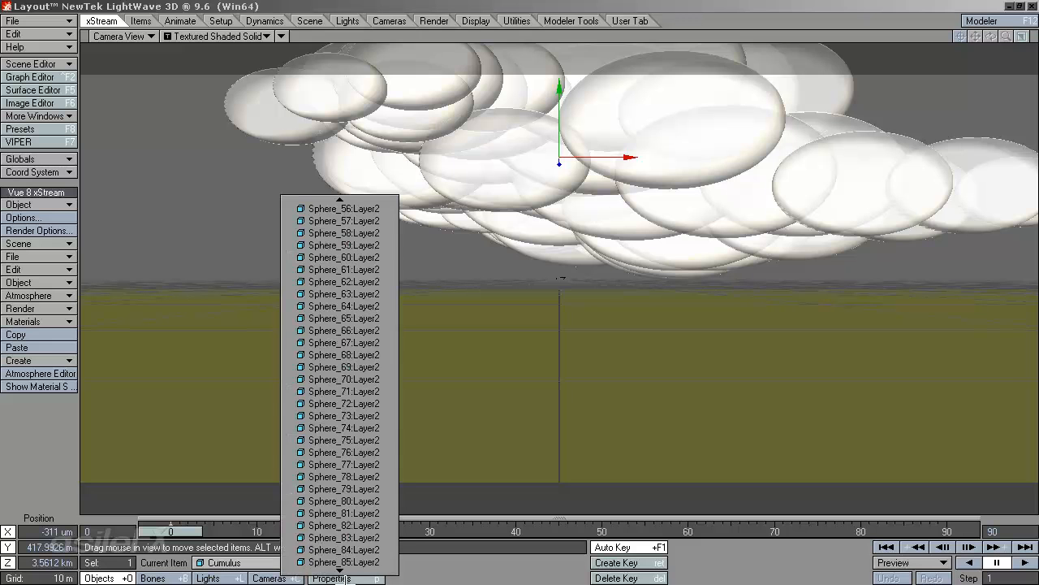
left_click(488, 577)
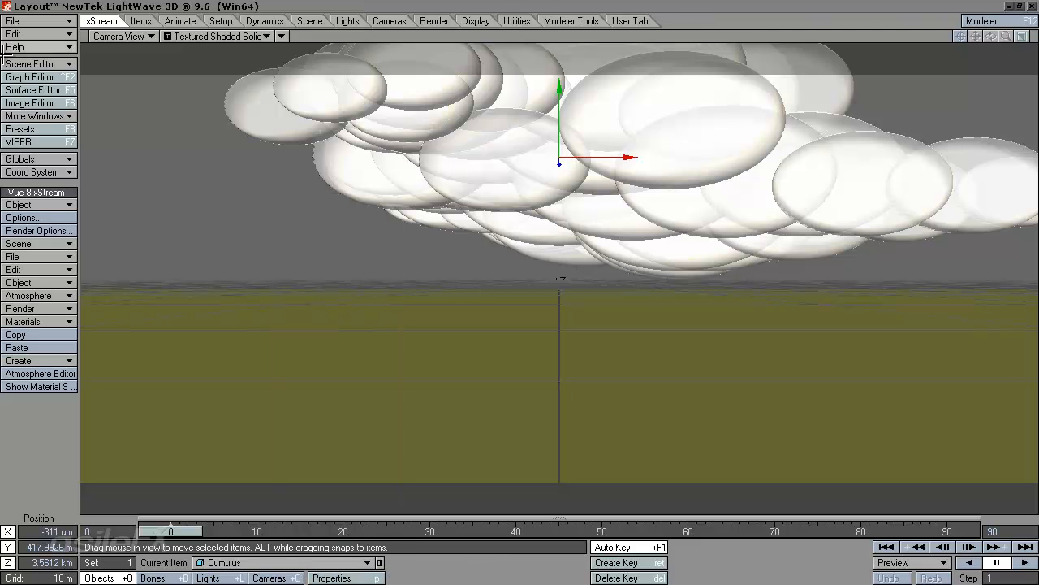
left_click(56, 65)
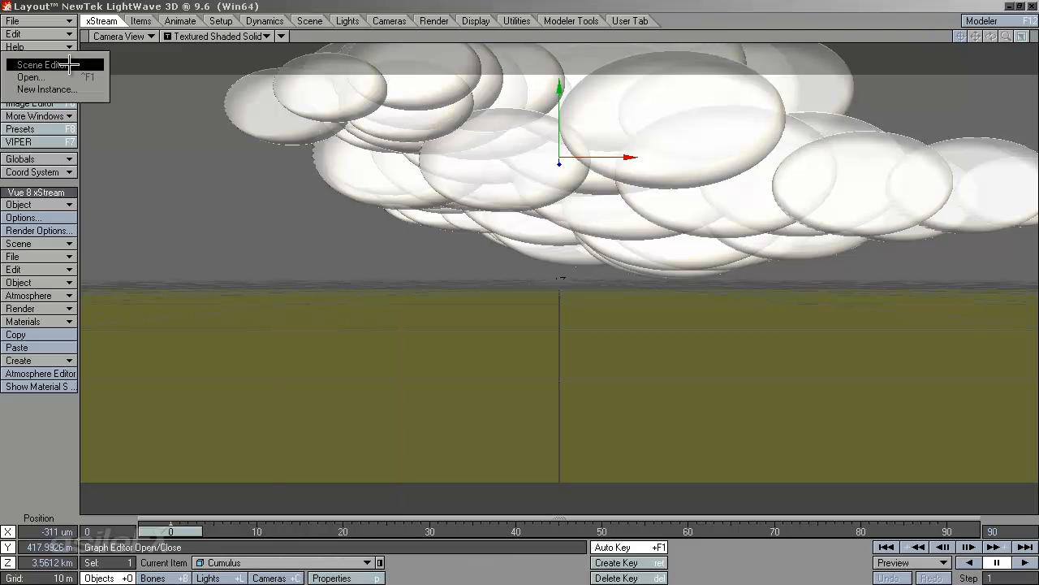
left_click(81, 64)
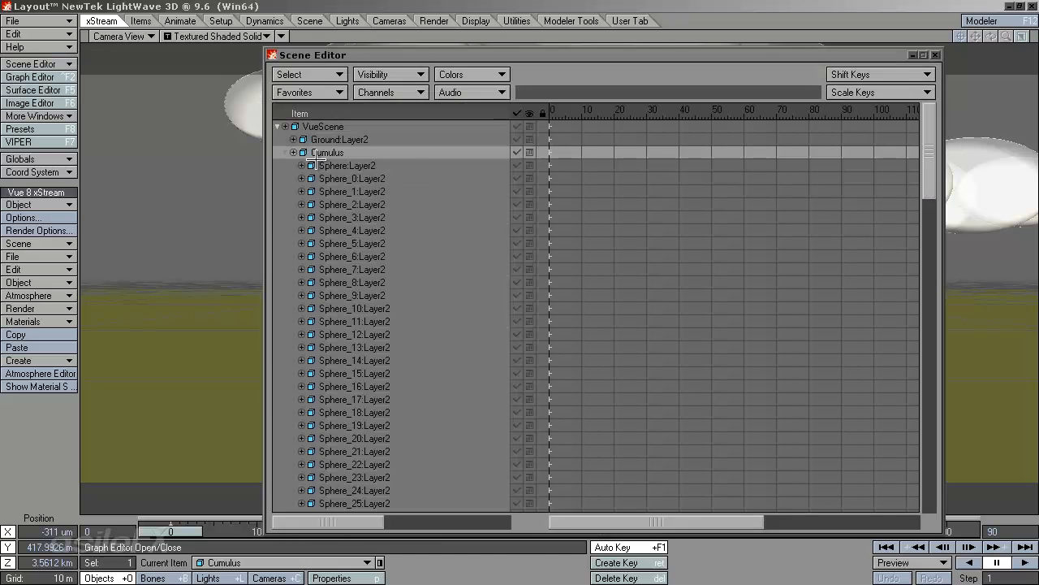
left_click(293, 152)
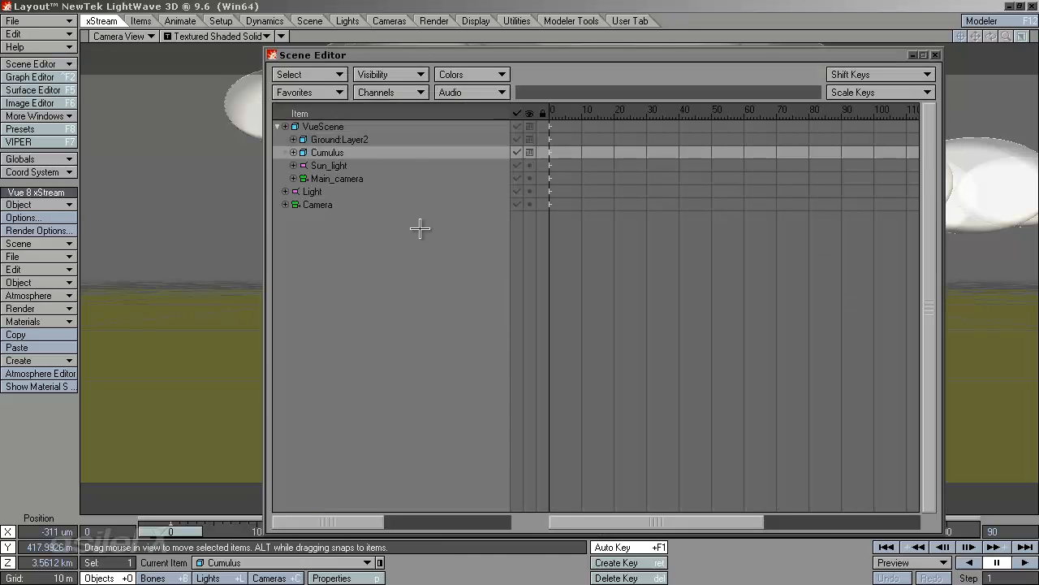
left_click(930, 54)
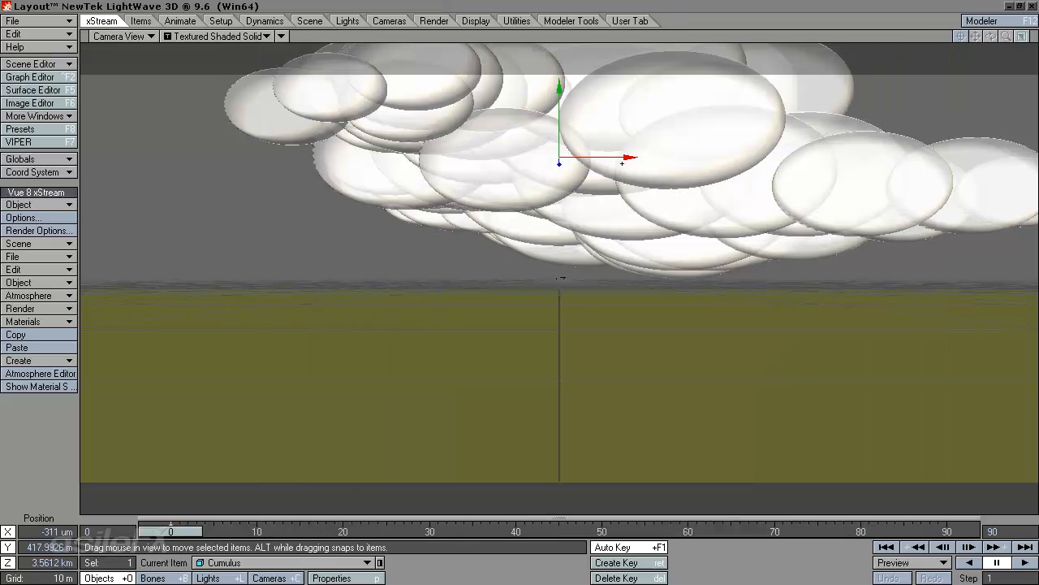
Move the Cumulus cloud as one item to about X -622 m, Y 196 m, Z 3.44 km, checking the current item list.
left_click_drag(531, 300, 606, 171)
left_click_drag(482, 447, 530, 303)
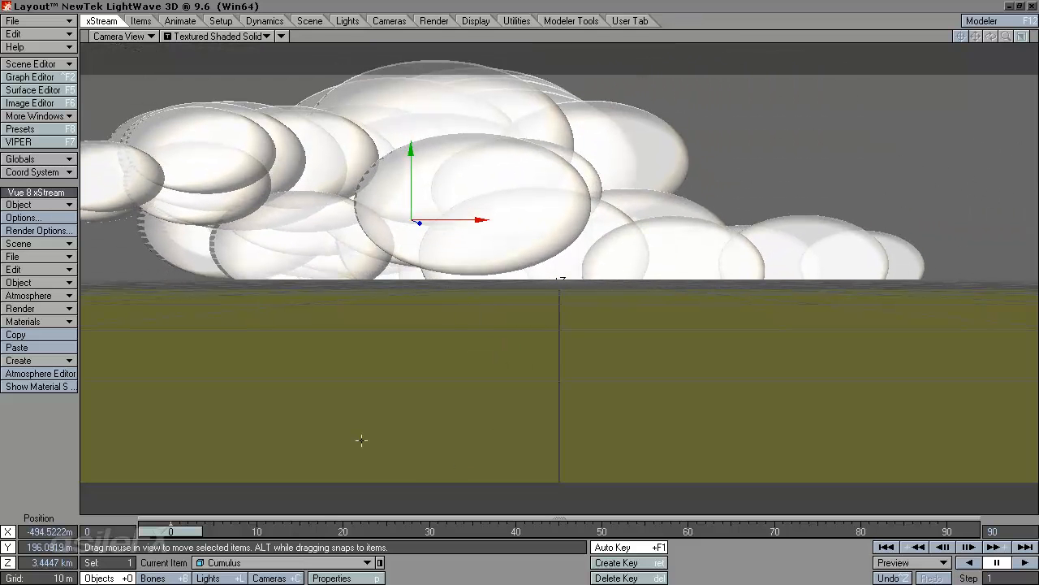
left_click(271, 562)
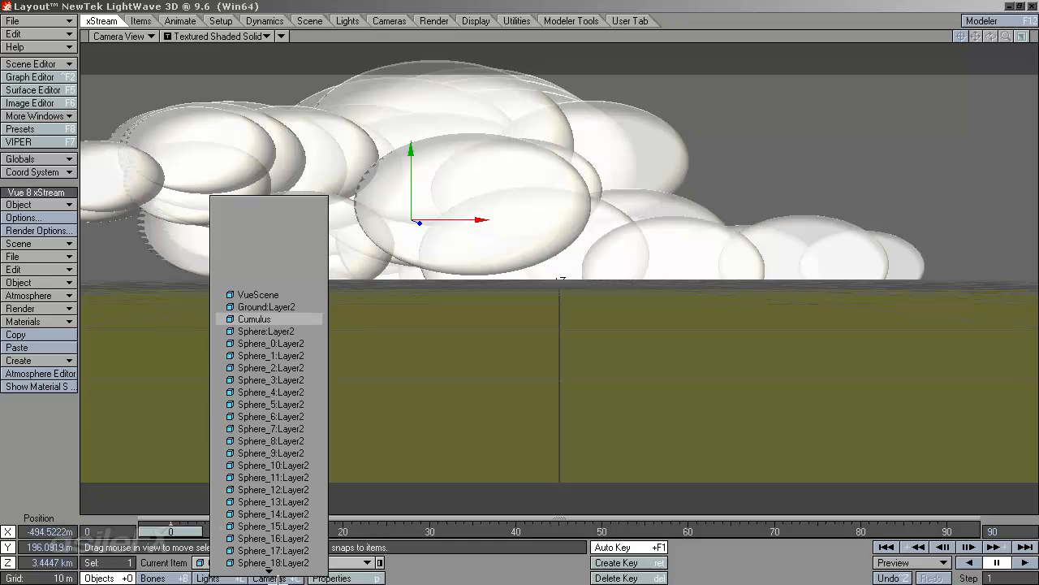
left_click(172, 562)
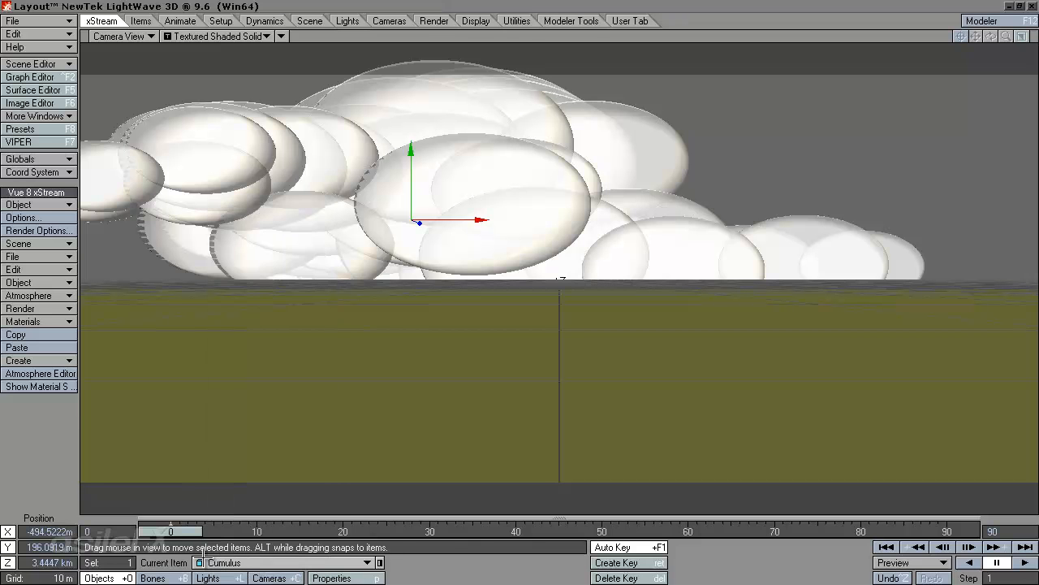
left_click(252, 562)
left_click(485, 564)
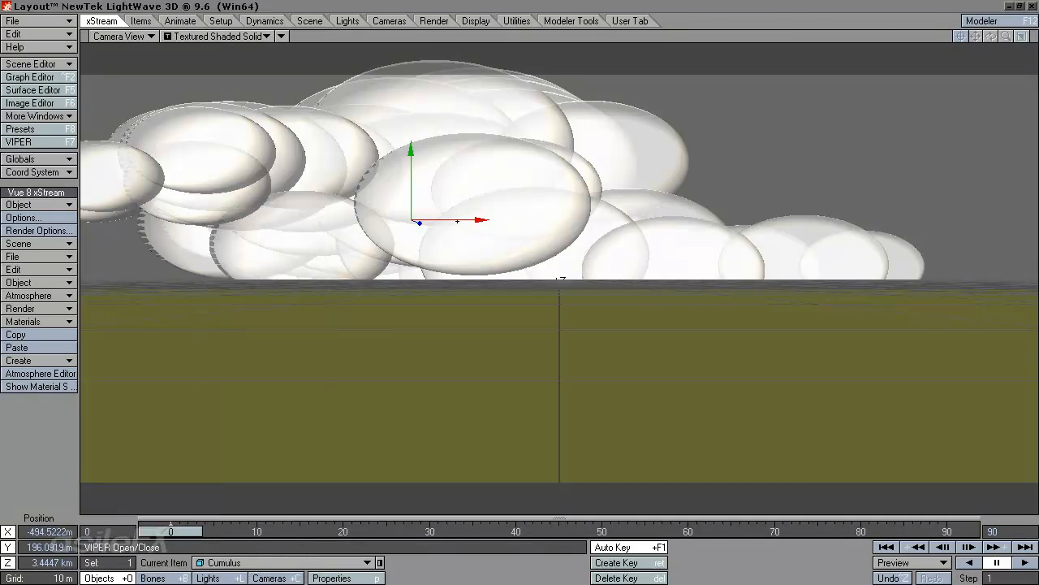
left_click_drag(483, 220, 552, 184)
Review the scene hierarchy with the collapsed Cumulus item in the Scene Editor, and close the editor.
left_click(32, 64)
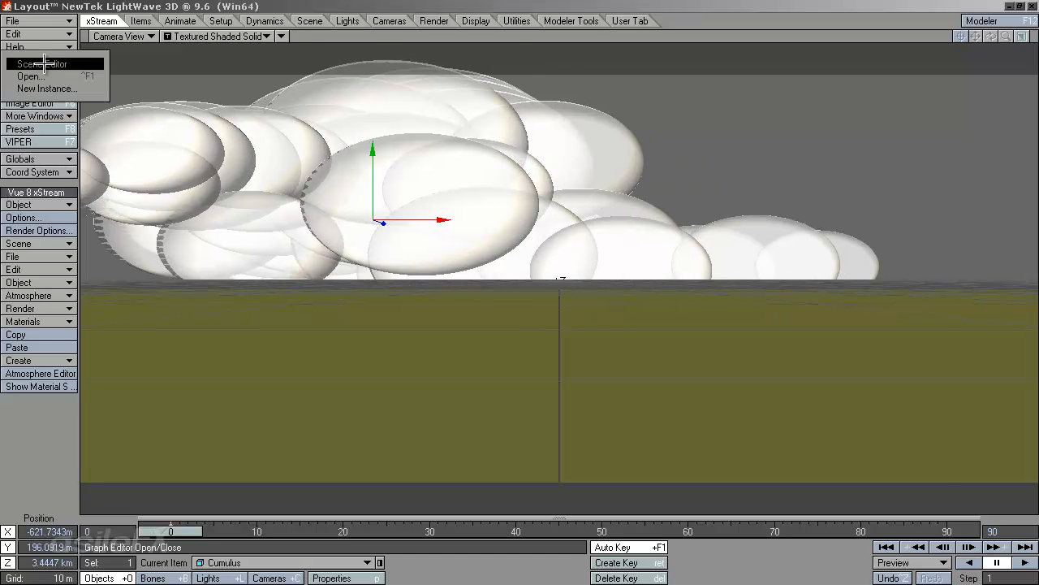
left_click(28, 72)
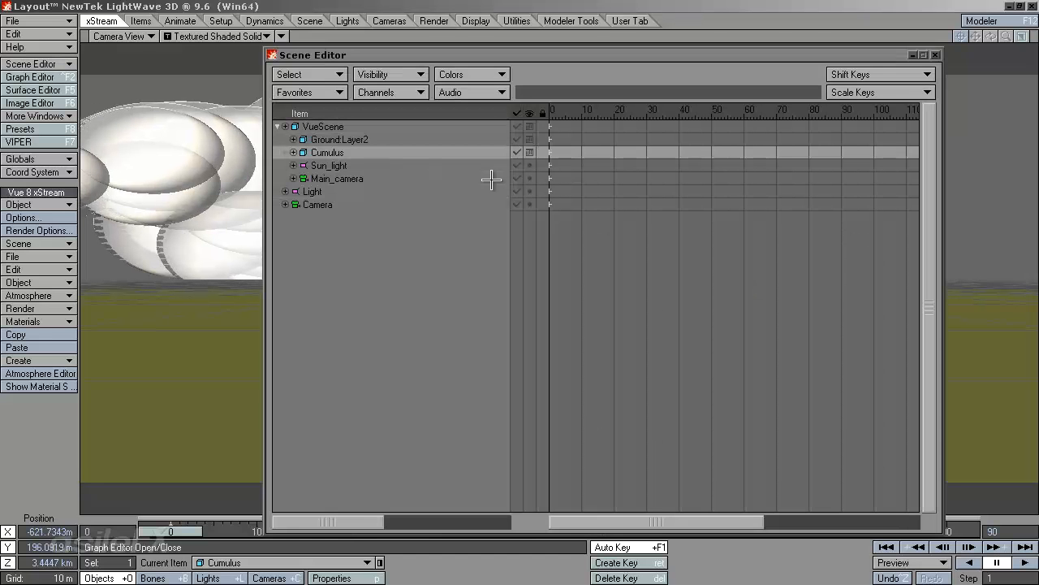
left_click(935, 54)
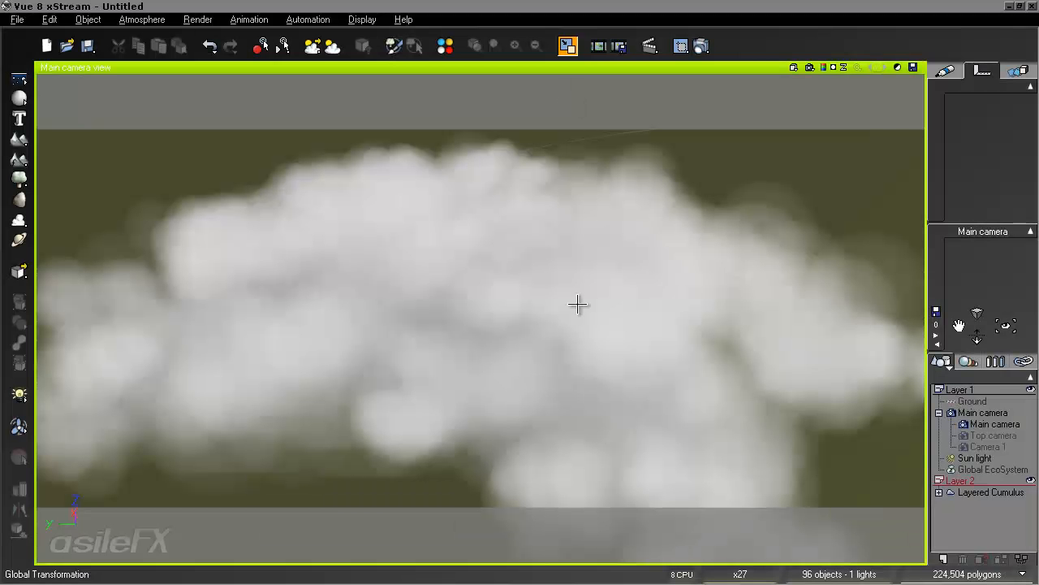
Back in Vue, delete the Layered Cumulus cloud and start a new scene without saving the current one.
left_click(988, 493)
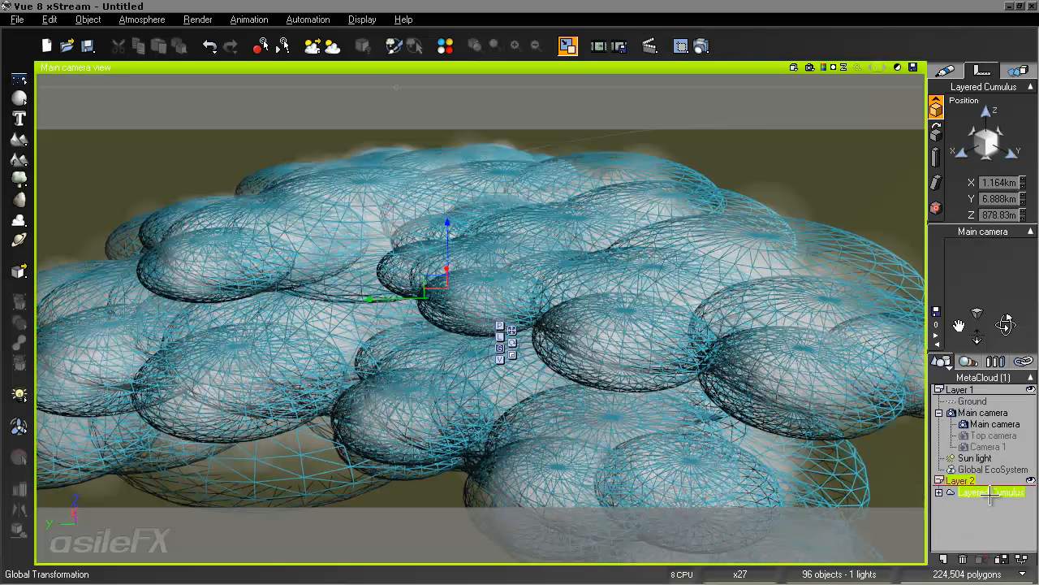
key("Delete")
left_click(13, 20)
left_click(23, 35)
key("Return")
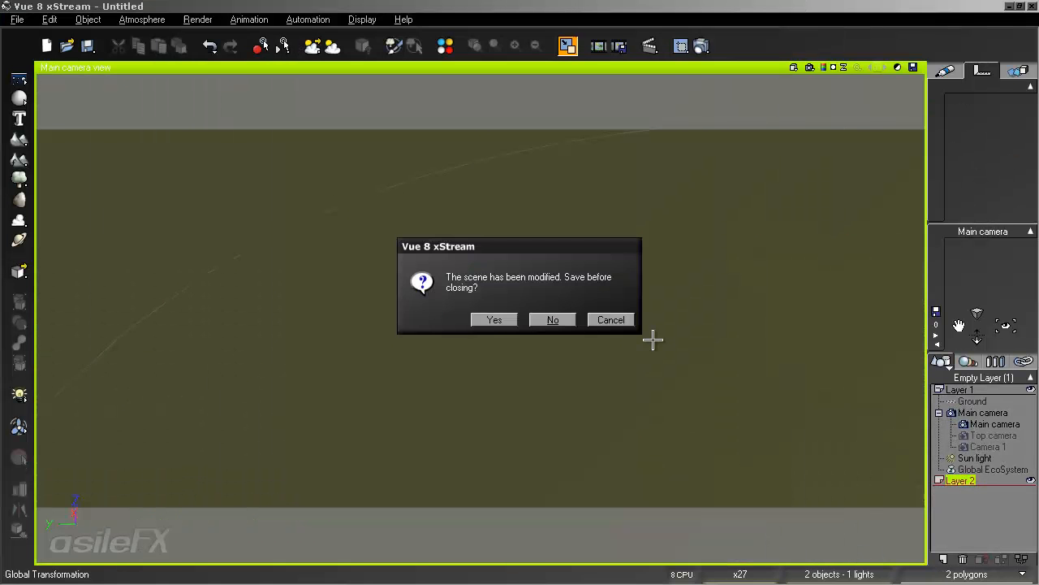
left_click(555, 317)
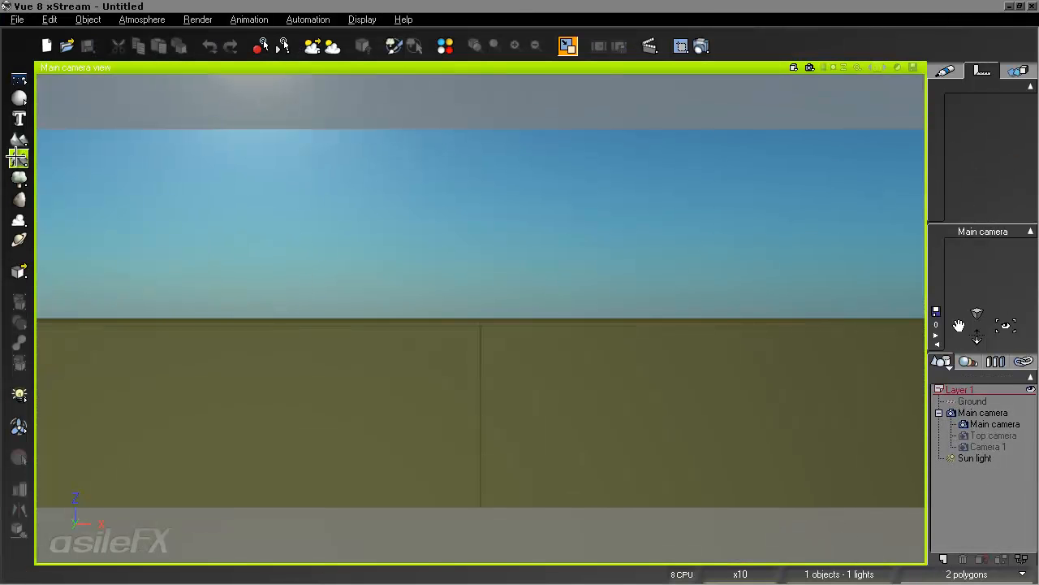
Add a procedural terrain to the new scene and examine its surface detail up close.
left_click(19, 176)
scroll(508, 192, "down", 3)
scroll(504, 183, "up", 5)
scroll(503, 185, "down", 2)
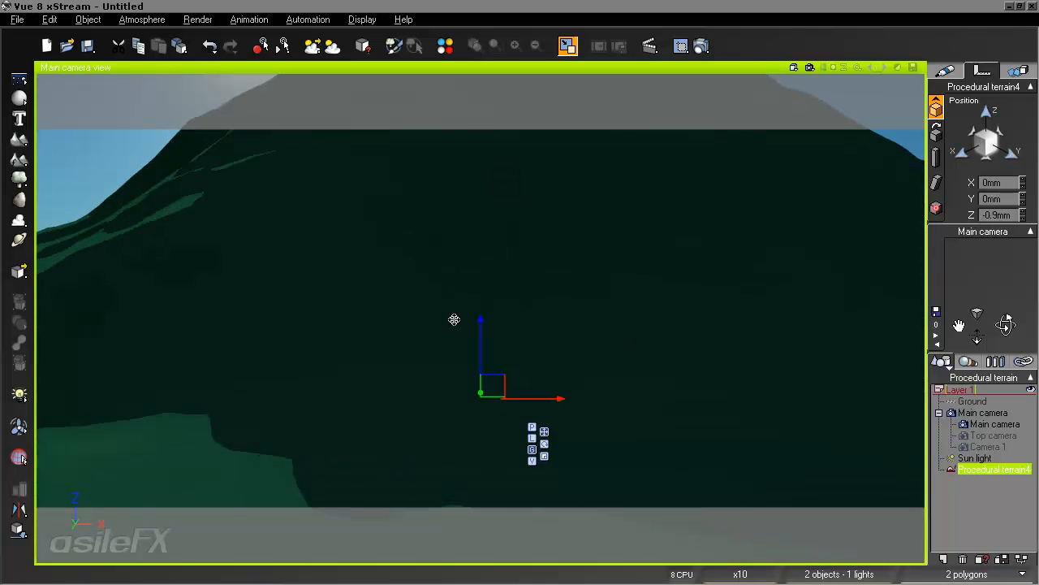
middle_click_drag(453, 320, 427, 348)
left_click_drag(1004, 321, 503, 158)
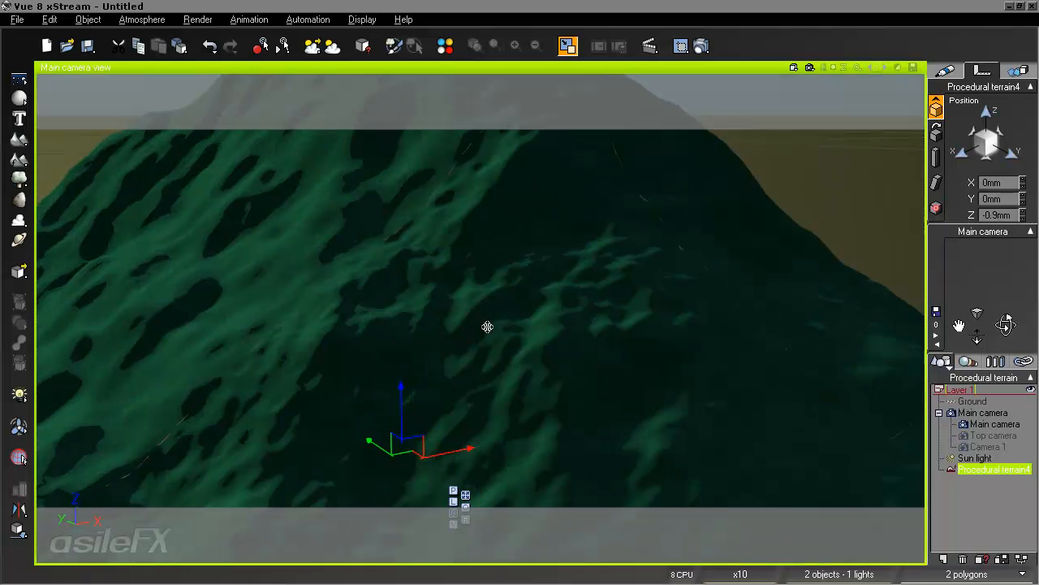
right_click_drag(443, 334, 448, 350)
left_click_drag(977, 338, 502, 182)
right_click_drag(385, 327, 384, 374)
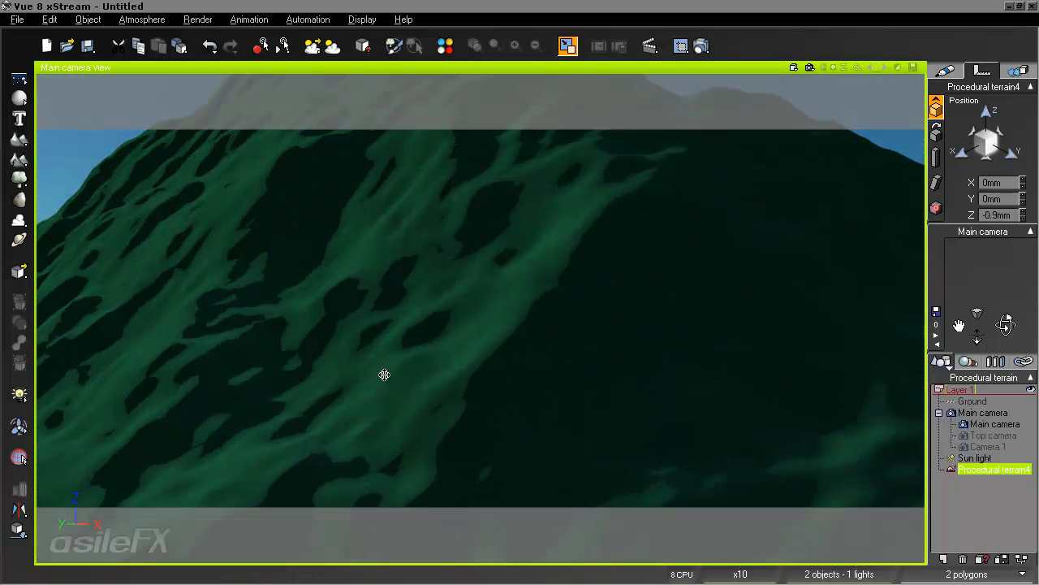
scroll(623, 392, "down", 5)
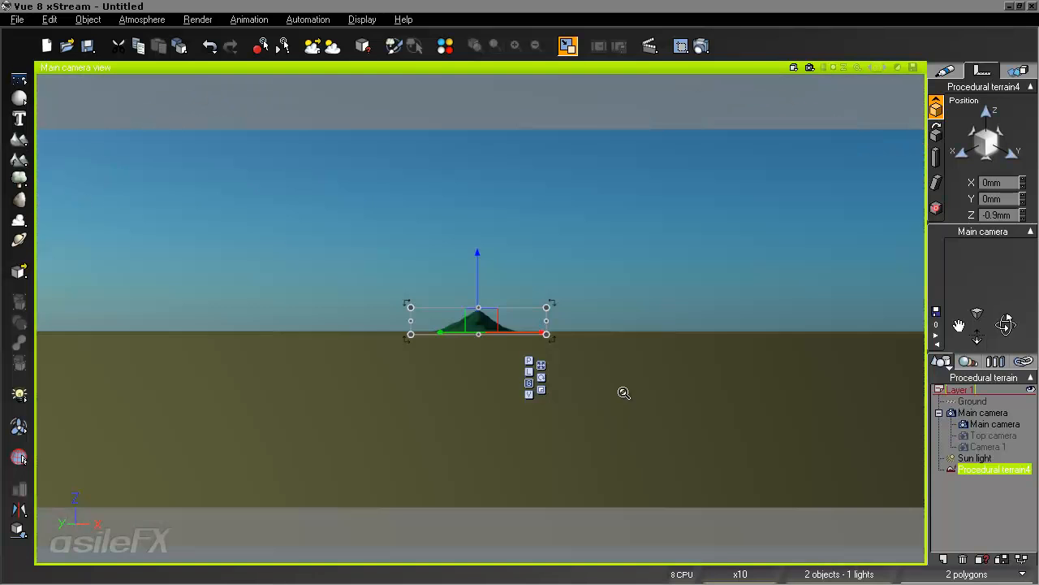
Scale the procedural terrain with the scale gizmo, deselect it, and examine the shadows on its slope.
left_click(540, 390)
left_click_drag(480, 308, 604, 224)
left_click_drag(479, 256, 485, 291)
left_click_drag(1006, 325, 503, 180)
left_click(971, 481)
right_click_drag(597, 272, 580, 389)
scroll(597, 323, "up", 5)
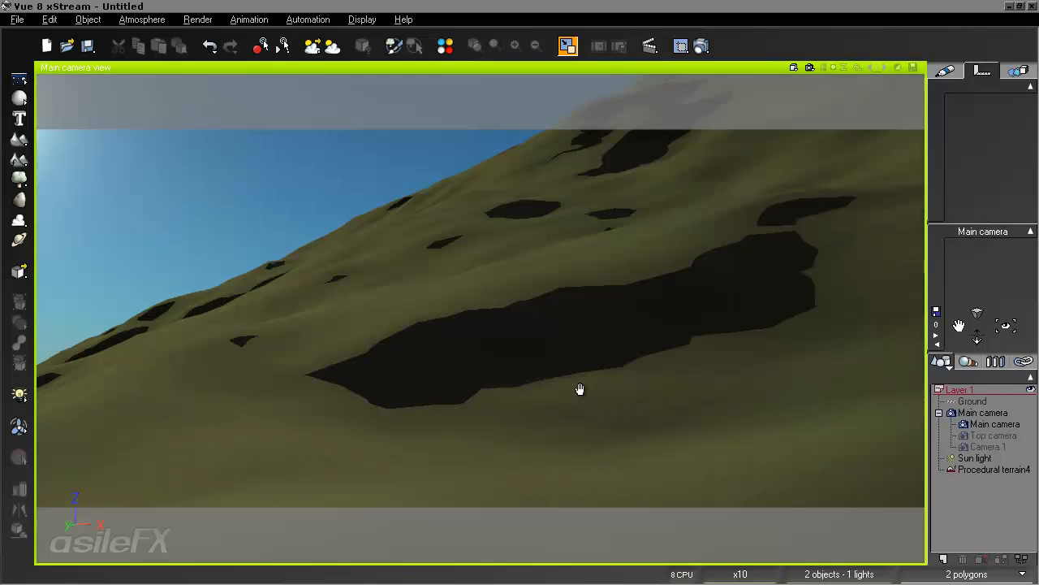
right_click_drag(647, 316, 676, 249)
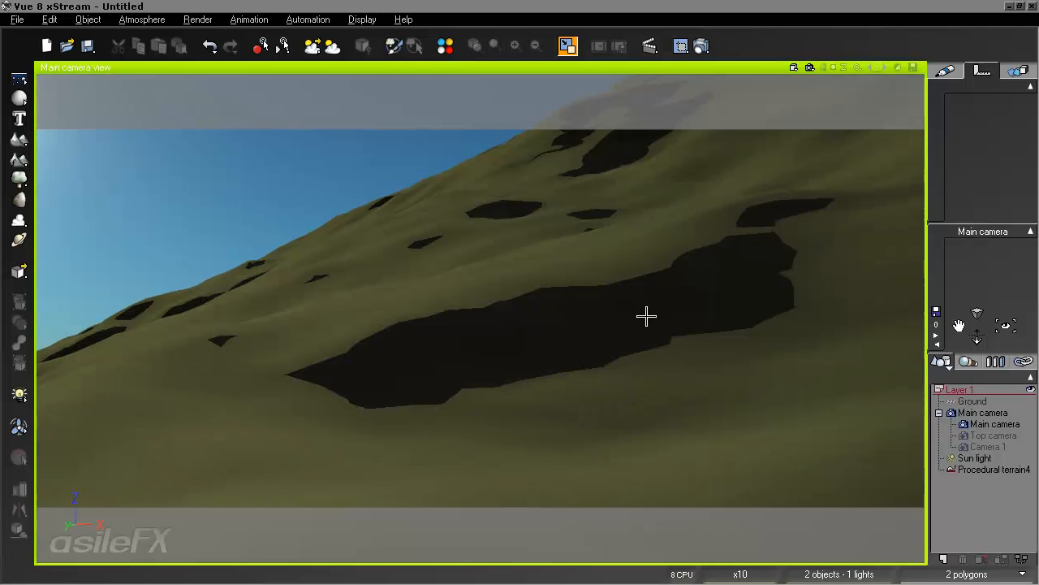
Double the procedural terrain's resolution twice in the Terrain Editor and inspect the surface in the main camera view.
left_click(722, 215)
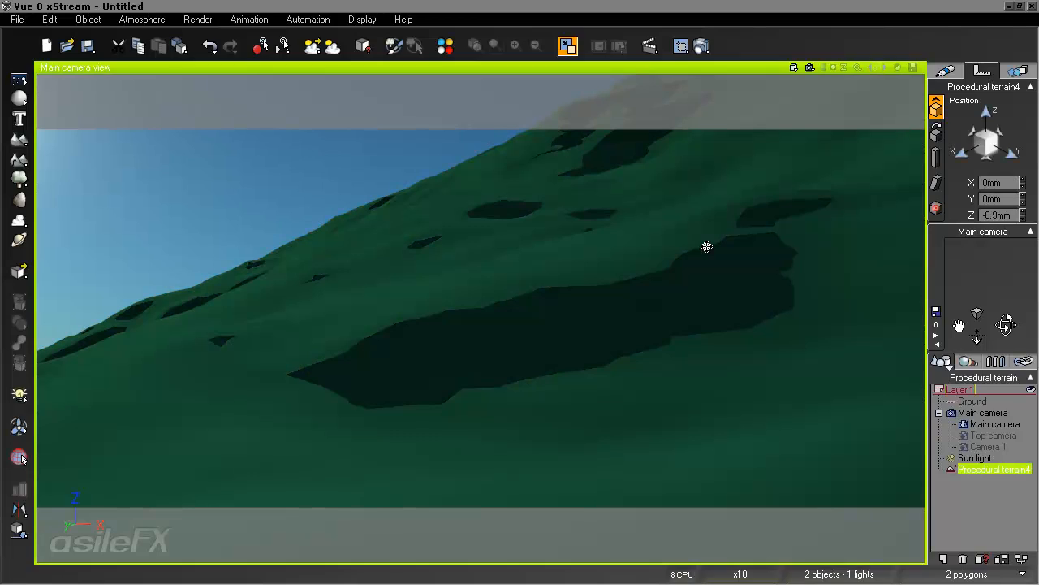
double_click(707, 246)
right_click_drag(448, 278, 359, 275)
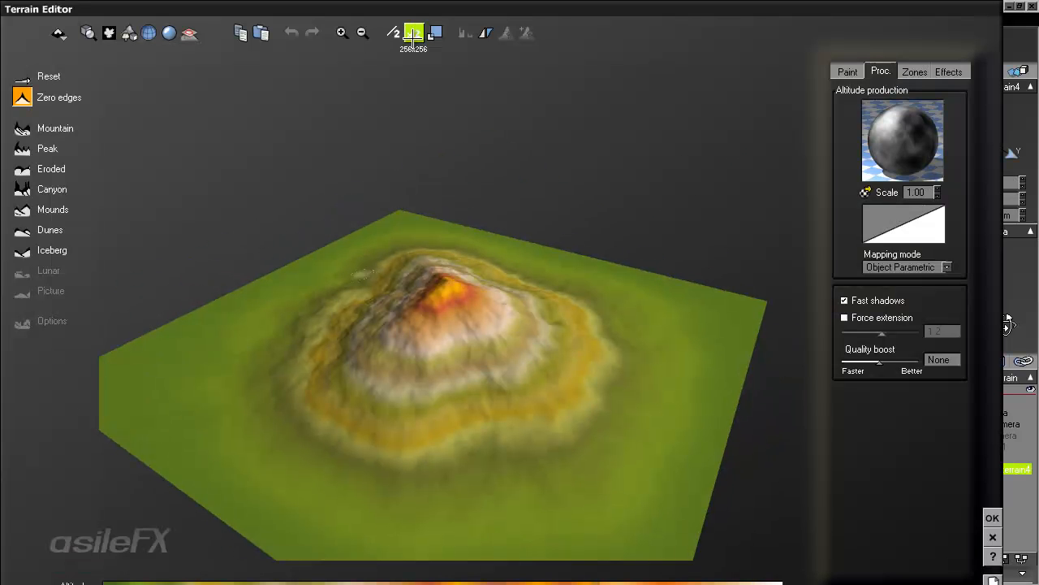
left_click(414, 34)
left_click(413, 34)
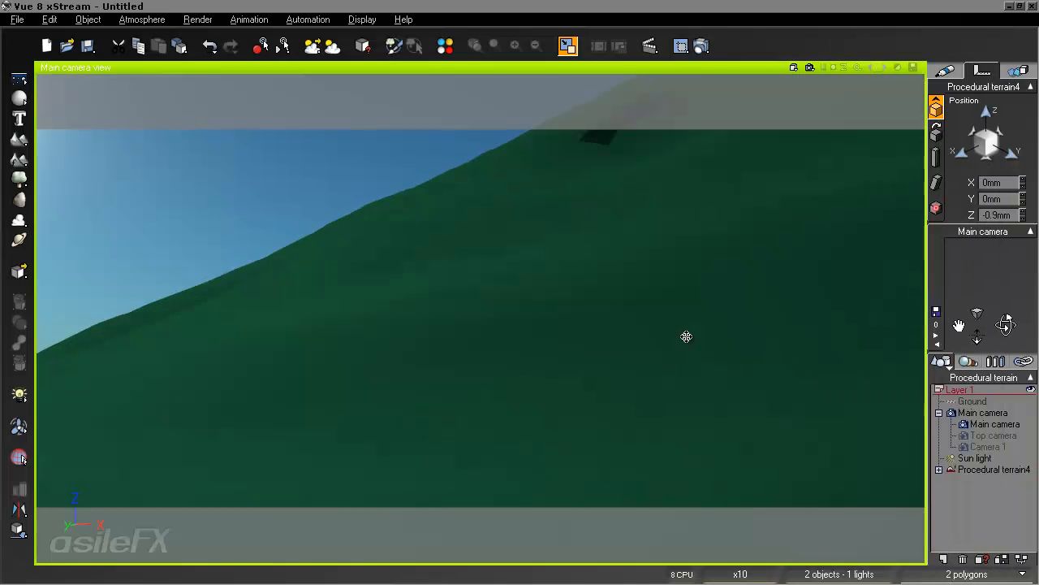
left_click(975, 511)
middle_click_drag(679, 380, 506, 438)
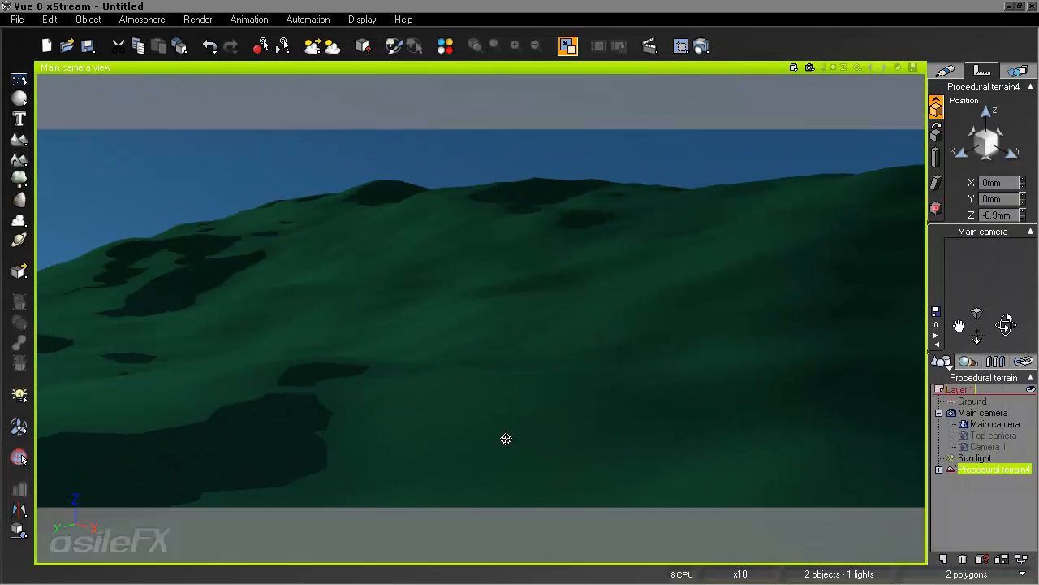
Deselect the procedural terrain and examine its surface and shadows from several angles.
middle_click_drag(508, 370, 665, 249)
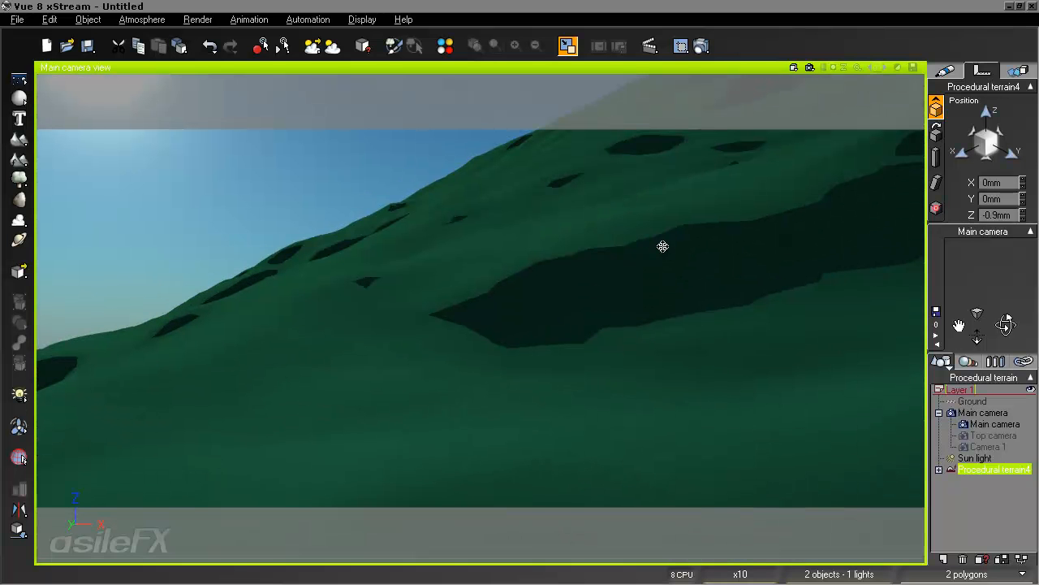
middle_click_drag(562, 328, 498, 304)
left_click(967, 511)
middle_click_drag(174, 246, 87, 295)
middle_click_drag(514, 320, 482, 376)
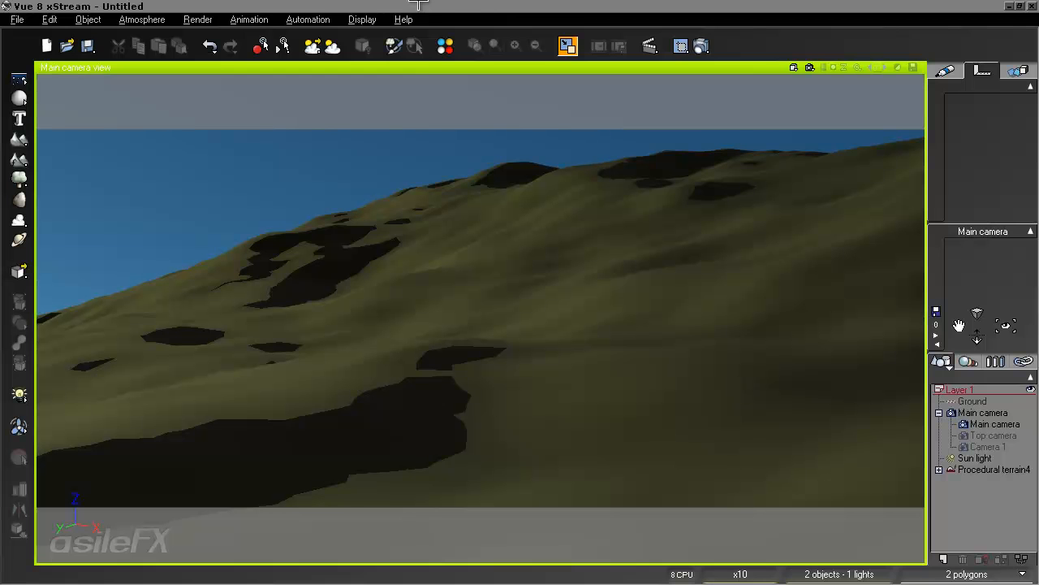
View the Python script browser and the Python Console, closing each without running anything.
left_click(324, 19)
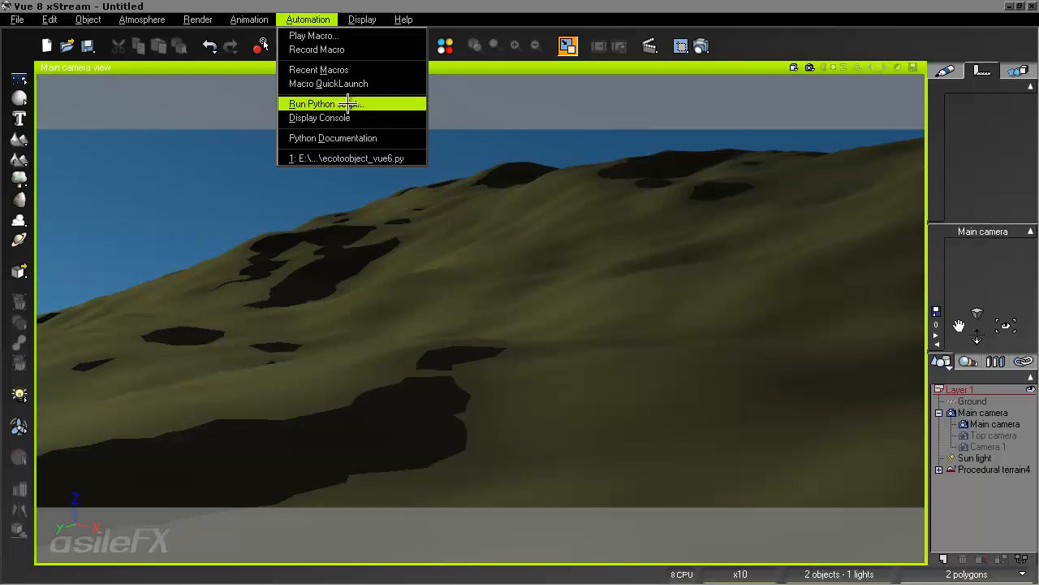
left_click(384, 103)
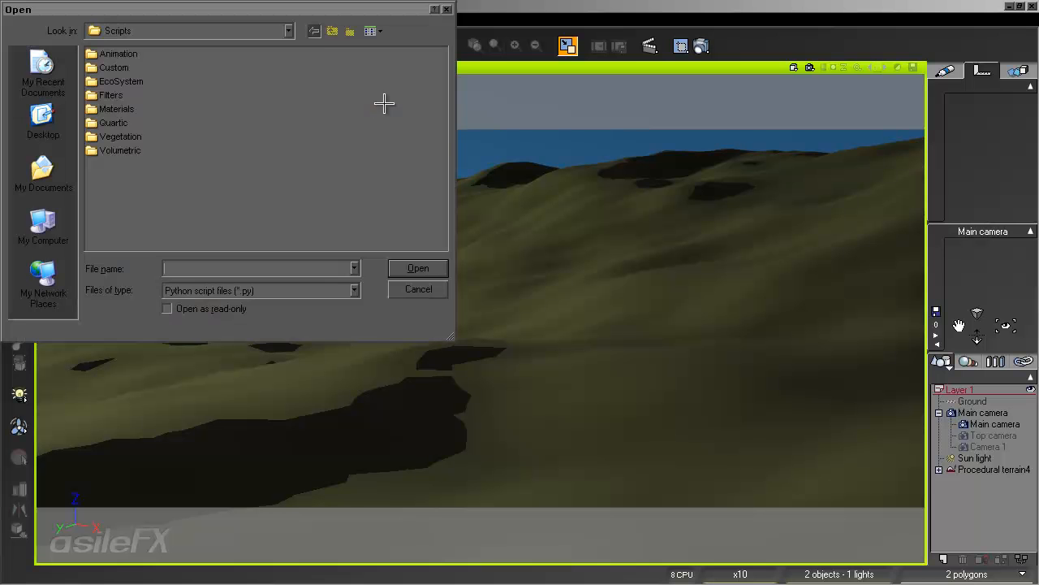
left_click(427, 285)
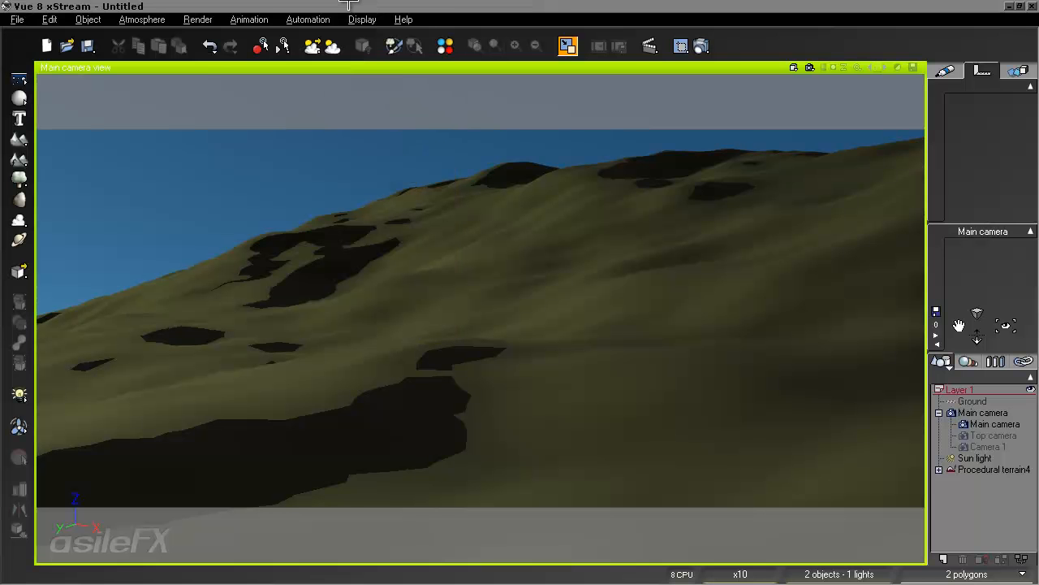
left_click(318, 18)
left_click(351, 118)
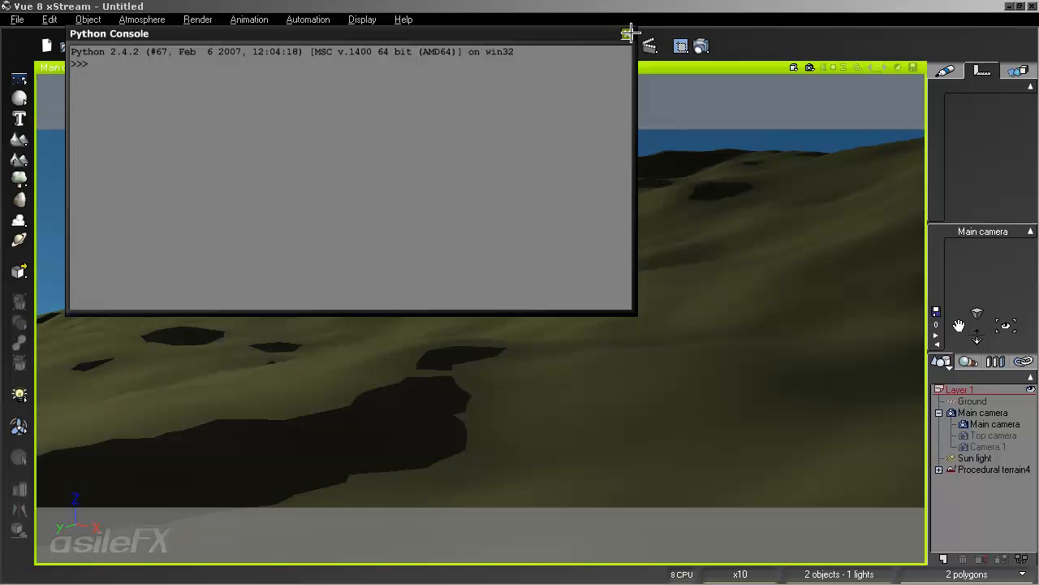
left_click(630, 33)
Review the available animation and automation commands, including the Macro QuickLaunch options.
left_click(321, 19)
mouse_move(235, 18)
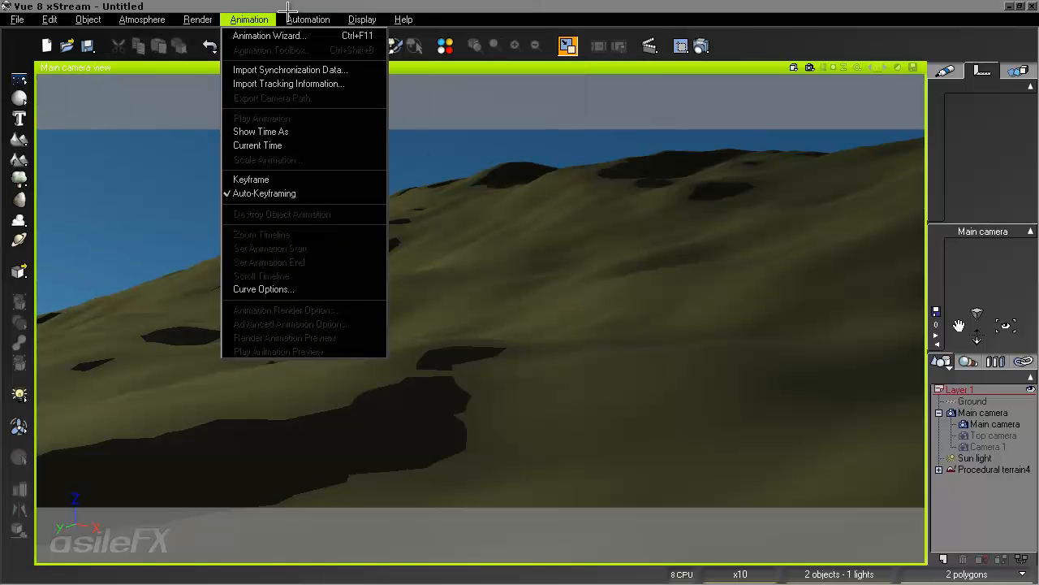
mouse_move(307, 19)
mouse_move(378, 71)
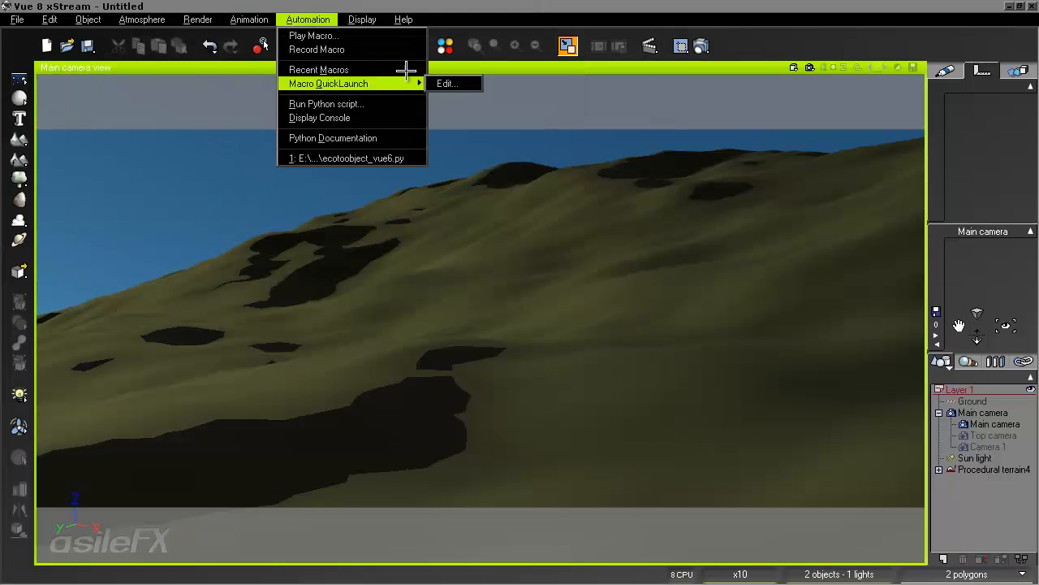
left_click(405, 19)
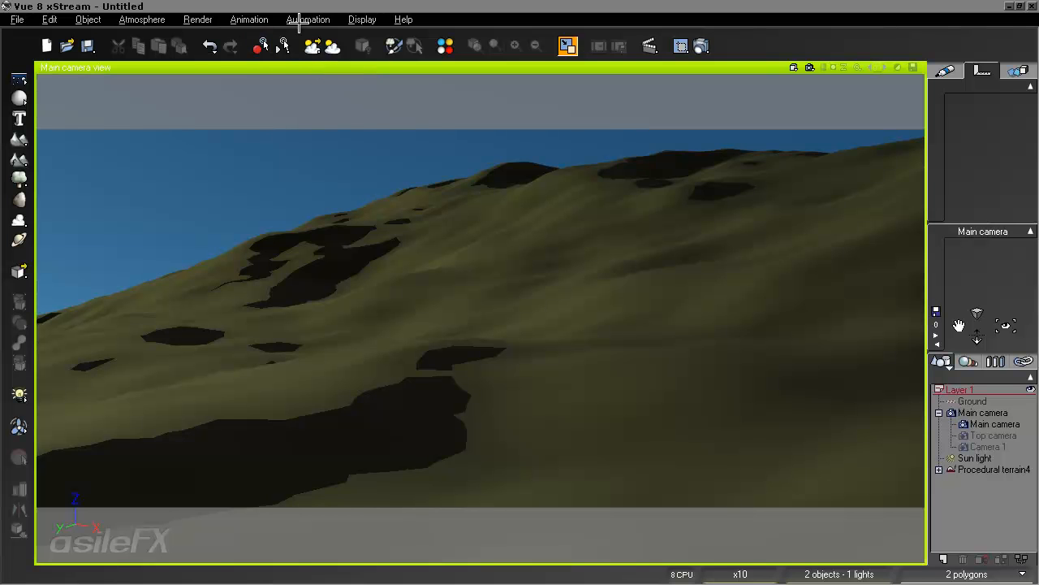
Record a macro while scaling, moving and rotating the procedural terrain, placing it at X -100.8 m, Y 30.226 m, Z -3.467 m.
right_click_drag(653, 350, 607, 322)
scroll(607, 323, "down", 5)
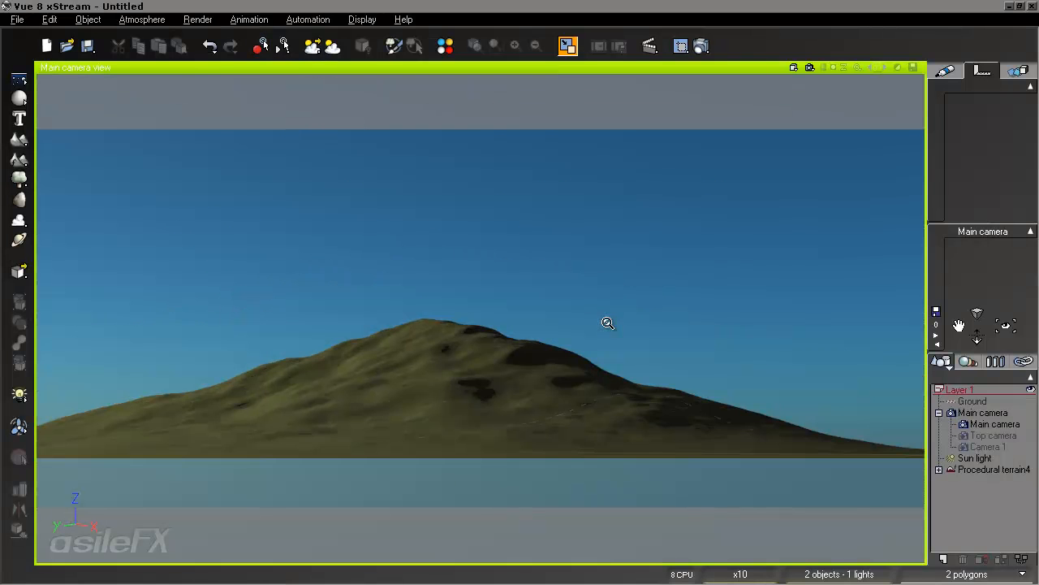
left_click(1011, 470)
right_click_drag(510, 198, 494, 165)
middle_click_drag(506, 397, 533, 364)
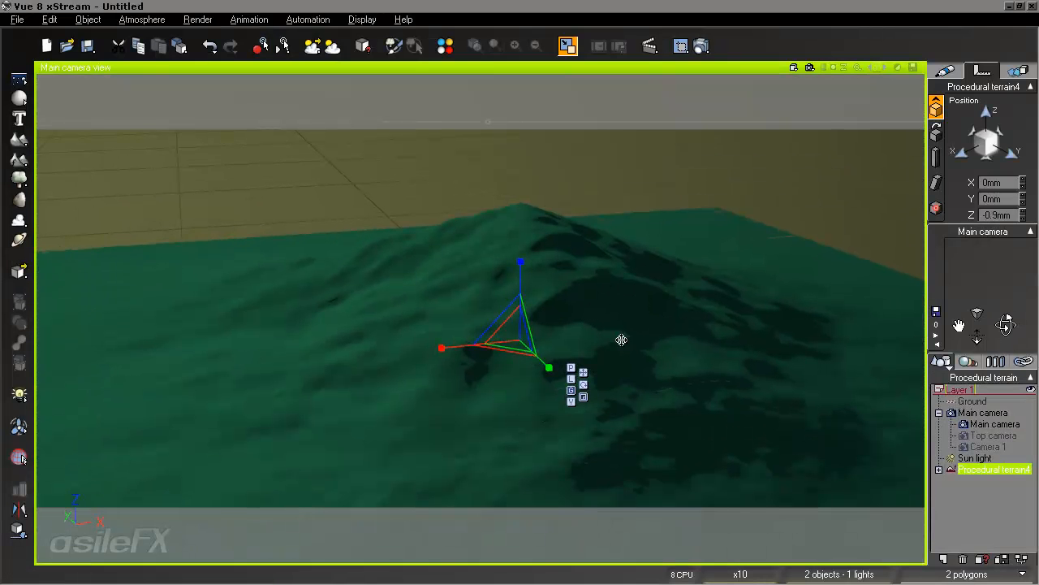
scroll(491, 169, "down", 4)
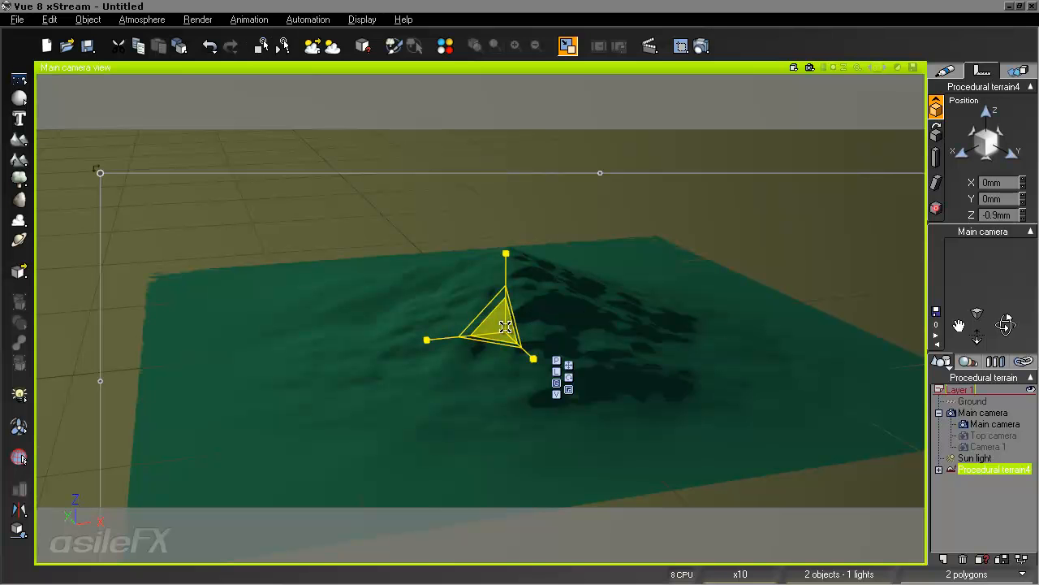
left_click_drag(504, 326, 269, 329)
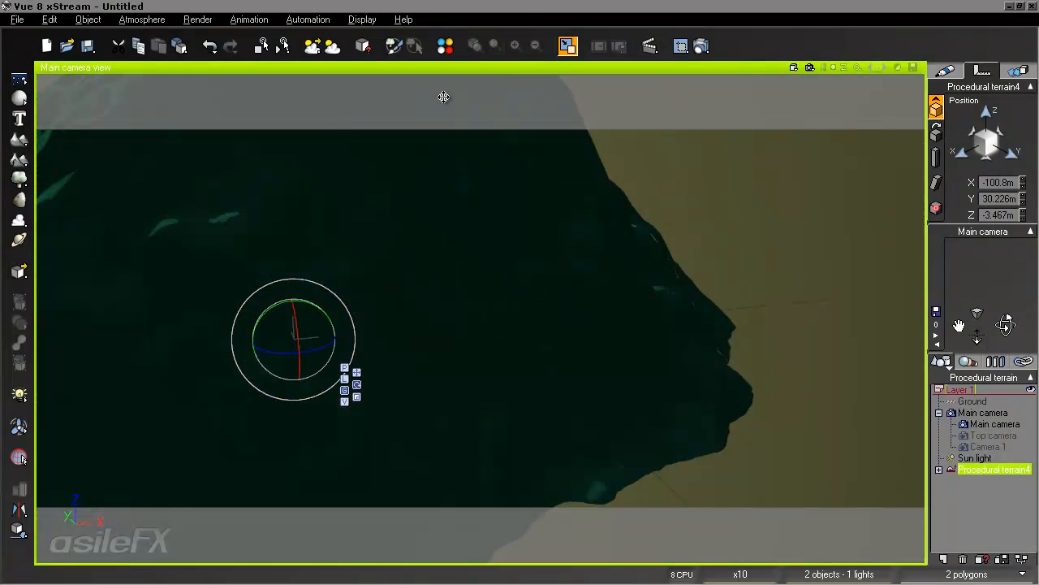
Stop the macro recording and save it under the file name and title "new macro".
left_click(261, 46)
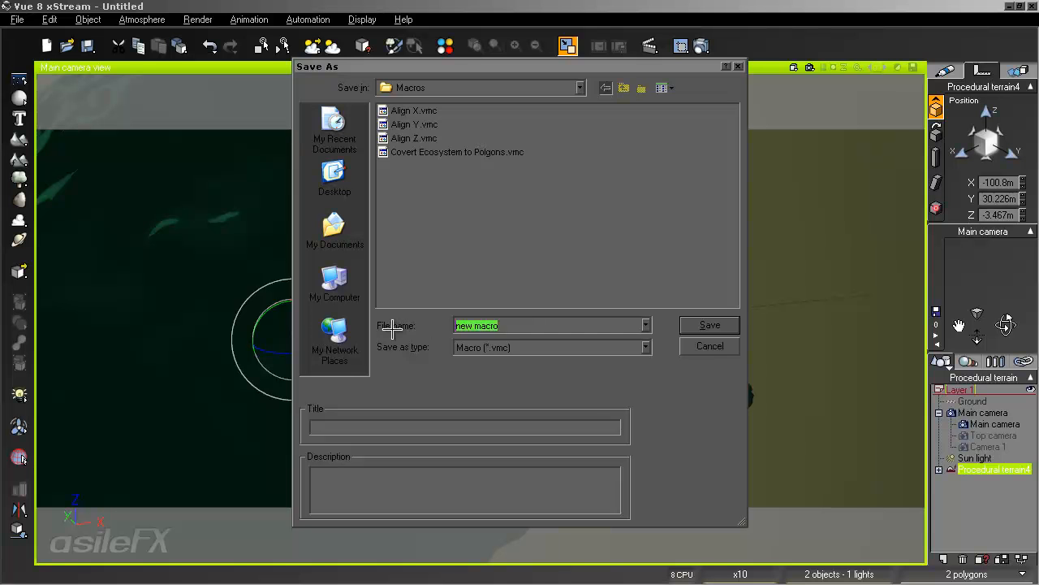
left_click(439, 424)
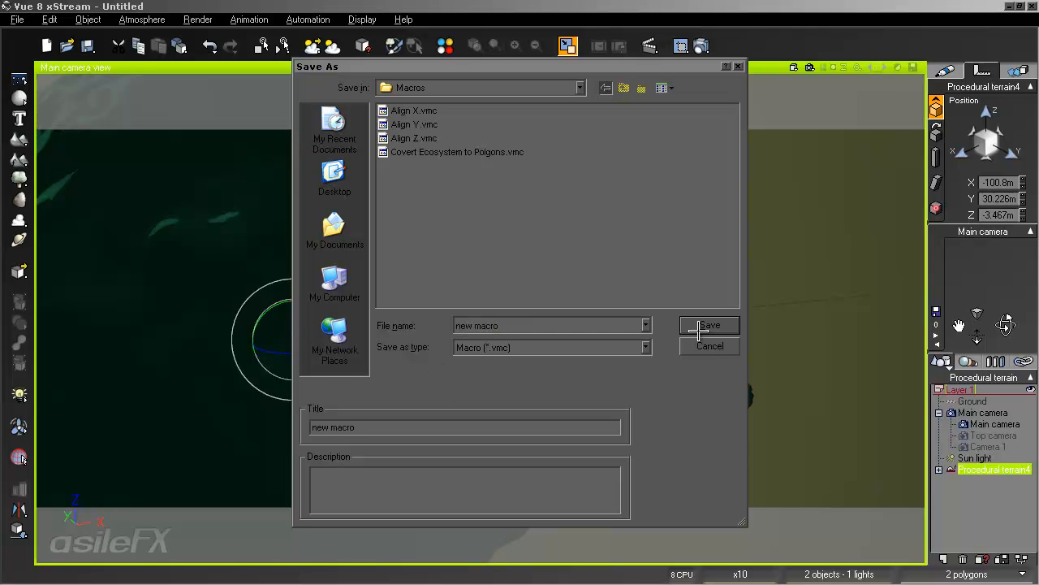
left_click(698, 329)
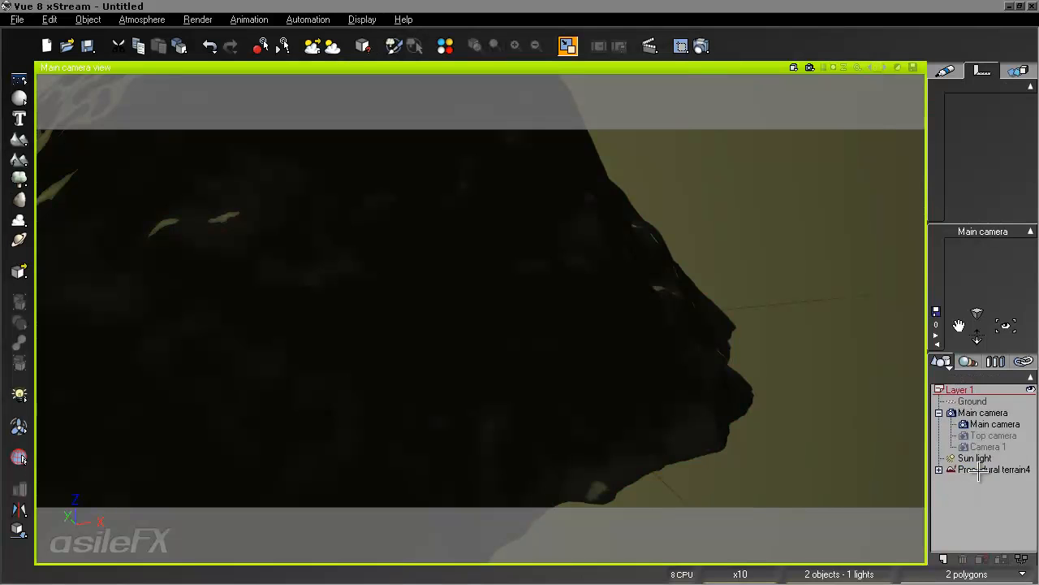
Replace the procedural terrain with a pyramid primitive and enlarge it so it stands clearly in the camera view.
key("Delete")
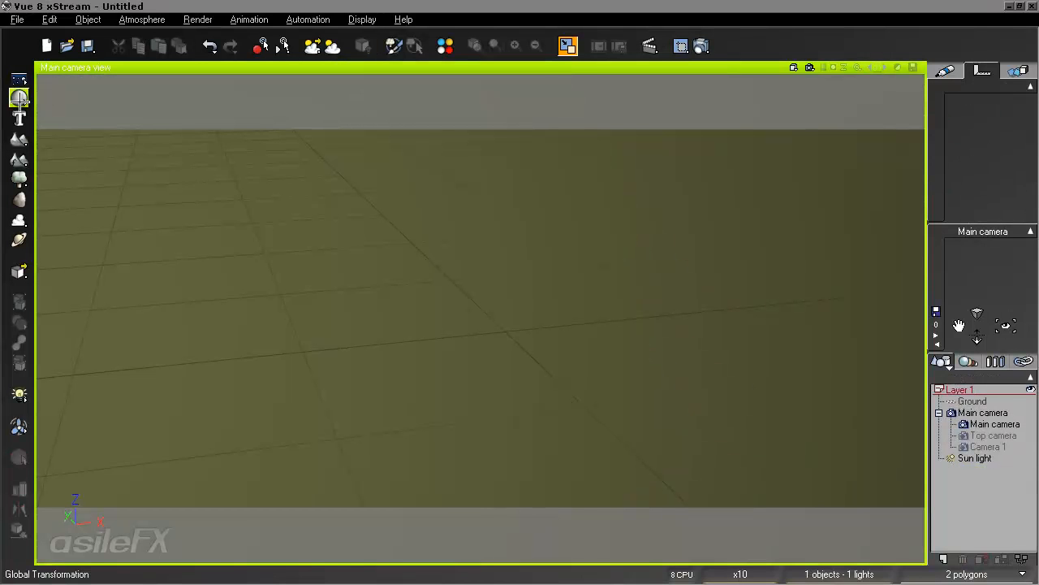
left_click_drag(18, 97, 86, 103)
right_click_drag(401, 336, 497, 324)
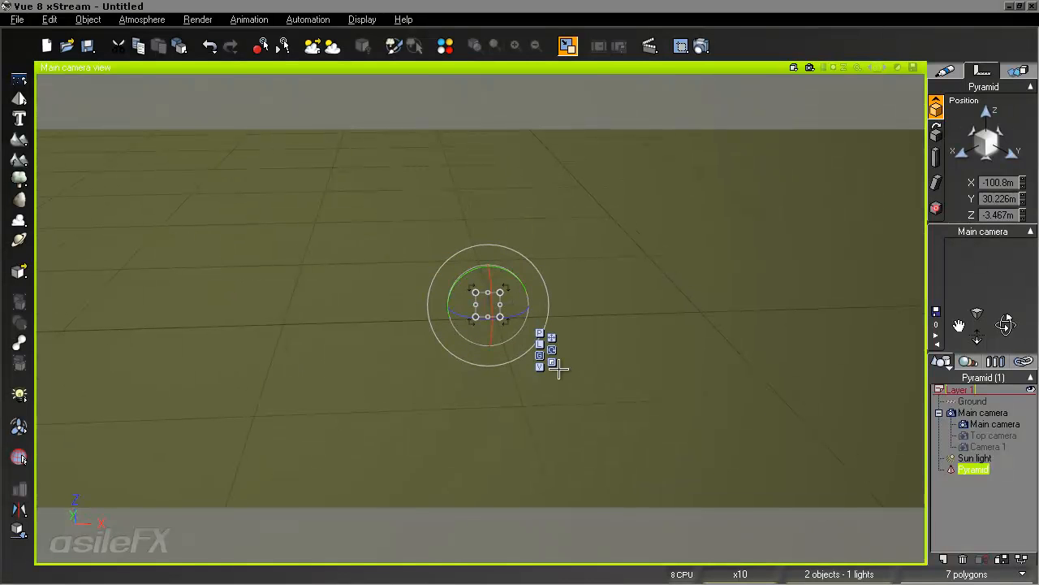
left_click(552, 362)
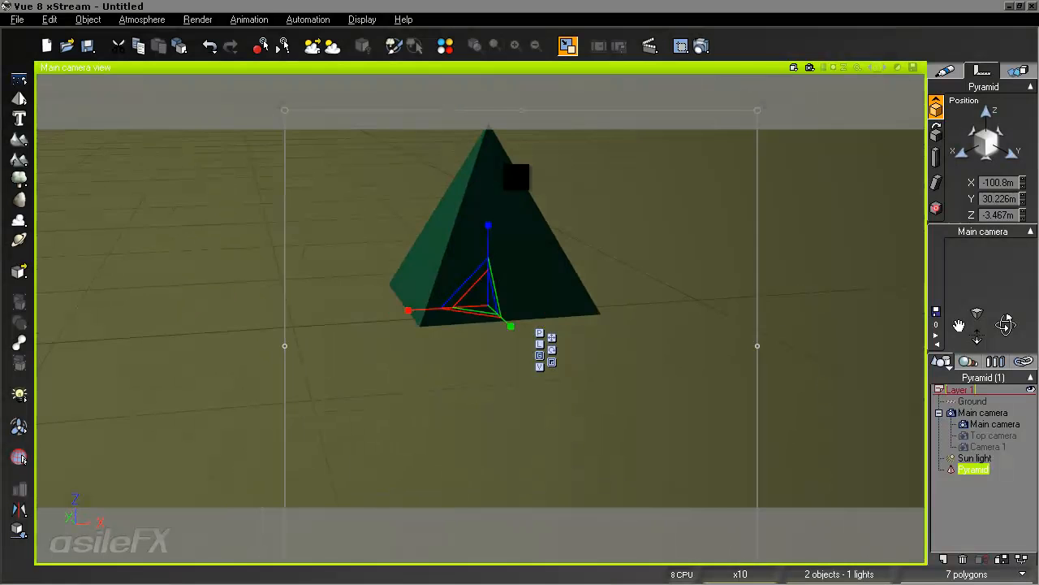
right_click_drag(517, 178, 837, 304)
right_click_drag(606, 269, 612, 329)
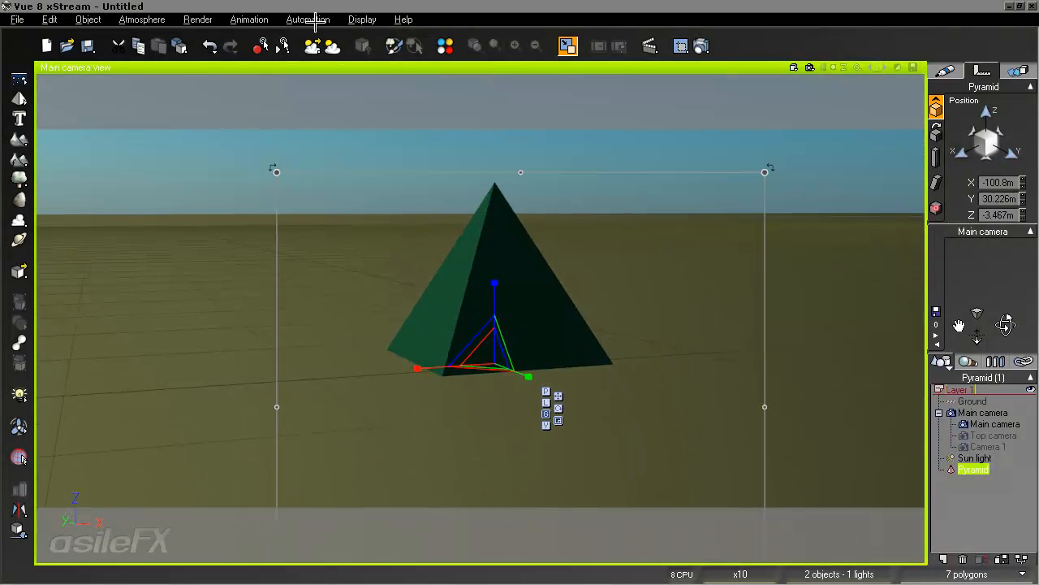
Play the recent macro "new macro" on the pyramid and delete the pyramid after examining it.
left_click(317, 19)
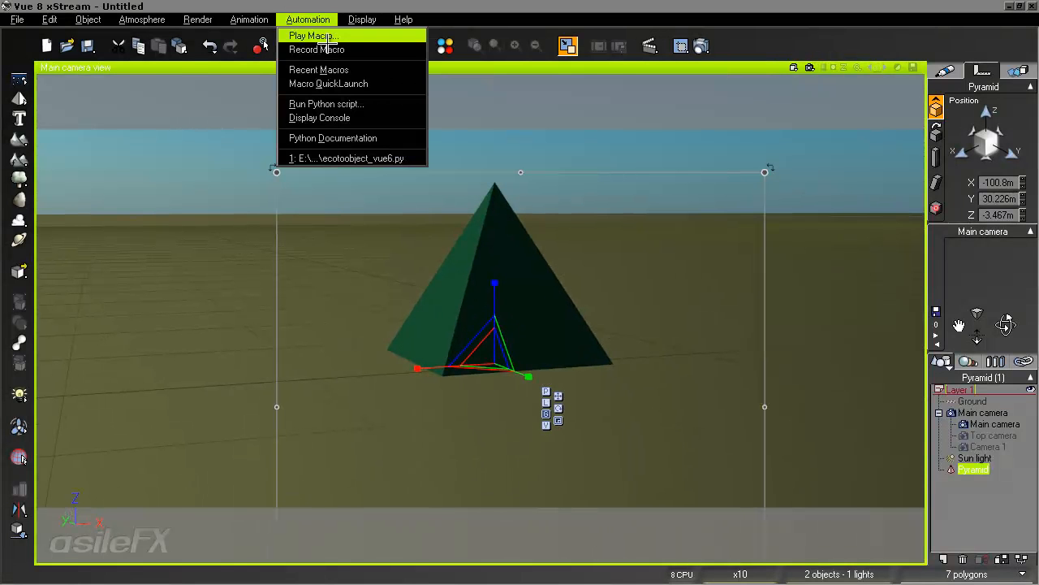
mouse_move(341, 71)
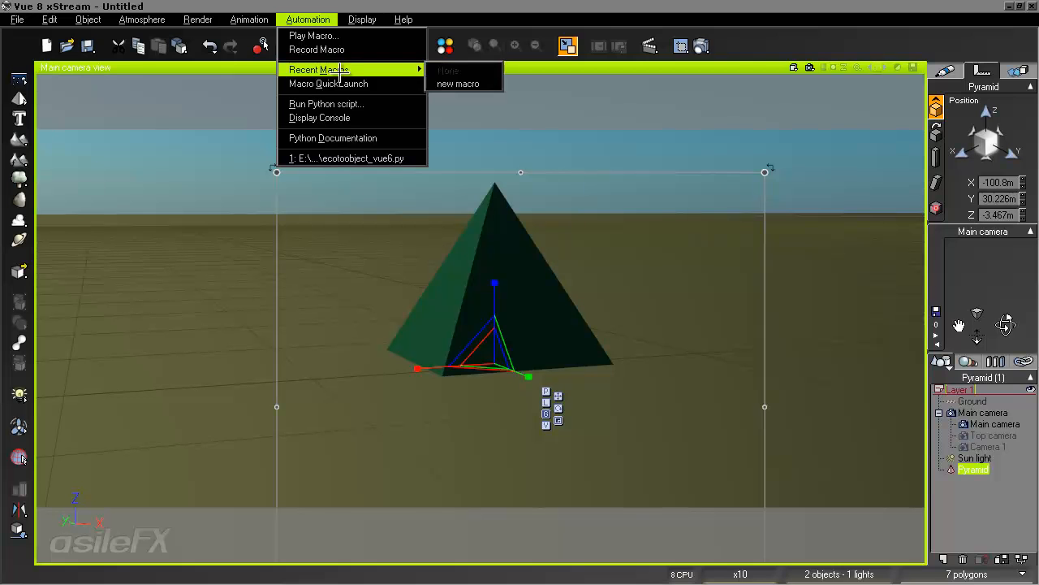
left_click(449, 83)
left_click_drag(1005, 324, 524, 172)
left_click(1013, 505)
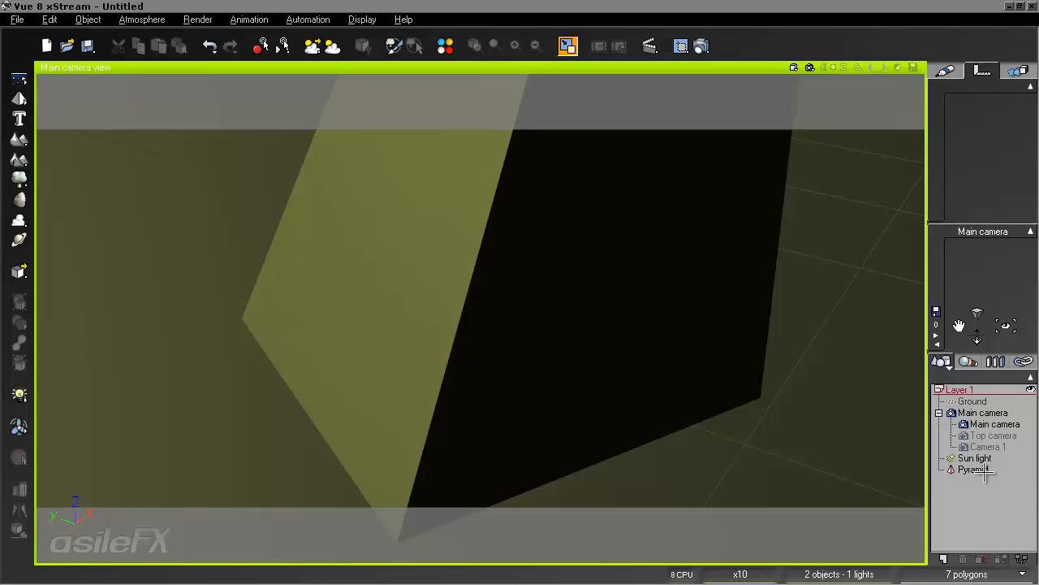
left_click(973, 469)
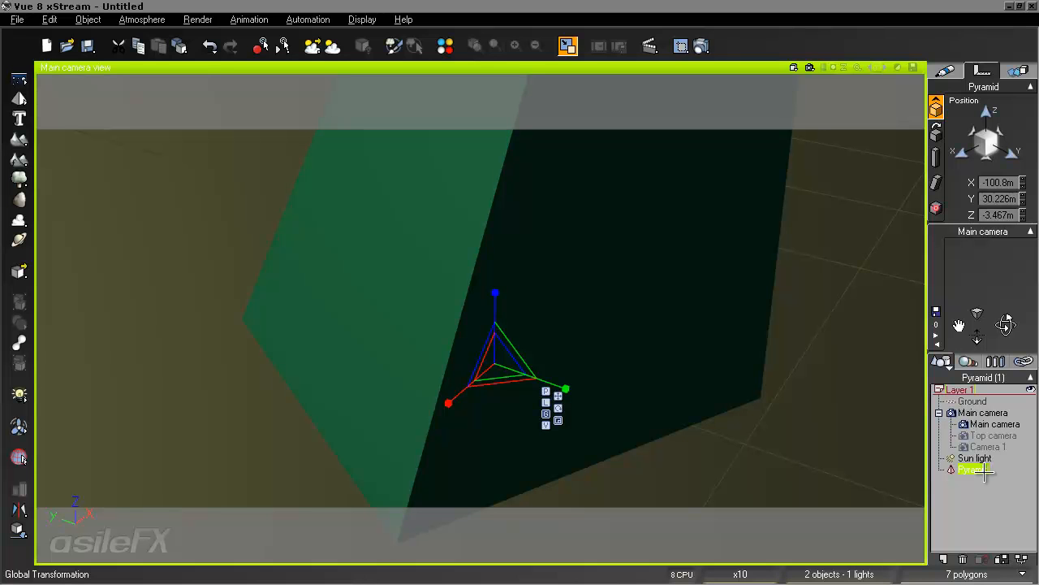
key("Delete")
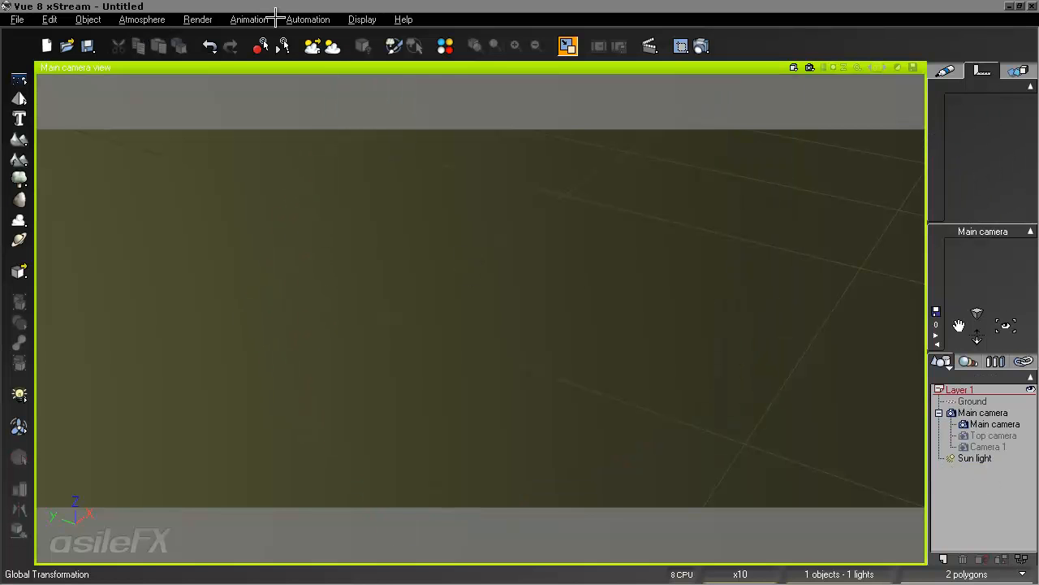
View the command and shortcut list in the Macro QuickLaunch Editor and close it without adding a macro.
left_click(302, 19)
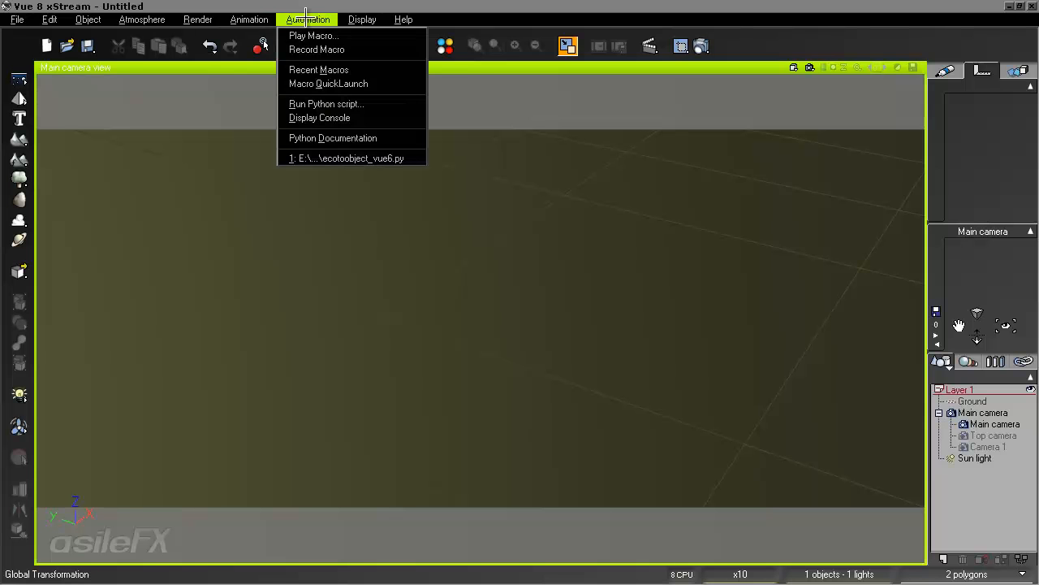
mouse_move(410, 84)
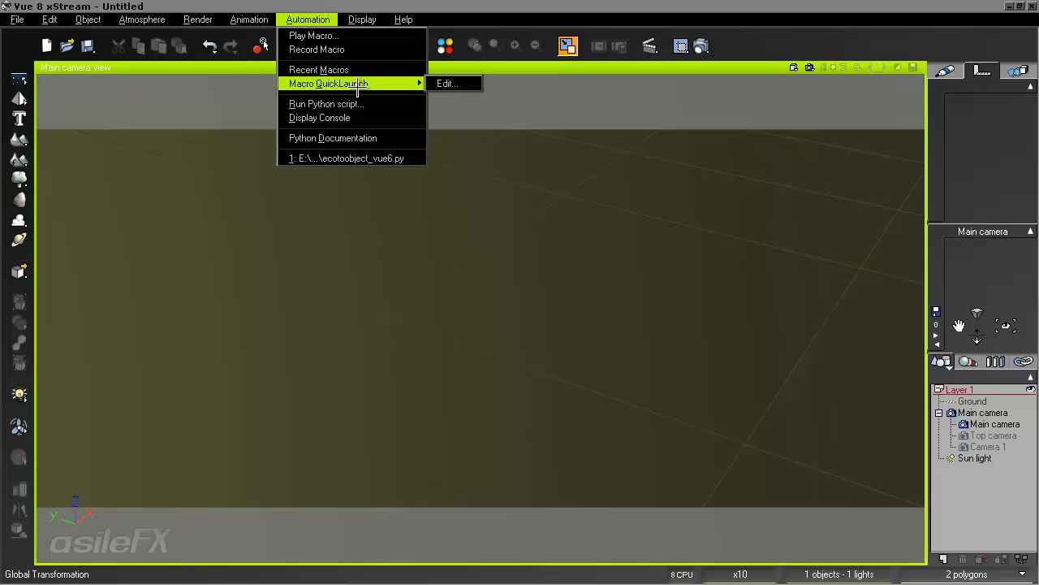
left_click(456, 82)
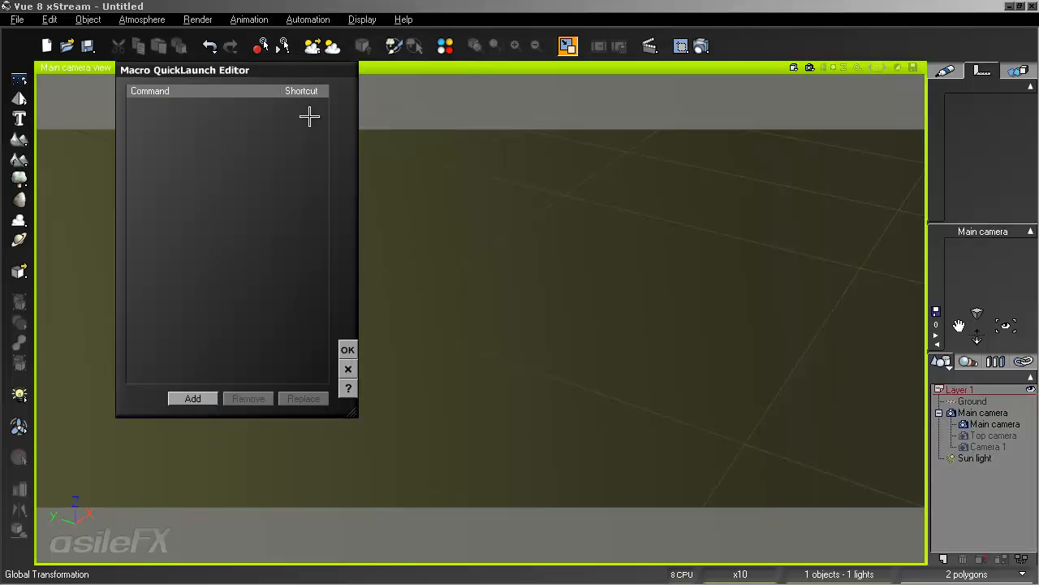
left_click(349, 369)
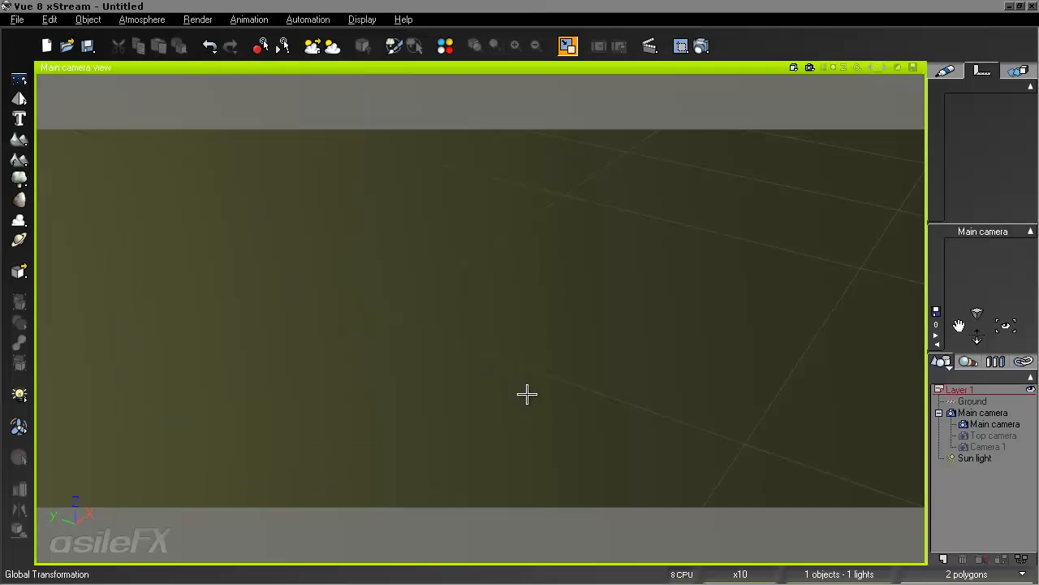
right_click_drag(210, 352, 325, 339)
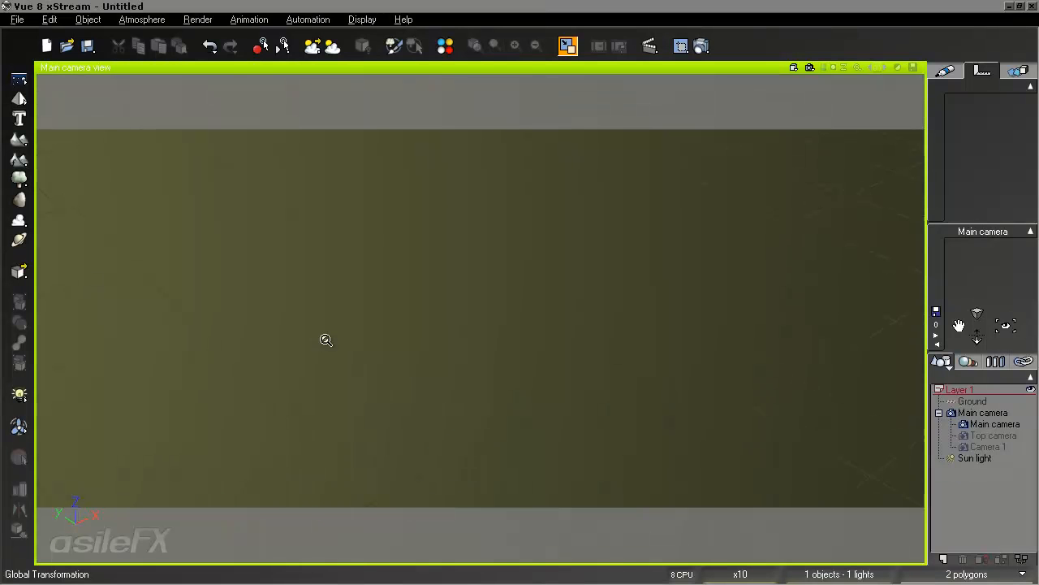